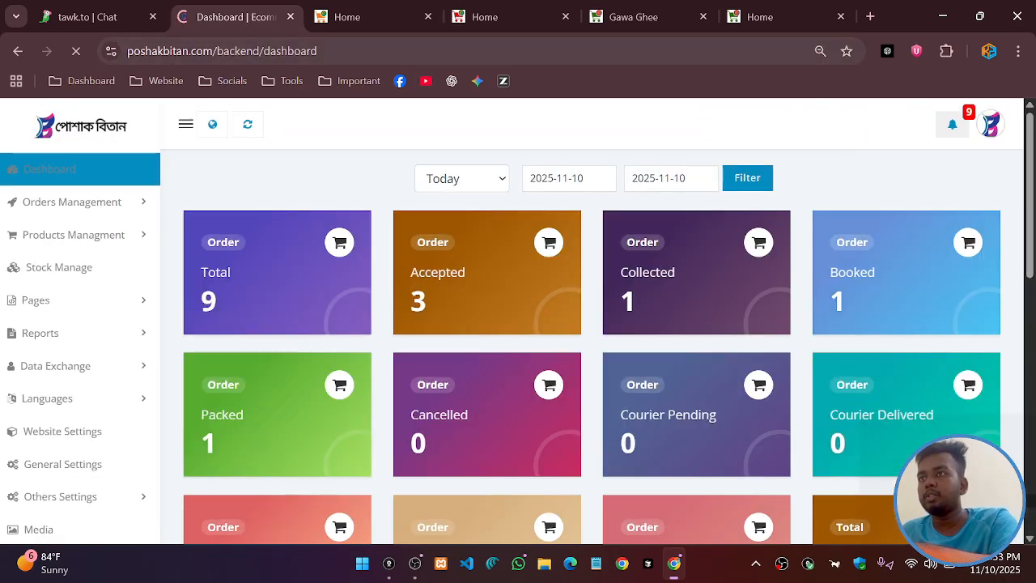
Replace the dashboard path in the site address with 'login' and load the login page
{"action": "left_click_drag", "start_coordinate": [217, 51], "coordinate": [340, 50]}
{"action": "key", "text": "BackSpace"}
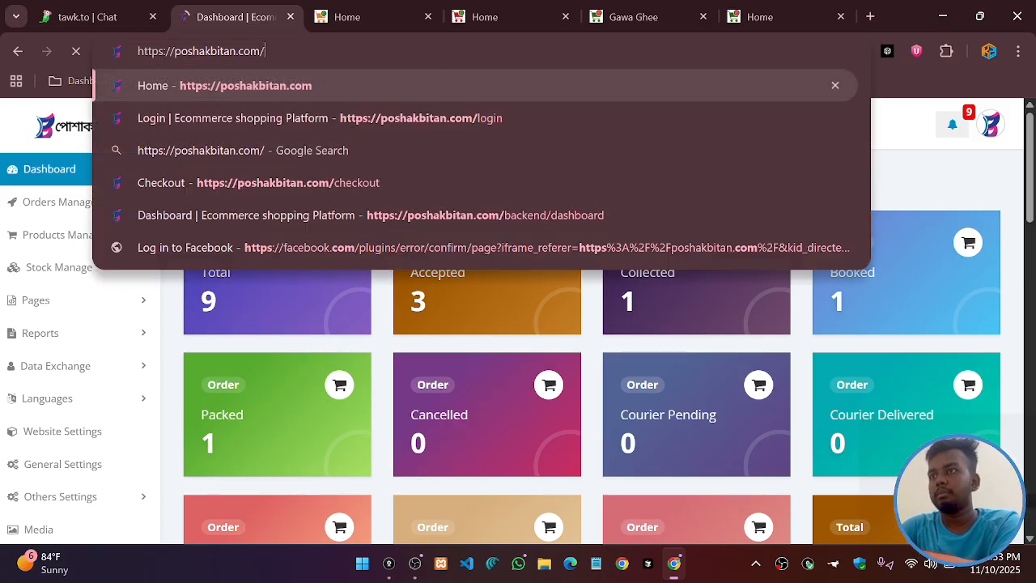
{"action": "type", "text": "login"}
{"action": "key", "text": "Return"}
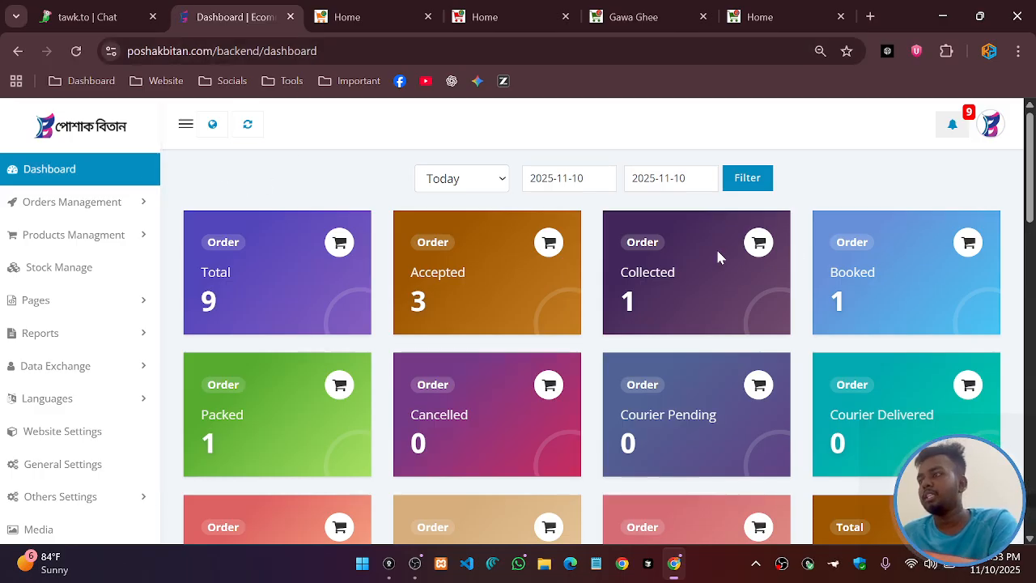
Look over the dashboard and check the date-range presets, keeping Today
{"action": "scroll", "coordinate": [453, 282], "scroll_direction": "down", "scroll_amount": 1}
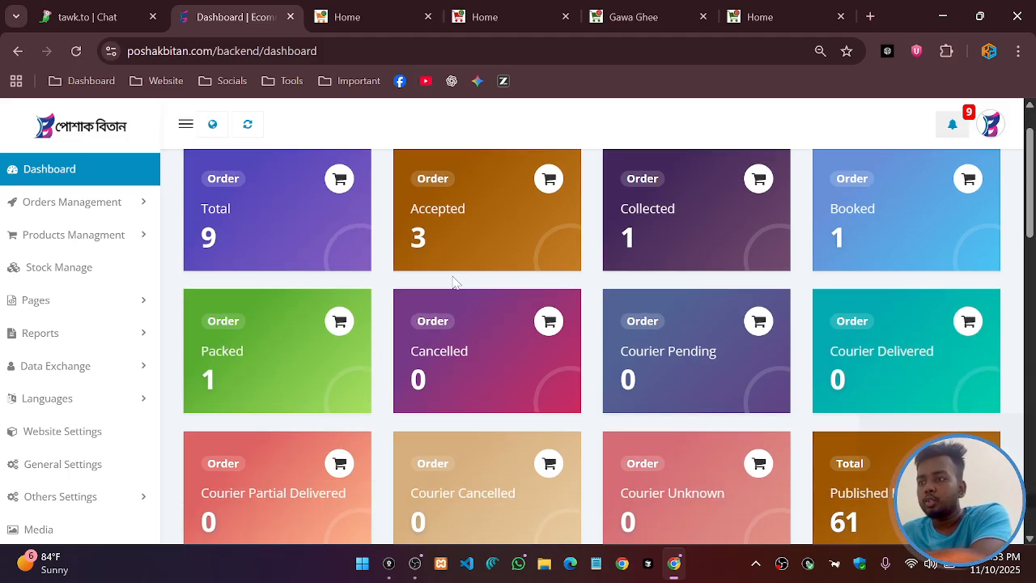
{"action": "scroll", "coordinate": [453, 282], "scroll_direction": "down", "scroll_amount": 12}
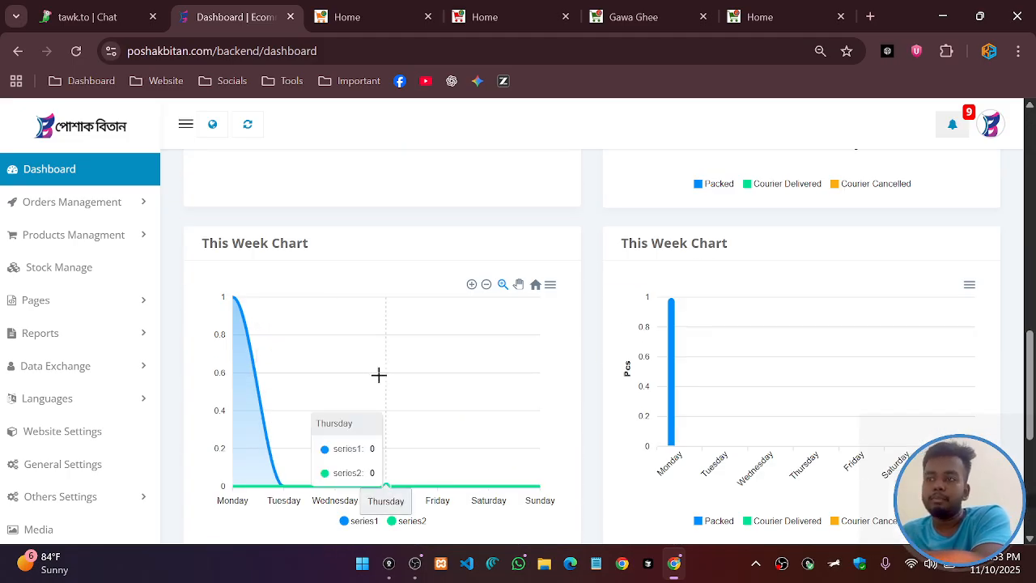
{"action": "scroll", "coordinate": [379, 374], "scroll_direction": "up", "scroll_amount": 1}
{"action": "scroll", "coordinate": [381, 381], "scroll_direction": "down", "scroll_amount": 1}
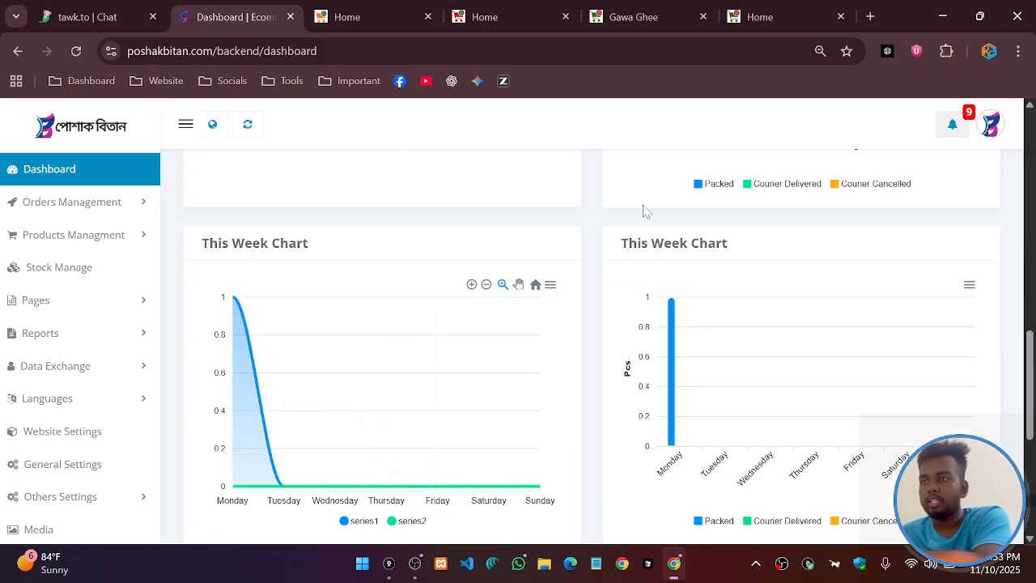
{"action": "scroll", "coordinate": [645, 211], "scroll_direction": "up", "scroll_amount": 12}
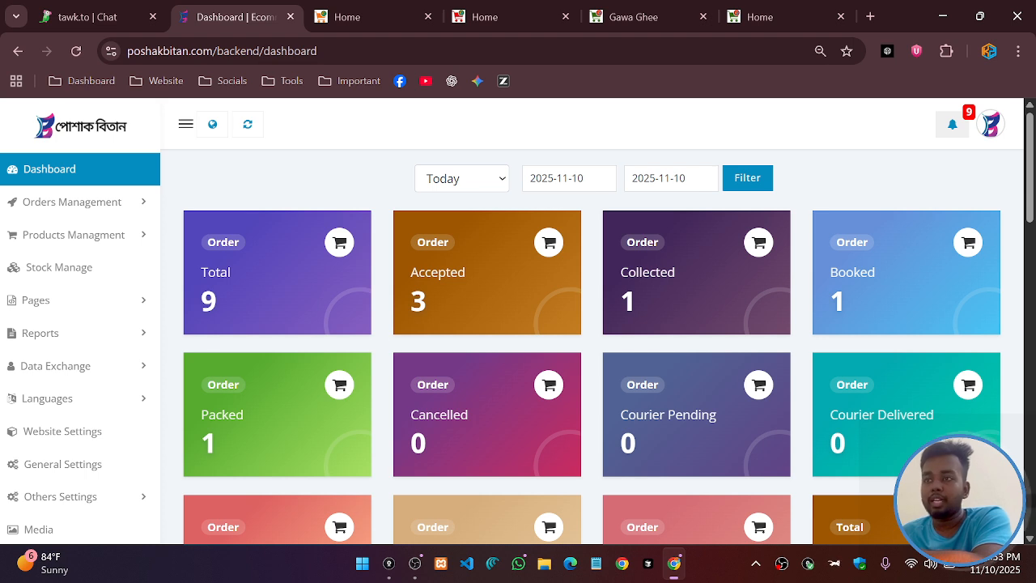
{"action": "left_click", "coordinate": [486, 179]}
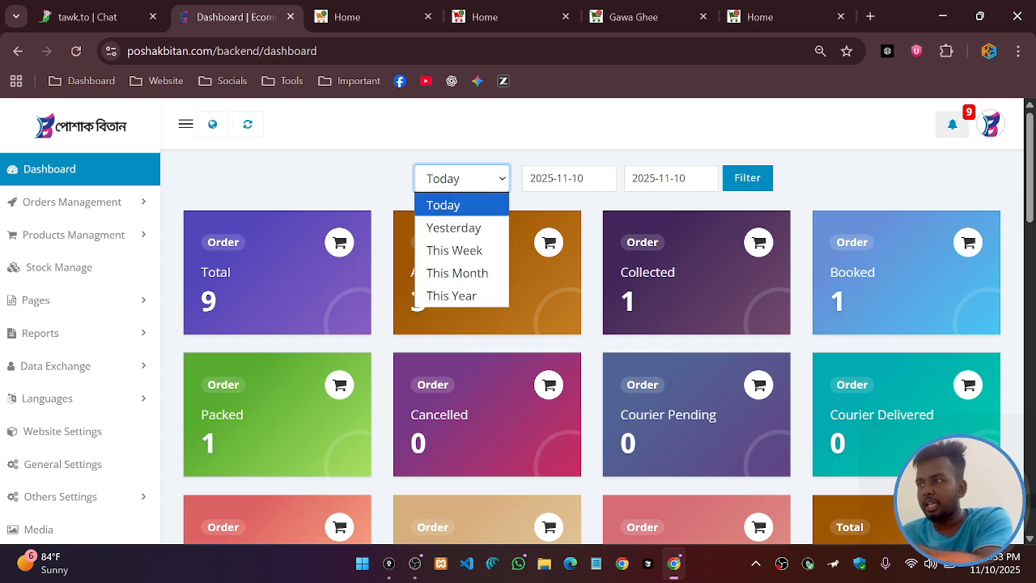
{"action": "left_click", "coordinate": [354, 187]}
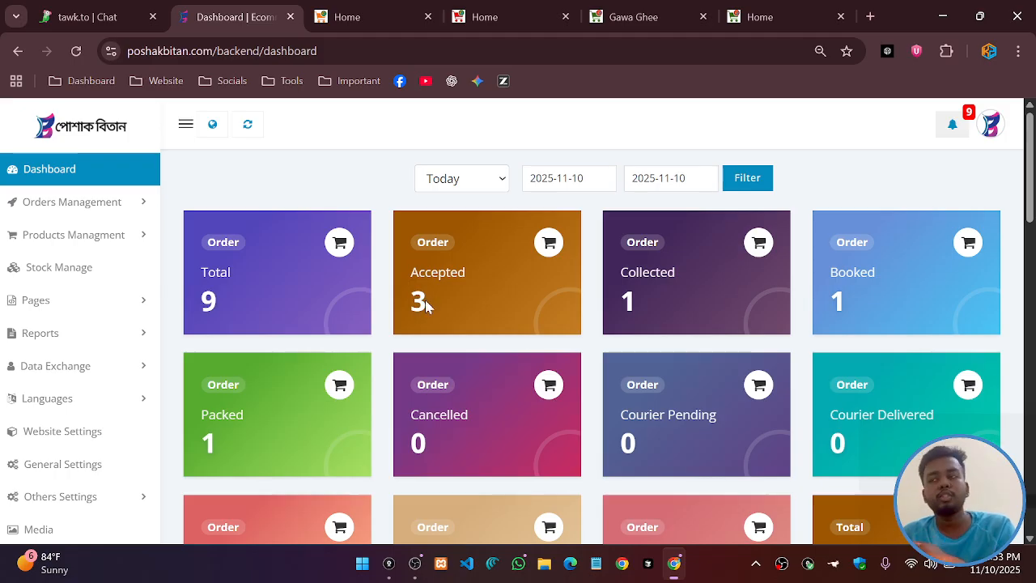
Point out today's order counts: Total 9, Accepted 3, Collected 1, Booked 1, Packed 1
{"action": "left_click_drag", "start_coordinate": [427, 304], "coordinate": [409, 308]}
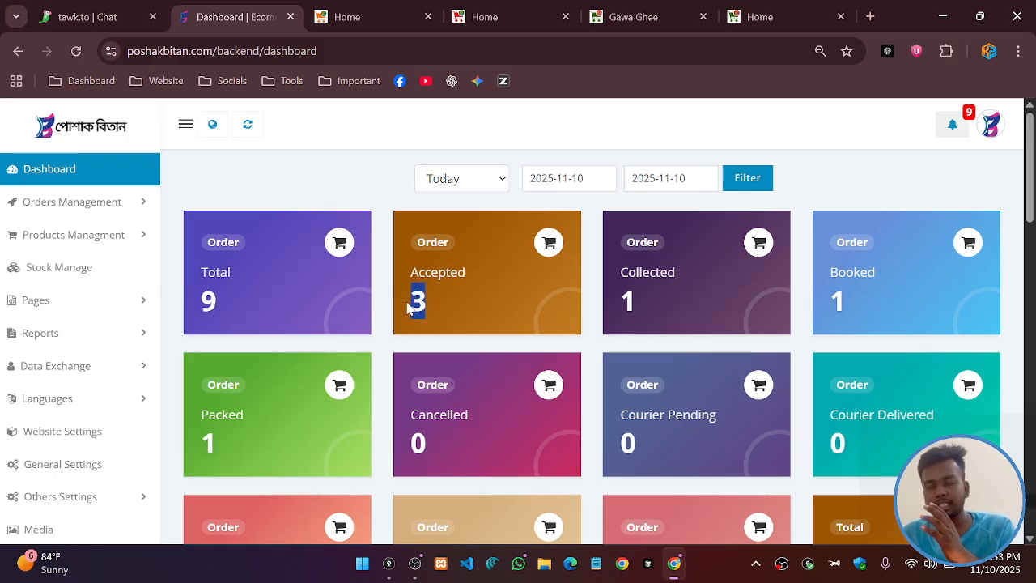
{"action": "left_click_drag", "start_coordinate": [637, 306], "coordinate": [606, 308]}
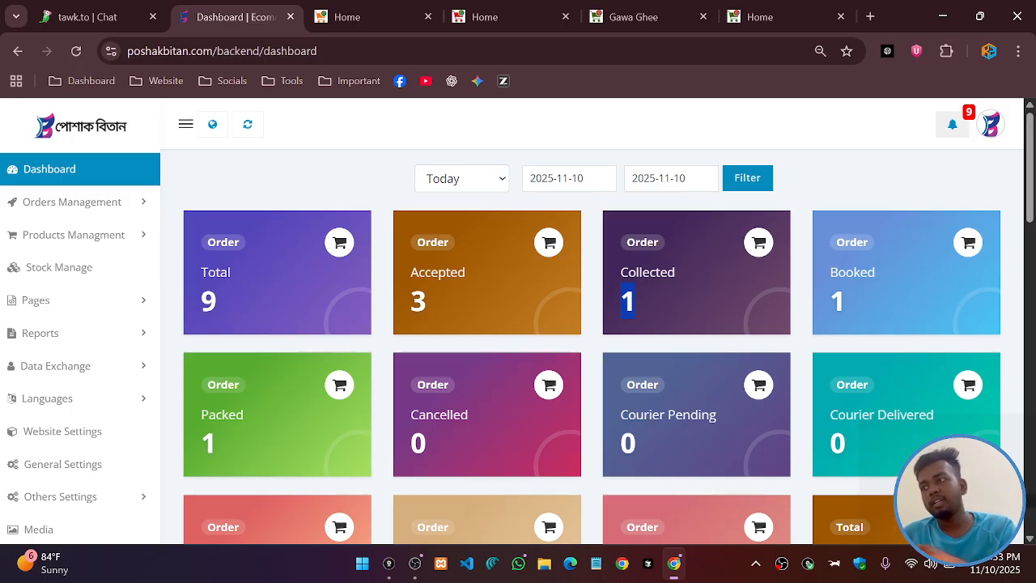
{"action": "left_click", "coordinate": [637, 308]}
{"action": "left_click_drag", "start_coordinate": [651, 313], "coordinate": [616, 302]}
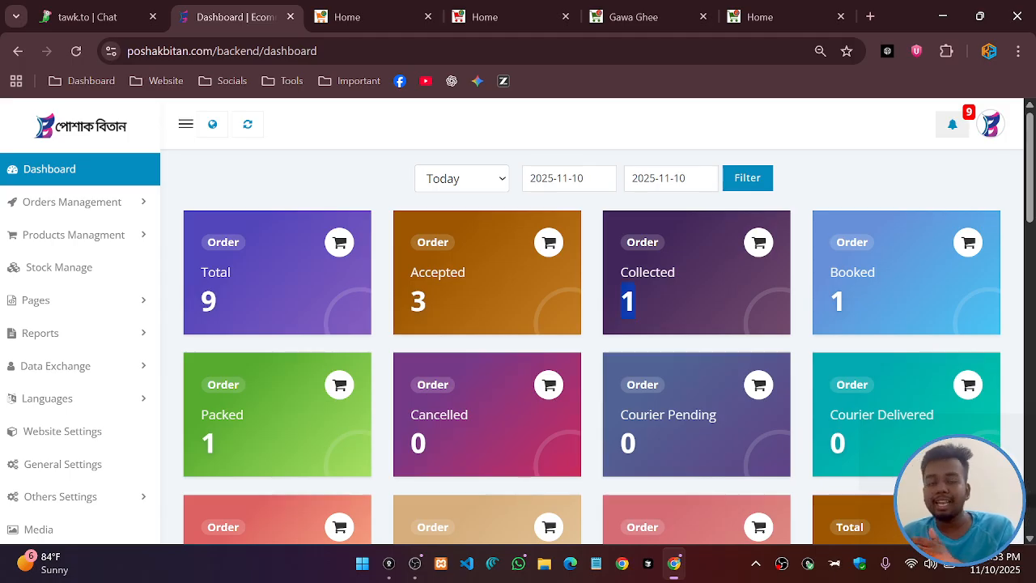
{"action": "left_click_drag", "start_coordinate": [848, 303], "coordinate": [827, 302]}
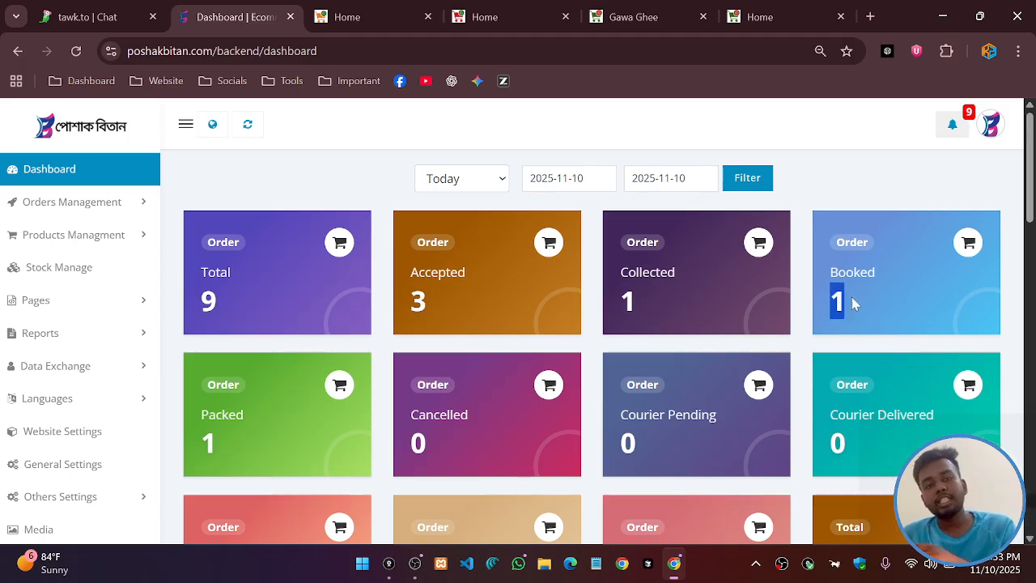
{"action": "left_click", "coordinate": [221, 450]}
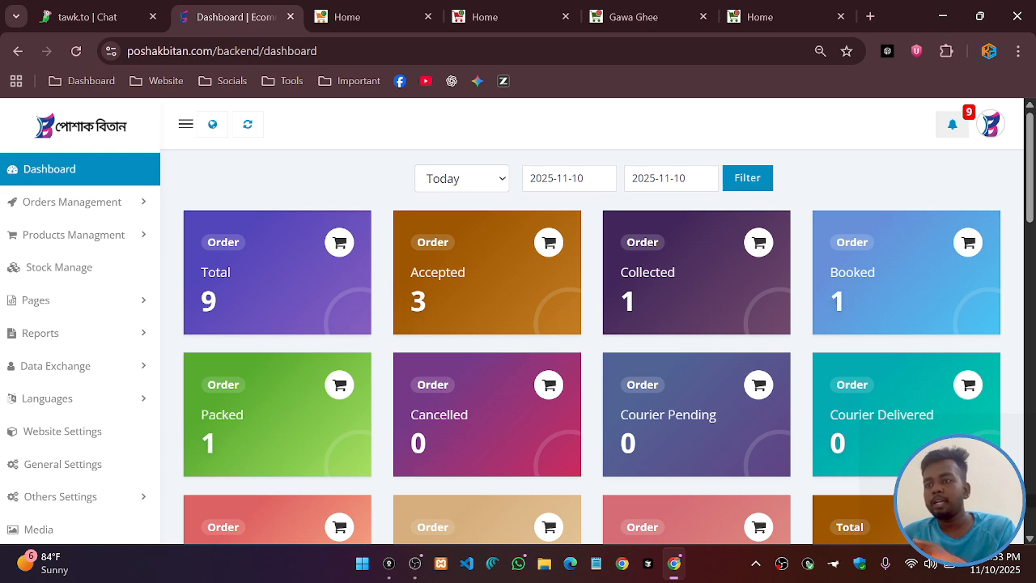
{"action": "left_click_drag", "start_coordinate": [222, 450], "coordinate": [202, 445]}
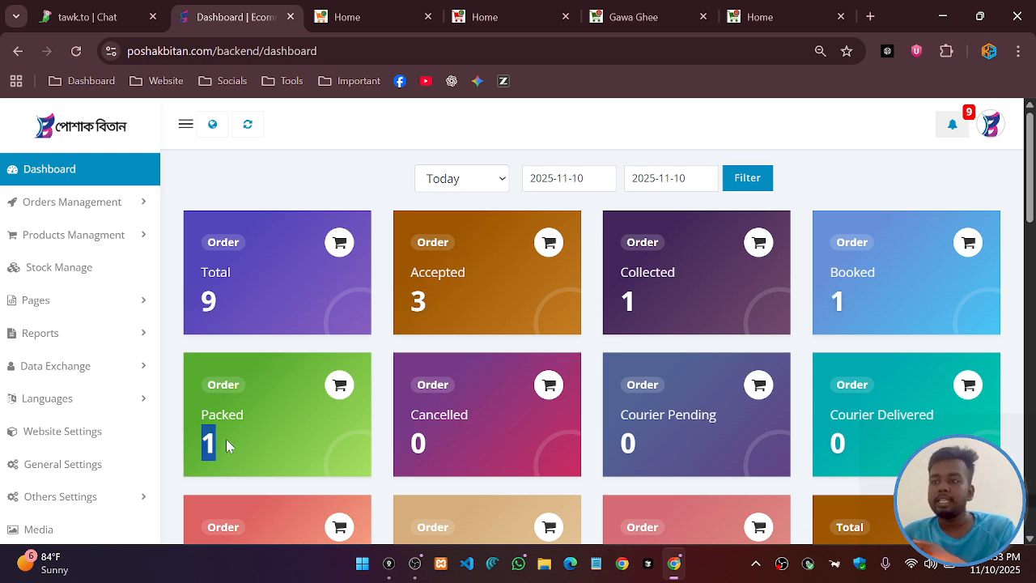
{"action": "left_click", "coordinate": [841, 306]}
{"action": "left_click_drag", "start_coordinate": [228, 447], "coordinate": [200, 451]}
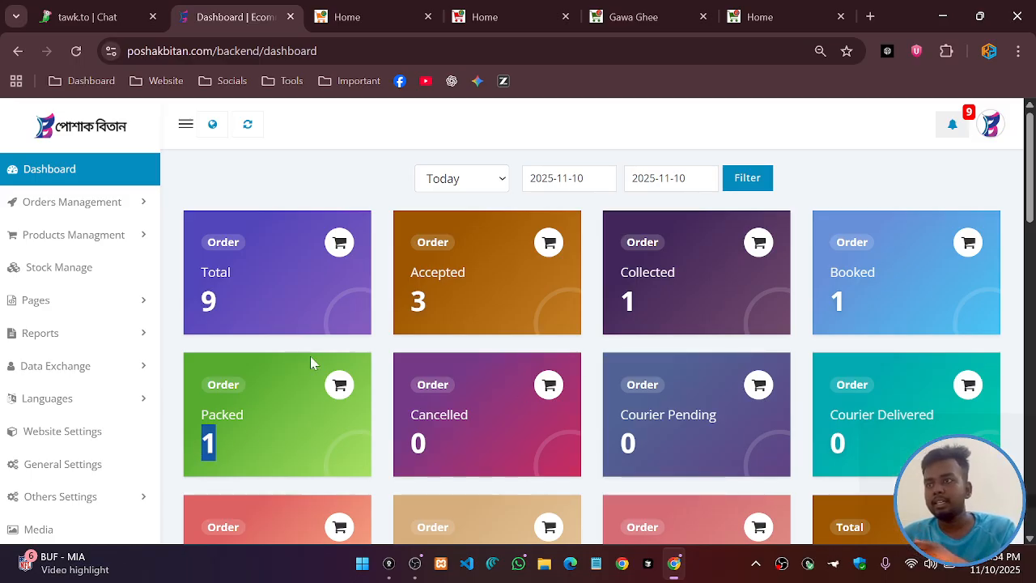
{"action": "left_click_drag", "start_coordinate": [203, 305], "coordinate": [577, 301]}
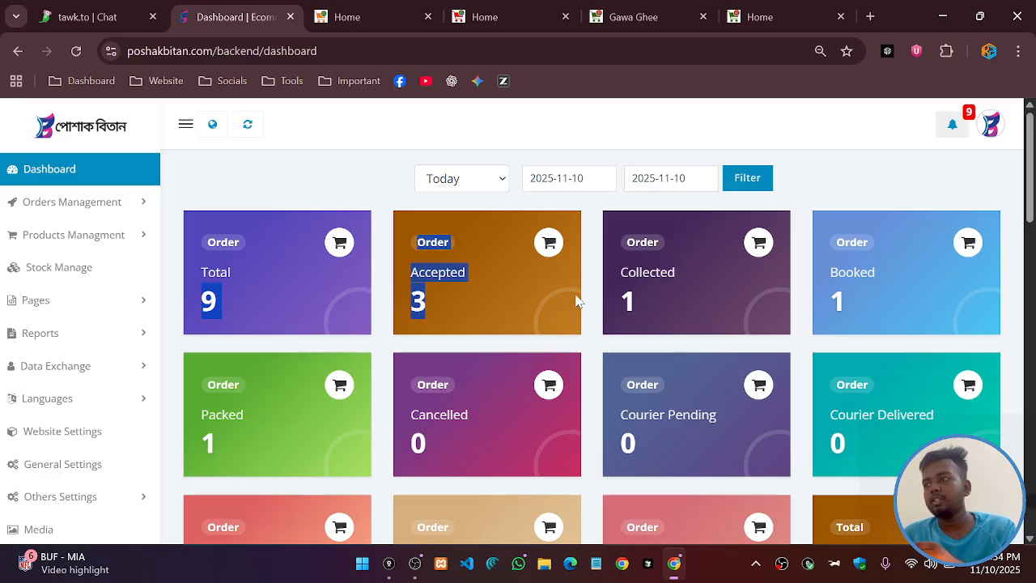
{"action": "left_click_drag", "start_coordinate": [217, 448], "coordinate": [202, 451]}
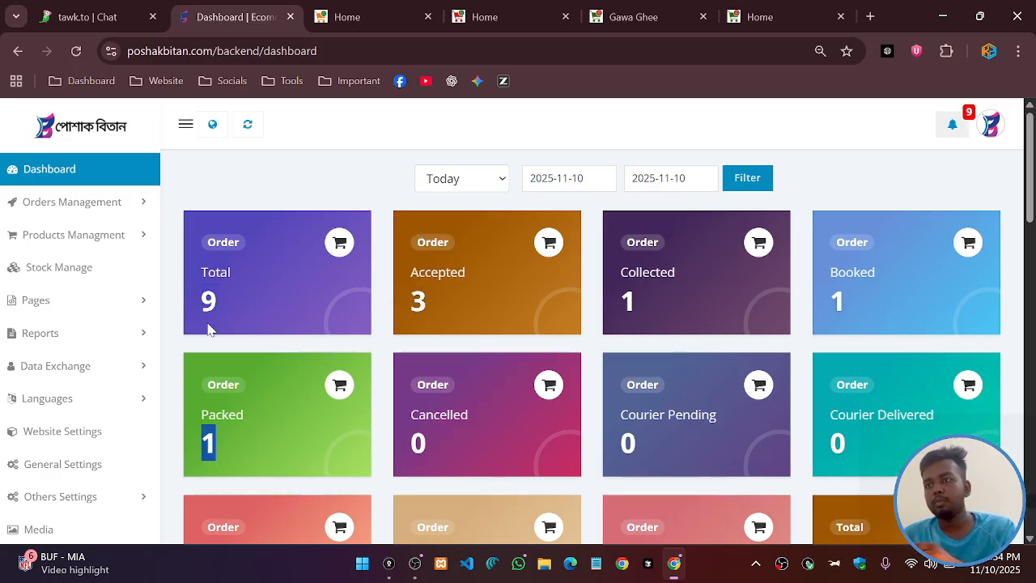
{"action": "left_click_drag", "start_coordinate": [216, 304], "coordinate": [197, 306]}
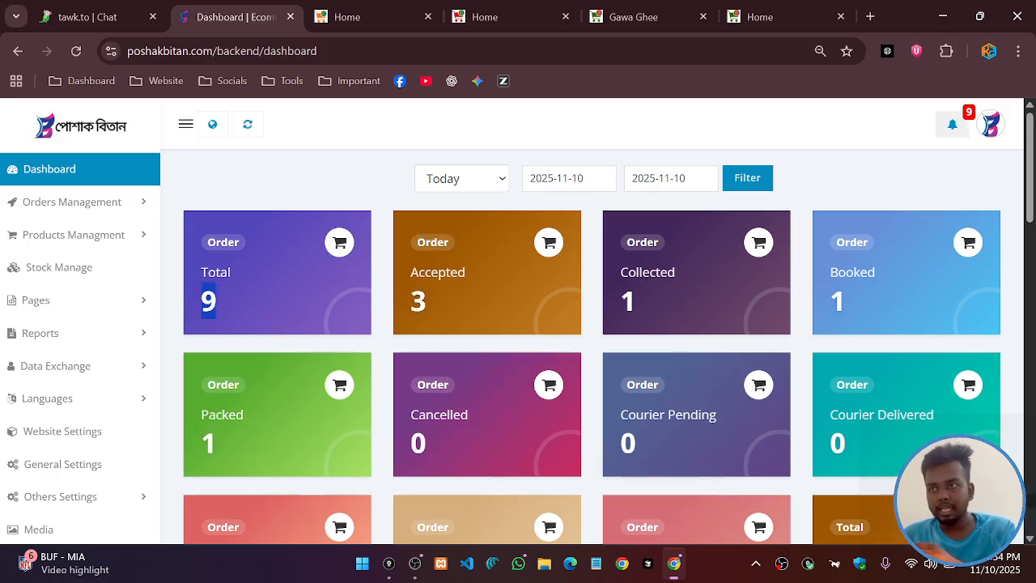
{"action": "left_click", "coordinate": [237, 450]}
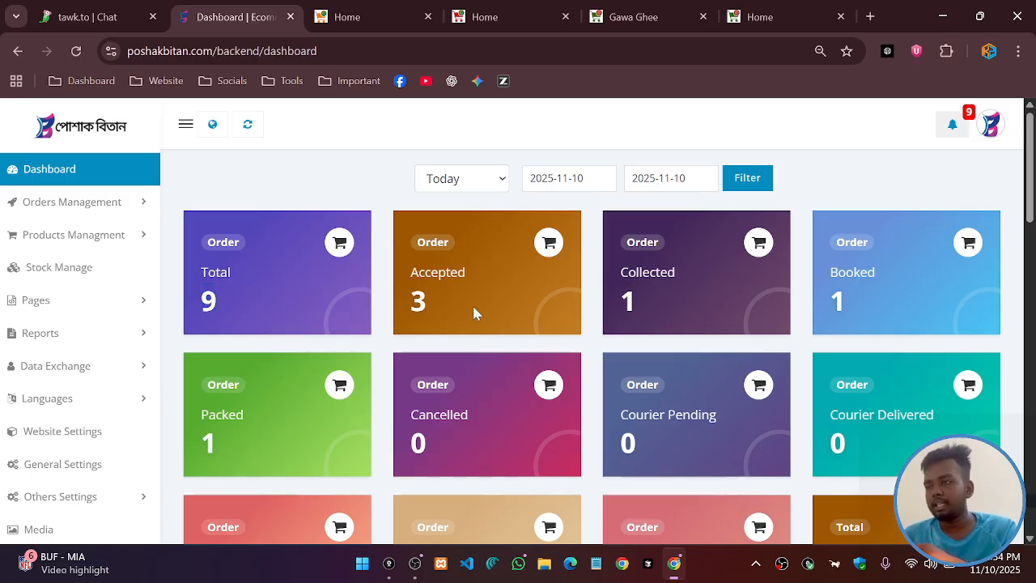
Point out the zero courier counts: Pending, Delivered, Partial Delivered and Cancelled
{"action": "scroll", "coordinate": [346, 405], "scroll_direction": "down", "scroll_amount": 1}
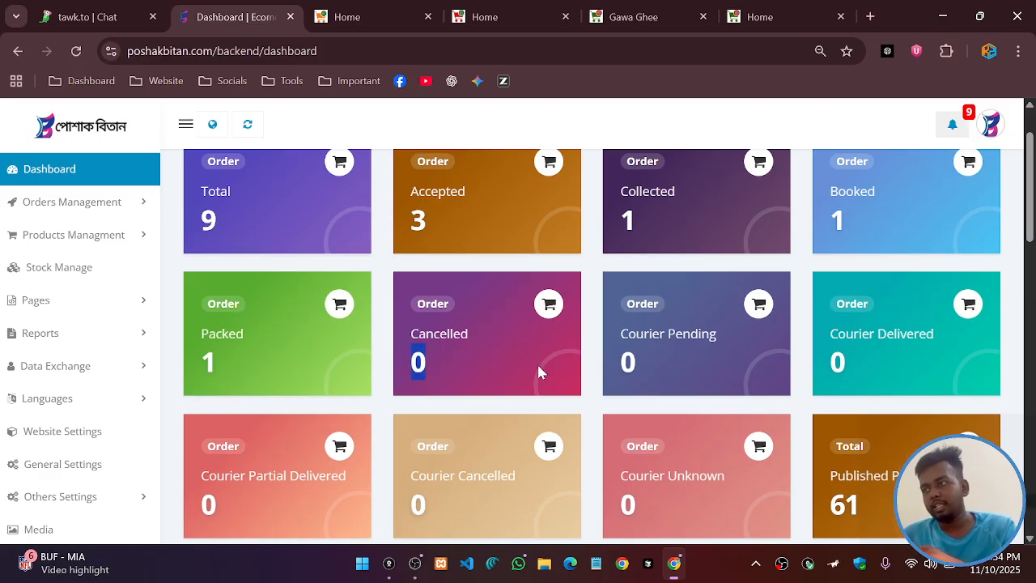
{"action": "double_click", "coordinate": [624, 364]}
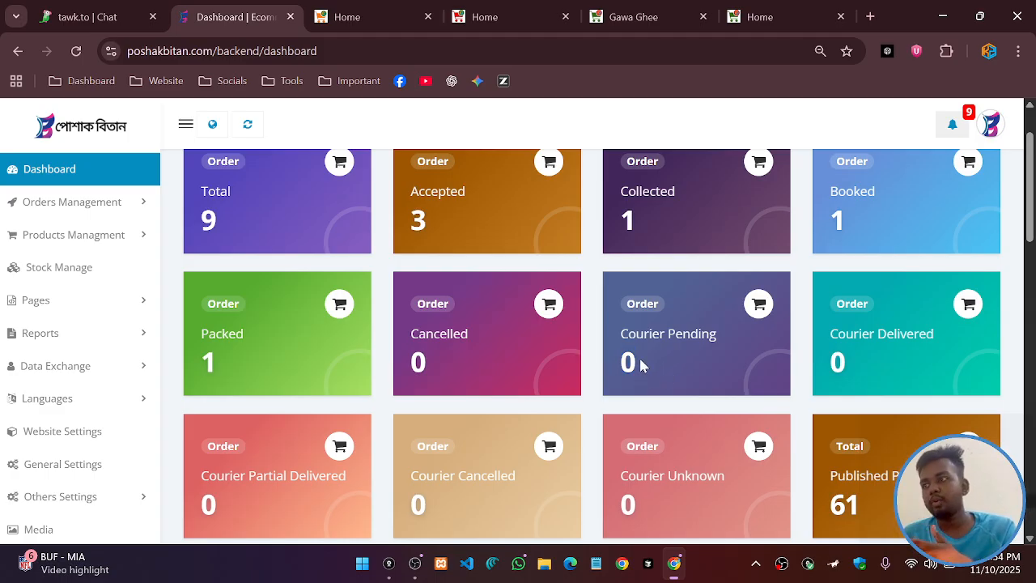
{"action": "double_click", "coordinate": [831, 364]}
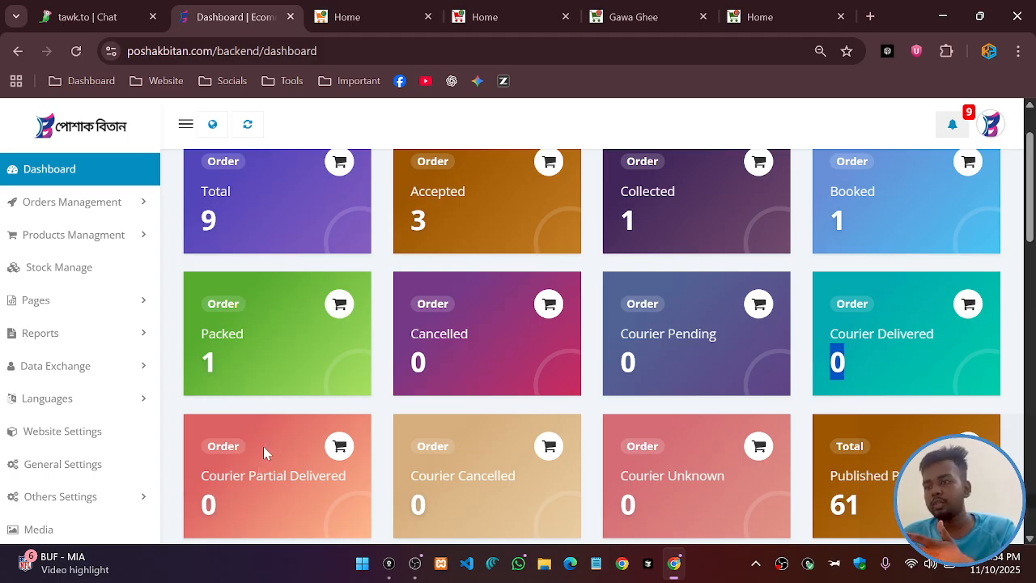
{"action": "left_click", "coordinate": [801, 392]}
{"action": "left_click_drag", "start_coordinate": [232, 497], "coordinate": [196, 508]}
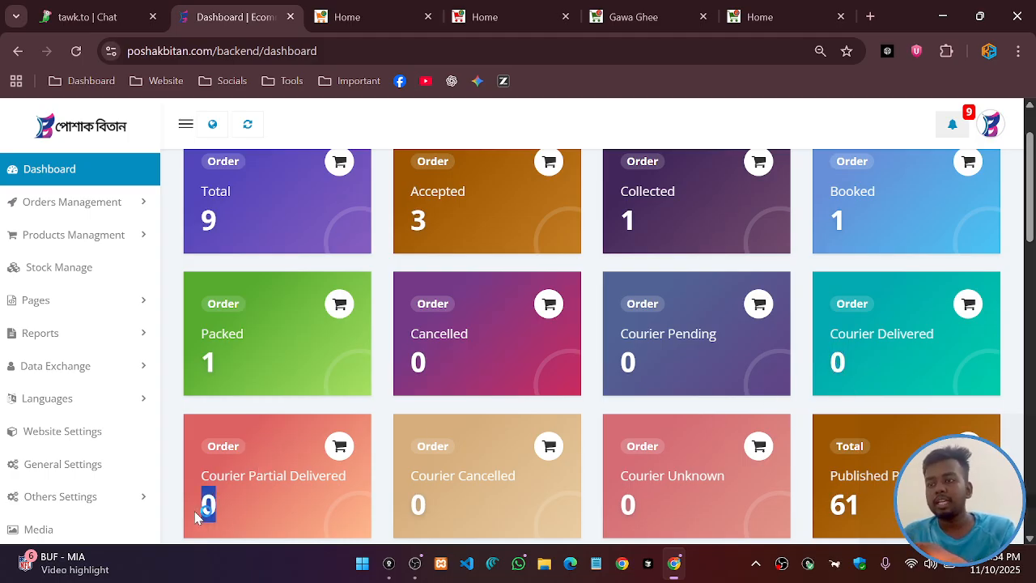
{"action": "left_click", "coordinate": [338, 491]}
{"action": "double_click", "coordinate": [416, 503]}
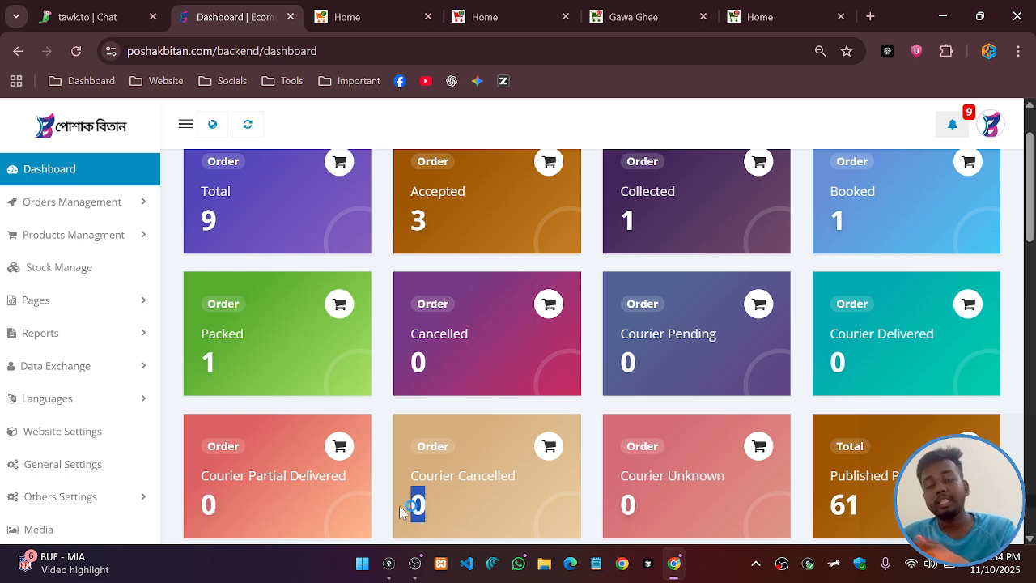
{"action": "left_click", "coordinate": [634, 506]}
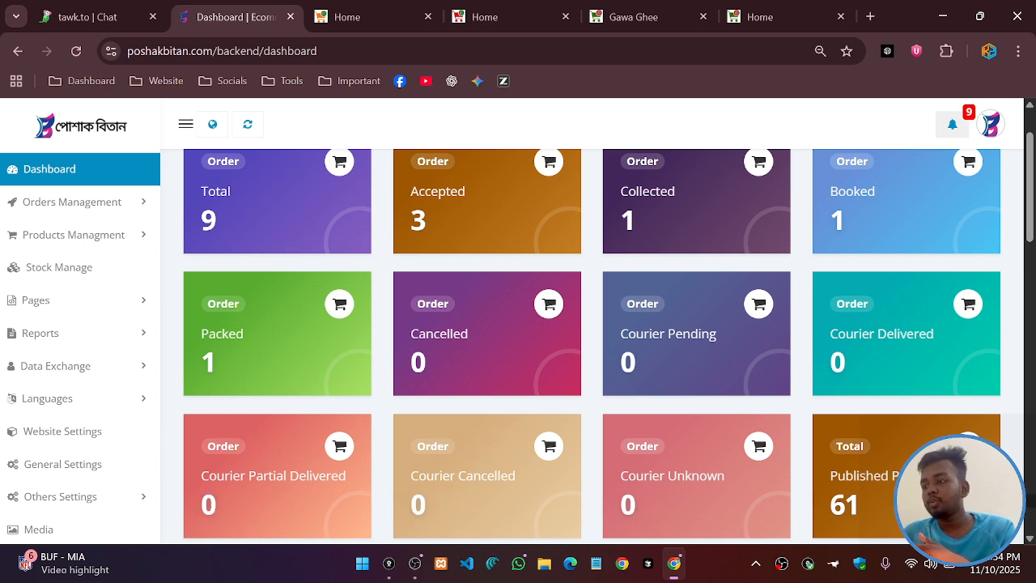
Point out the Published Products total of 61 and the stock count
{"action": "scroll", "coordinate": [671, 368], "scroll_direction": "up", "scroll_amount": 1}
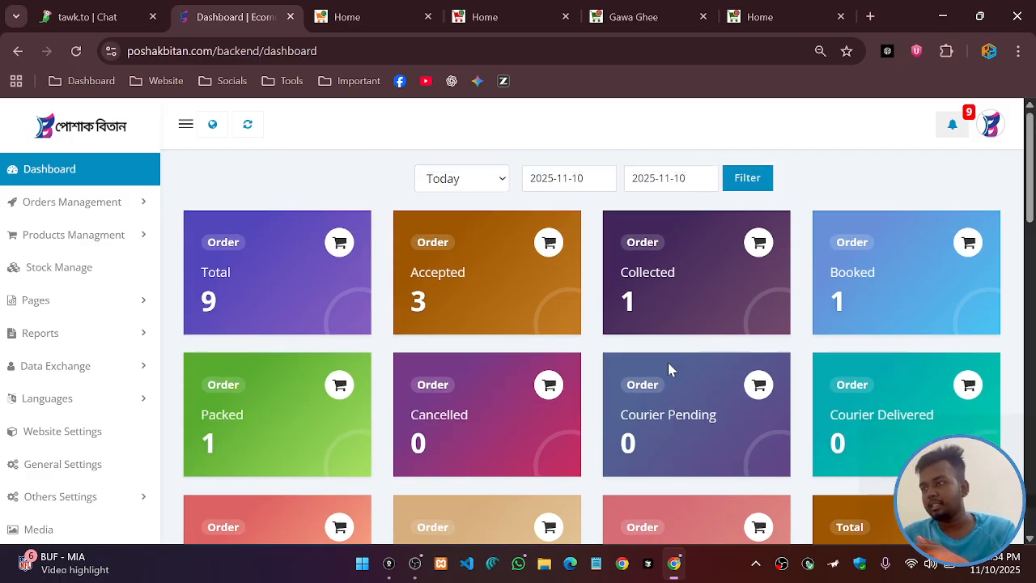
{"action": "scroll", "coordinate": [669, 370], "scroll_direction": "down", "scroll_amount": 2}
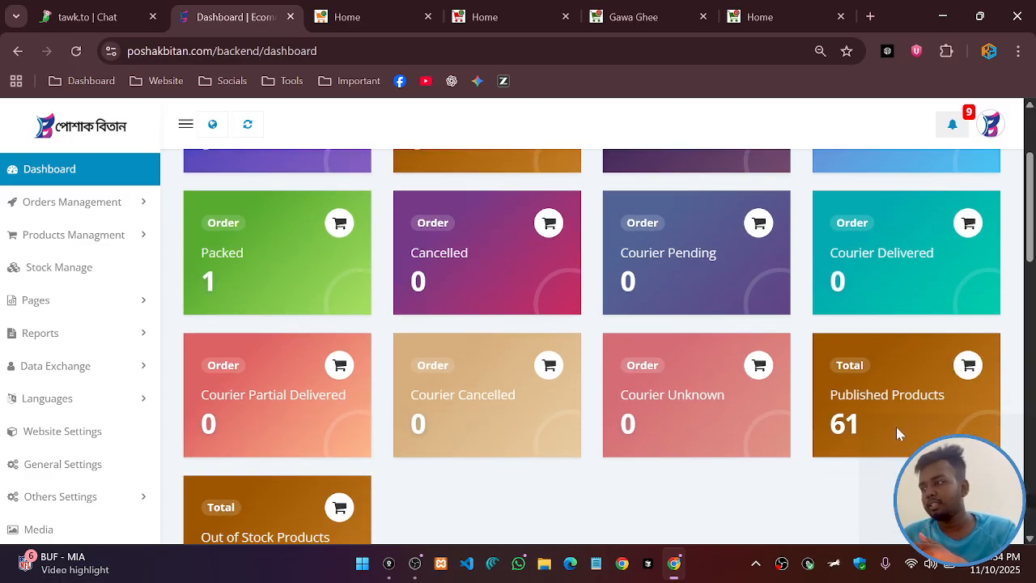
{"action": "left_click_drag", "start_coordinate": [863, 426], "coordinate": [830, 425]}
{"action": "scroll", "coordinate": [839, 425], "scroll_direction": "down", "scroll_amount": 1}
{"action": "scroll", "coordinate": [240, 428], "scroll_direction": "down", "scroll_amount": 2}
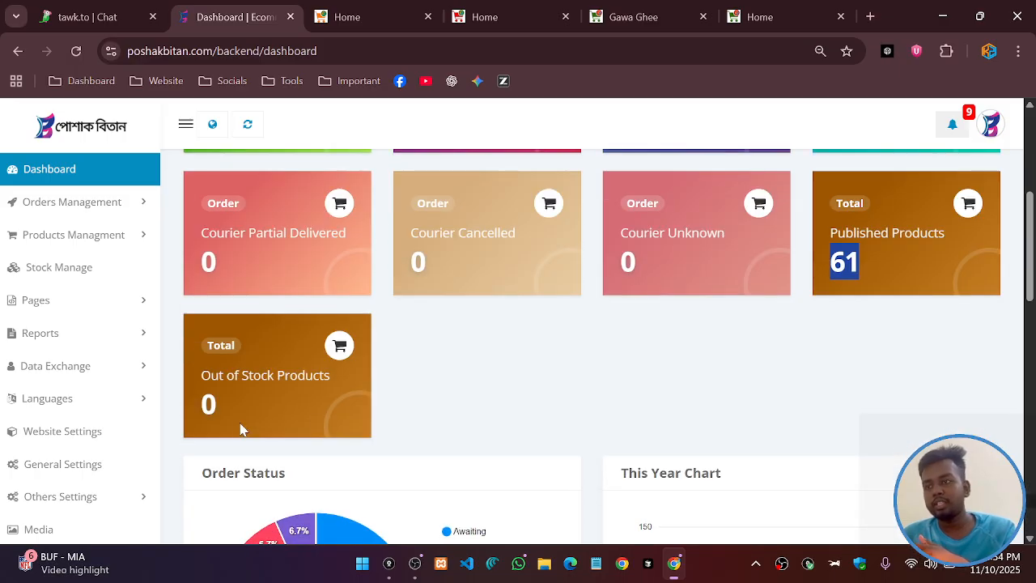
{"action": "scroll", "coordinate": [314, 426], "scroll_direction": "up", "scroll_amount": 3}
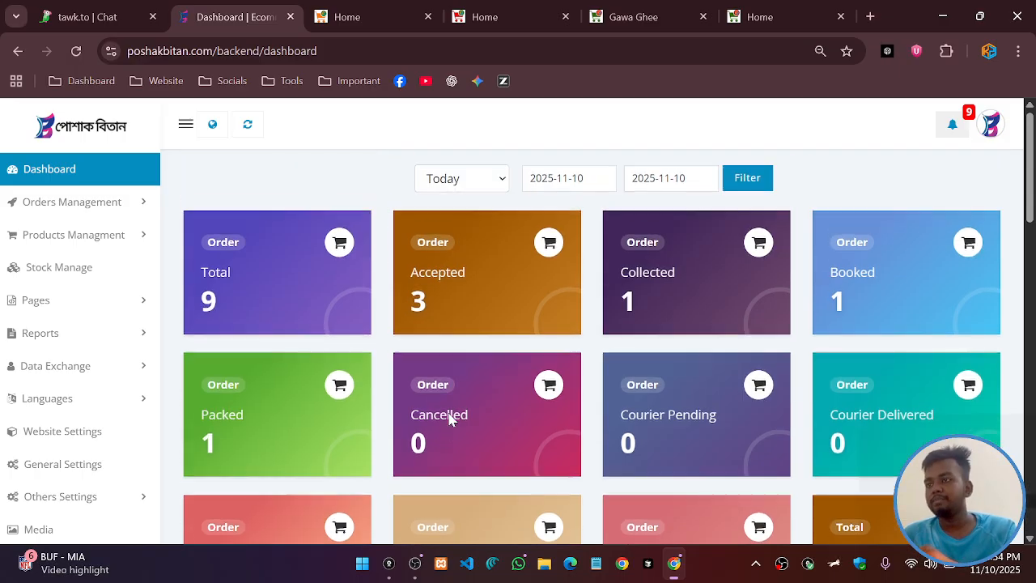
{"action": "scroll", "coordinate": [446, 416], "scroll_direction": "down", "scroll_amount": 3}
{"action": "left_click_drag", "start_coordinate": [247, 396], "coordinate": [187, 410]}
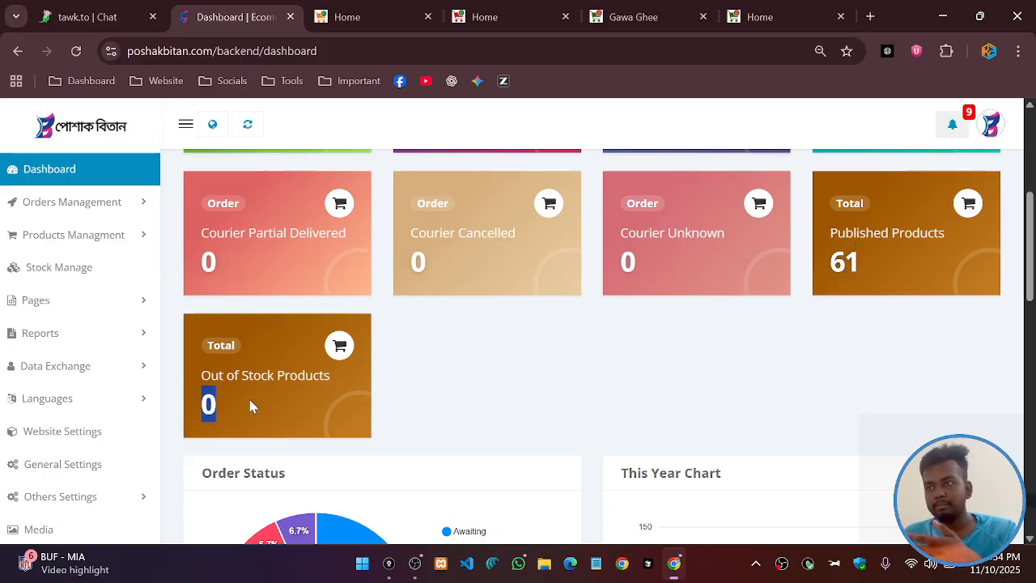
{"action": "left_click", "coordinate": [384, 396]}
{"action": "scroll", "coordinate": [423, 385], "scroll_direction": "up", "scroll_amount": 2}
{"action": "scroll", "coordinate": [424, 384], "scroll_direction": "up", "scroll_amount": 3}
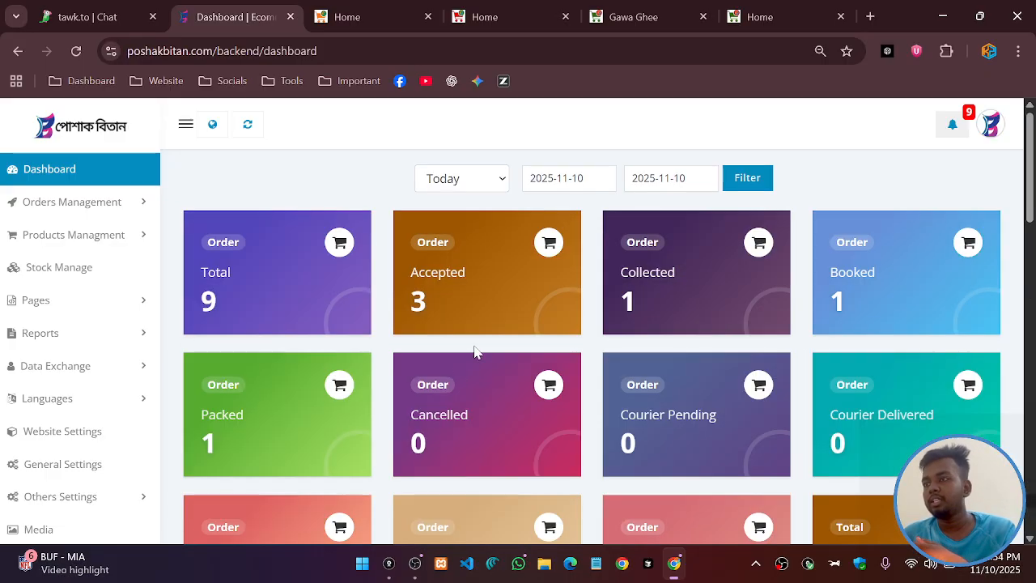
Choose This Year as the reporting period and apply the filter
{"action": "left_click", "coordinate": [481, 181]}
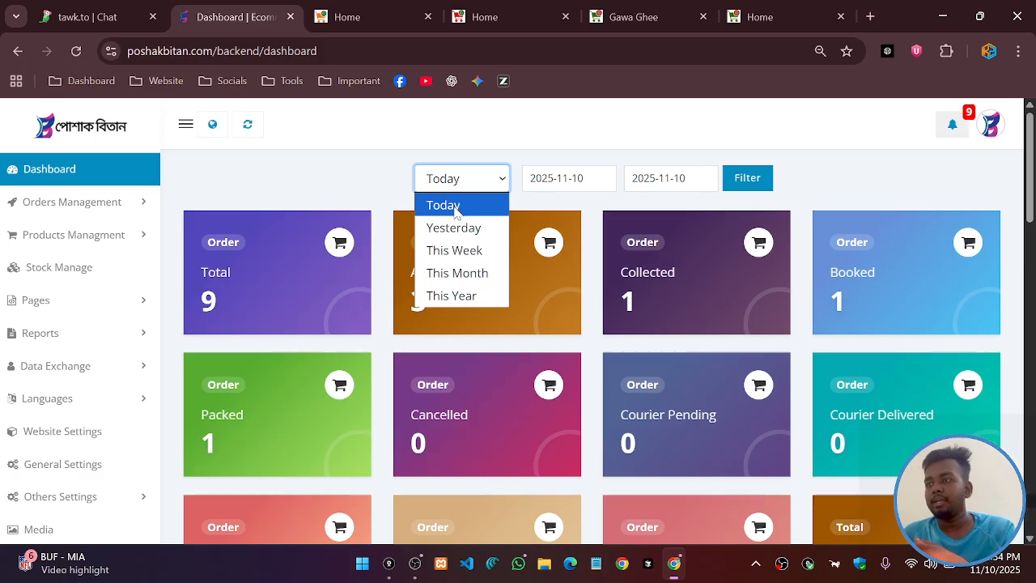
{"action": "left_click", "coordinate": [582, 179]}
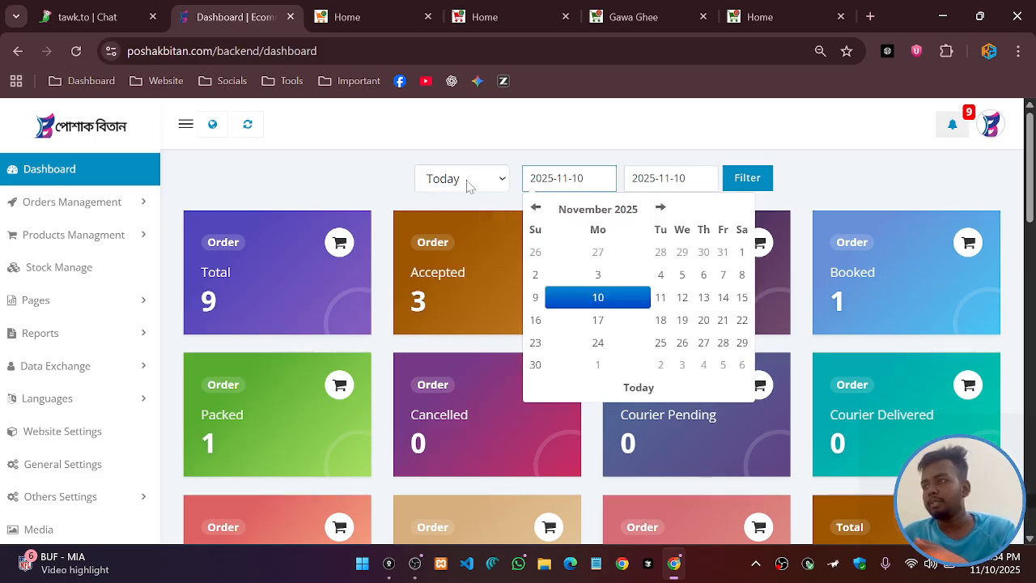
{"action": "left_click", "coordinate": [465, 181]}
{"action": "left_click", "coordinate": [459, 296]}
{"action": "left_click", "coordinate": [747, 180]}
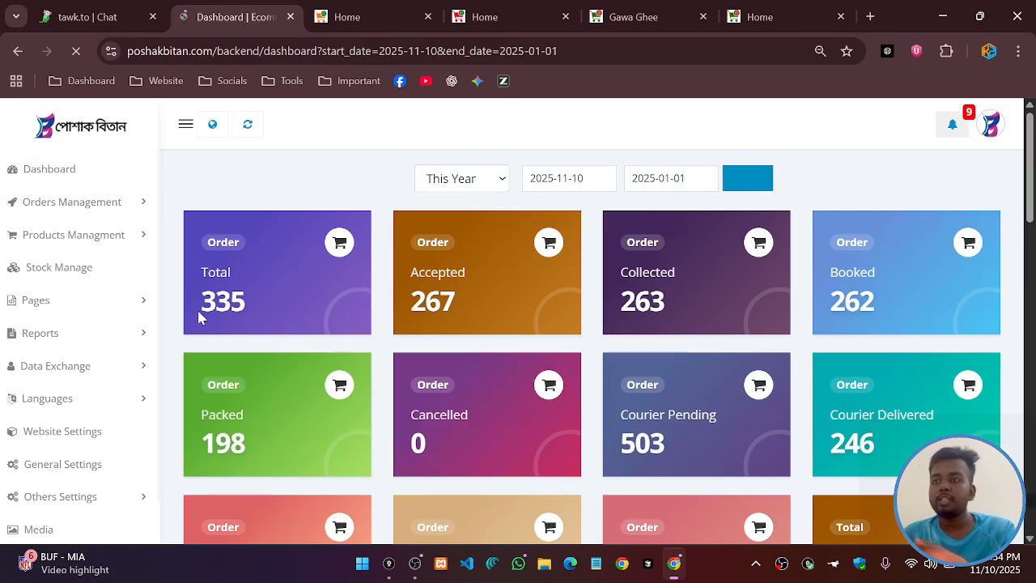
{"action": "scroll", "coordinate": [402, 319], "scroll_direction": "down", "scroll_amount": 6}
{"action": "scroll", "coordinate": [403, 319], "scroll_direction": "down", "scroll_amount": 1}
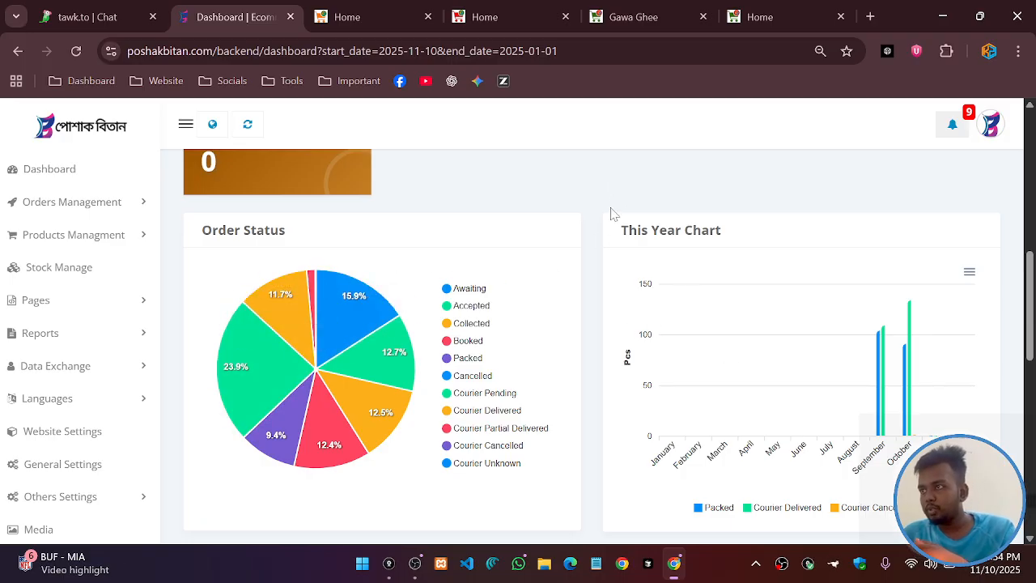
{"action": "scroll", "coordinate": [234, 251], "scroll_direction": "down", "scroll_amount": 1}
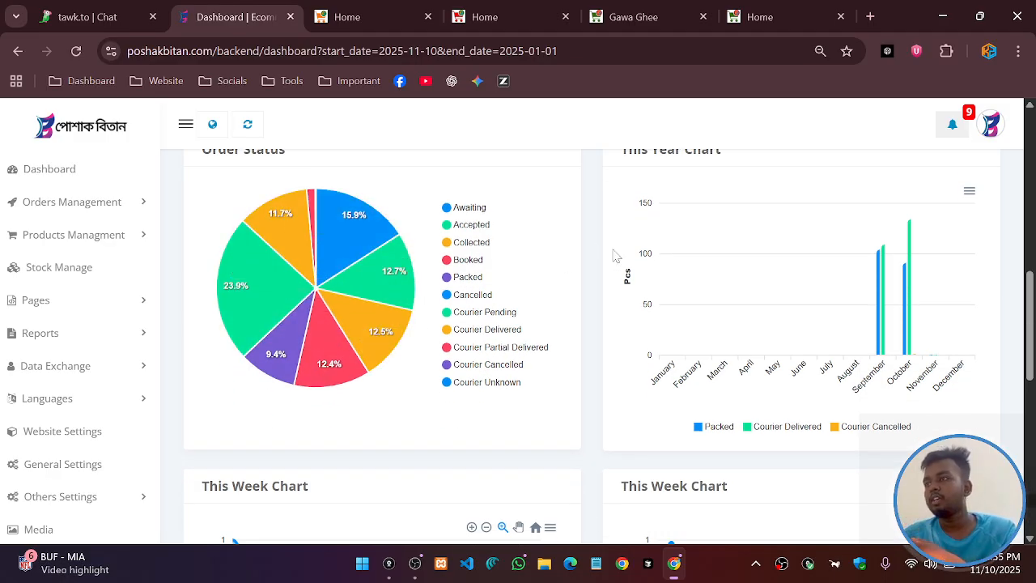
{"action": "scroll", "coordinate": [704, 275], "scroll_direction": "up", "scroll_amount": 1}
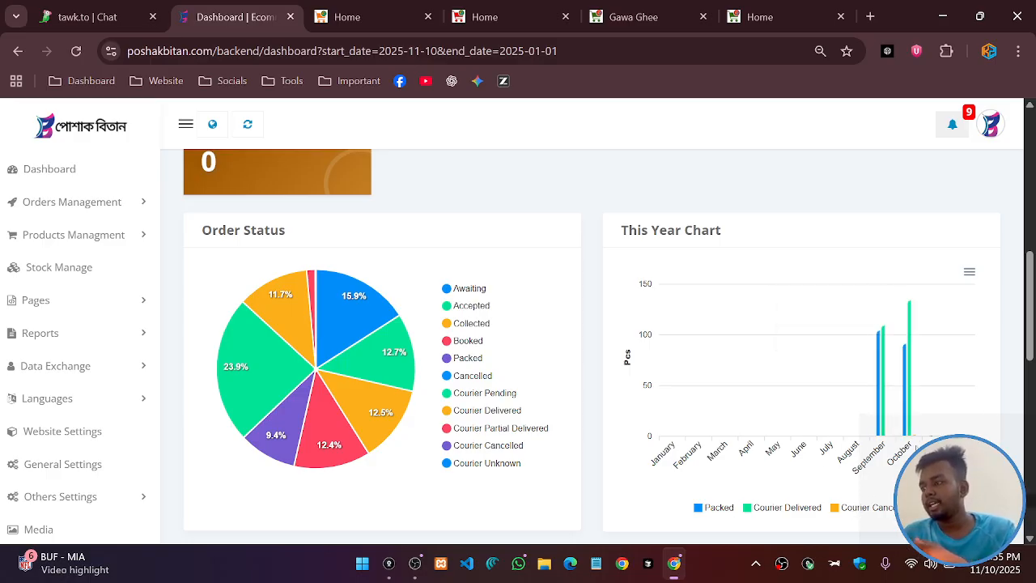
{"action": "mouse_move", "coordinate": [917, 440]}
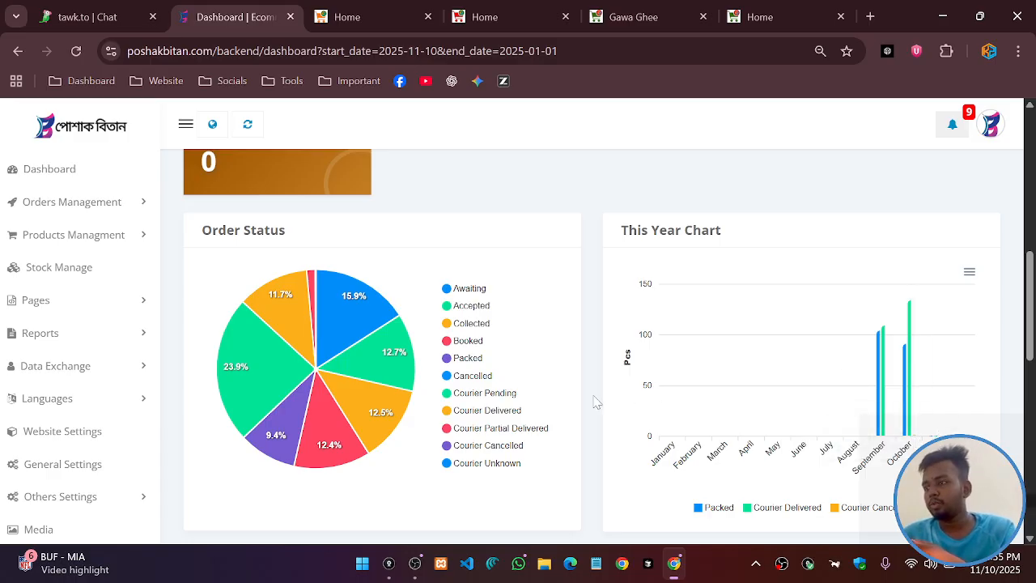
{"action": "scroll", "coordinate": [637, 380], "scroll_direction": "down", "scroll_amount": 2}
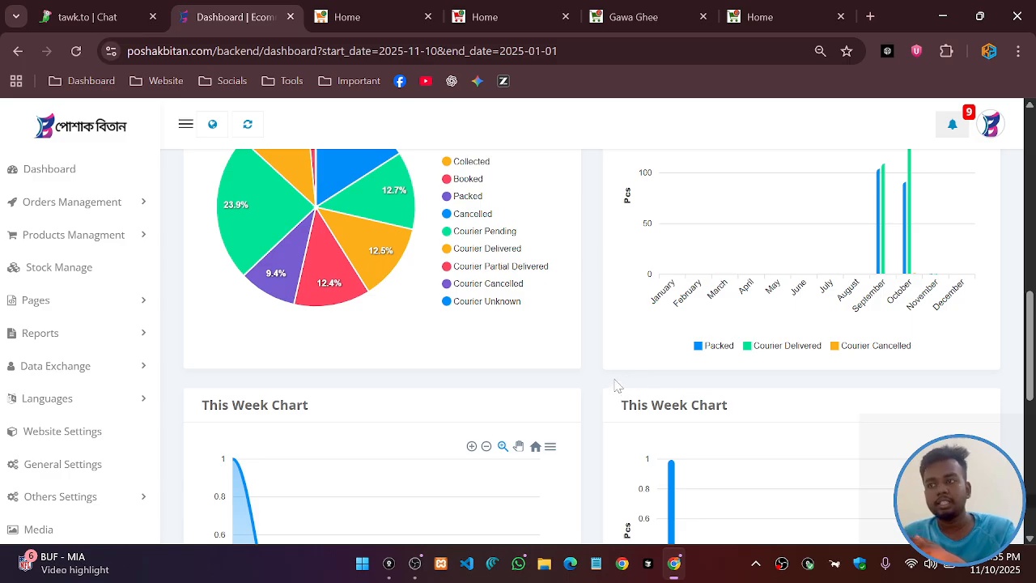
{"action": "scroll", "coordinate": [344, 374], "scroll_direction": "down", "scroll_amount": 1}
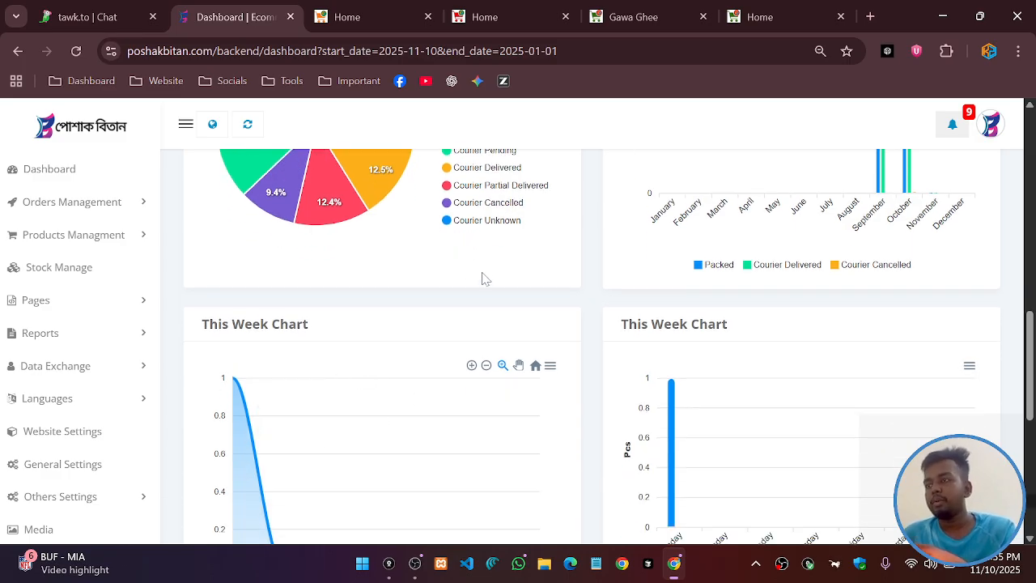
{"action": "scroll", "coordinate": [557, 293], "scroll_direction": "down", "scroll_amount": 1}
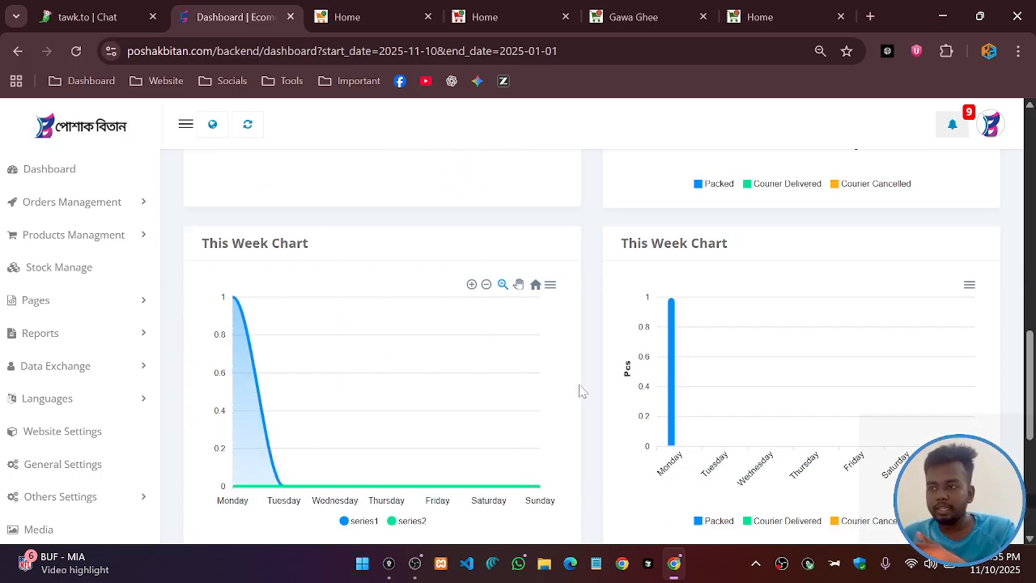
{"action": "scroll", "coordinate": [449, 340], "scroll_direction": "down", "scroll_amount": 1}
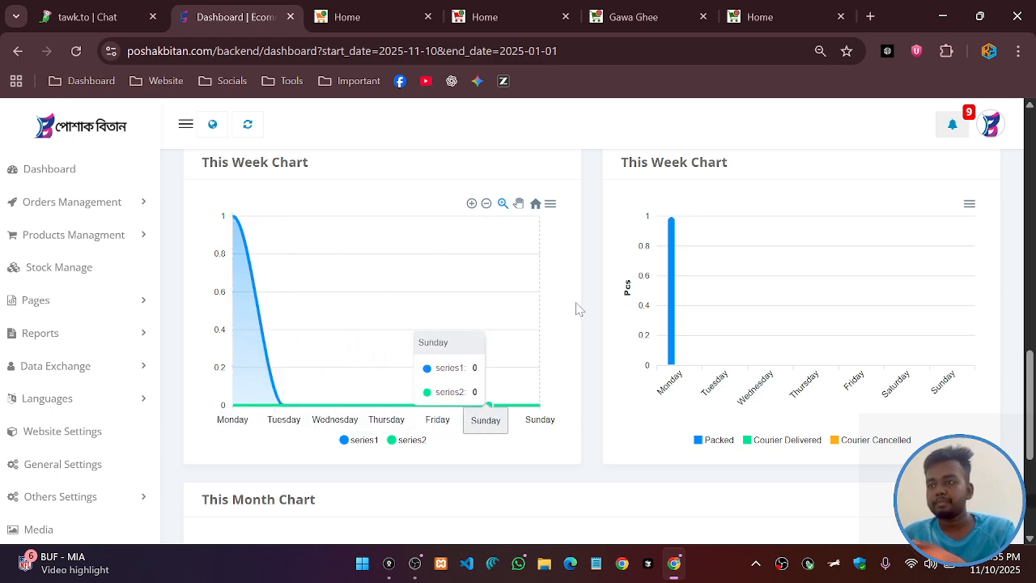
{"action": "scroll", "coordinate": [578, 305], "scroll_direction": "up", "scroll_amount": 2}
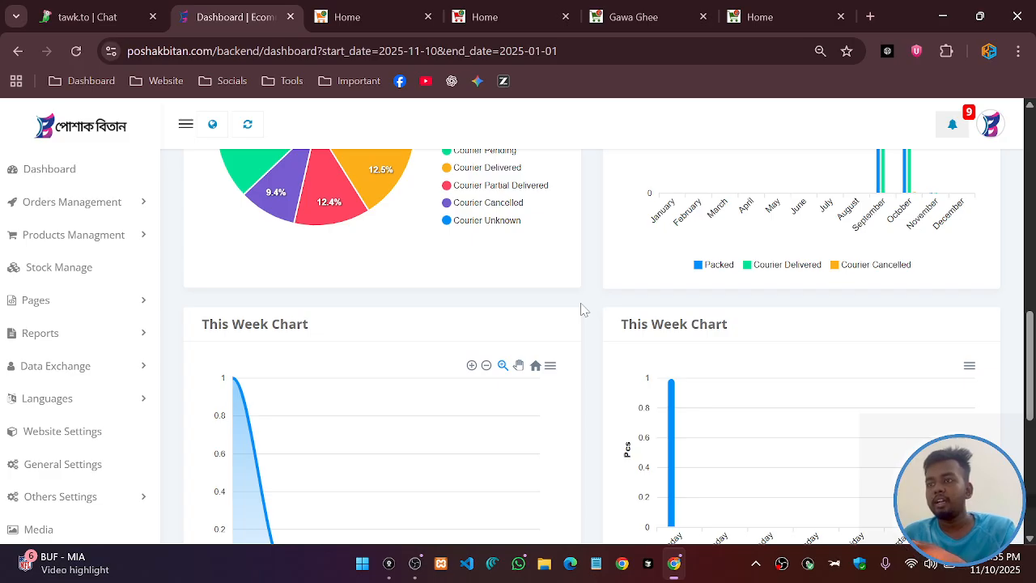
{"action": "scroll", "coordinate": [578, 327], "scroll_direction": "down", "scroll_amount": 1}
{"action": "scroll", "coordinate": [695, 268], "scroll_direction": "down", "scroll_amount": 1}
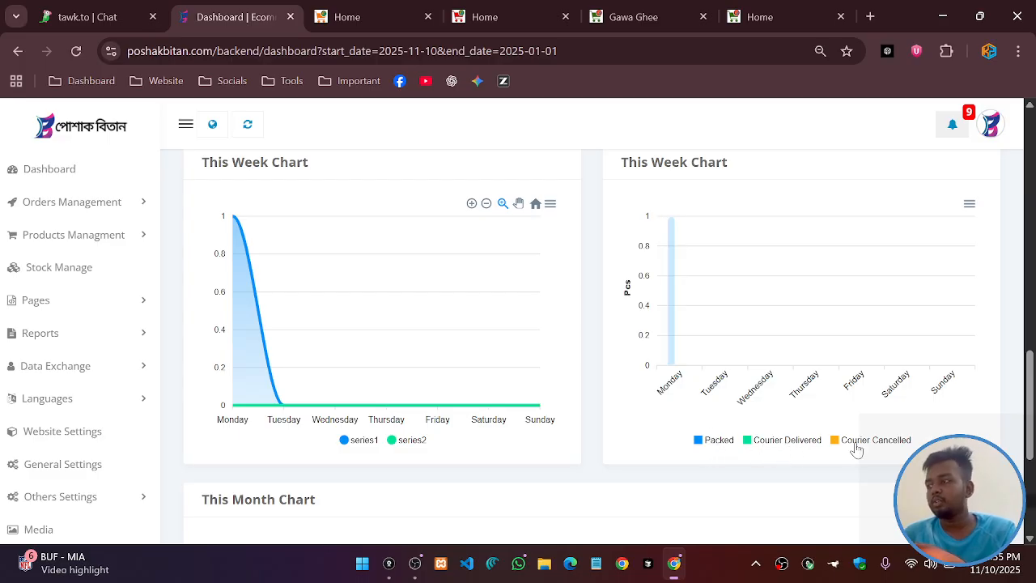
{"action": "scroll", "coordinate": [739, 389], "scroll_direction": "down", "scroll_amount": 1}
{"action": "scroll", "coordinate": [708, 340], "scroll_direction": "up", "scroll_amount": 3}
{"action": "scroll", "coordinate": [691, 359], "scroll_direction": "down", "scroll_amount": 2}
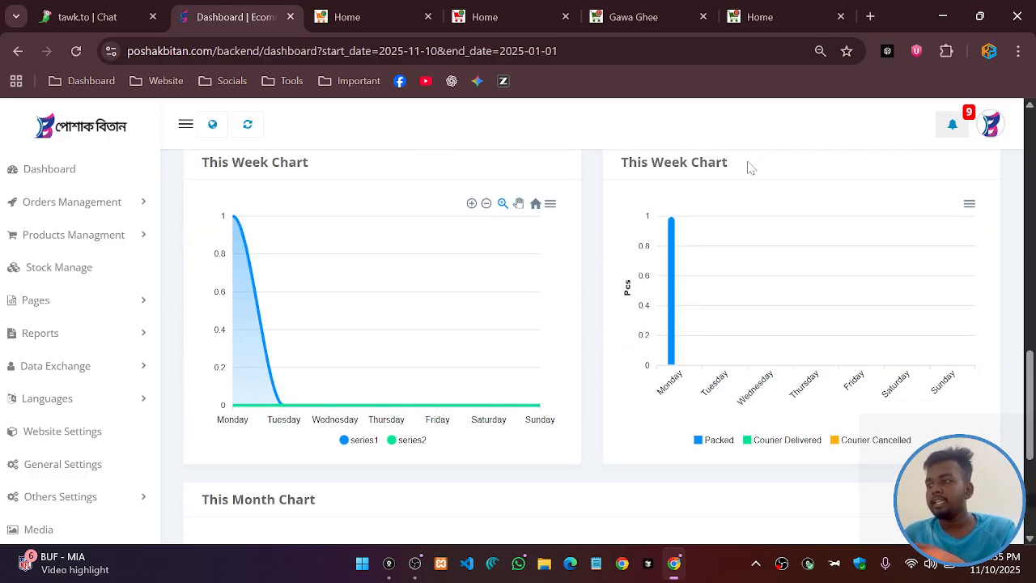
{"action": "scroll", "coordinate": [647, 364], "scroll_direction": "down", "scroll_amount": 3}
{"action": "scroll", "coordinate": [658, 354], "scroll_direction": "up", "scroll_amount": 5}
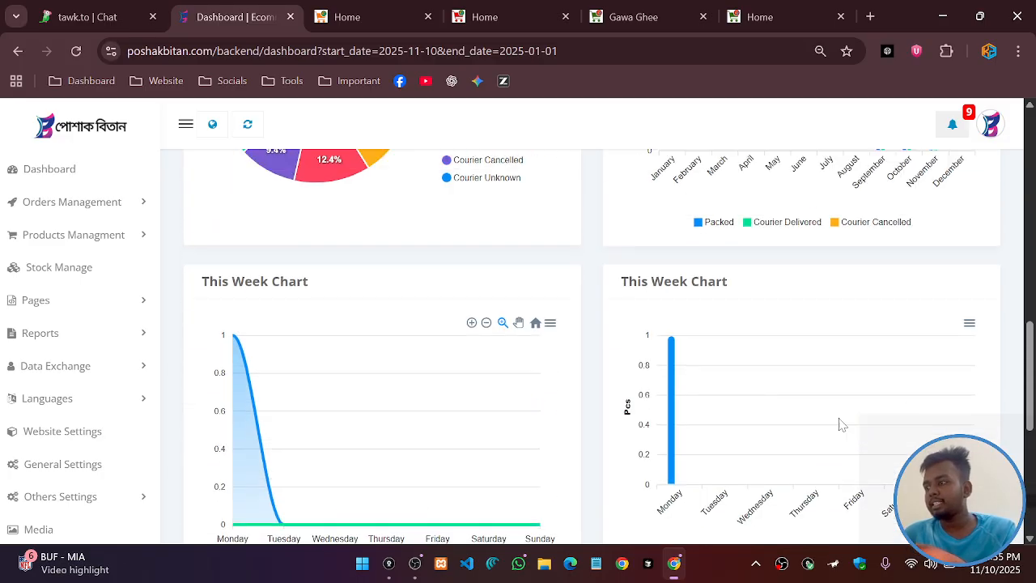
{"action": "scroll", "coordinate": [842, 400], "scroll_direction": "down", "scroll_amount": 1}
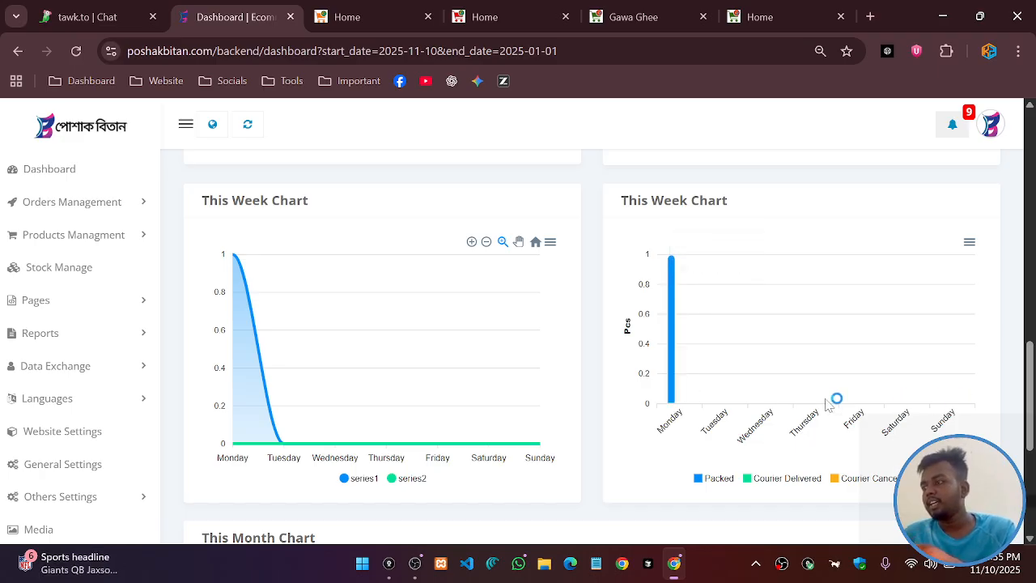
{"action": "left_click", "coordinate": [998, 573]}
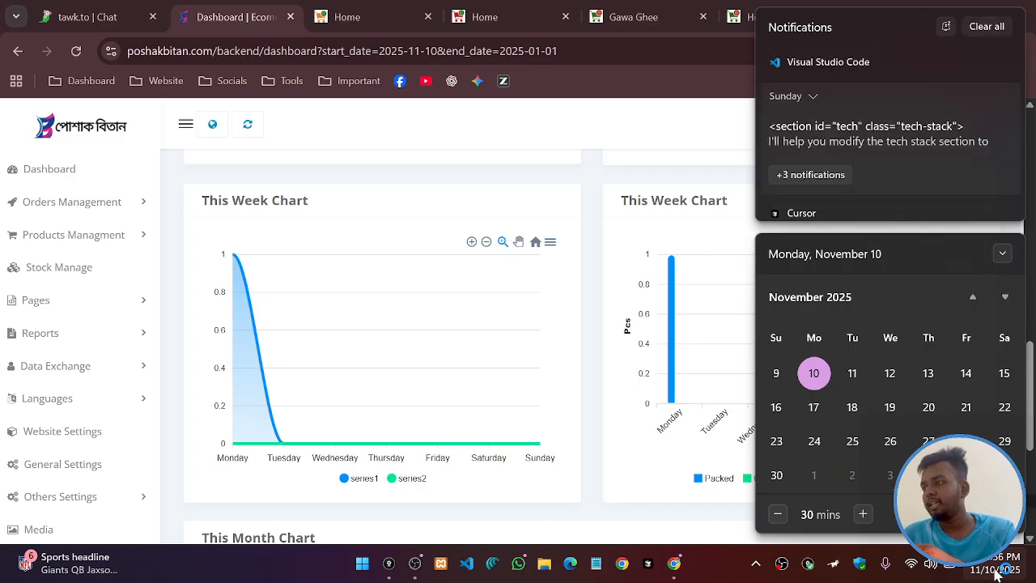
{"action": "left_click", "coordinate": [998, 573]}
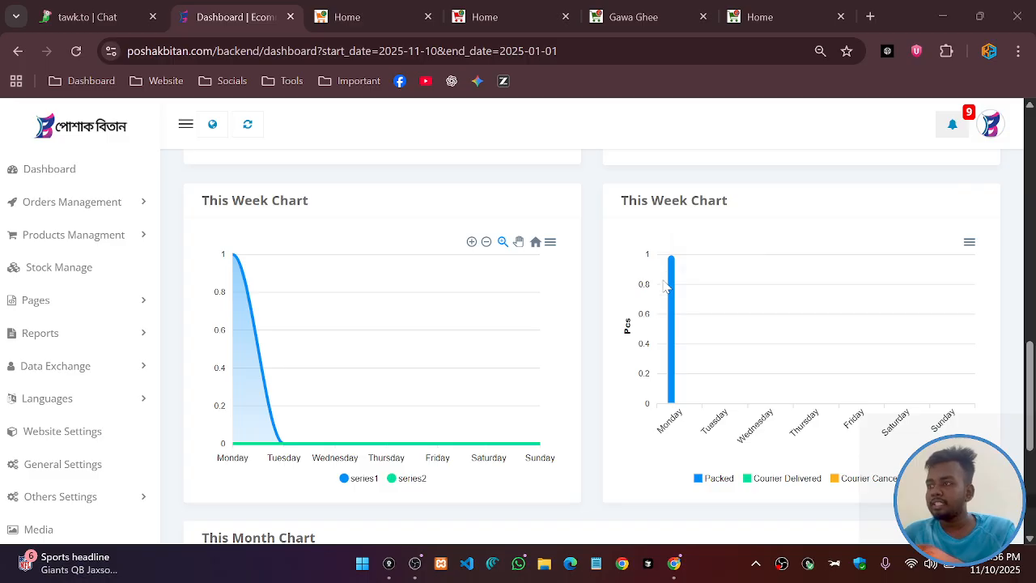
{"action": "mouse_move", "coordinate": [670, 279]}
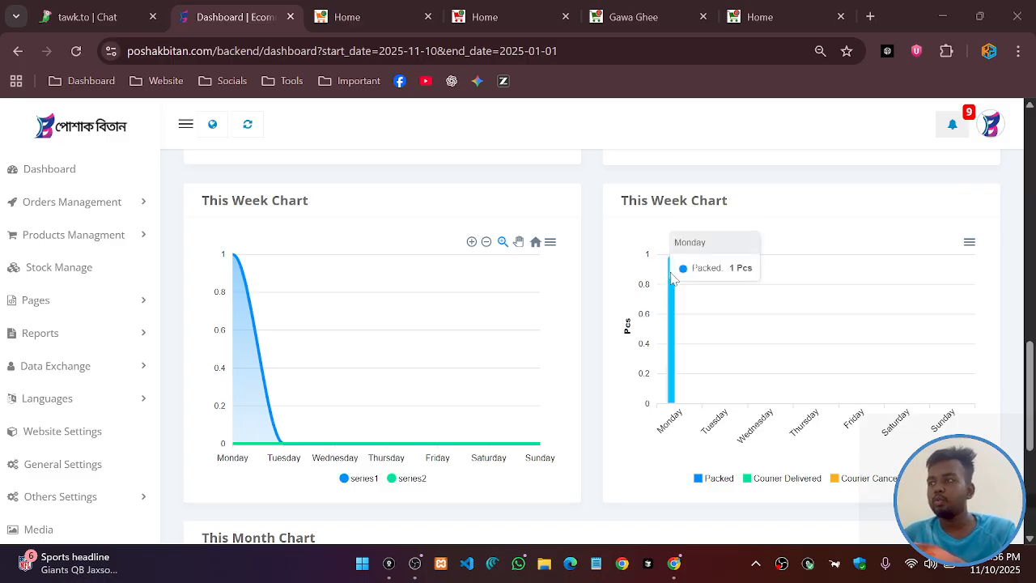
{"action": "scroll", "coordinate": [671, 278], "scroll_direction": "up", "scroll_amount": 10}
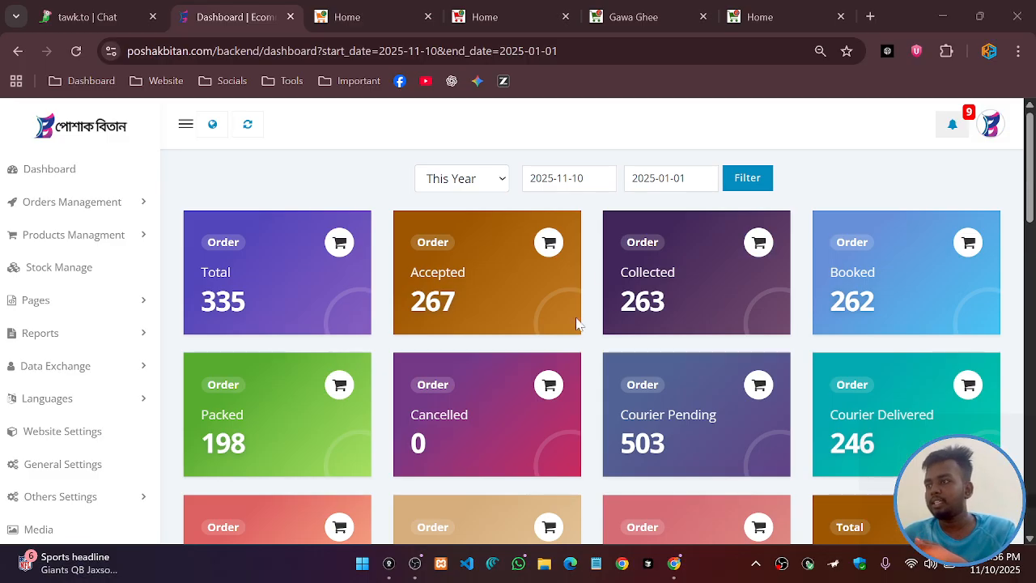
{"action": "scroll", "coordinate": [384, 271], "scroll_direction": "down", "scroll_amount": 10}
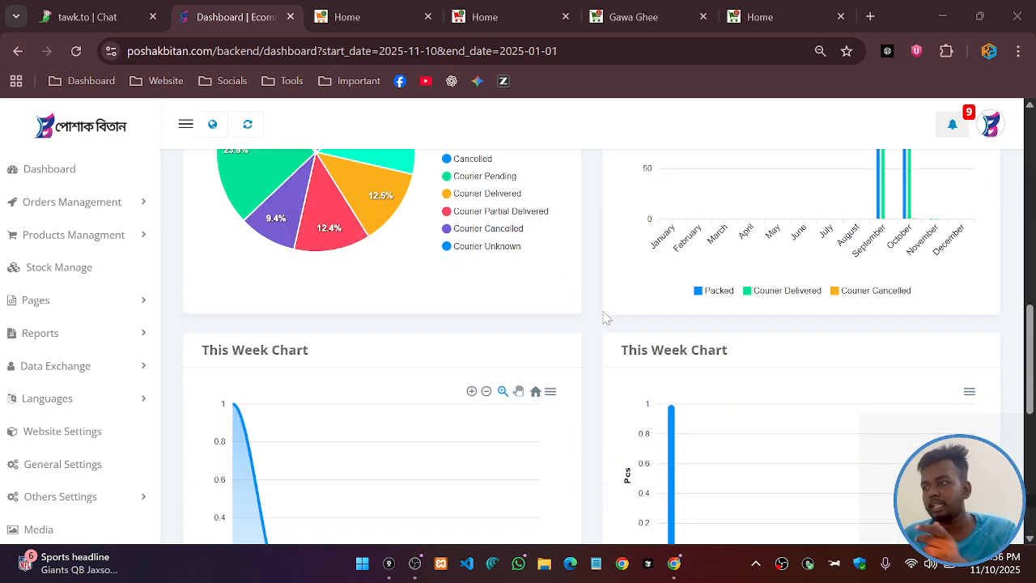
{"action": "scroll", "coordinate": [692, 306], "scroll_direction": "up", "scroll_amount": 3}
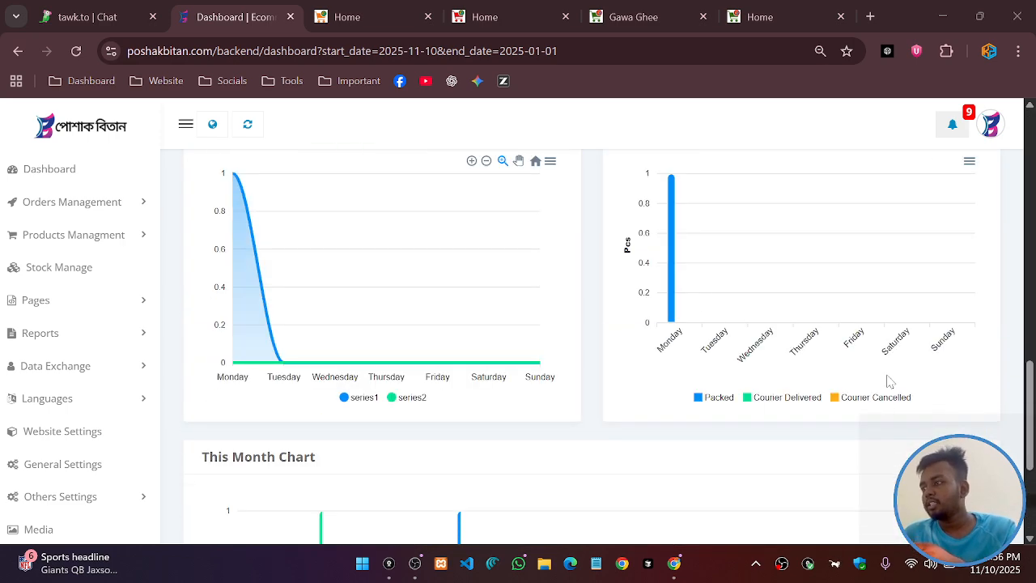
{"action": "scroll", "coordinate": [540, 304], "scroll_direction": "down", "scroll_amount": 1}
{"action": "scroll", "coordinate": [541, 304], "scroll_direction": "down", "scroll_amount": 2}
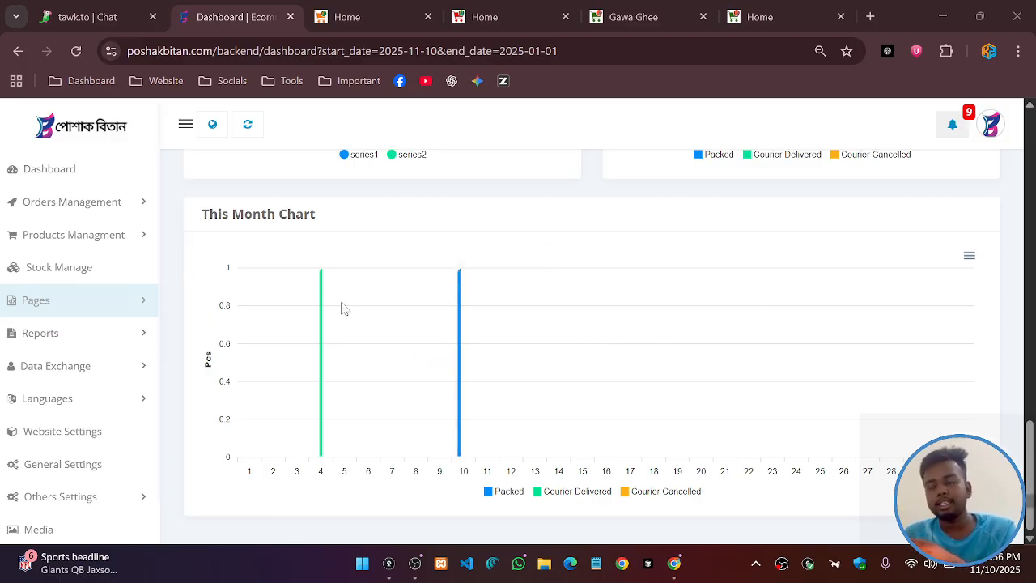
Review the This Year counts (267 accepted, 198 packed), then expand Orders Management
{"action": "scroll", "coordinate": [376, 356], "scroll_direction": "up", "scroll_amount": 6}
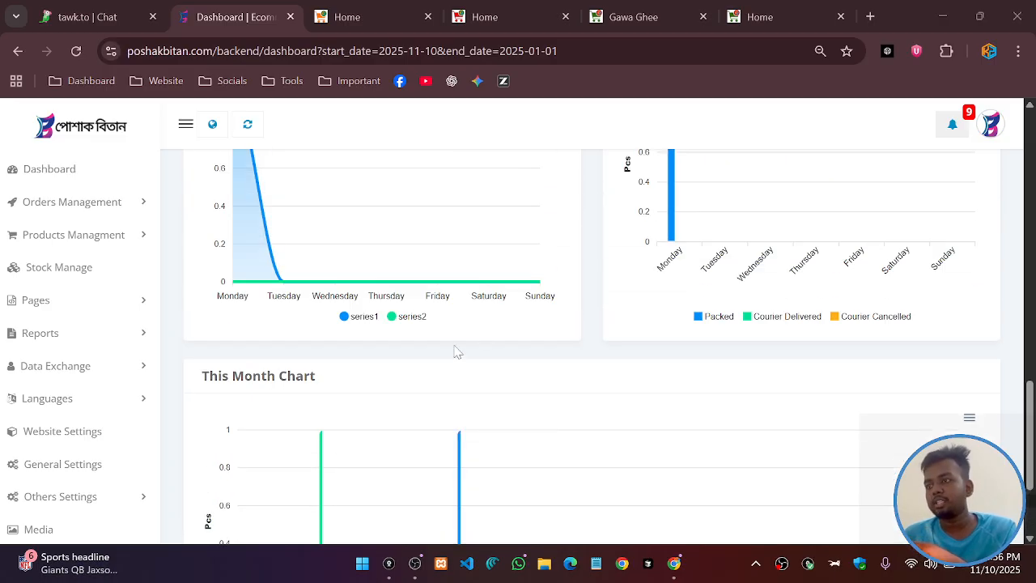
{"action": "scroll", "coordinate": [573, 282], "scroll_direction": "up", "scroll_amount": 6}
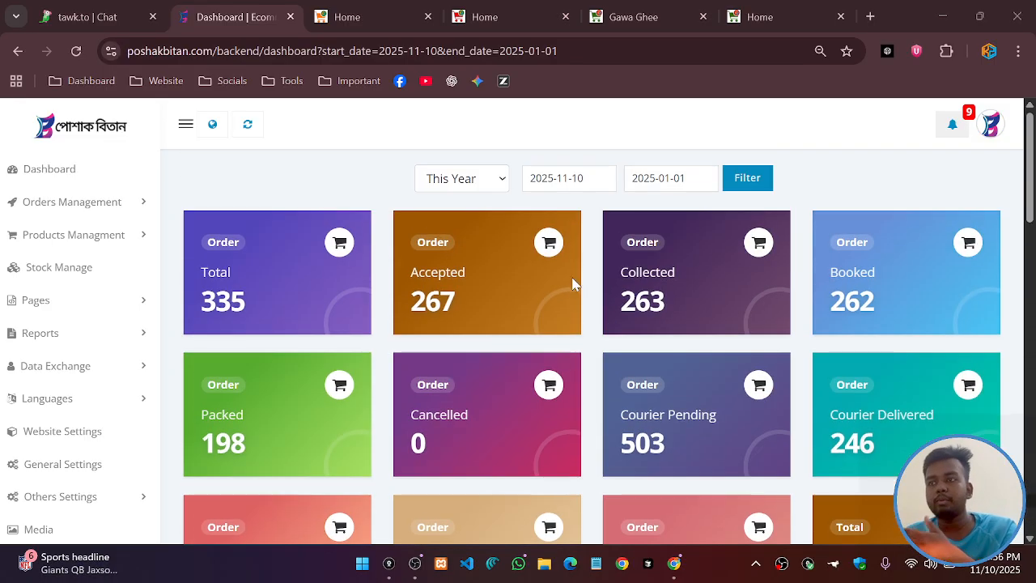
{"action": "scroll", "coordinate": [447, 358], "scroll_direction": "down", "scroll_amount": 5}
{"action": "scroll", "coordinate": [437, 372], "scroll_direction": "down", "scroll_amount": 4}
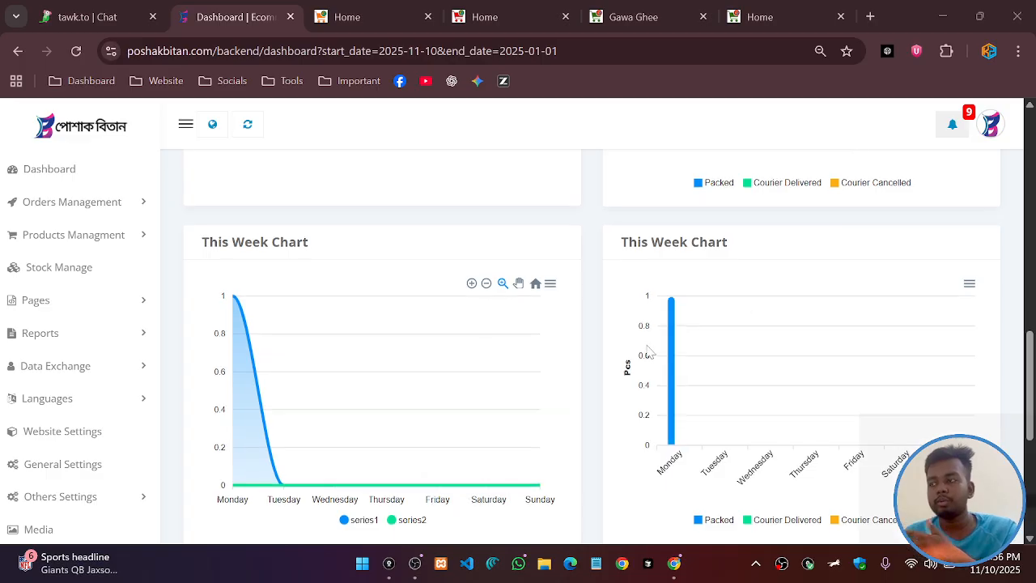
{"action": "scroll", "coordinate": [610, 384], "scroll_direction": "down", "scroll_amount": 2}
{"action": "scroll", "coordinate": [611, 385], "scroll_direction": "up", "scroll_amount": 4}
{"action": "scroll", "coordinate": [647, 356], "scroll_direction": "up", "scroll_amount": 5}
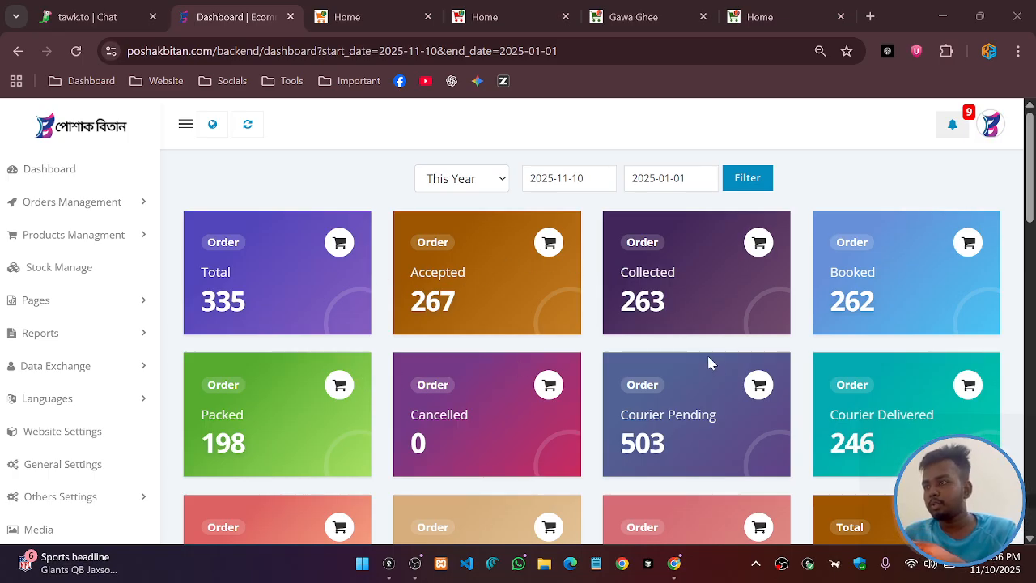
{"action": "scroll", "coordinate": [709, 364], "scroll_direction": "down", "scroll_amount": 1}
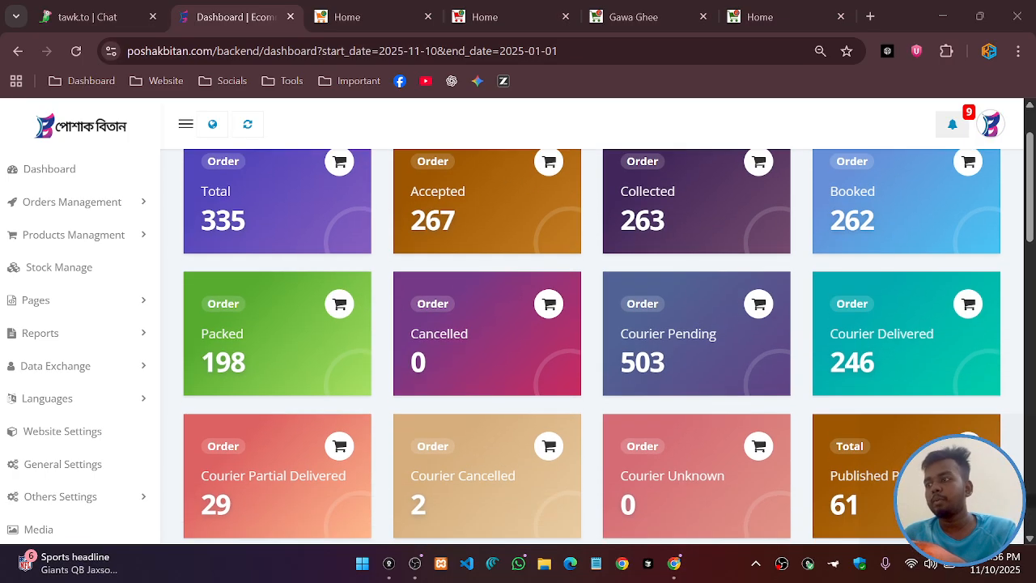
{"action": "left_click", "coordinate": [103, 208]}
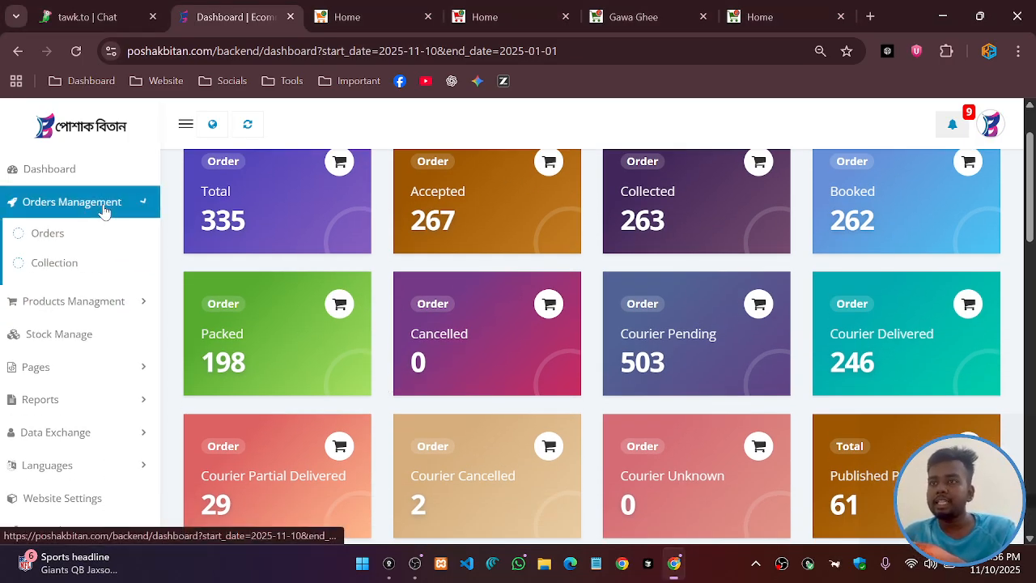
Open the Orders list and point out the customer's name on order #1019
{"action": "left_click", "coordinate": [48, 235]}
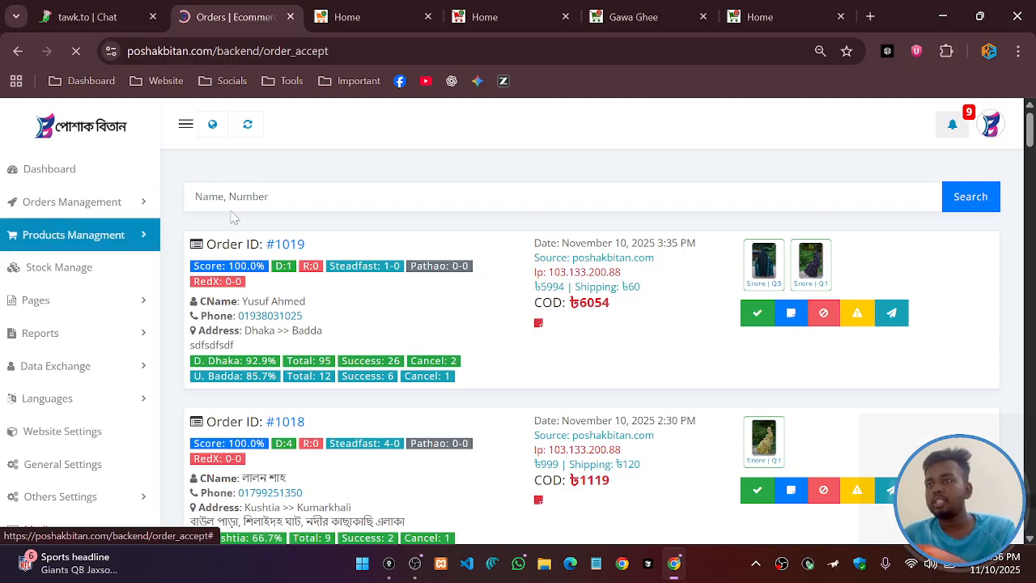
{"action": "scroll", "coordinate": [508, 321], "scroll_direction": "down", "scroll_amount": 2}
{"action": "scroll", "coordinate": [508, 321], "scroll_direction": "down", "scroll_amount": 12}
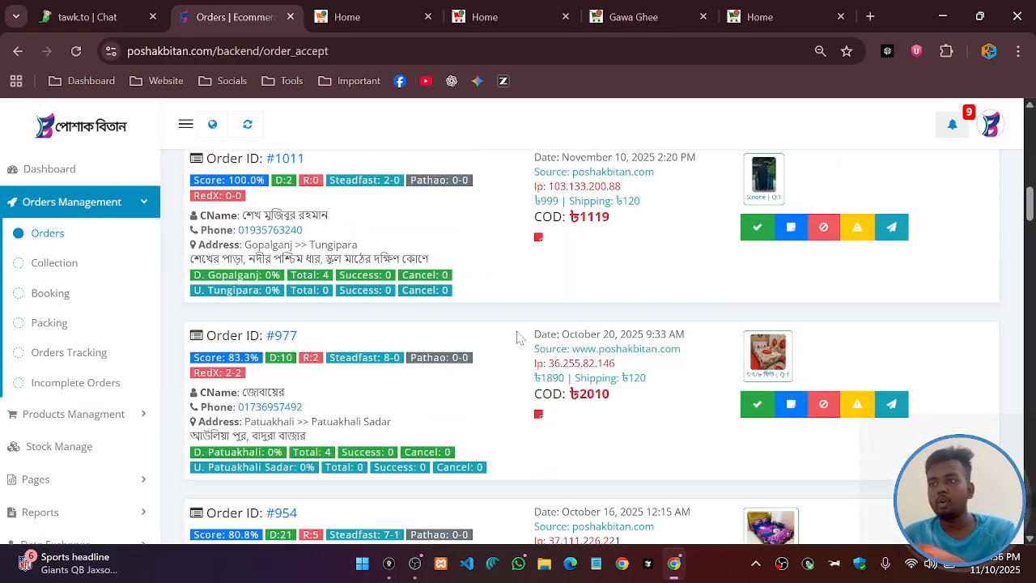
{"action": "scroll", "coordinate": [518, 338], "scroll_direction": "down", "scroll_amount": 5}
{"action": "scroll", "coordinate": [518, 337], "scroll_direction": "up", "scroll_amount": 20}
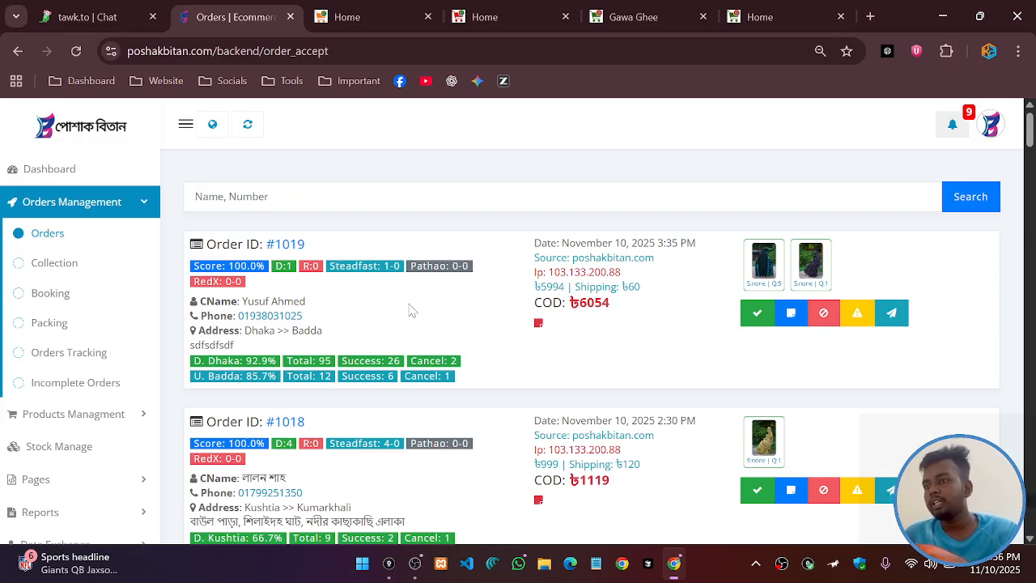
{"action": "left_click_drag", "start_coordinate": [279, 302], "coordinate": [310, 331]}
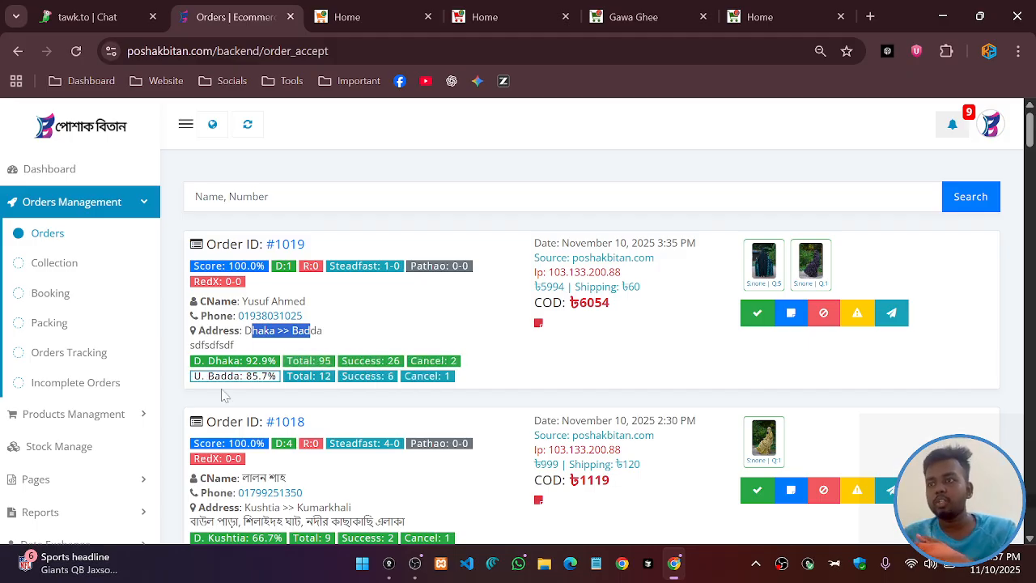
{"action": "left_click", "coordinate": [191, 406]}
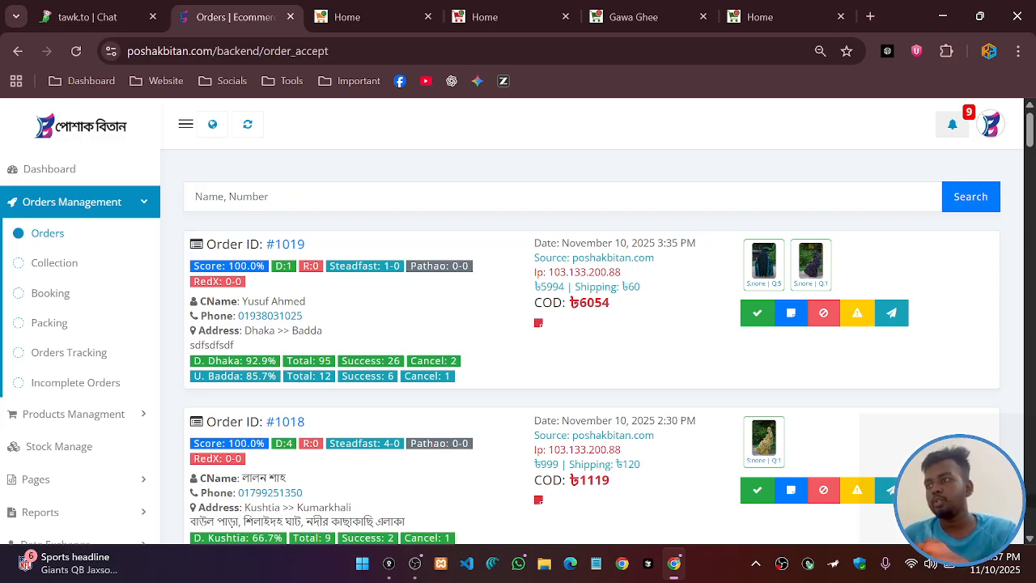
Highlight order #1019's source website and IP address
{"action": "left_click_drag", "start_coordinate": [572, 258], "coordinate": [657, 264]}
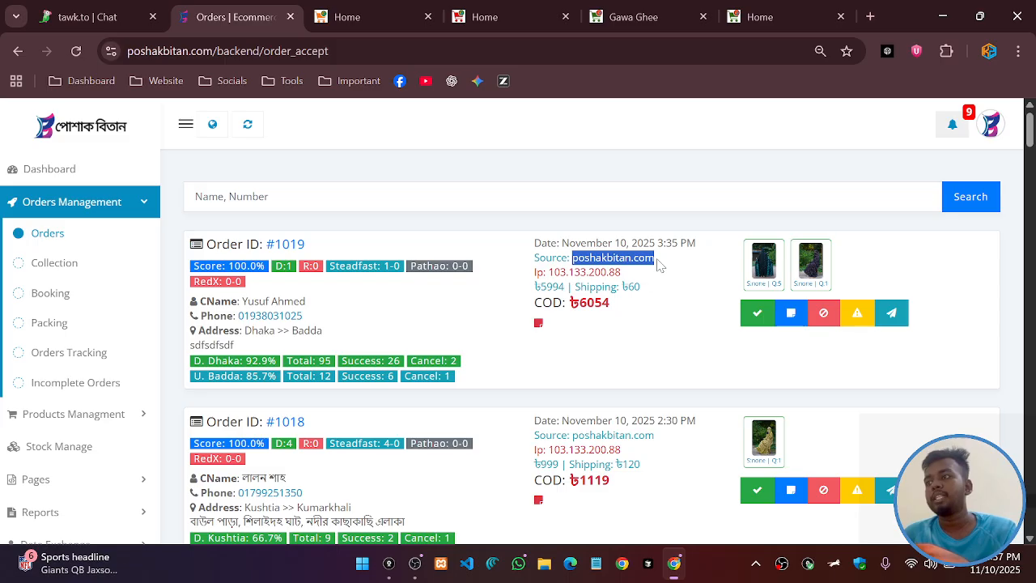
{"action": "left_click", "coordinate": [660, 265]}
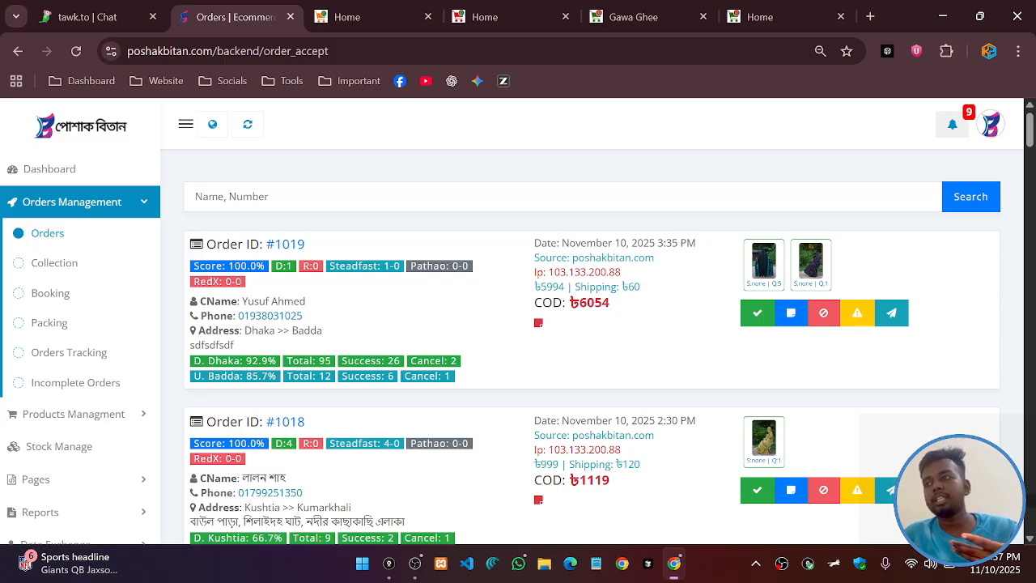
{"action": "left_click_drag", "start_coordinate": [571, 257], "coordinate": [657, 265]}
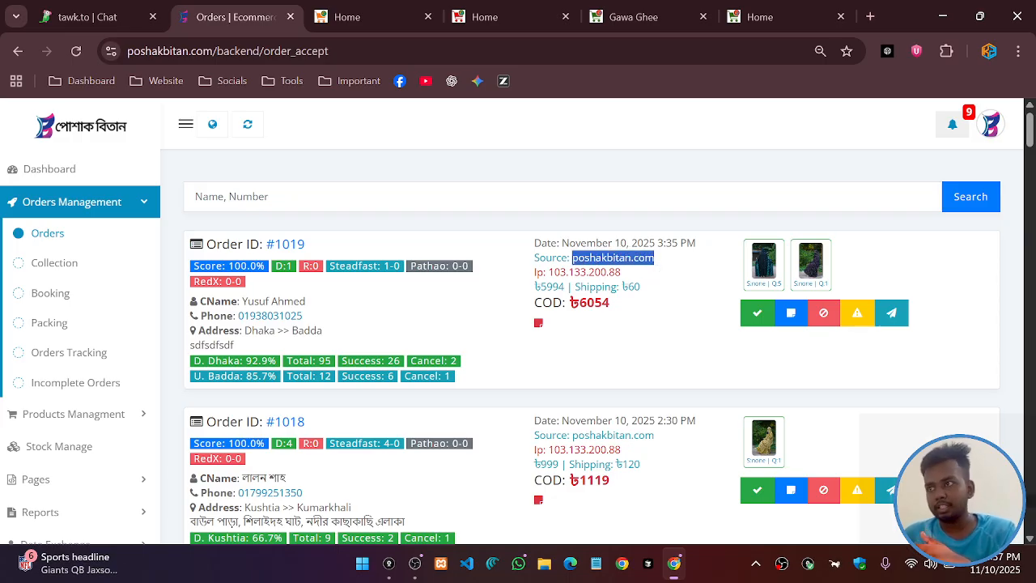
{"action": "left_click", "coordinate": [657, 266]}
{"action": "left_click_drag", "start_coordinate": [572, 257], "coordinate": [620, 259]}
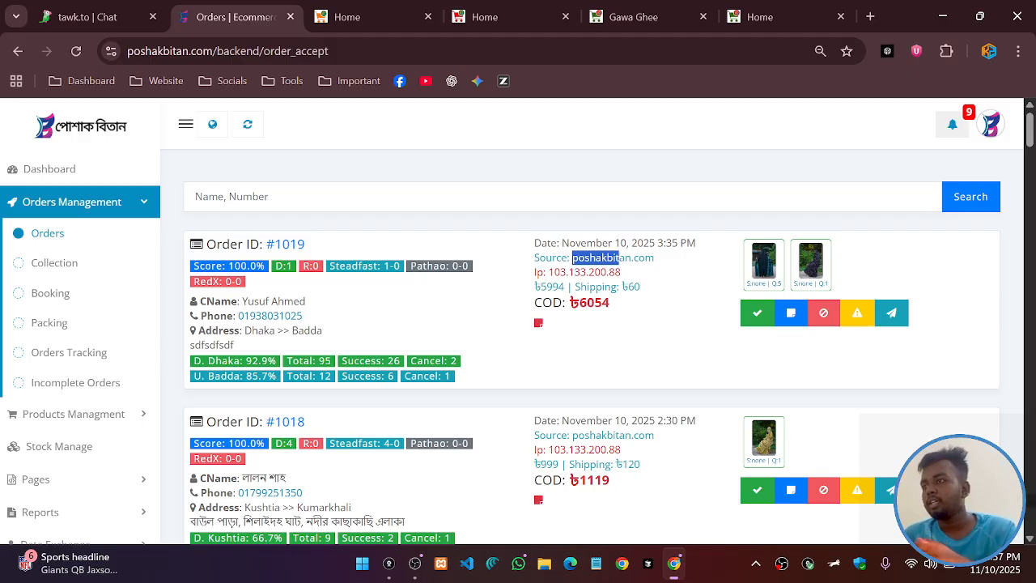
{"action": "left_click_drag", "start_coordinate": [534, 272], "coordinate": [625, 275]}
{"action": "left_click", "coordinate": [550, 273]}
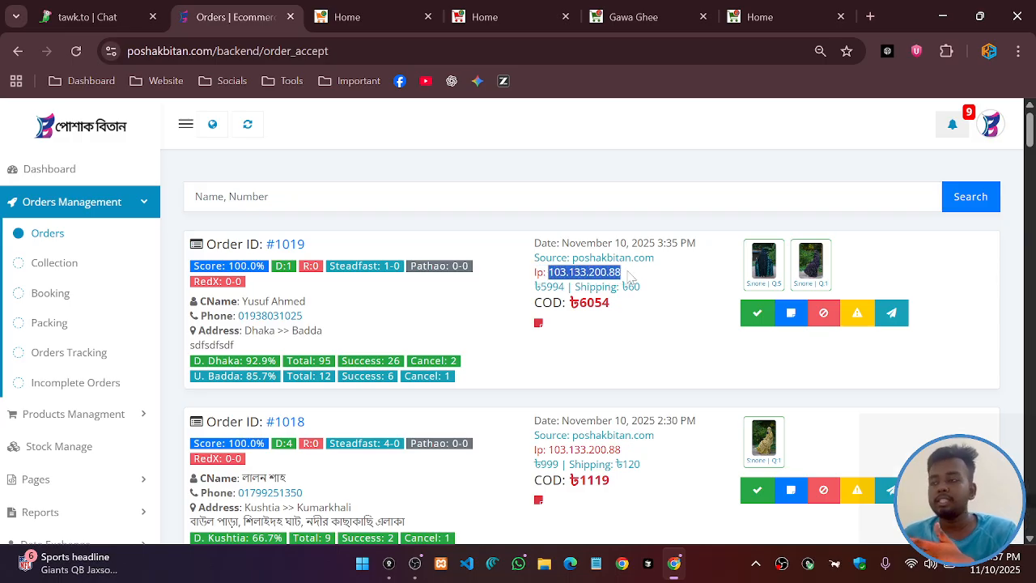
{"action": "left_click", "coordinate": [625, 274]}
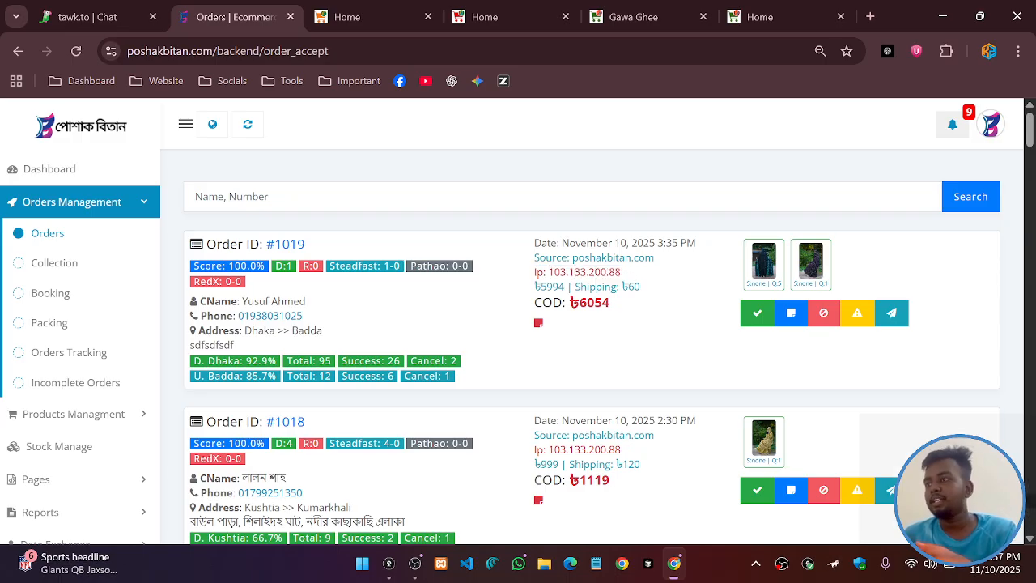
{"action": "left_click_drag", "start_coordinate": [549, 273], "coordinate": [624, 274]}
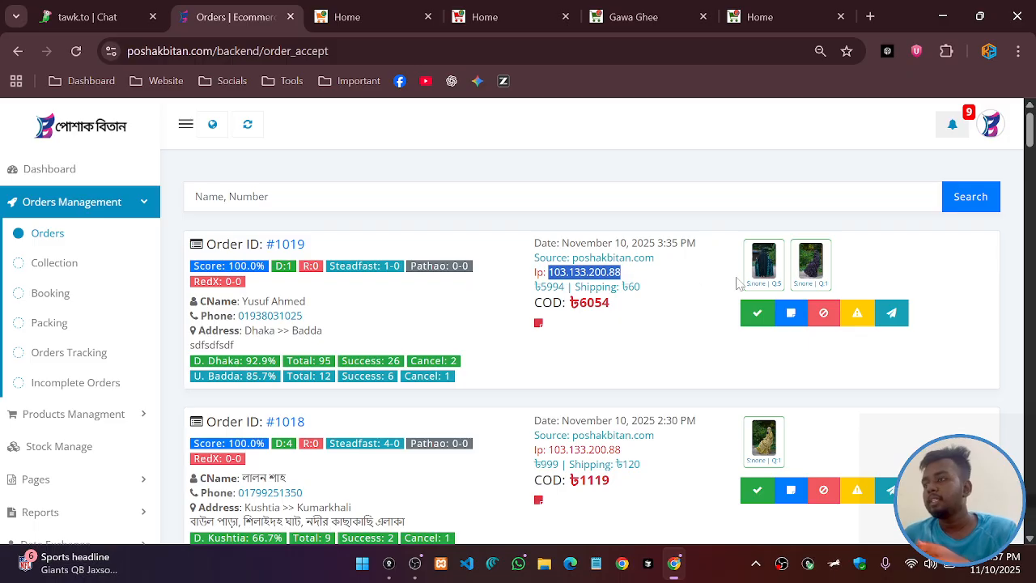
{"action": "left_click", "coordinate": [683, 267]}
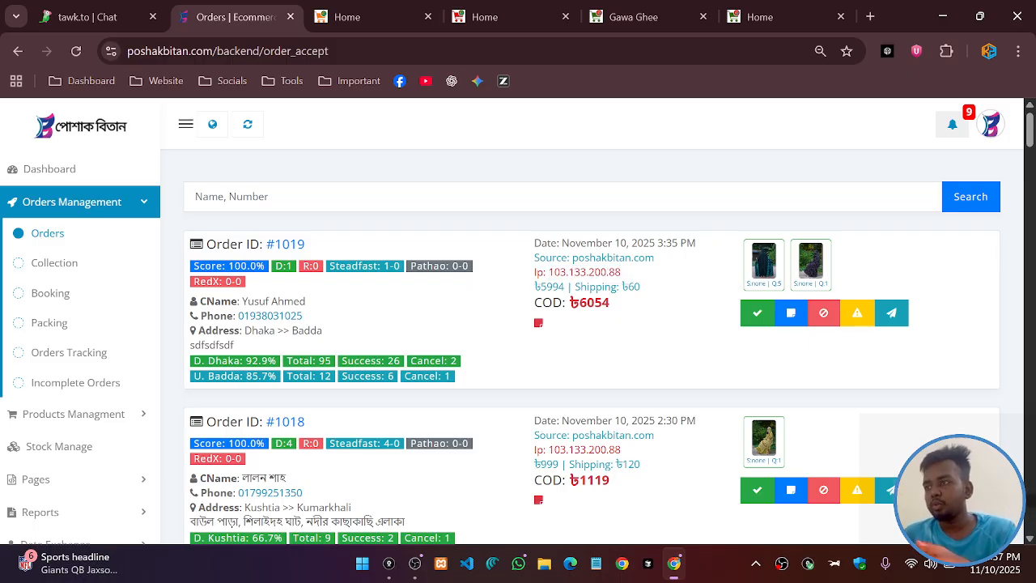
{"action": "double_click", "coordinate": [553, 287]}
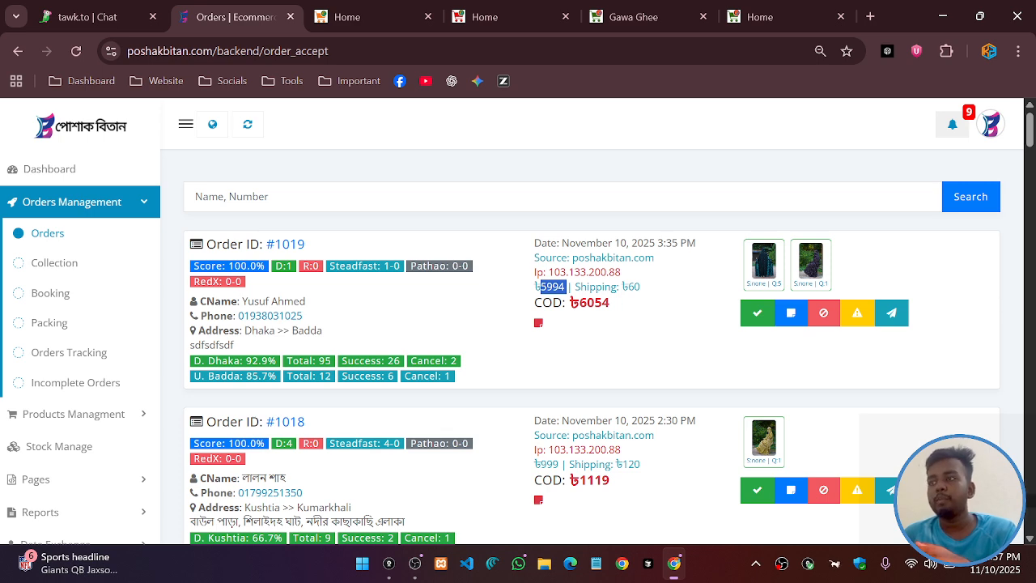
{"action": "left_click", "coordinate": [744, 297]}
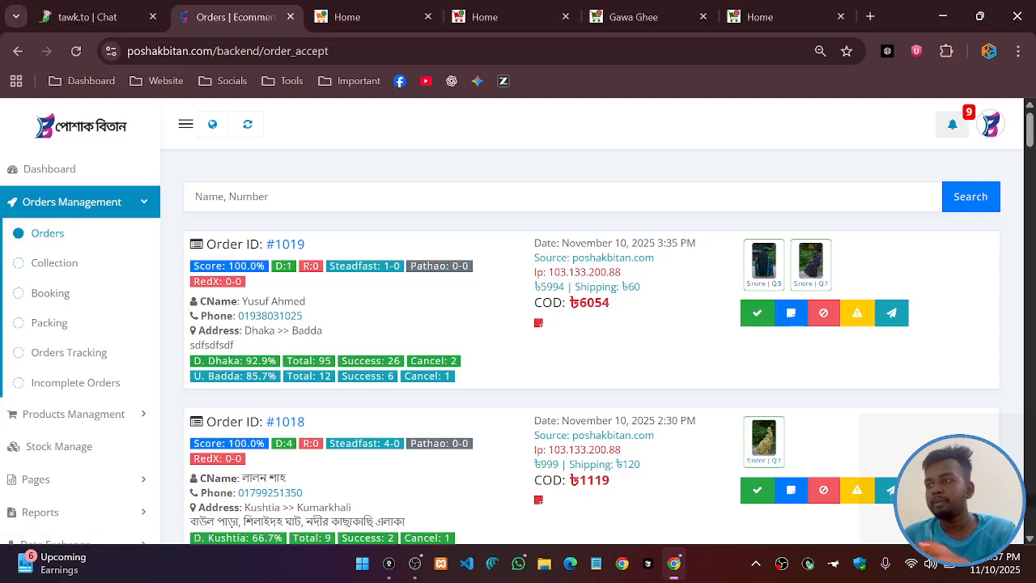
{"action": "double_click", "coordinate": [553, 287]}
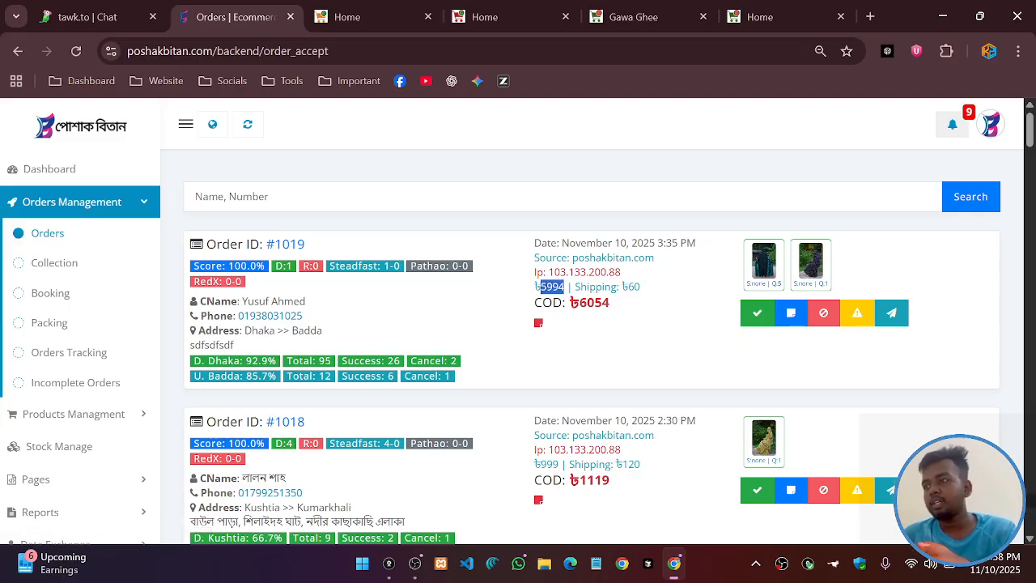
{"action": "double_click", "coordinate": [636, 287]}
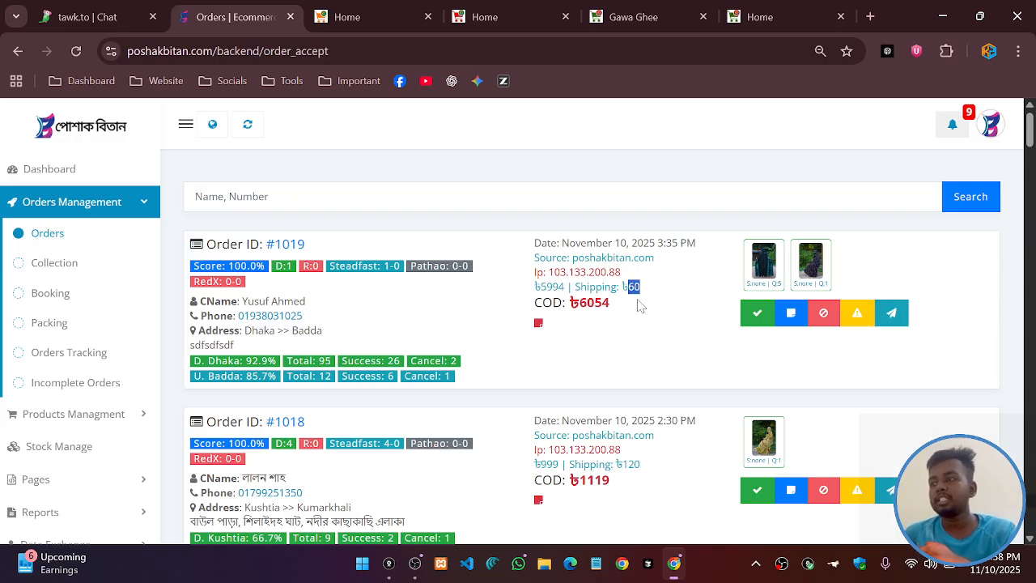
{"action": "double_click", "coordinate": [625, 305]}
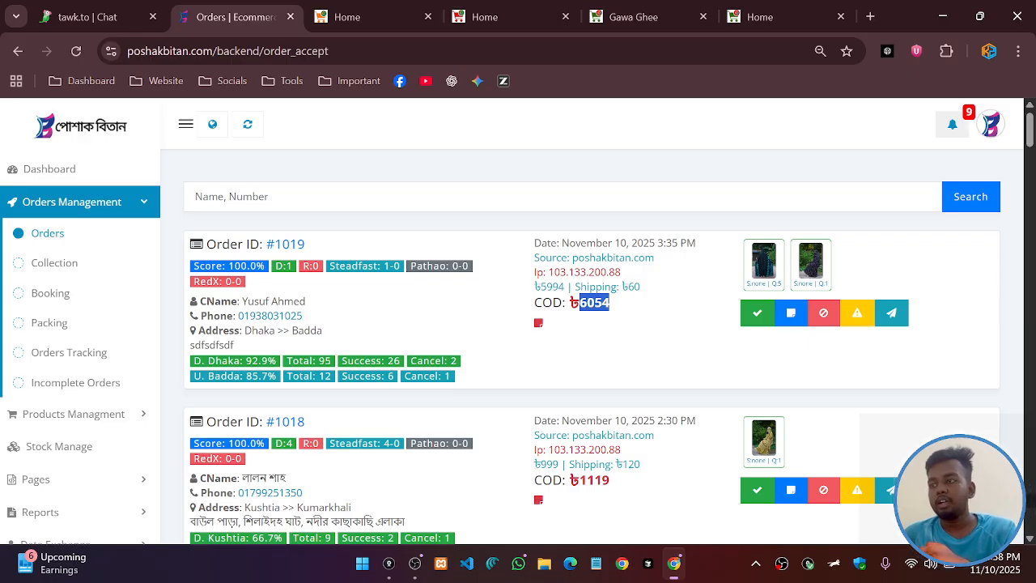
{"action": "left_click", "coordinate": [679, 343]}
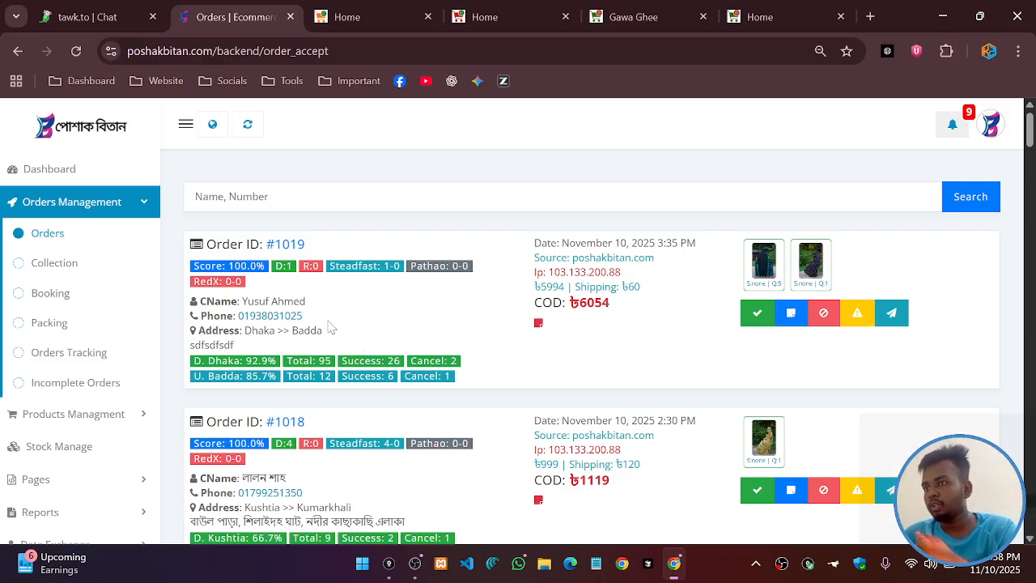
Open order #1019's note editor and write the Cod Change note with amount 5000
{"action": "left_click", "coordinate": [791, 312]}
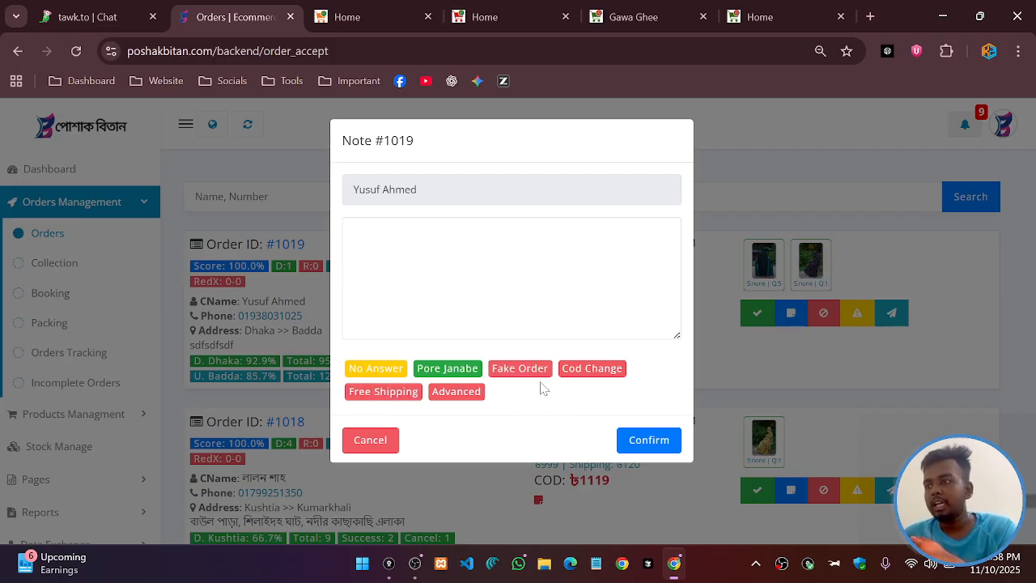
{"action": "left_click", "coordinate": [599, 370]}
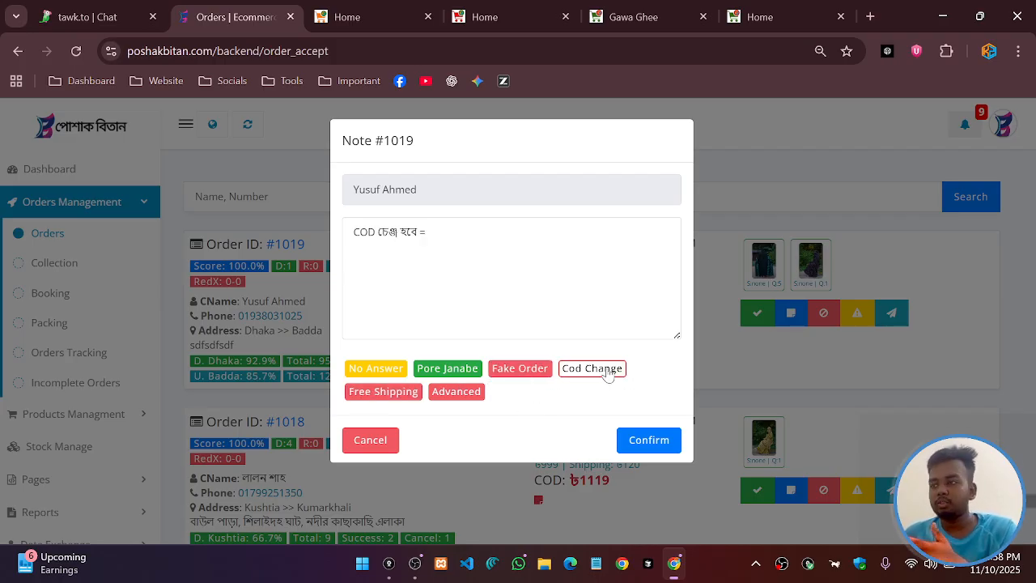
{"action": "left_click", "coordinate": [456, 391]}
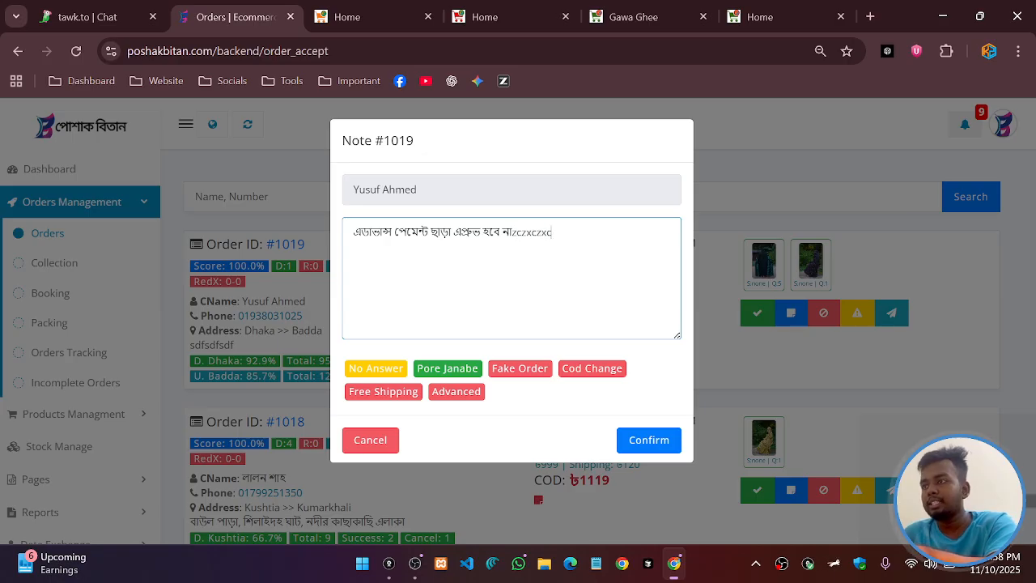
{"action": "type", "text": "zczxczxc"}
{"action": "key", "text": "ctrl+a"}
{"action": "type", "text": "ds fsd f sdfsdf"}
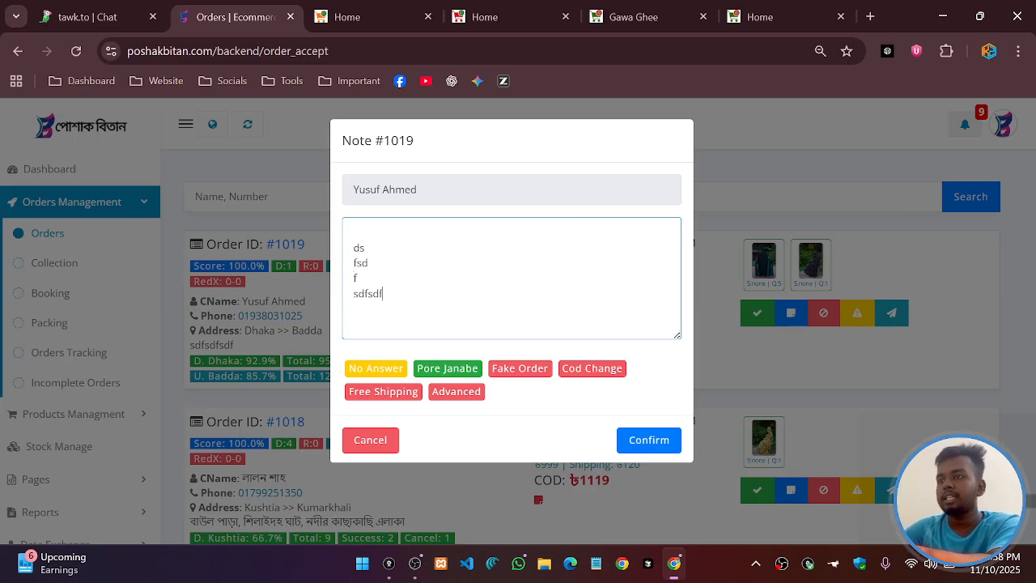
{"action": "left_click", "coordinate": [587, 366]}
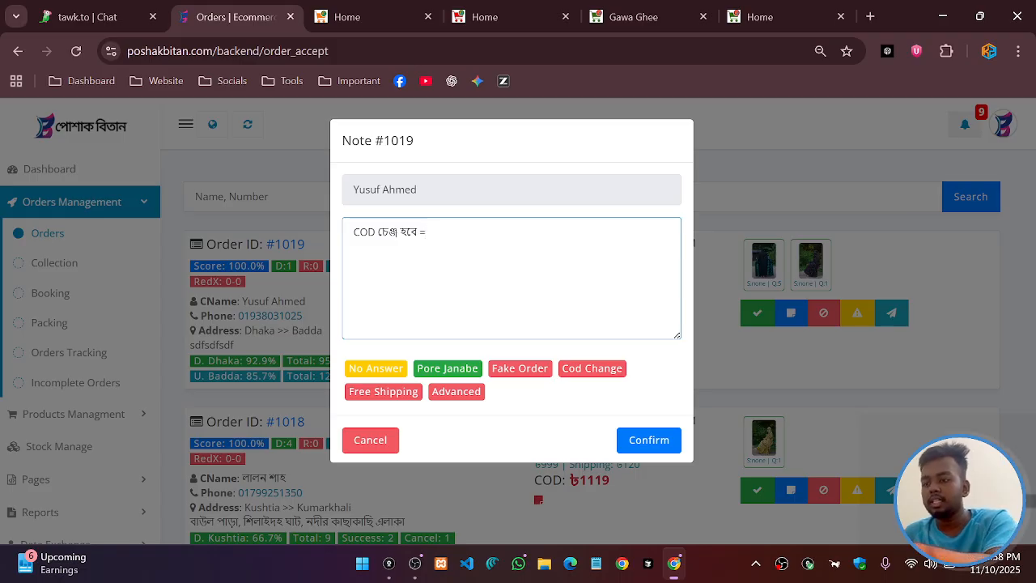
{"action": "type", "text": "5000"}
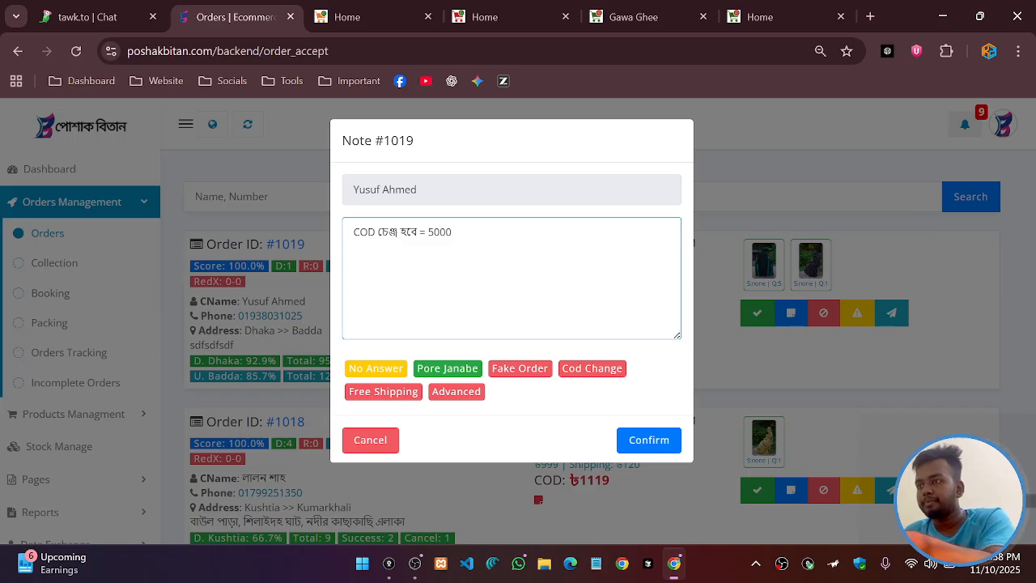
{"action": "type", "text": "9"}
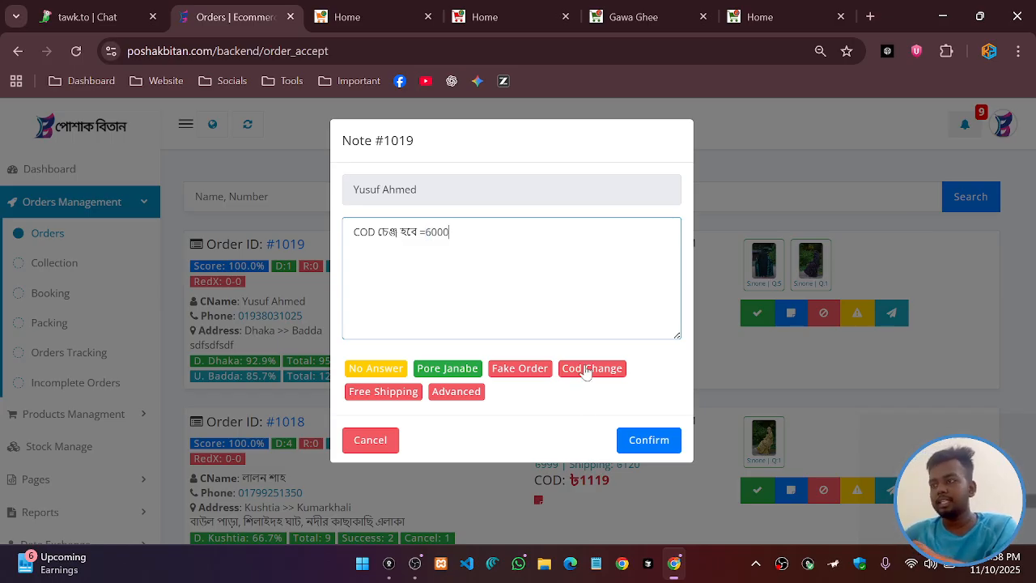
{"action": "left_click", "coordinate": [659, 440]}
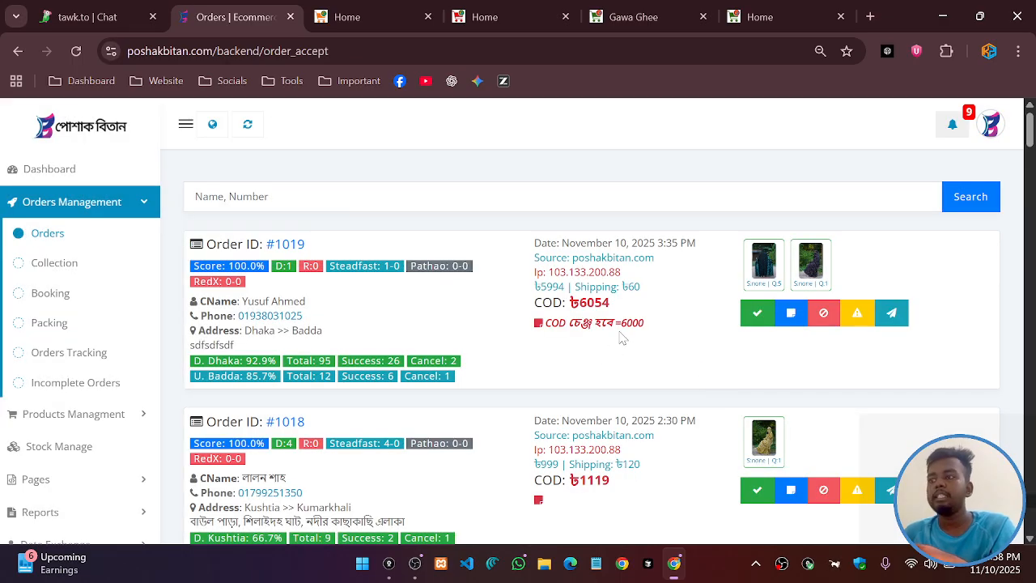
{"action": "left_click_drag", "start_coordinate": [544, 323], "coordinate": [656, 332]}
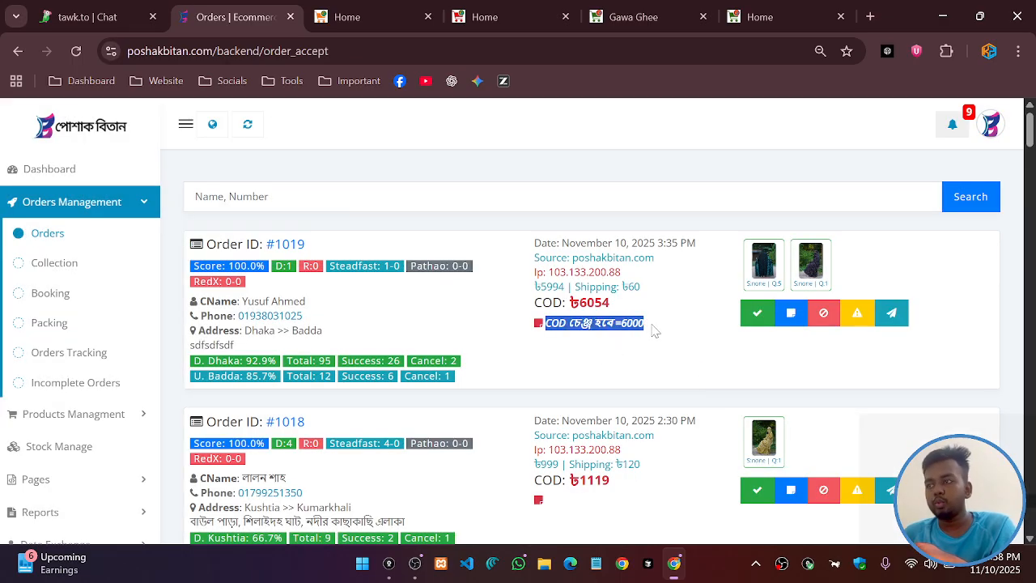
{"action": "left_click", "coordinate": [663, 338]}
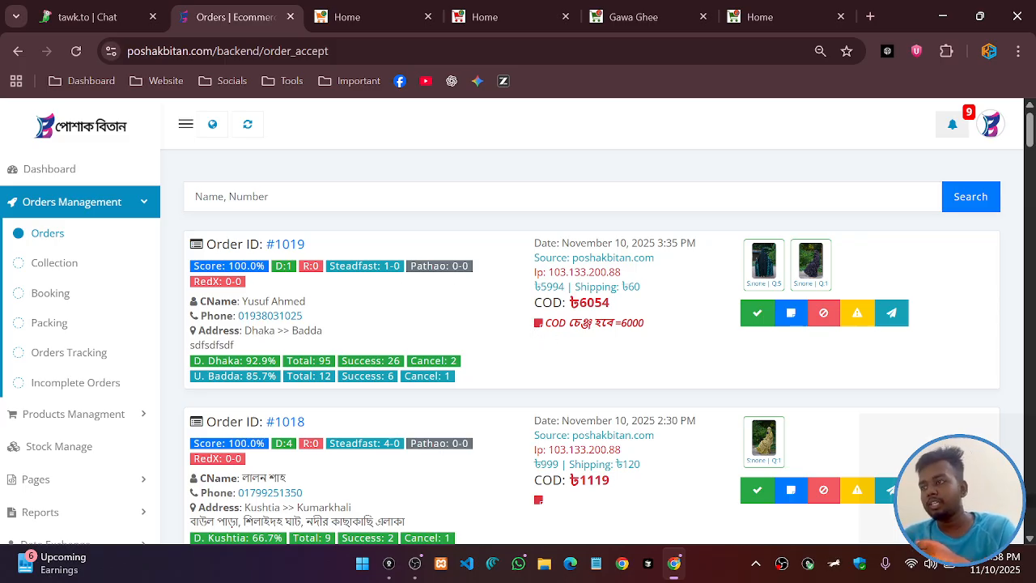
{"action": "left_click_drag", "start_coordinate": [546, 323], "coordinate": [632, 323]}
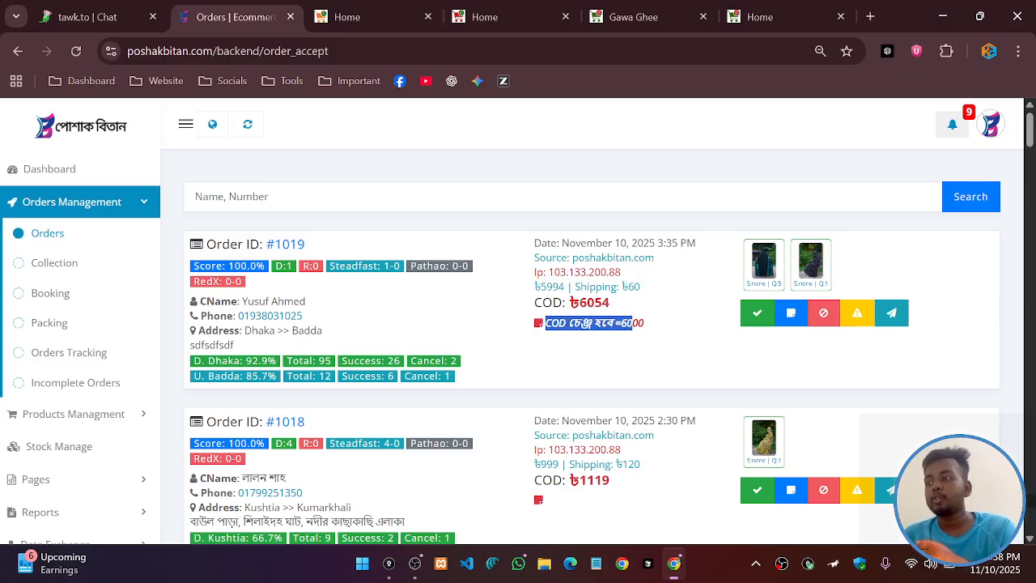
{"action": "left_click", "coordinate": [603, 348]}
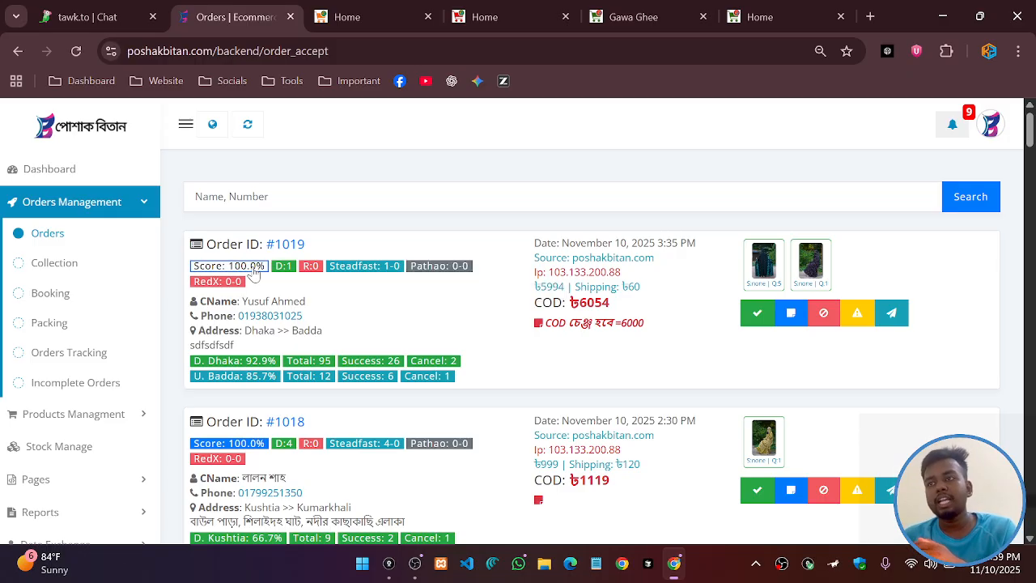
{"action": "scroll", "coordinate": [315, 279], "scroll_direction": "down", "scroll_amount": 3}
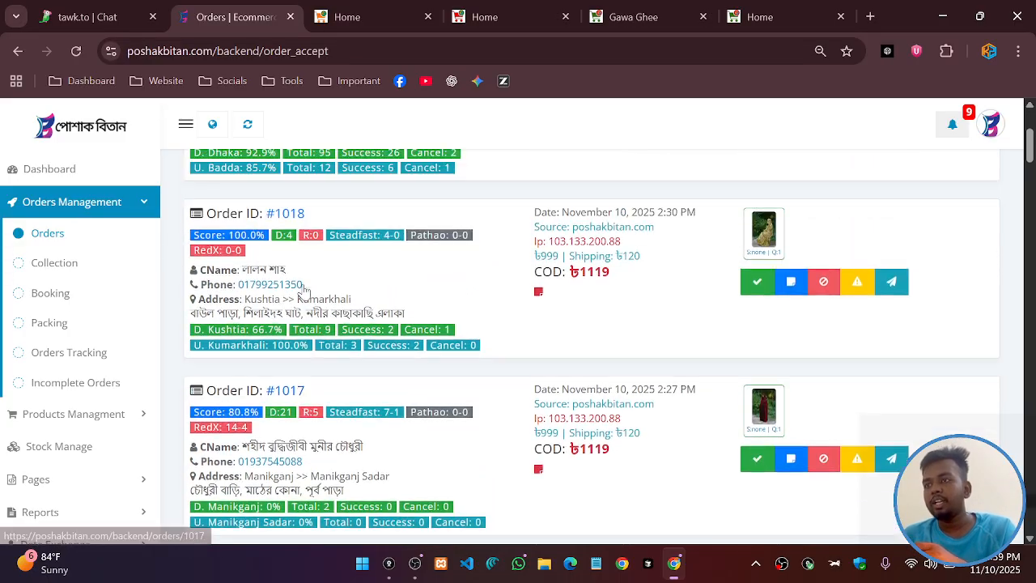
{"action": "scroll", "coordinate": [283, 416], "scroll_direction": "up", "scroll_amount": 1}
{"action": "scroll", "coordinate": [270, 432], "scroll_direction": "down", "scroll_amount": 1}
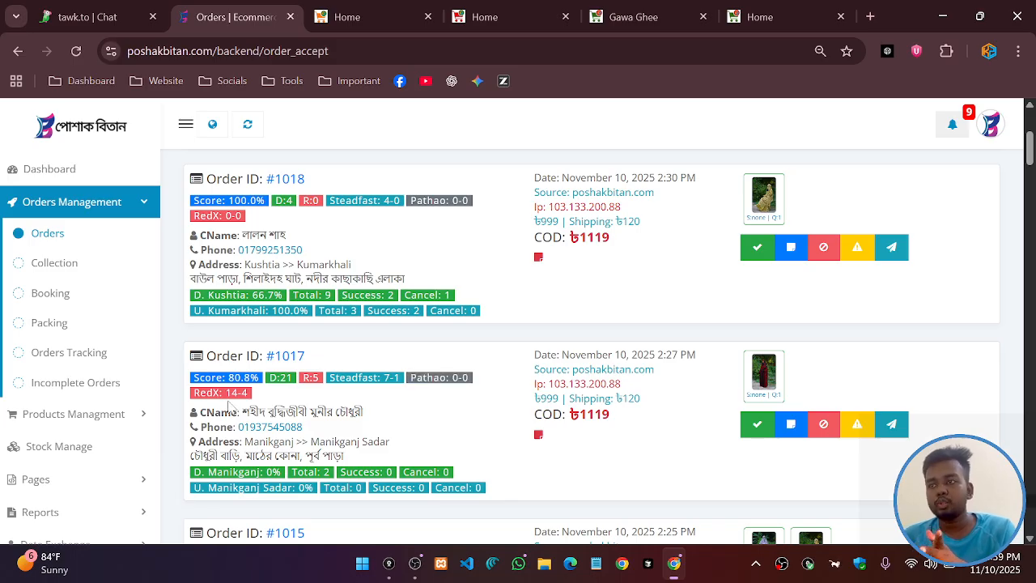
{"action": "scroll", "coordinate": [340, 401], "scroll_direction": "down", "scroll_amount": 1}
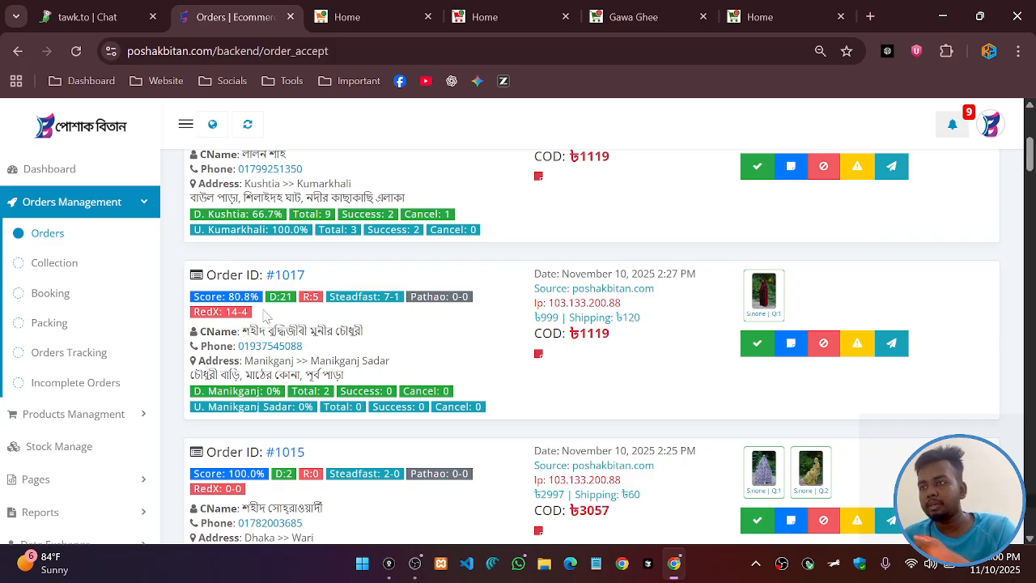
{"action": "left_click", "coordinate": [858, 346]}
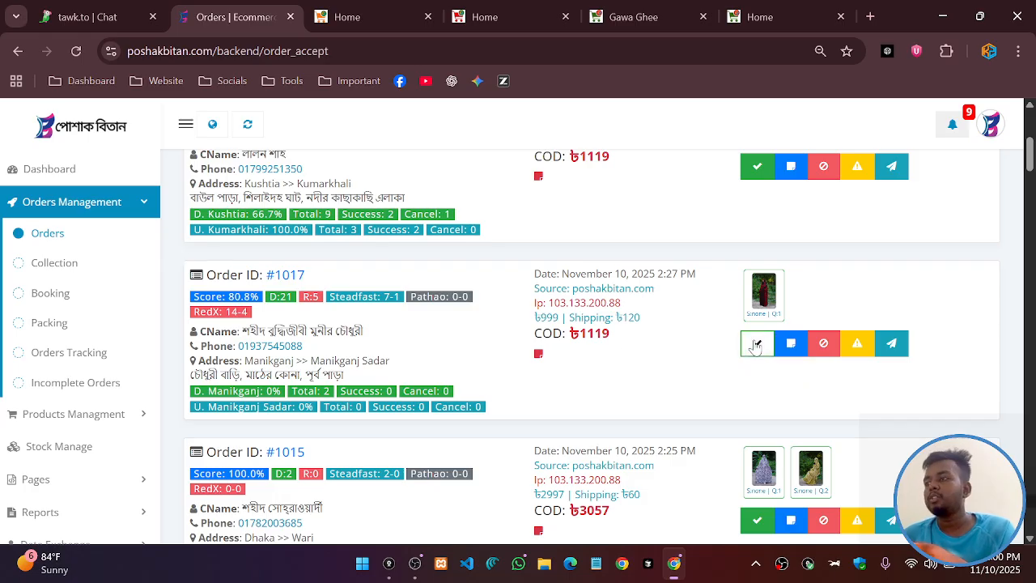
Approve orders #1017, #1015, #1018 and #1012 with the green check, confirming each
{"action": "left_click", "coordinate": [759, 344]}
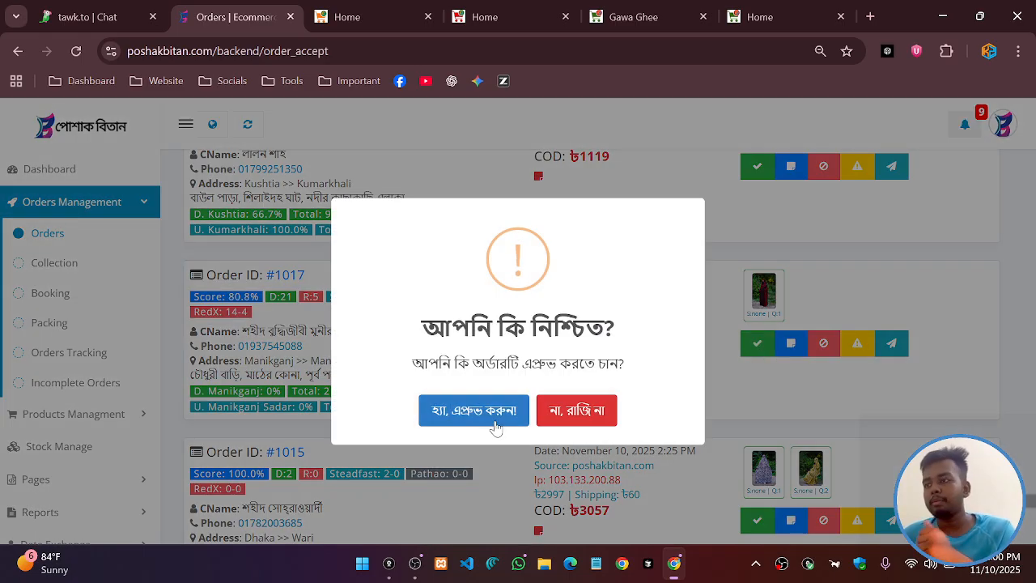
{"action": "left_click", "coordinate": [470, 413]}
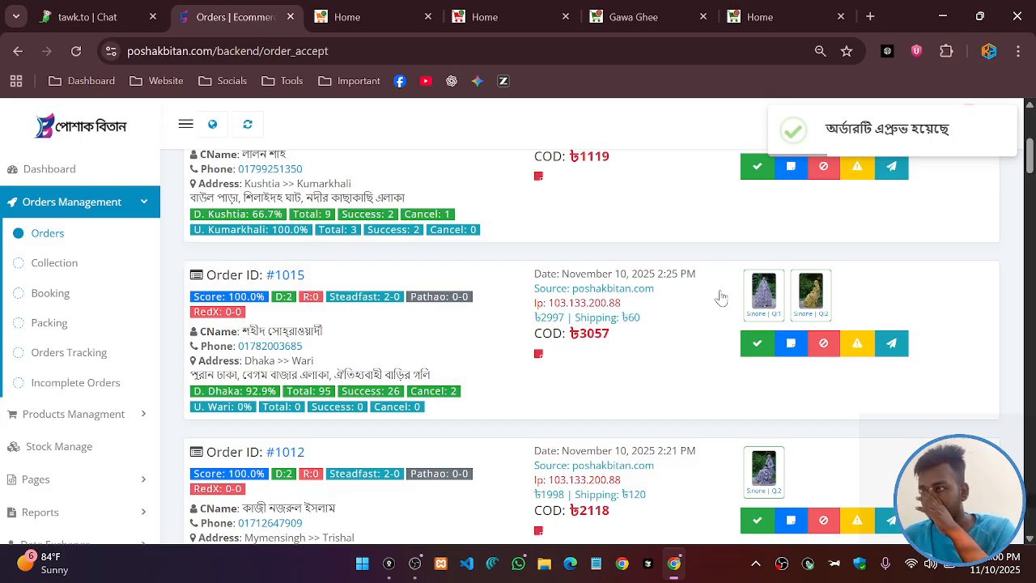
{"action": "left_click", "coordinate": [756, 343]}
{"action": "left_click", "coordinate": [508, 408]}
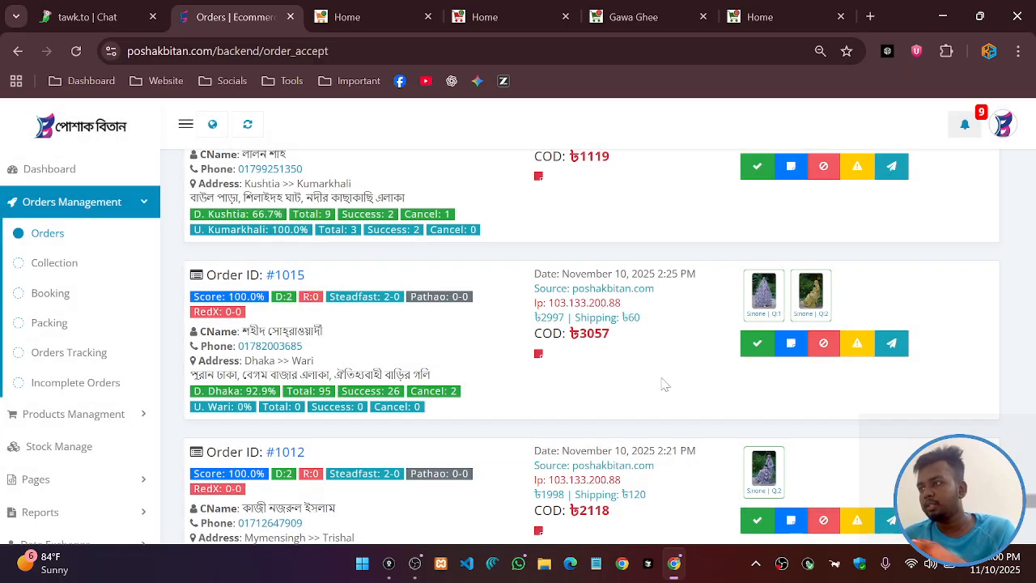
{"action": "left_click", "coordinate": [757, 327]}
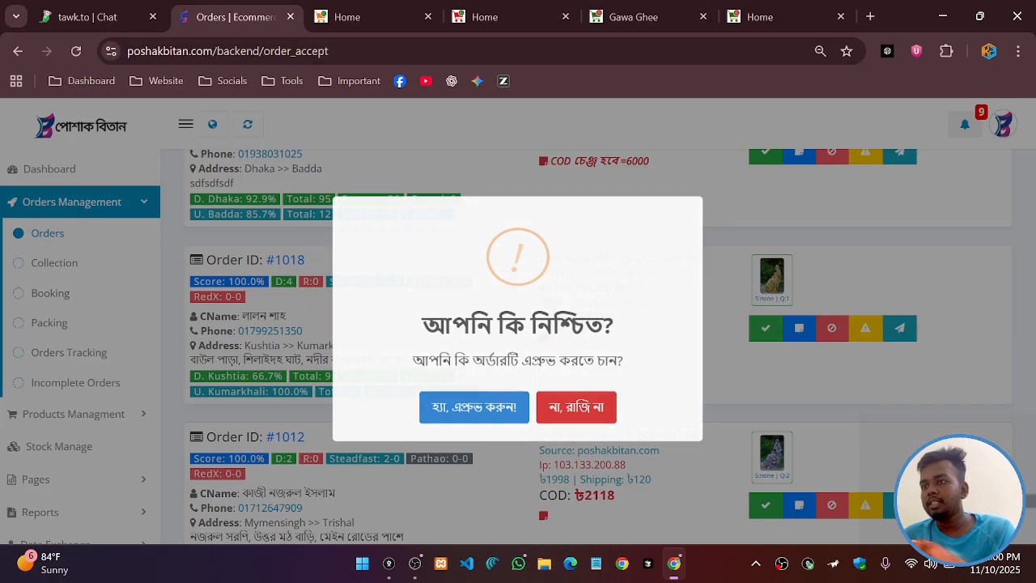
{"action": "left_click", "coordinate": [497, 408]}
{"action": "scroll", "coordinate": [509, 397], "scroll_direction": "up", "scroll_amount": 2}
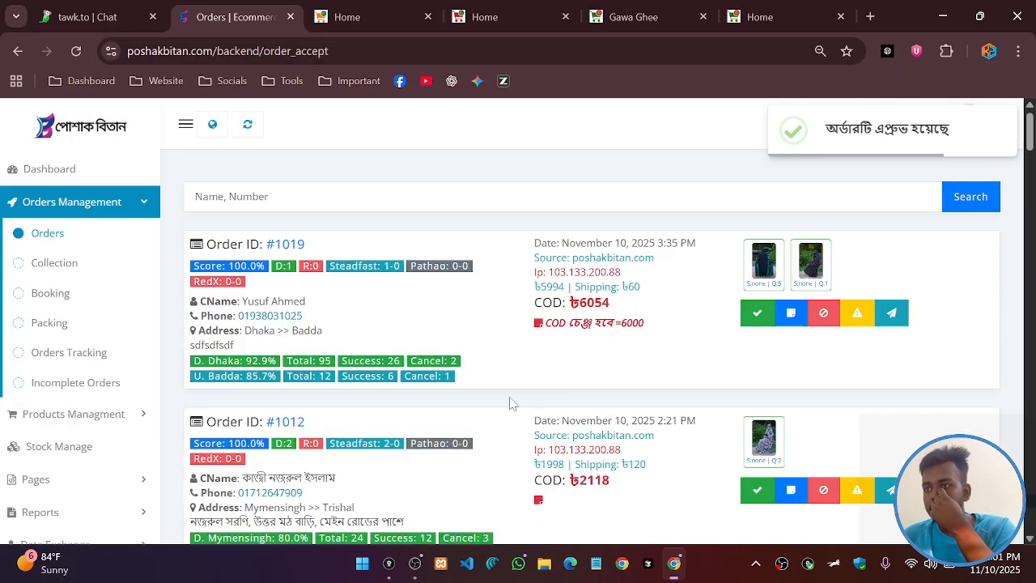
{"action": "scroll", "coordinate": [745, 435], "scroll_direction": "down", "scroll_amount": 1}
{"action": "left_click", "coordinate": [757, 407]}
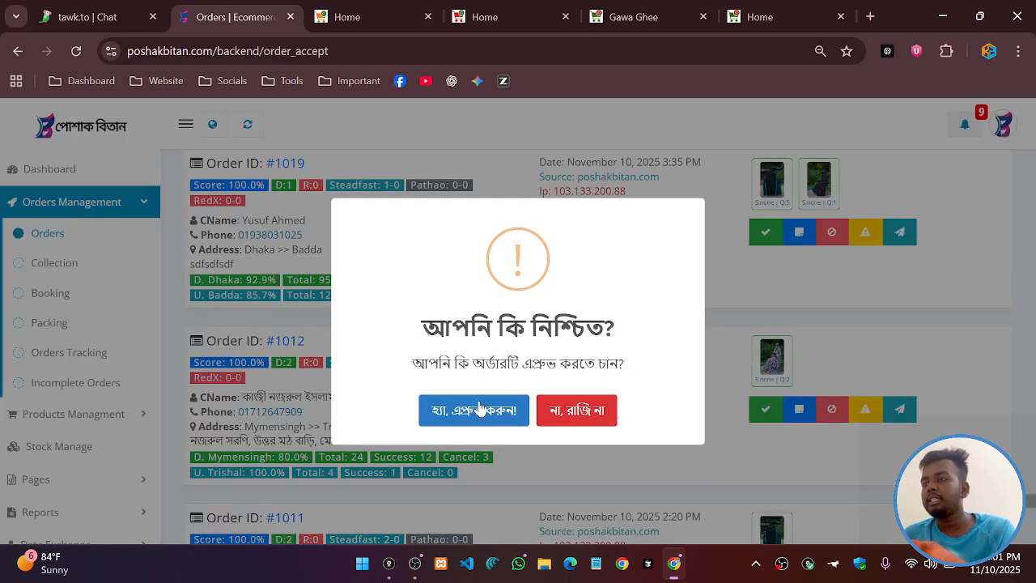
{"action": "left_click", "coordinate": [483, 411]}
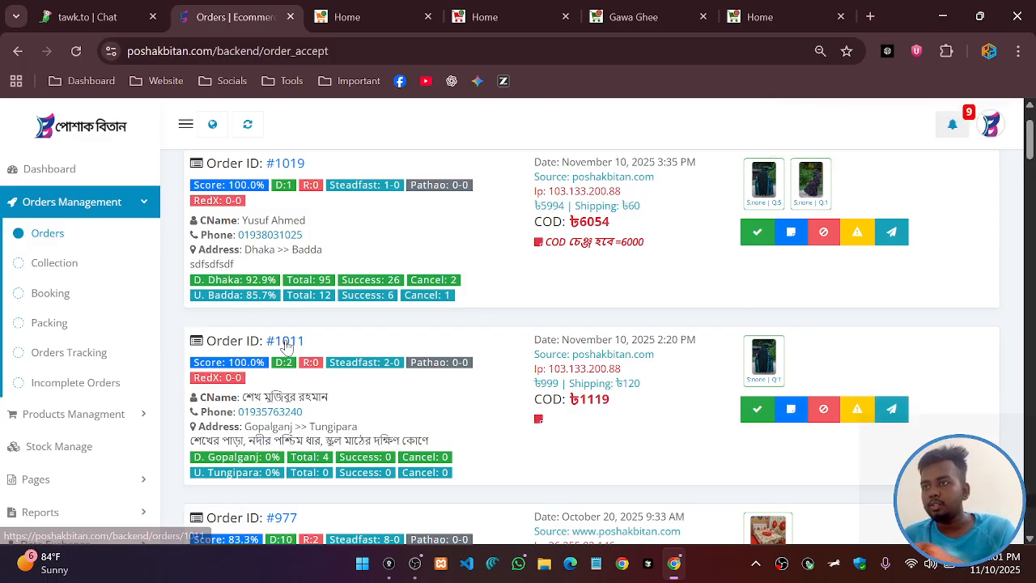
Open order #1011's details in a new tab alongside the pending order list
{"action": "left_click", "coordinate": [289, 342]}
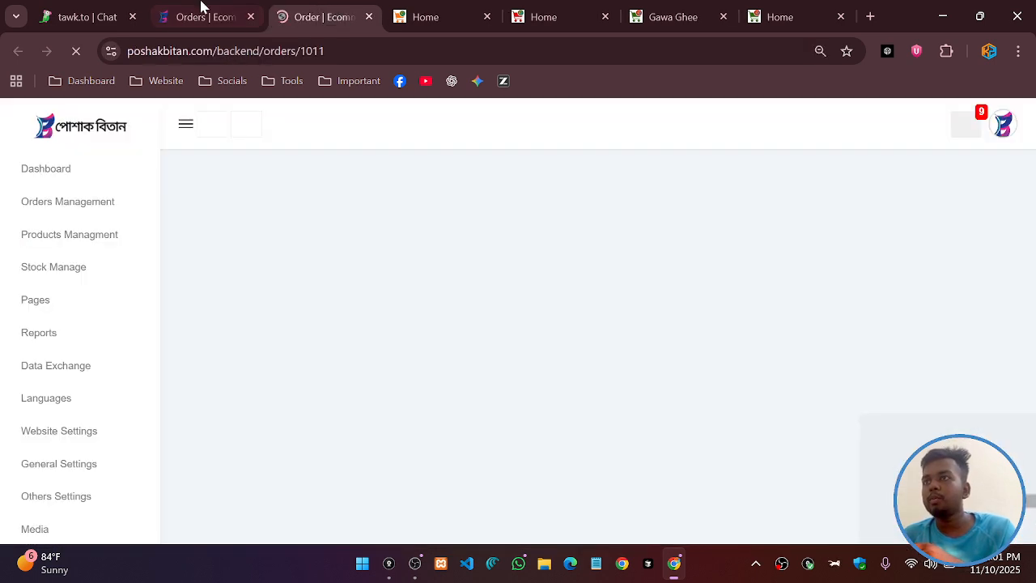
{"action": "left_click", "coordinate": [203, 15]}
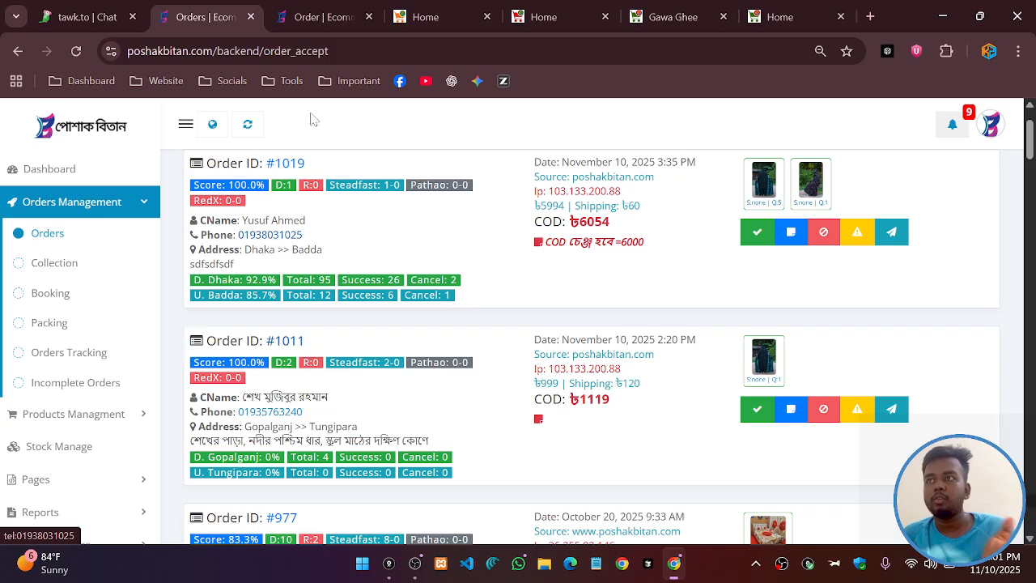
{"action": "left_click", "coordinate": [304, 17]}
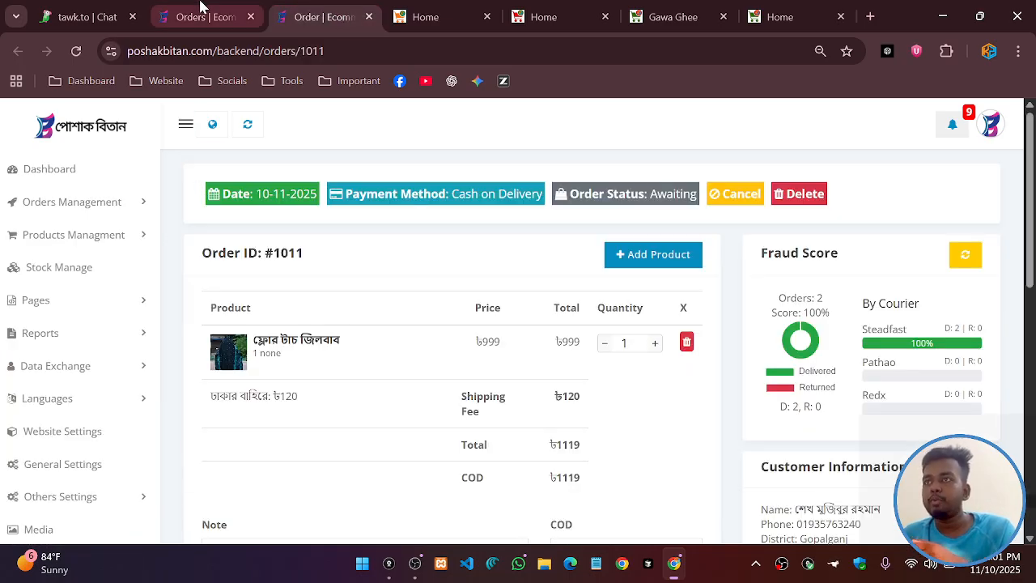
{"action": "left_click", "coordinate": [203, 13]}
{"action": "left_click", "coordinate": [316, 16]}
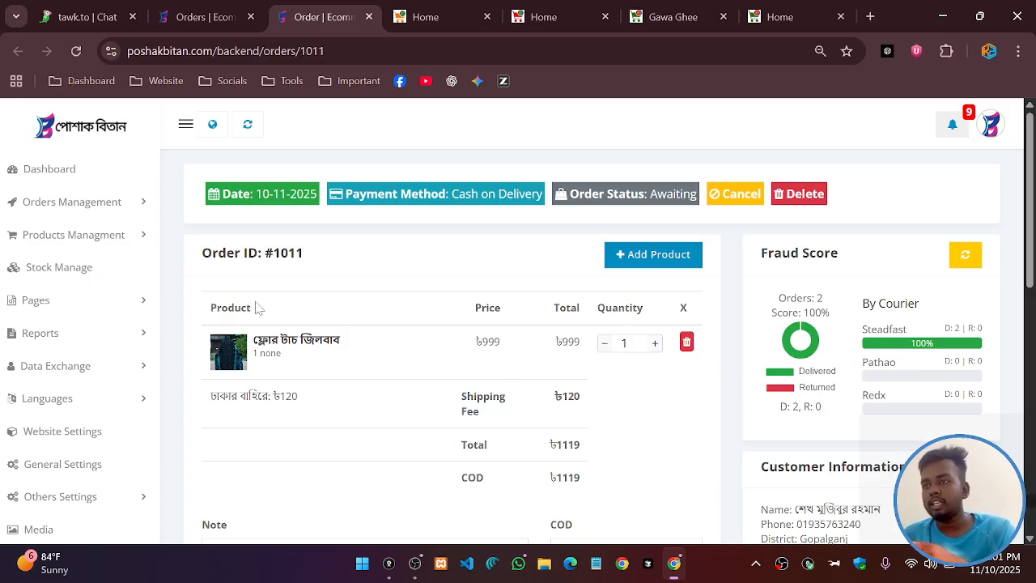
Browse order #1011's details, checking the Note field and the customer's browser information
{"action": "scroll", "coordinate": [463, 270], "scroll_direction": "down", "scroll_amount": 2}
{"action": "scroll", "coordinate": [232, 363], "scroll_direction": "down", "scroll_amount": 1}
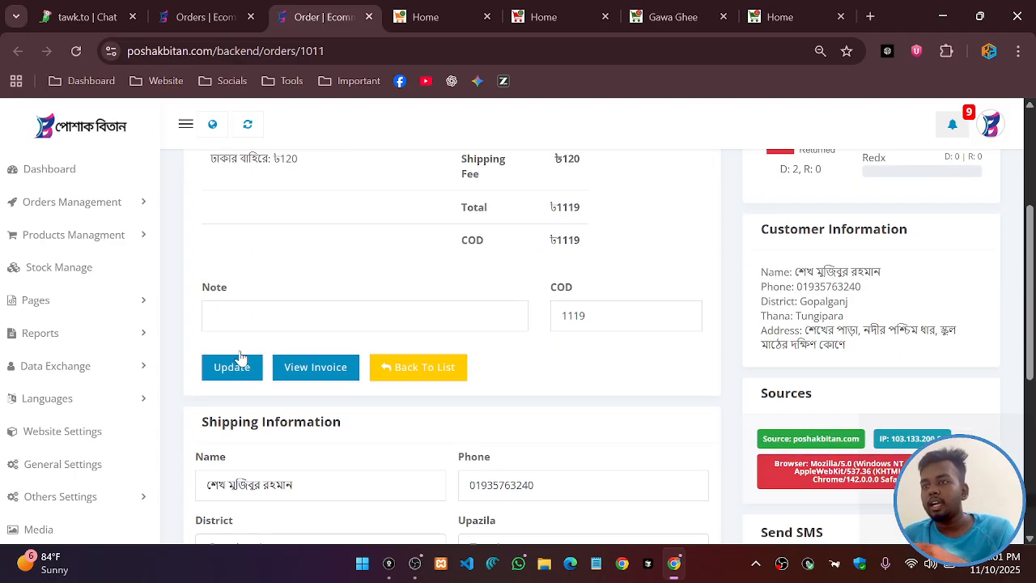
{"action": "left_click", "coordinate": [267, 314]}
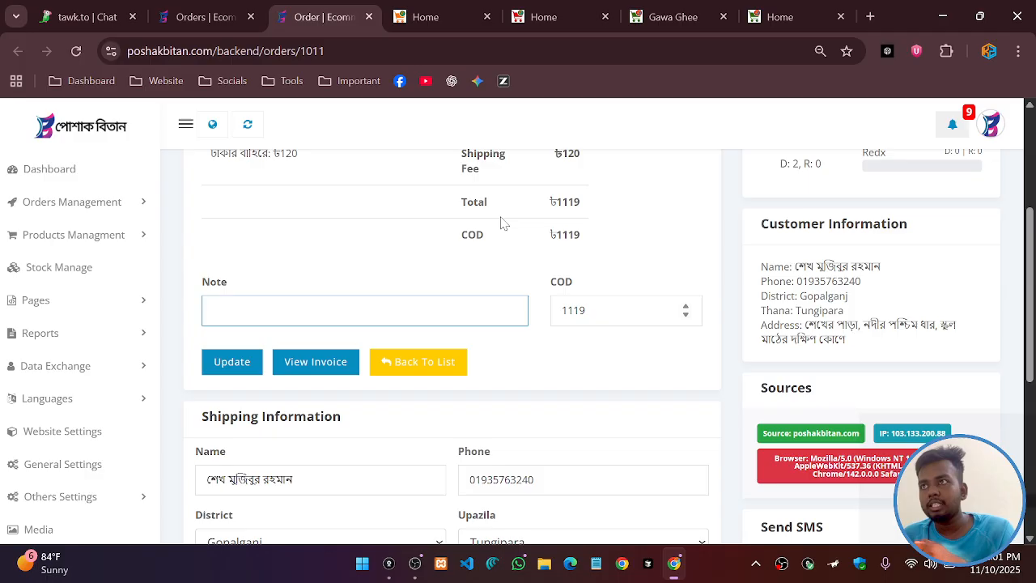
{"action": "left_click", "coordinate": [206, 16]}
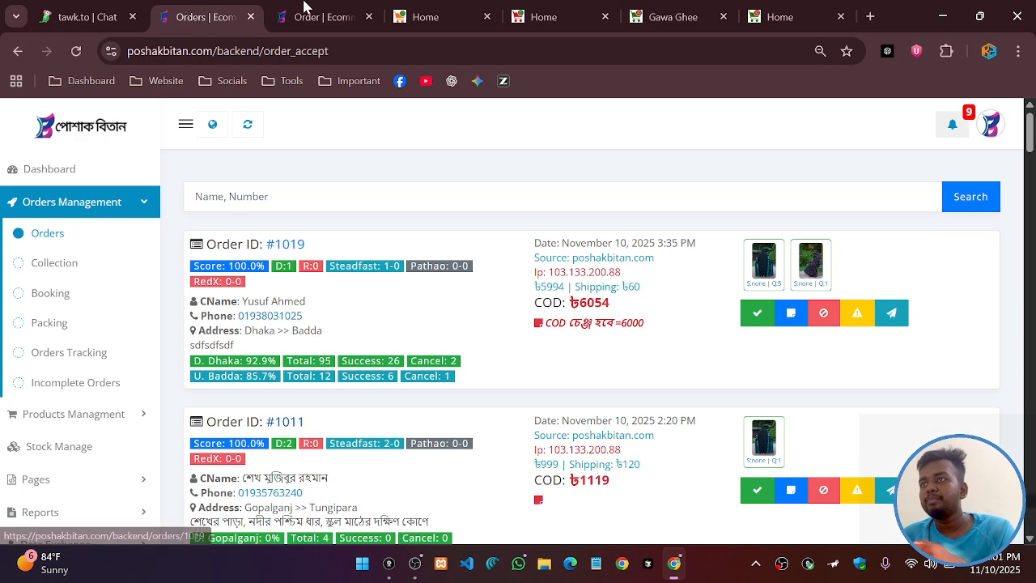
{"action": "left_click", "coordinate": [304, 12]}
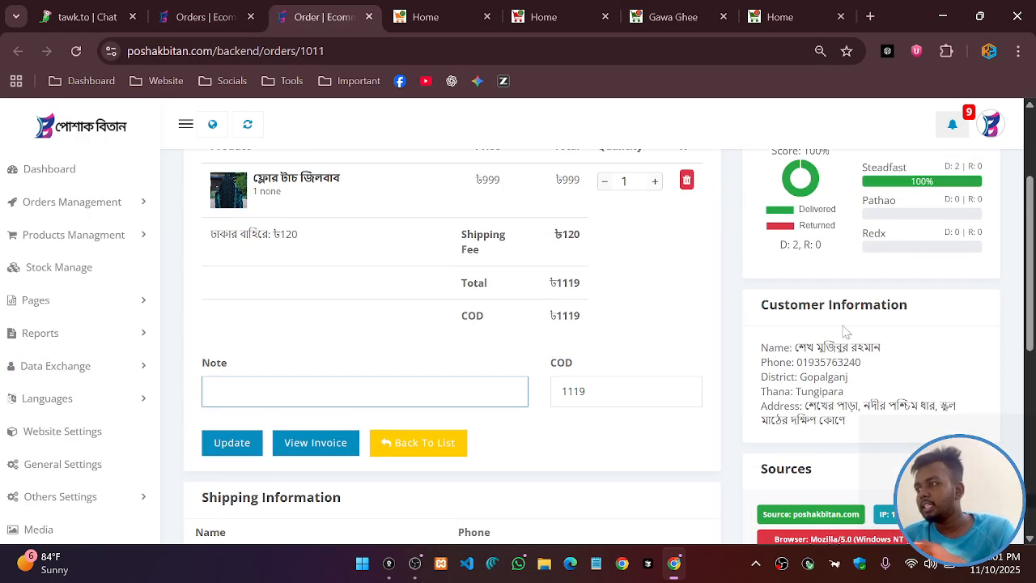
{"action": "scroll", "coordinate": [846, 332], "scroll_direction": "down", "scroll_amount": 3}
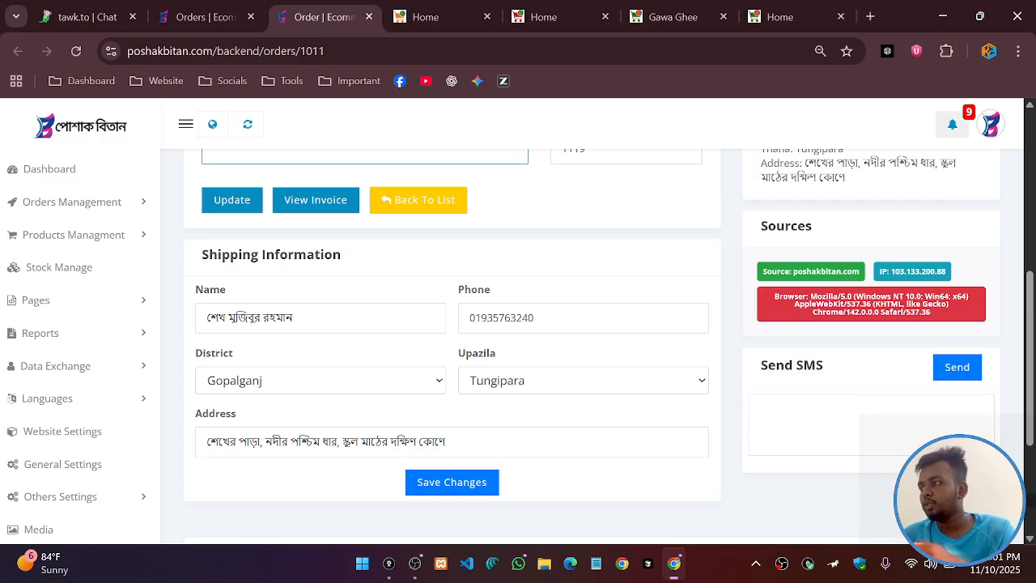
{"action": "left_click_drag", "start_coordinate": [774, 295], "coordinate": [943, 324]}
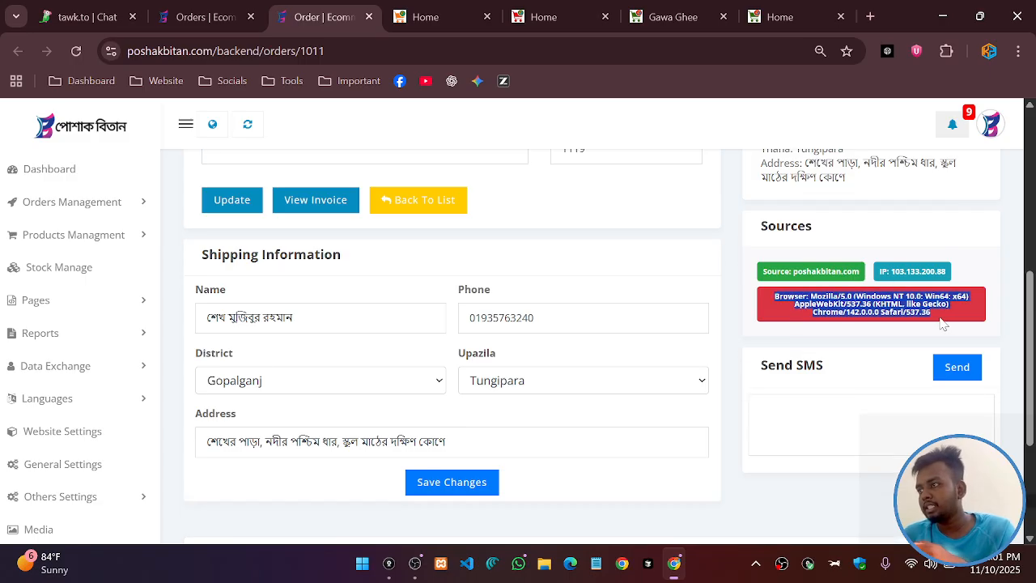
{"action": "left_click", "coordinate": [791, 323]}
Scroll to order #1011's shipping name and the Order Tracking section
{"action": "scroll", "coordinate": [259, 311], "scroll_direction": "down", "scroll_amount": 1}
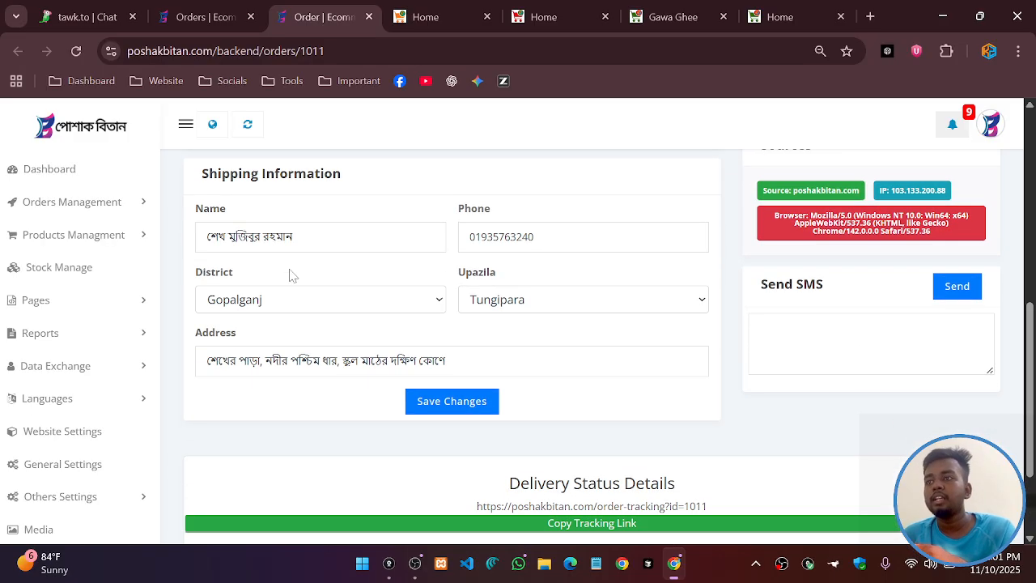
{"action": "left_click", "coordinate": [293, 236]}
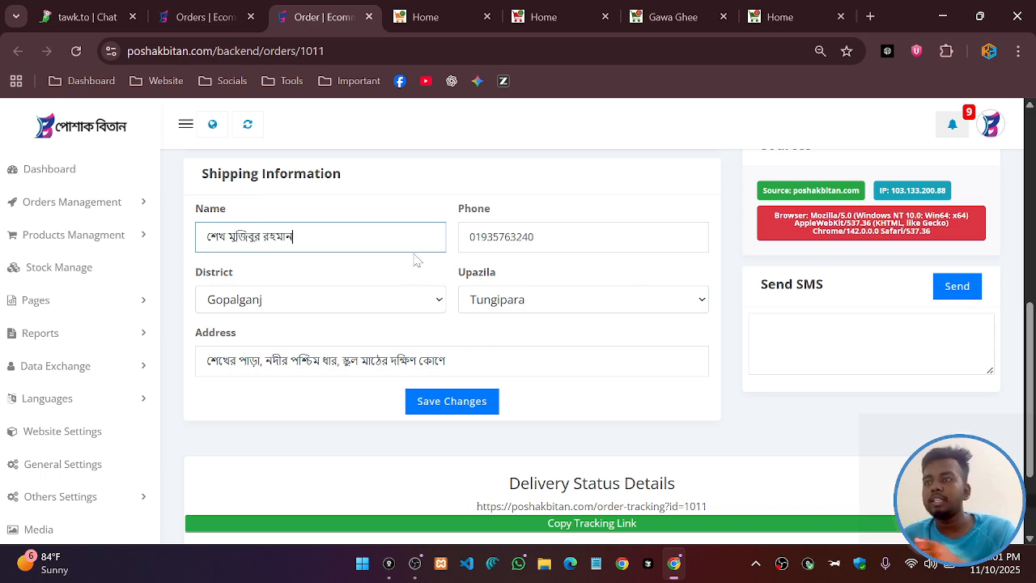
{"action": "scroll", "coordinate": [583, 312], "scroll_direction": "down", "scroll_amount": 2}
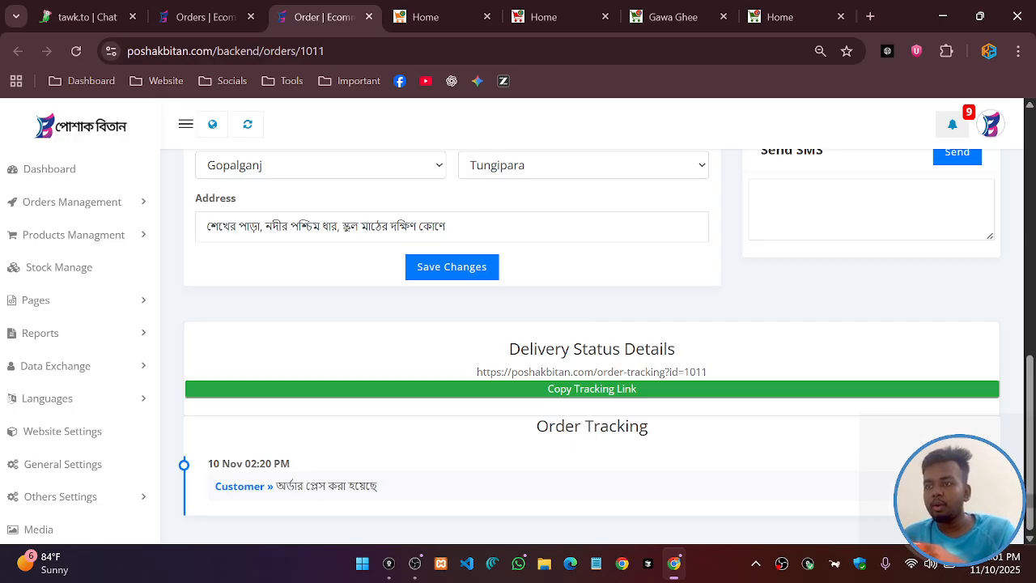
{"action": "scroll", "coordinate": [439, 460], "scroll_direction": "up", "scroll_amount": 5}
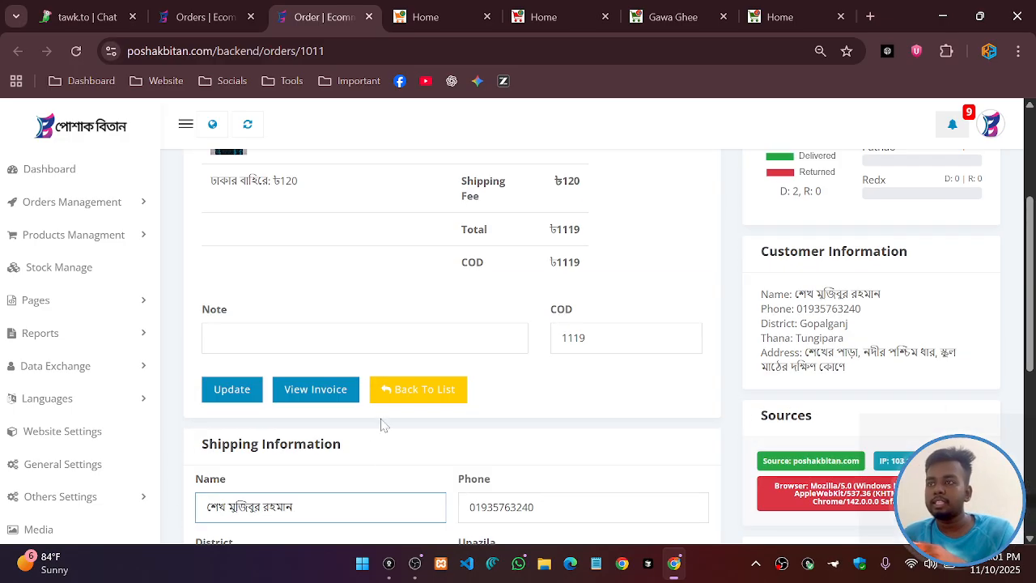
{"action": "scroll", "coordinate": [466, 438], "scroll_direction": "down", "scroll_amount": 5}
{"action": "left_click_drag", "start_coordinate": [534, 425], "coordinate": [655, 435]}
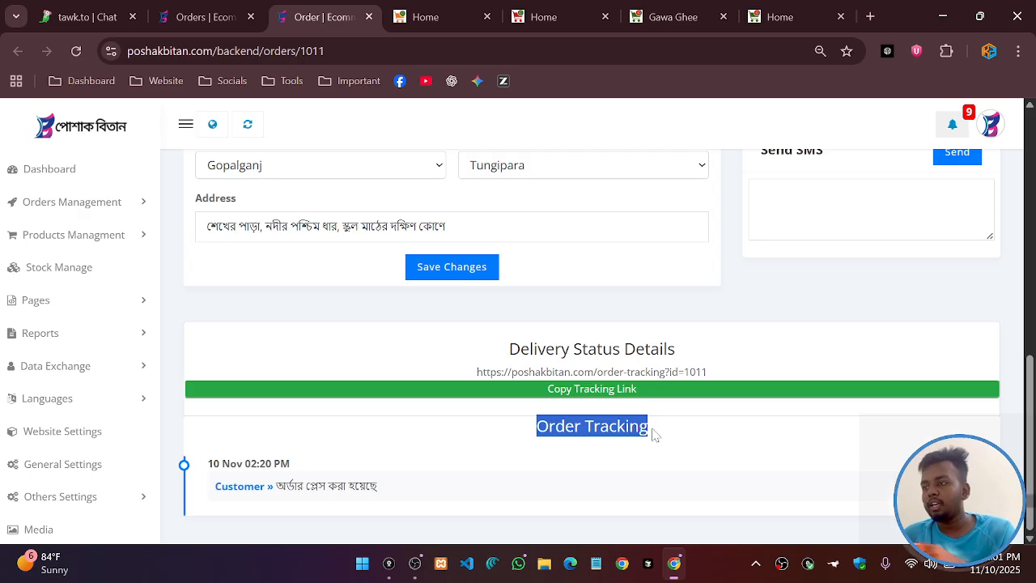
{"action": "left_click", "coordinate": [612, 390]}
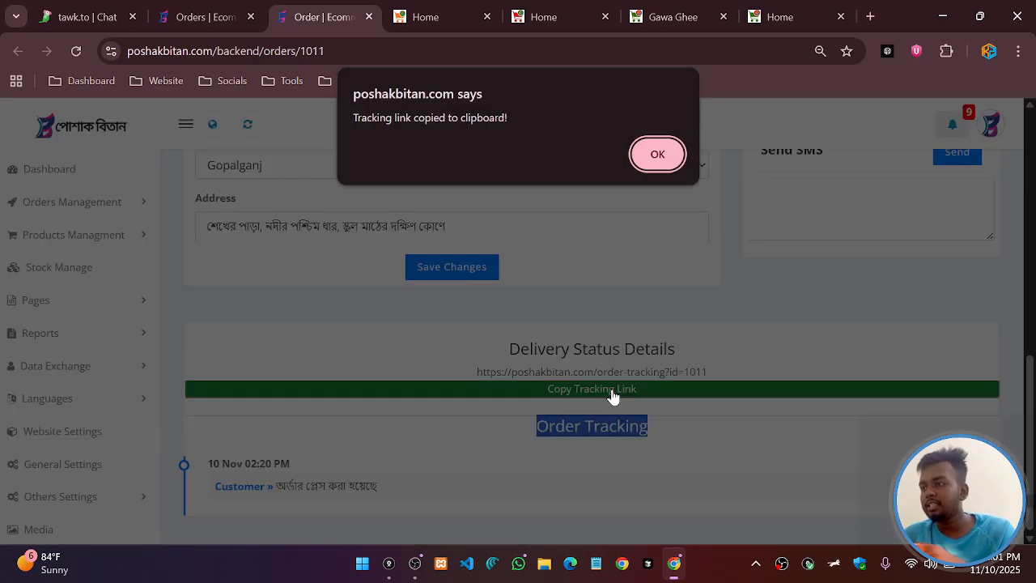
{"action": "left_click", "coordinate": [657, 154]}
{"action": "left_click", "coordinate": [872, 16]}
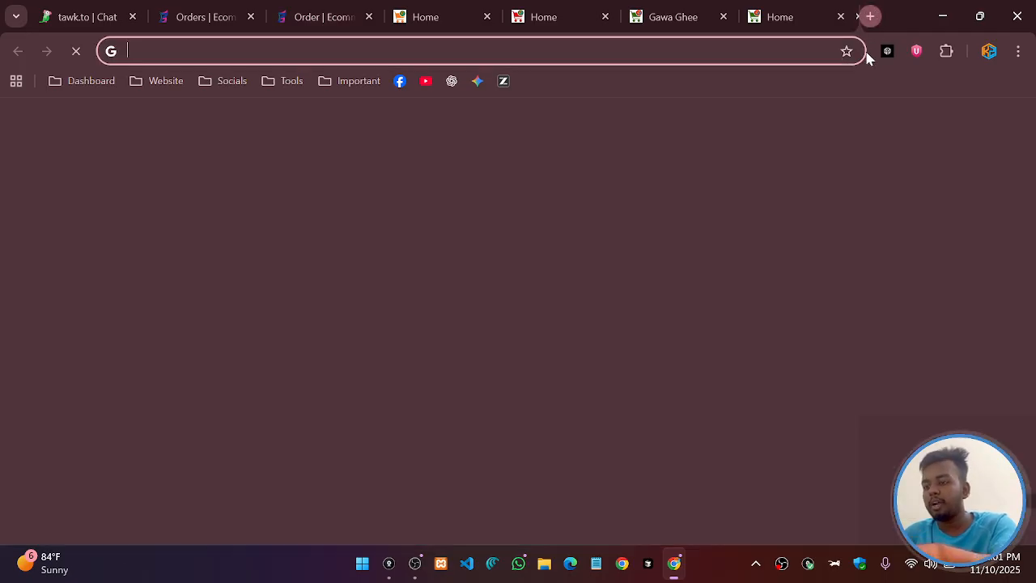
{"action": "key", "text": "ctrl+v"}
{"action": "key", "text": "Return"}
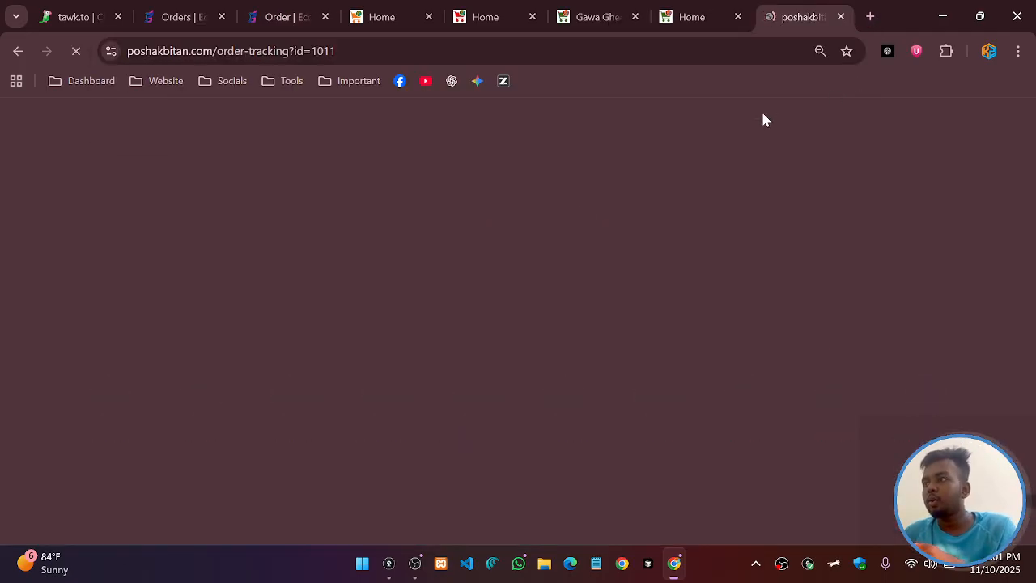
{"action": "scroll", "coordinate": [574, 259], "scroll_direction": "down", "scroll_amount": 2}
{"action": "scroll", "coordinate": [359, 284], "scroll_direction": "down", "scroll_amount": 5}
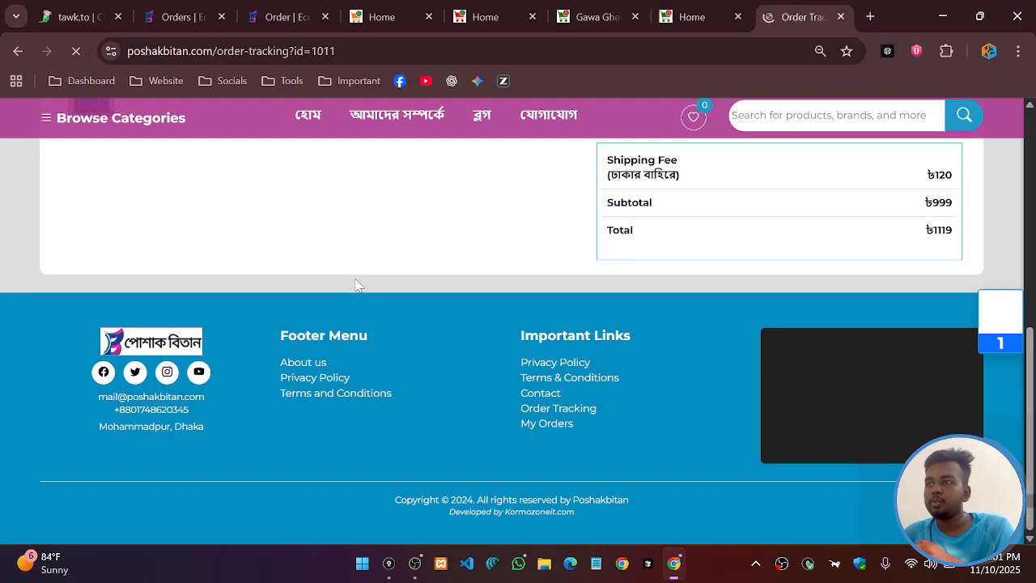
{"action": "scroll", "coordinate": [371, 284], "scroll_direction": "up", "scroll_amount": 6}
{"action": "scroll", "coordinate": [458, 282], "scroll_direction": "down", "scroll_amount": 4}
{"action": "key", "text": "F5"}
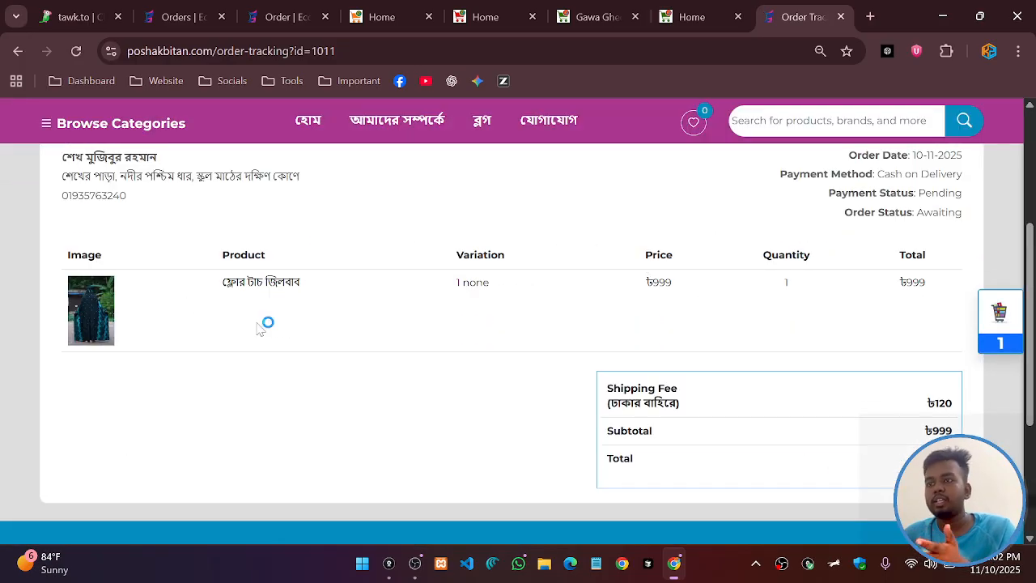
Open order #1019 from the Orders list and raise its first product's quantity to 6
{"action": "key", "text": "ctrl+w"}
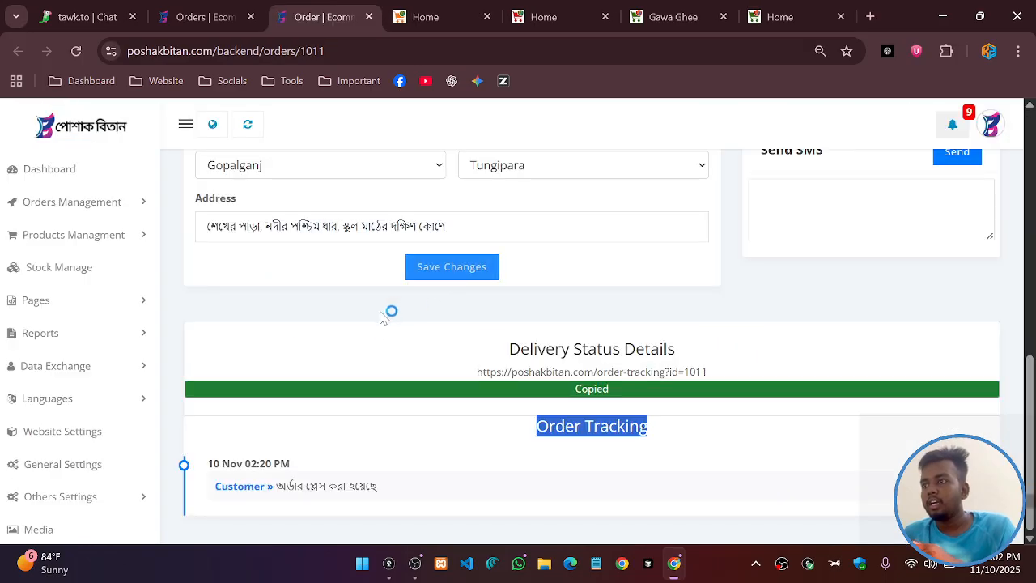
{"action": "scroll", "coordinate": [388, 312], "scroll_direction": "up", "scroll_amount": 10}
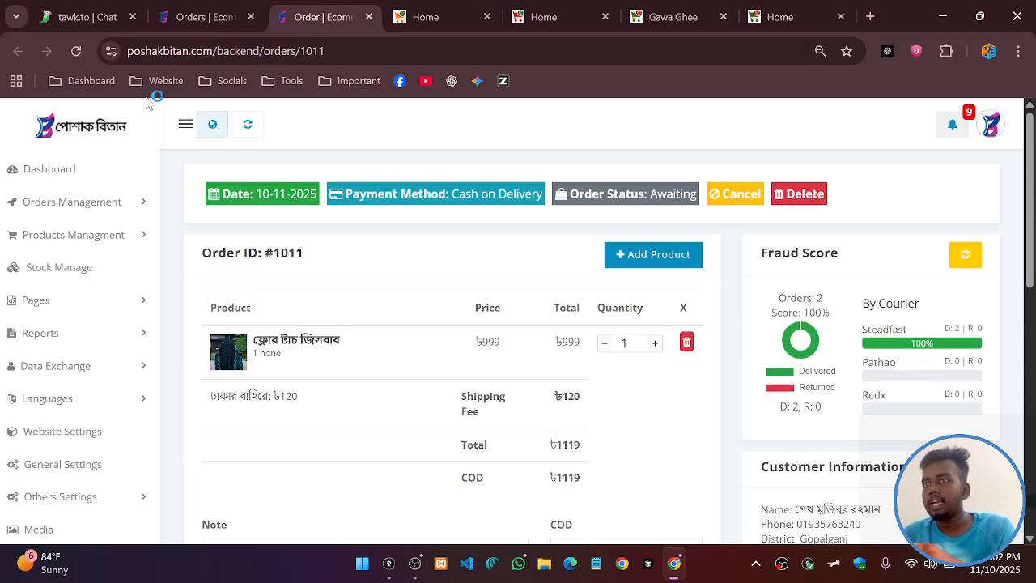
{"action": "left_click", "coordinate": [195, 21]}
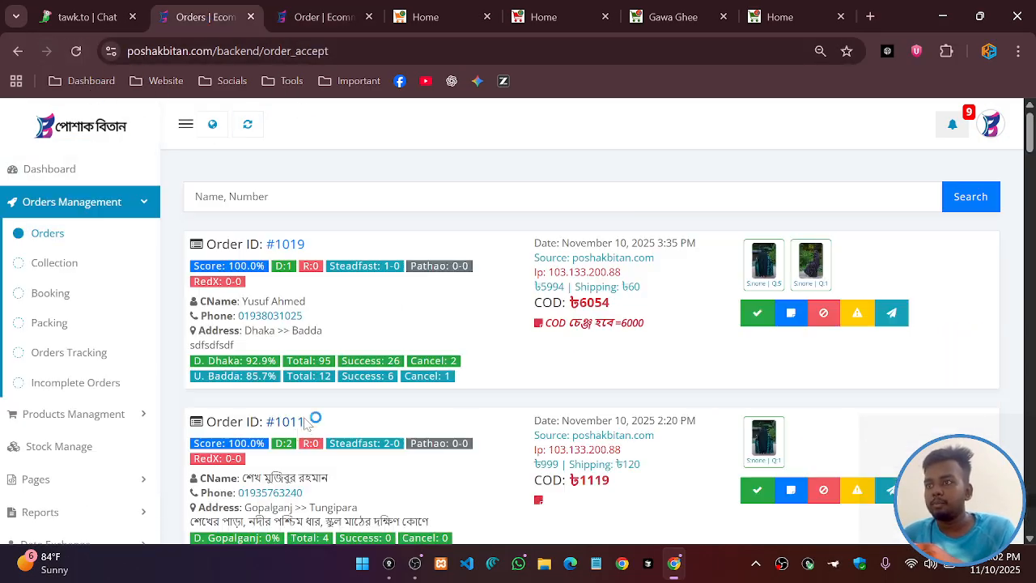
{"action": "scroll", "coordinate": [591, 348], "scroll_direction": "down", "scroll_amount": 7}
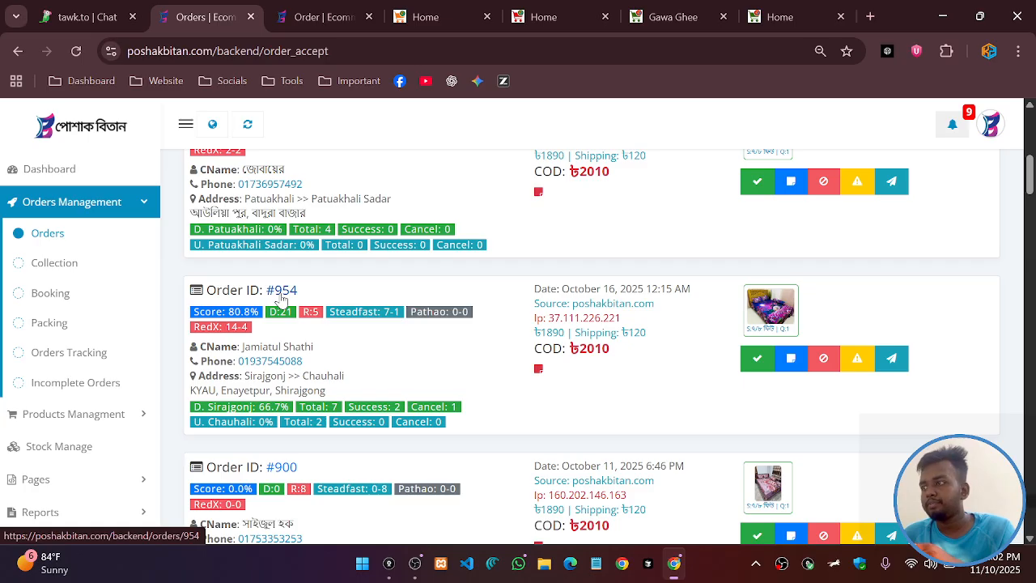
{"action": "scroll", "coordinate": [624, 319], "scroll_direction": "down", "scroll_amount": 4}
{"action": "scroll", "coordinate": [624, 319], "scroll_direction": "up", "scroll_amount": 12}
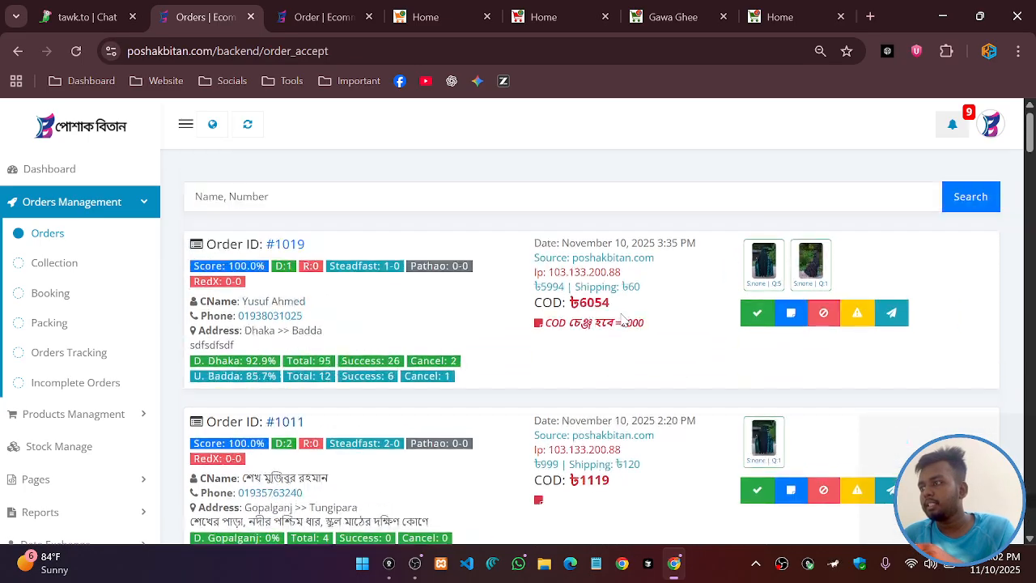
{"action": "left_click", "coordinate": [293, 245]}
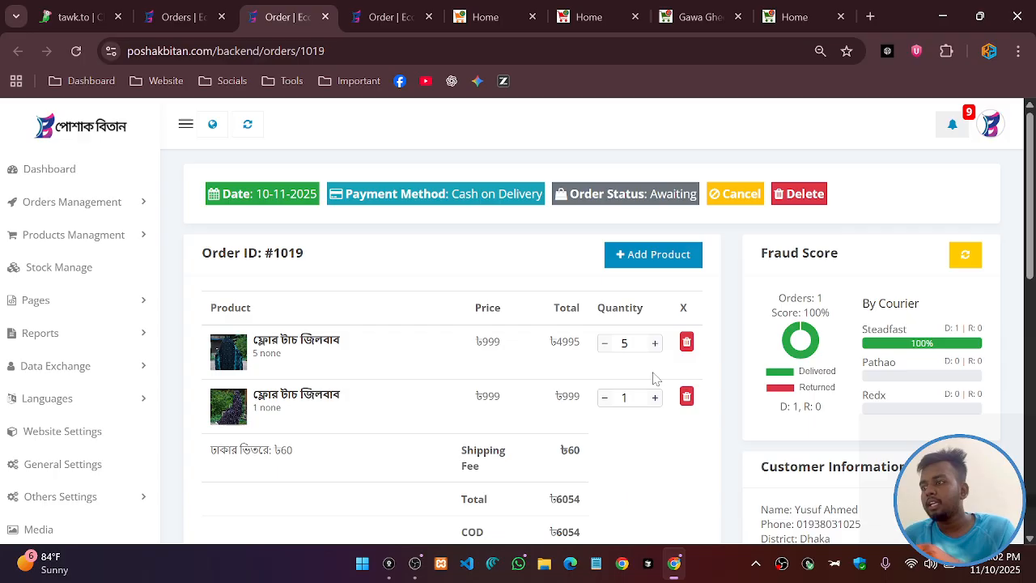
{"action": "left_click", "coordinate": [655, 344]}
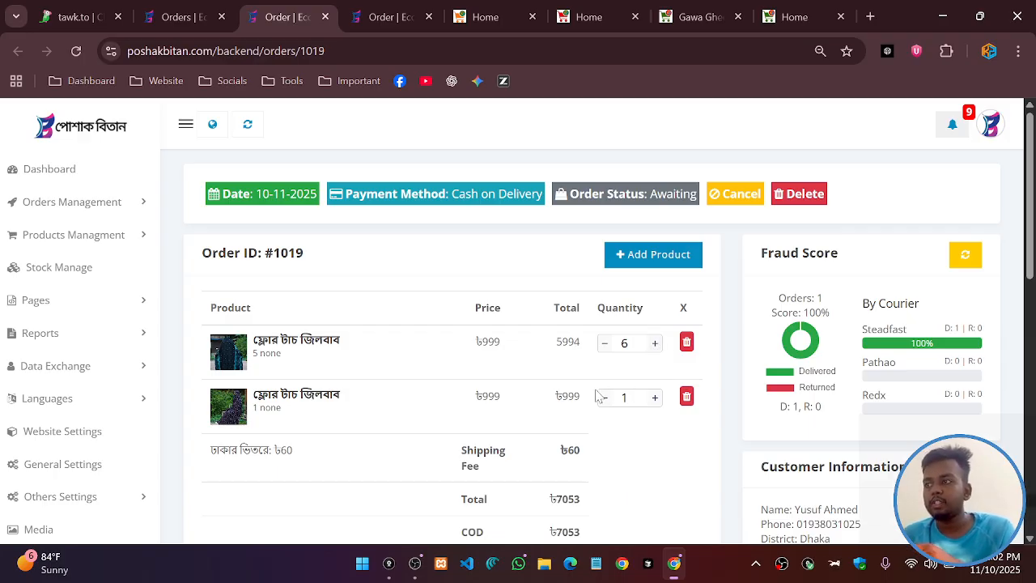
{"action": "left_click", "coordinate": [620, 254]}
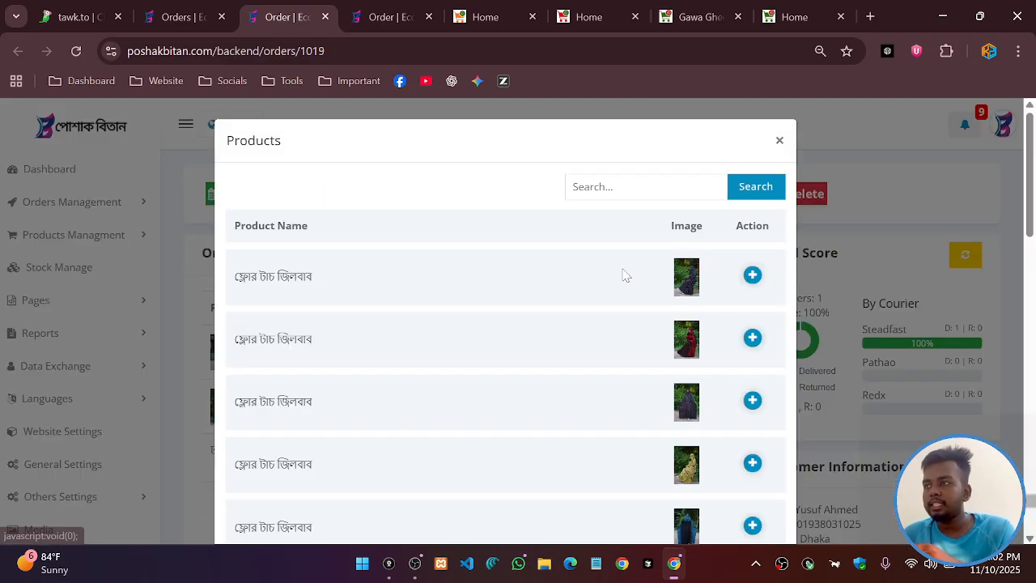
{"action": "left_click", "coordinate": [752, 336]}
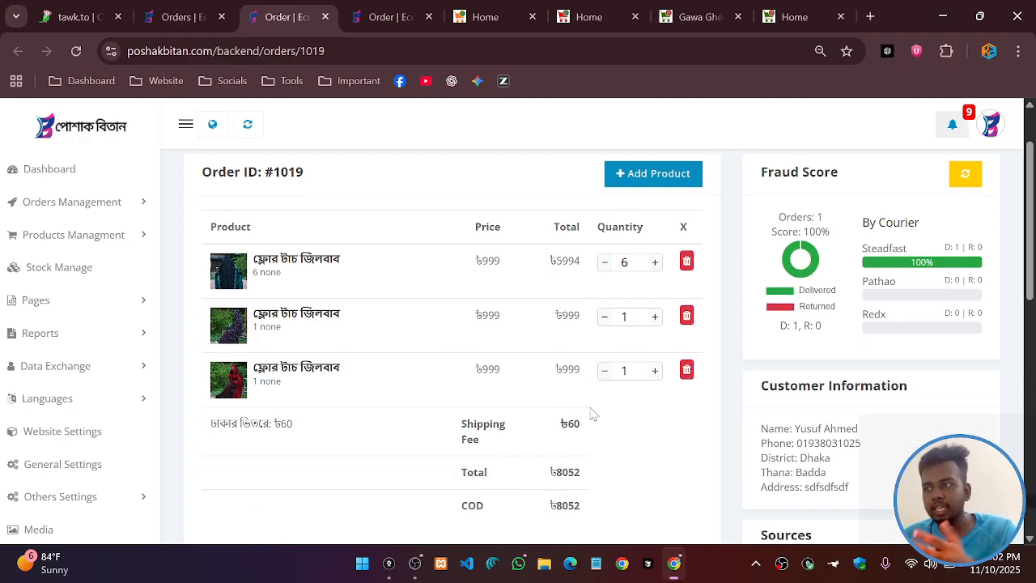
{"action": "left_click", "coordinate": [686, 370]}
{"action": "left_click", "coordinate": [479, 346]}
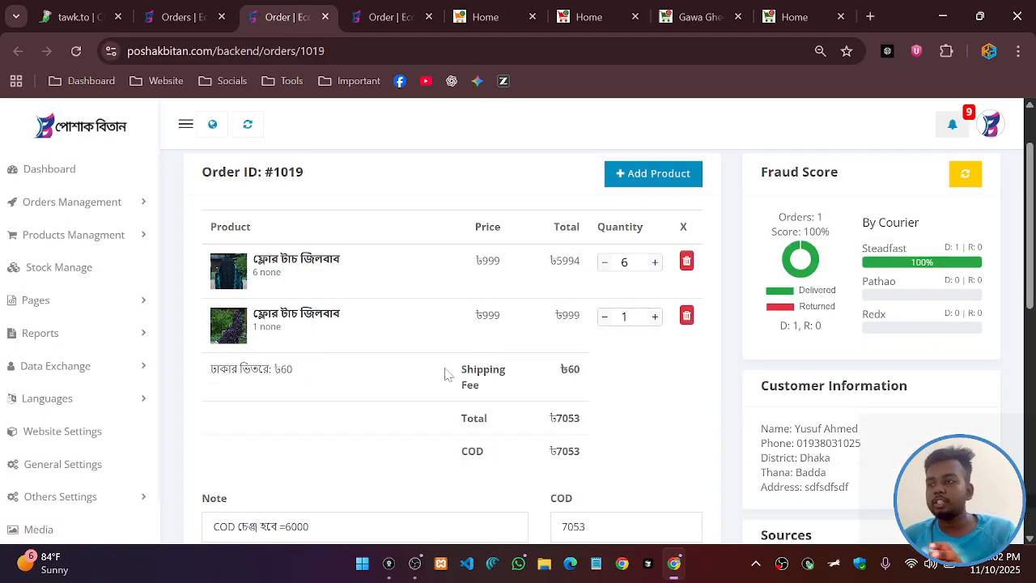
{"action": "scroll", "coordinate": [751, 318], "scroll_direction": "down", "scroll_amount": 3}
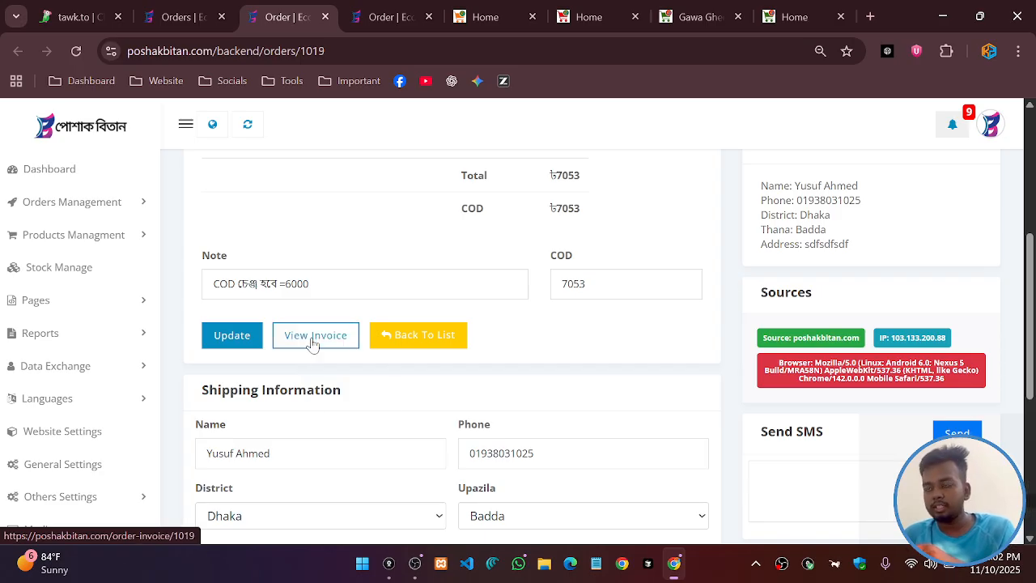
{"action": "left_click", "coordinate": [313, 339]}
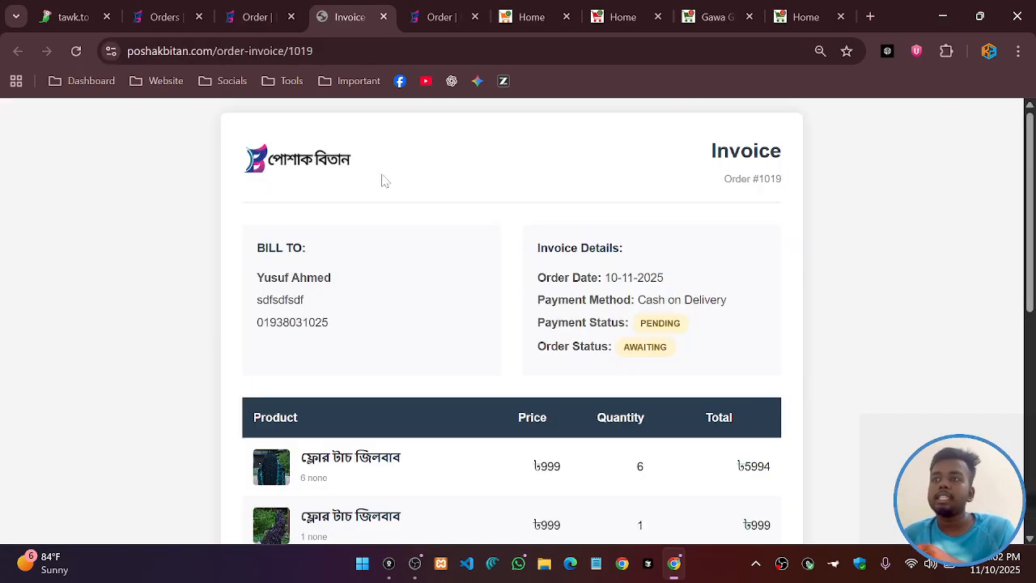
{"action": "scroll", "coordinate": [688, 238], "scroll_direction": "down", "scroll_amount": 6}
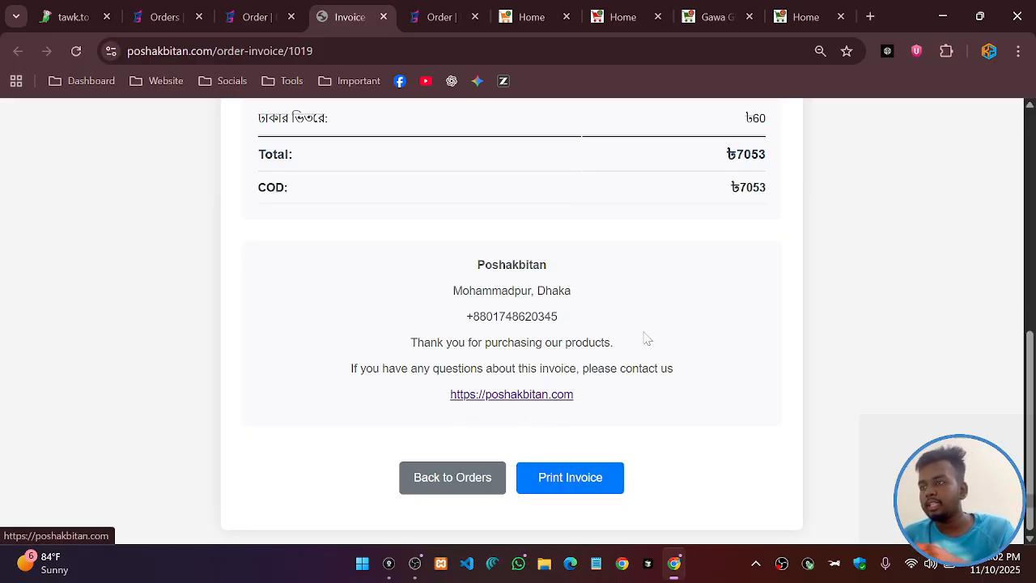
{"action": "scroll", "coordinate": [675, 267], "scroll_direction": "up", "scroll_amount": 6}
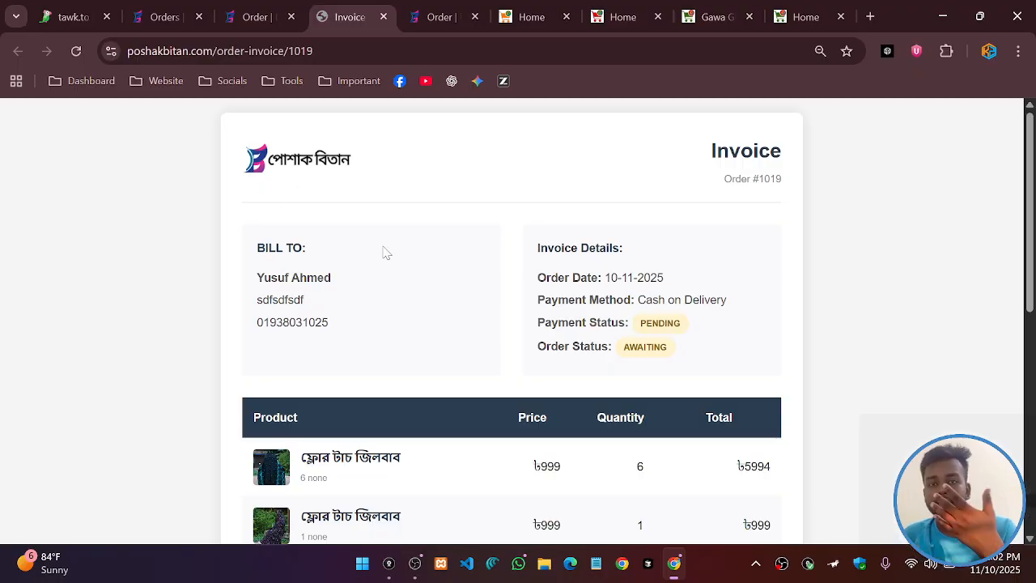
{"action": "scroll", "coordinate": [566, 324], "scroll_direction": "down", "scroll_amount": 6}
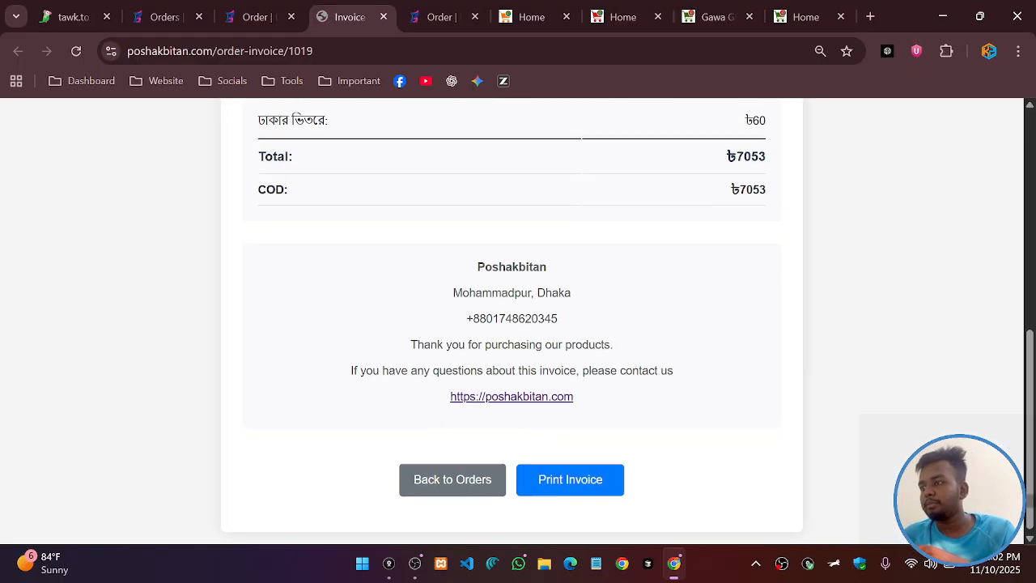
{"action": "left_click_drag", "start_coordinate": [466, 317], "coordinate": [564, 318]}
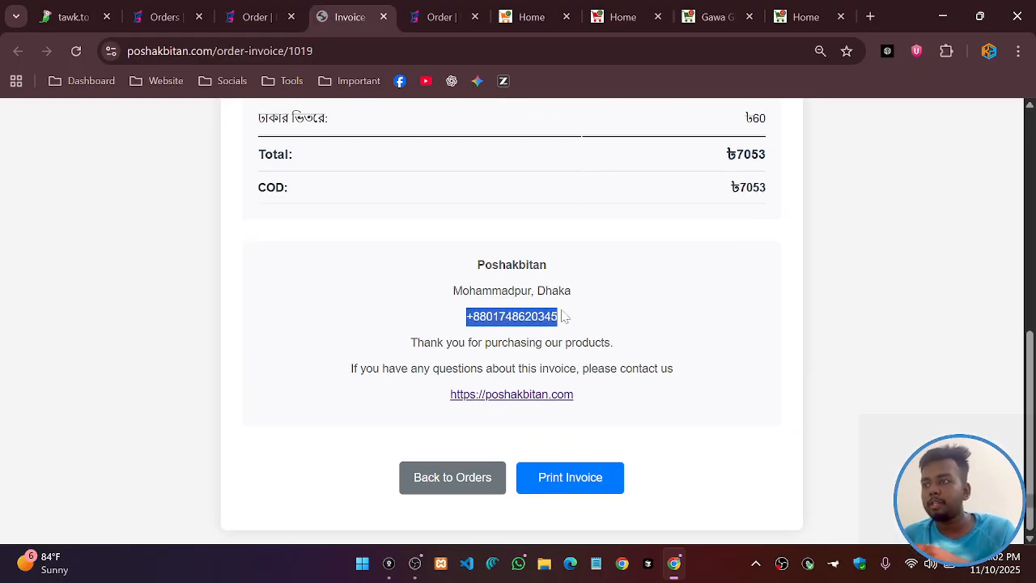
{"action": "left_click", "coordinate": [711, 295]}
{"action": "scroll", "coordinate": [759, 277], "scroll_direction": "up", "scroll_amount": 4}
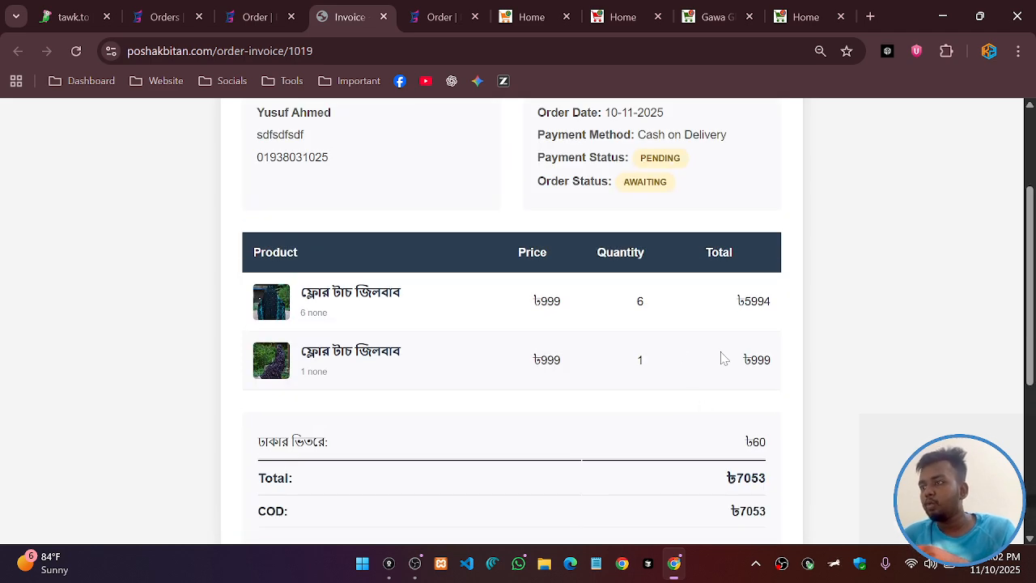
{"action": "scroll", "coordinate": [723, 358], "scroll_direction": "down", "scroll_amount": 4}
{"action": "left_click", "coordinate": [566, 482]}
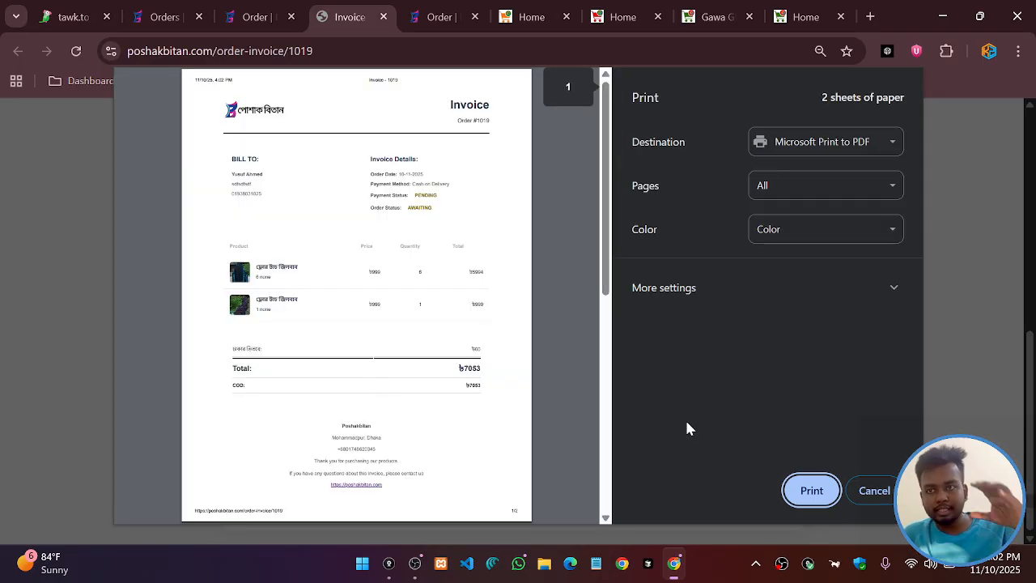
{"action": "left_click", "coordinate": [886, 492]}
{"action": "scroll", "coordinate": [562, 370], "scroll_direction": "up", "scroll_amount": 10}
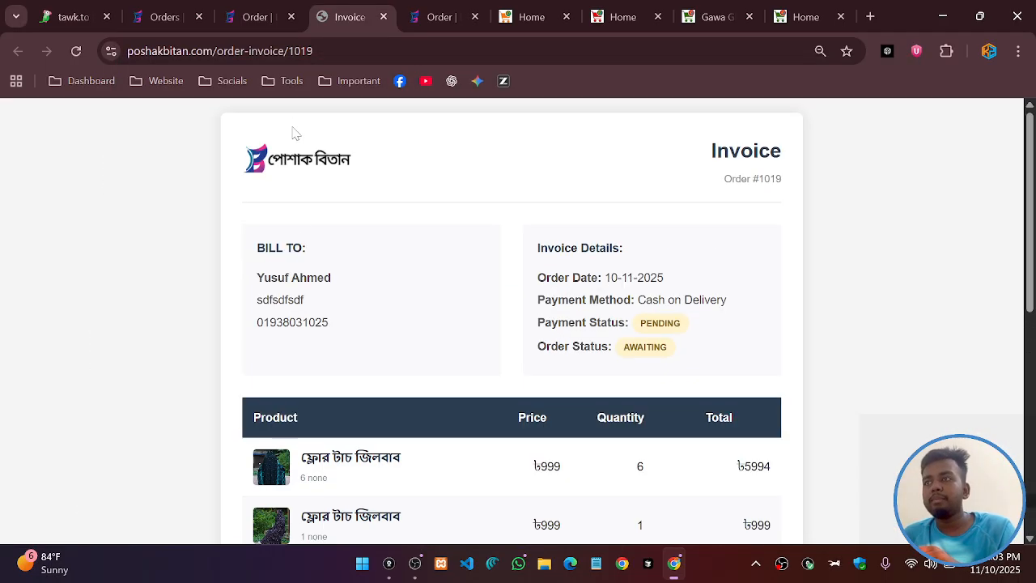
Close the invoice and reopen the Orders list, where #1019 shows a ৳7053 COD
{"action": "left_click", "coordinate": [382, 17]}
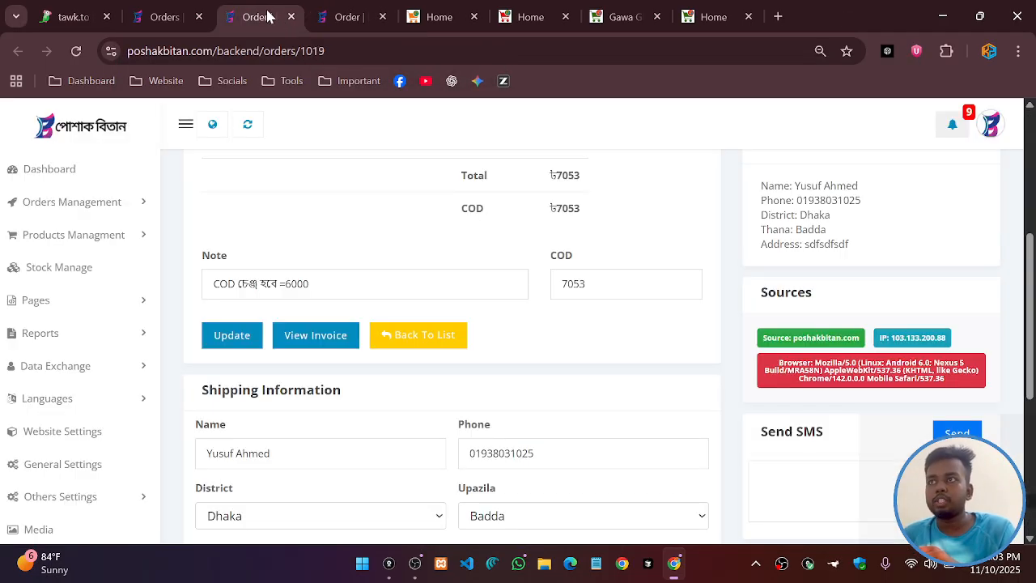
{"action": "scroll", "coordinate": [446, 349], "scroll_direction": "down", "scroll_amount": 3}
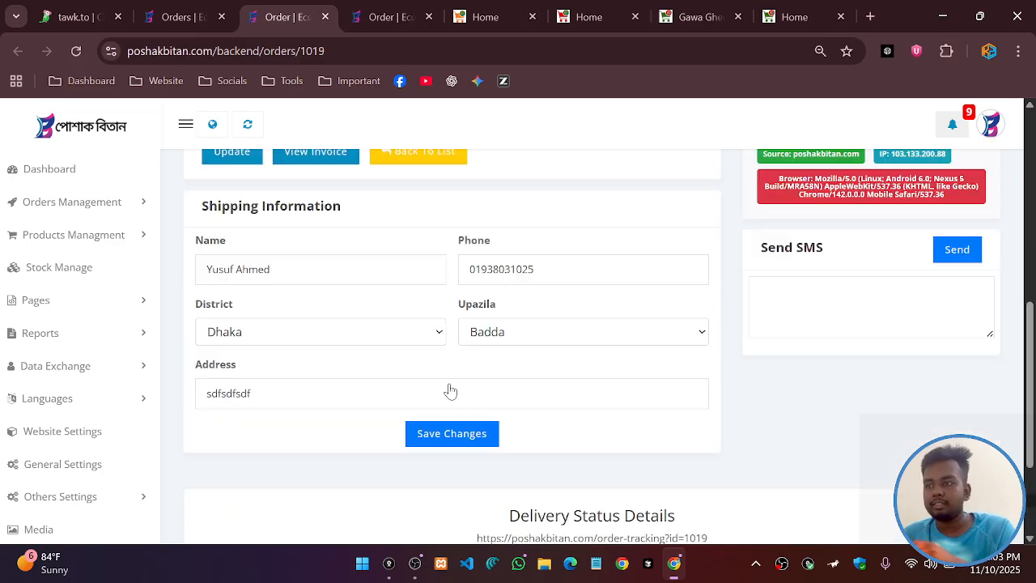
{"action": "scroll", "coordinate": [523, 370], "scroll_direction": "up", "scroll_amount": 1}
{"action": "scroll", "coordinate": [502, 394], "scroll_direction": "up", "scroll_amount": 7}
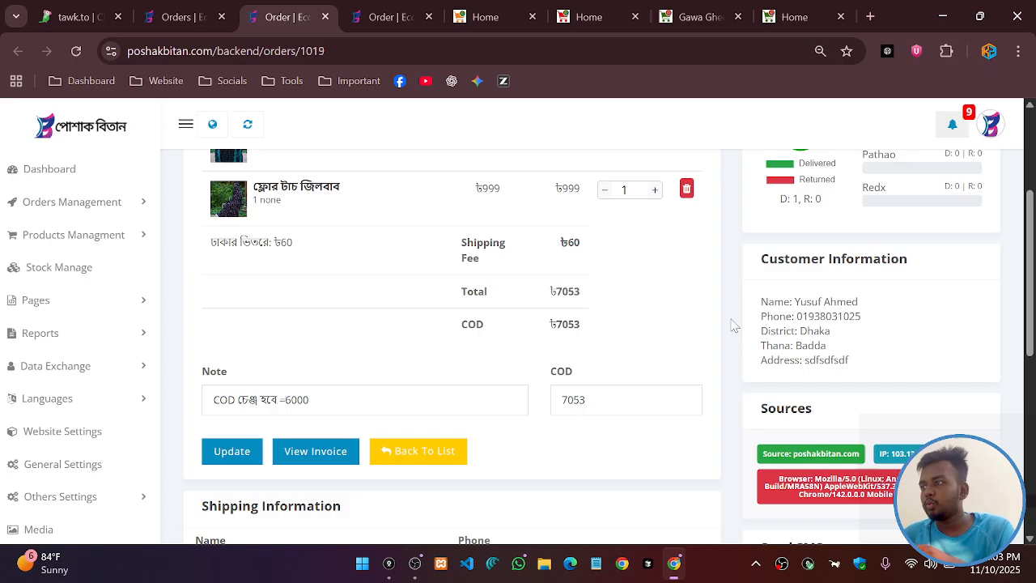
{"action": "left_click", "coordinate": [121, 202]}
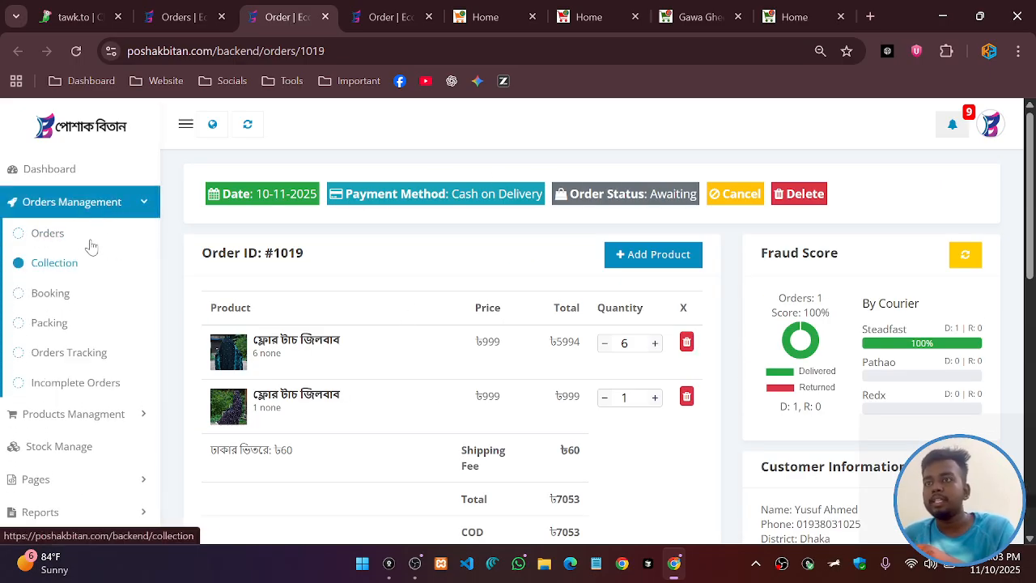
{"action": "left_click", "coordinate": [57, 237]}
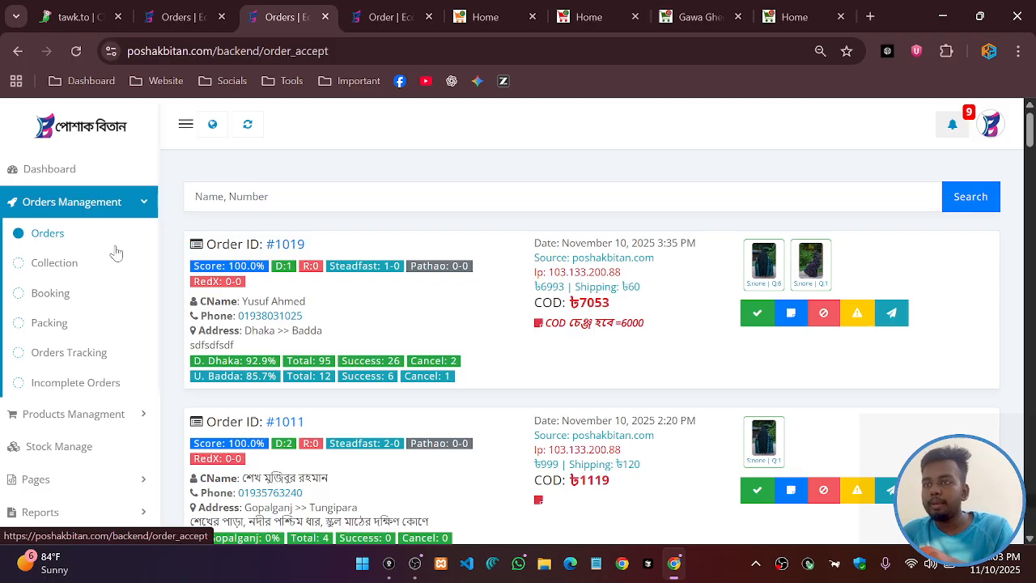
Open the Collection page (8 items, 7992 estimated), then manage stock from order #1018's card
{"action": "left_click", "coordinate": [54, 271]}
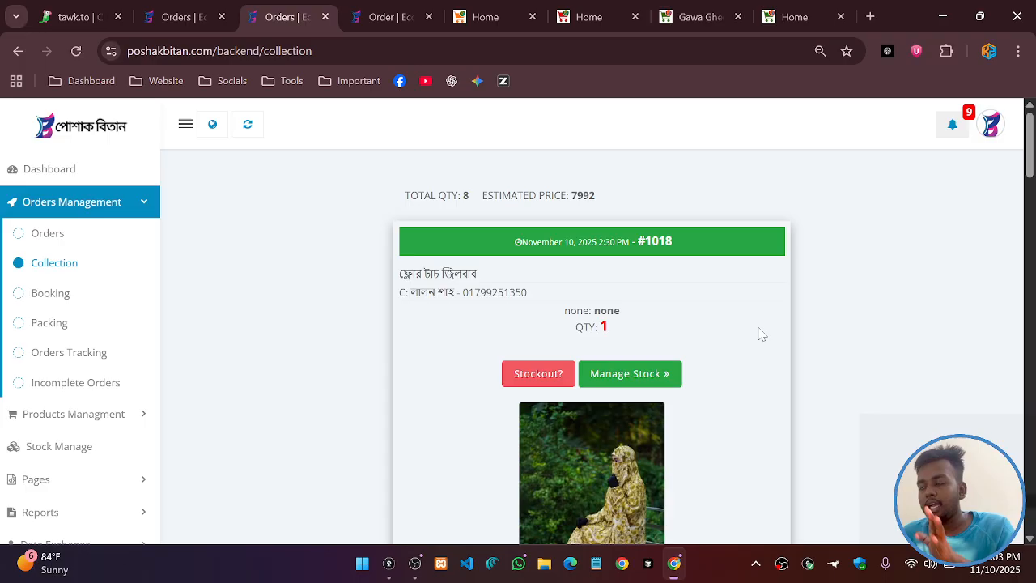
{"action": "left_click", "coordinate": [659, 243]}
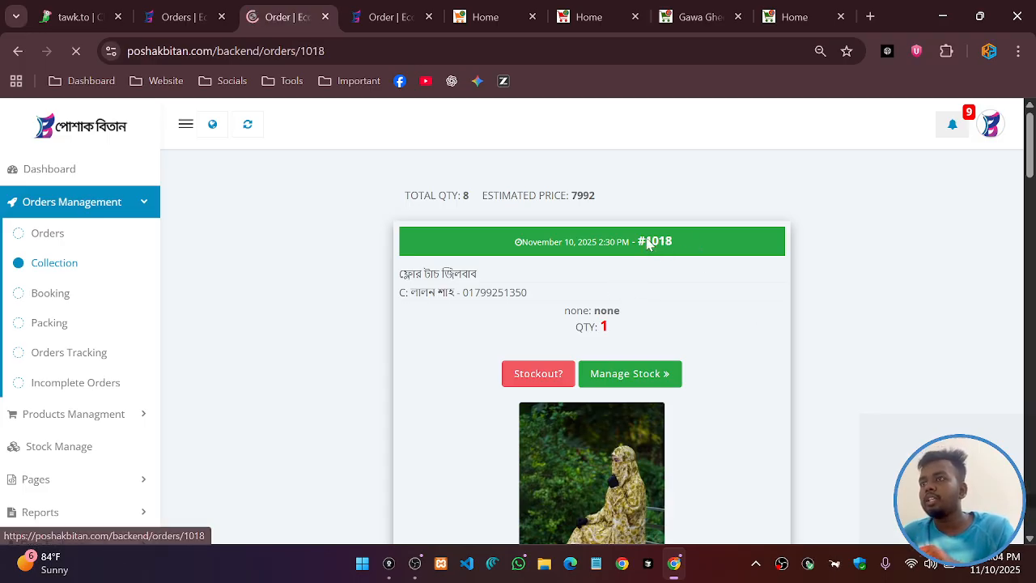
{"action": "left_click", "coordinate": [17, 53]}
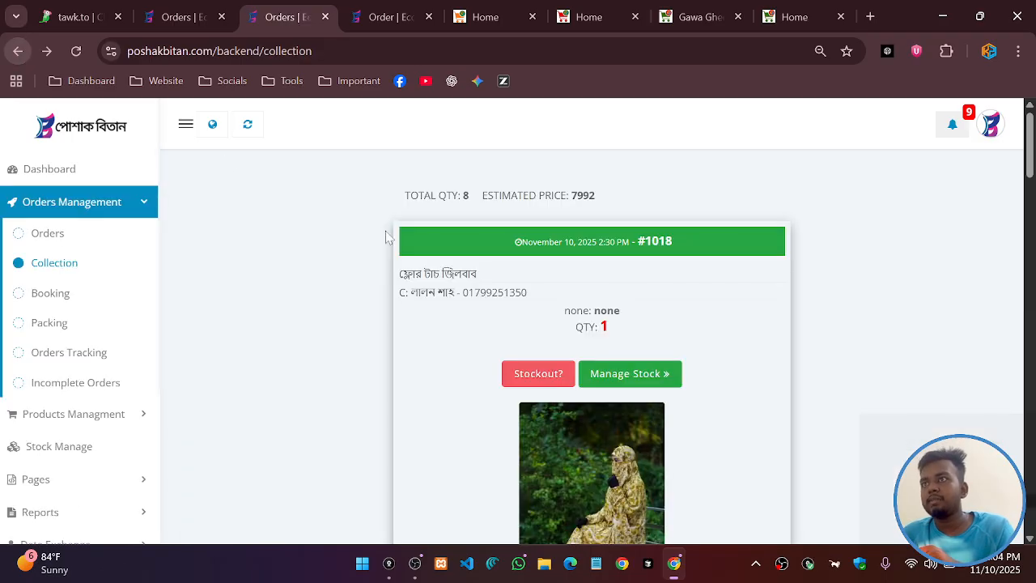
{"action": "scroll", "coordinate": [647, 373], "scroll_direction": "down", "scroll_amount": 1}
{"action": "left_click", "coordinate": [642, 301]}
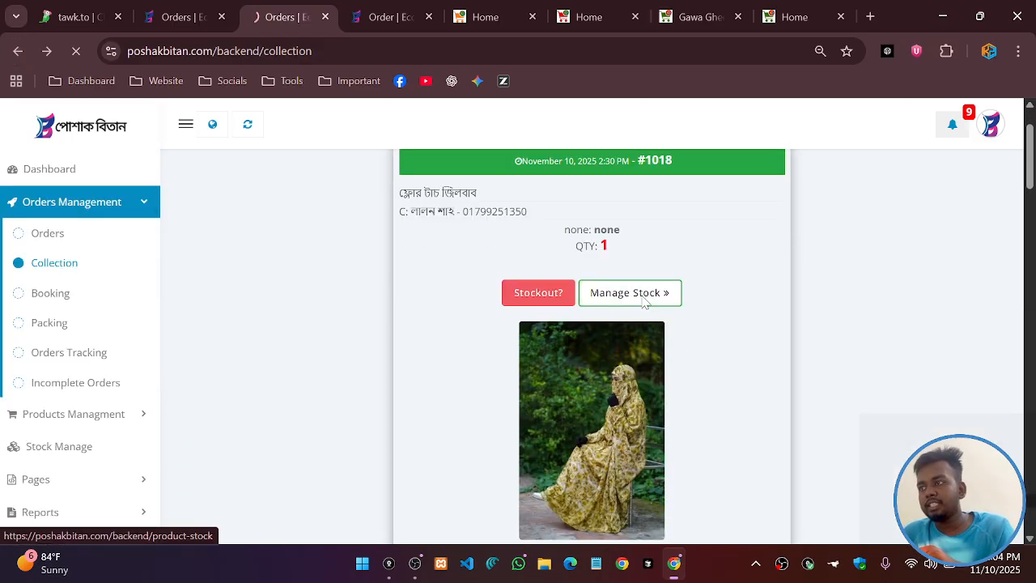
Switch off stock settings for jilbabs ID 205–207, then restore all three
{"action": "scroll", "coordinate": [413, 365], "scroll_direction": "down", "scroll_amount": 15}
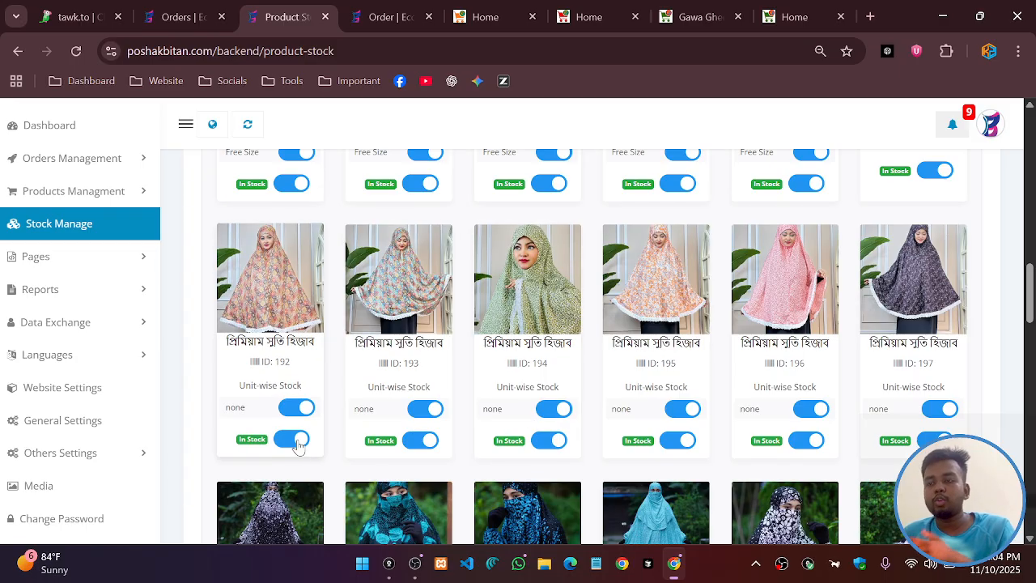
{"action": "scroll", "coordinate": [328, 421], "scroll_direction": "down", "scroll_amount": 4}
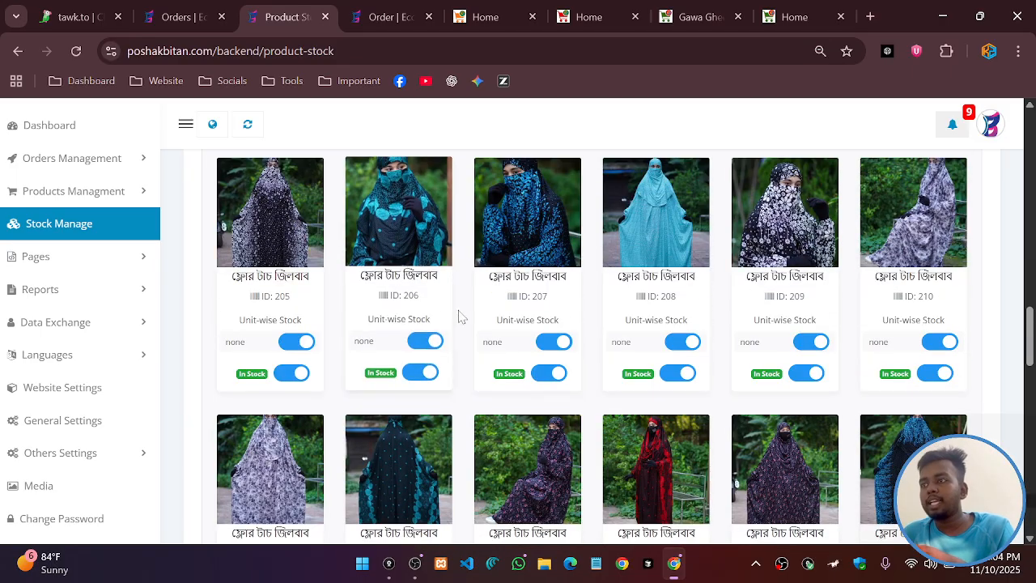
{"action": "scroll", "coordinate": [320, 362], "scroll_direction": "up", "scroll_amount": 1}
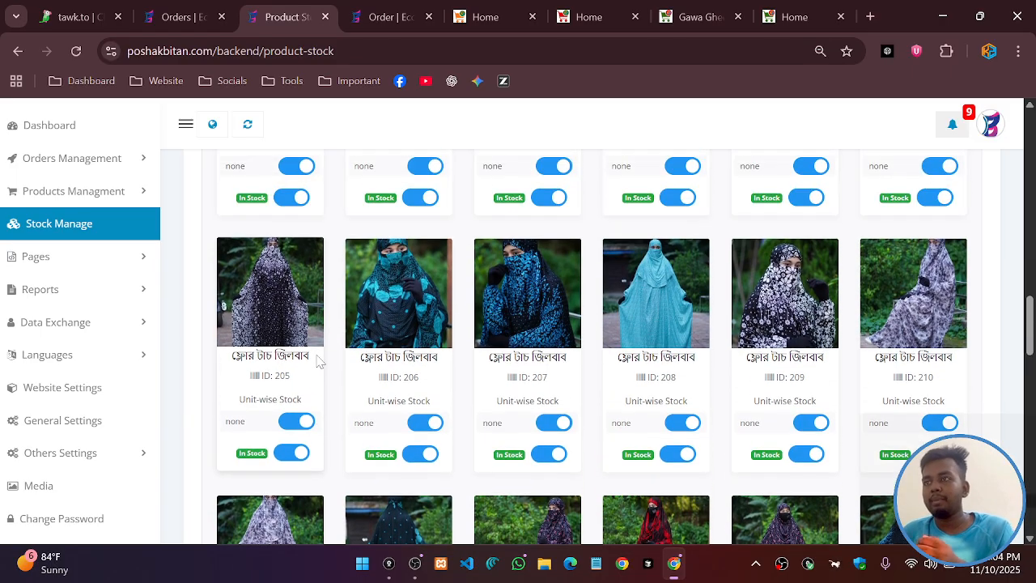
{"action": "scroll", "coordinate": [318, 362], "scroll_direction": "up", "scroll_amount": 2}
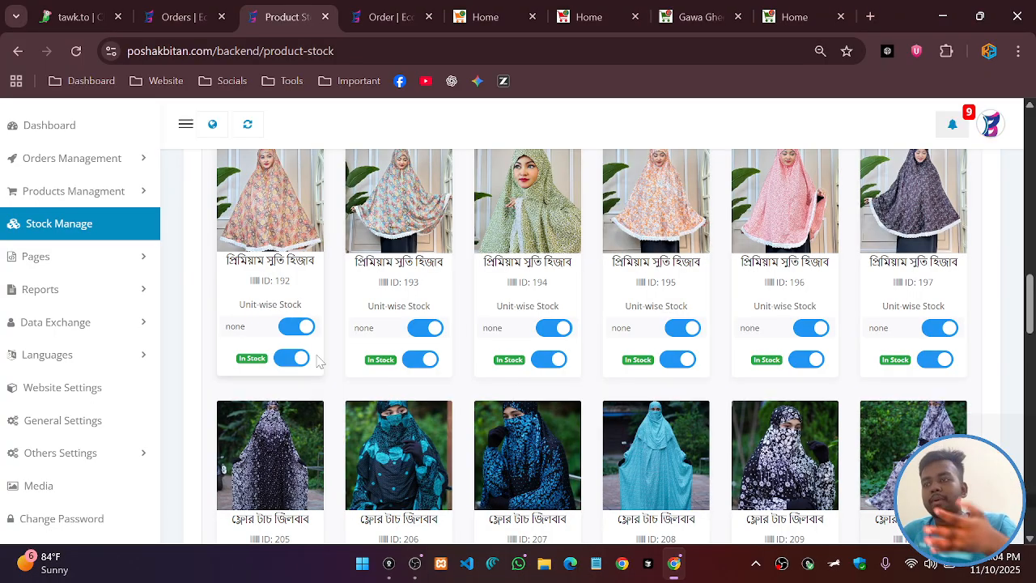
{"action": "scroll", "coordinate": [319, 362], "scroll_direction": "down", "scroll_amount": 2}
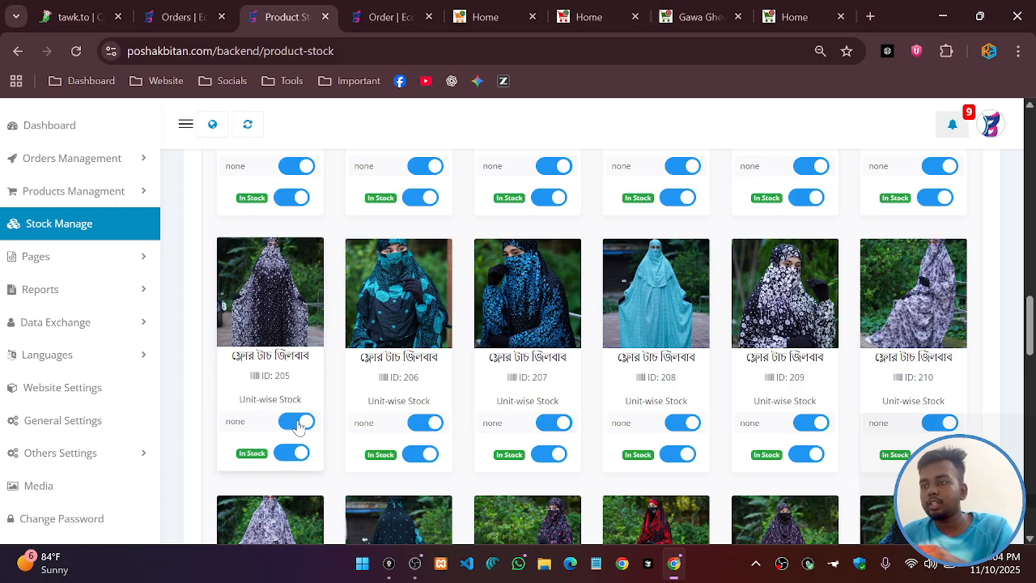
{"action": "left_click", "coordinate": [297, 422]}
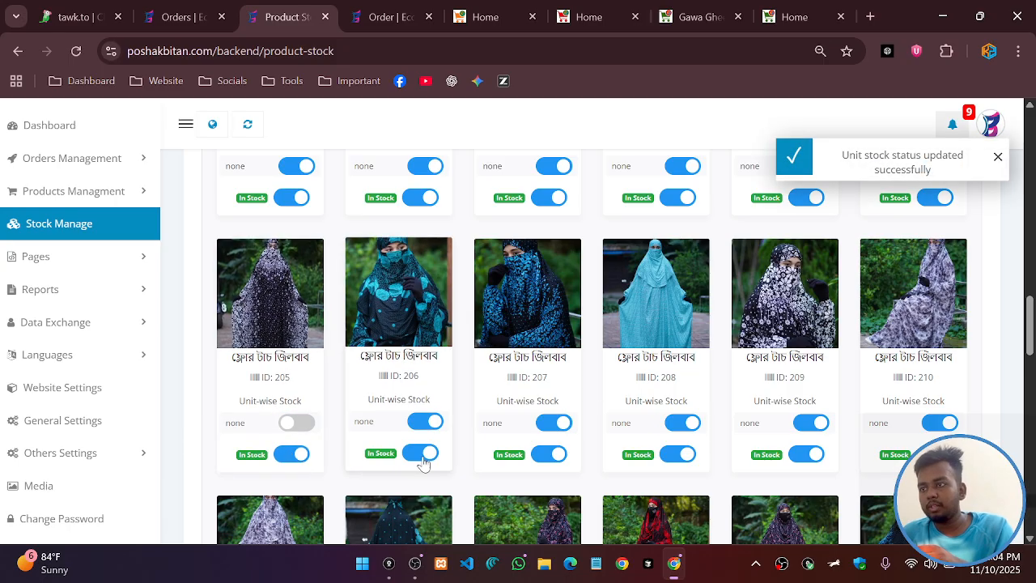
{"action": "left_click", "coordinate": [421, 454]}
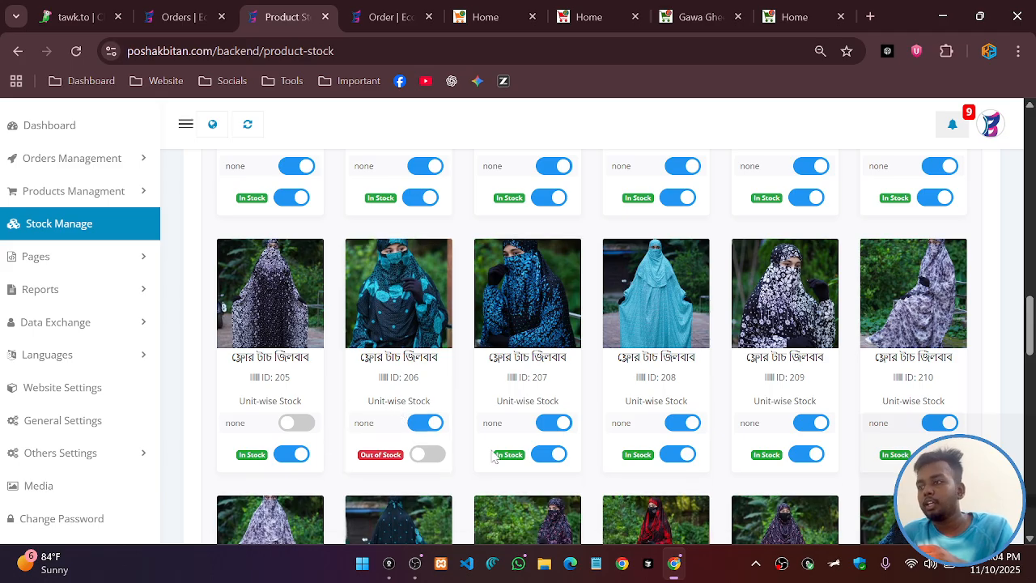
{"action": "left_click", "coordinate": [556, 424]}
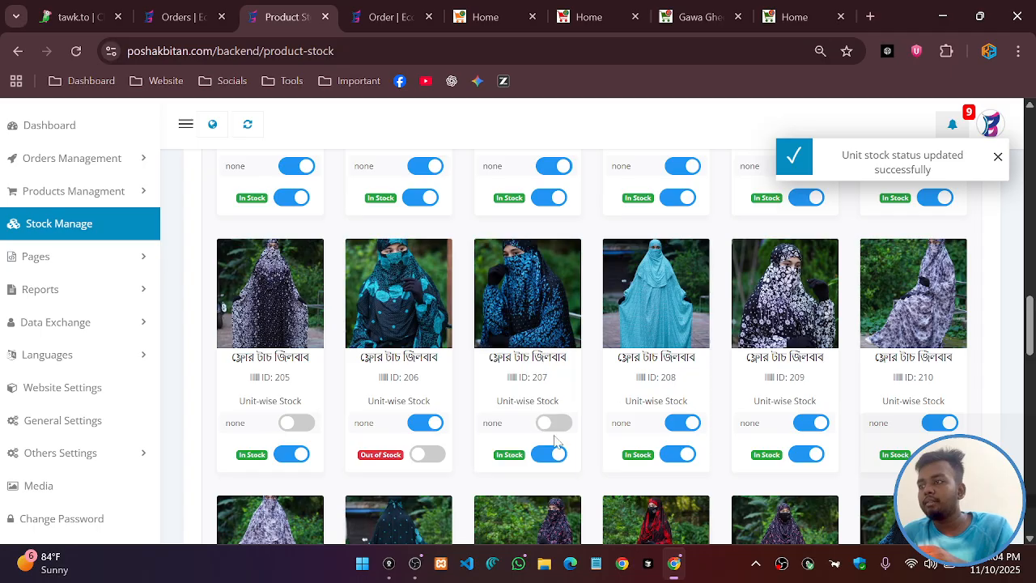
{"action": "left_click", "coordinate": [553, 423]}
{"action": "left_click", "coordinate": [427, 453]}
{"action": "left_click", "coordinate": [296, 423]}
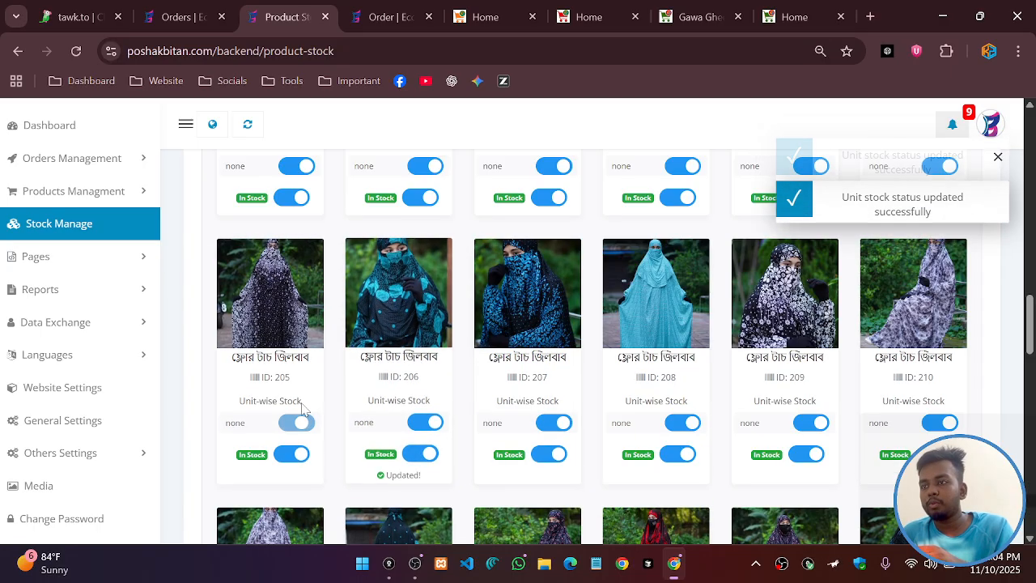
Turn off unit-wise stock for hijabs ID 194, 193 and 192 and close the Product Stock page
{"action": "scroll", "coordinate": [287, 316], "scroll_direction": "up", "scroll_amount": 3}
{"action": "scroll", "coordinate": [293, 291], "scroll_direction": "up", "scroll_amount": 1}
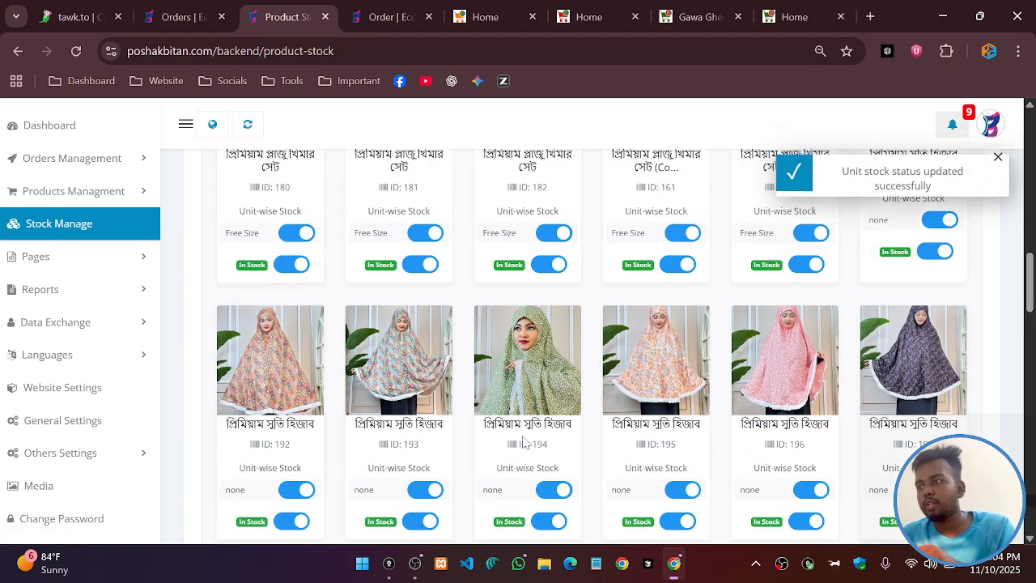
{"action": "scroll", "coordinate": [550, 389], "scroll_direction": "down", "scroll_amount": 2}
{"action": "left_click", "coordinate": [554, 327]}
{"action": "left_click", "coordinate": [424, 327]}
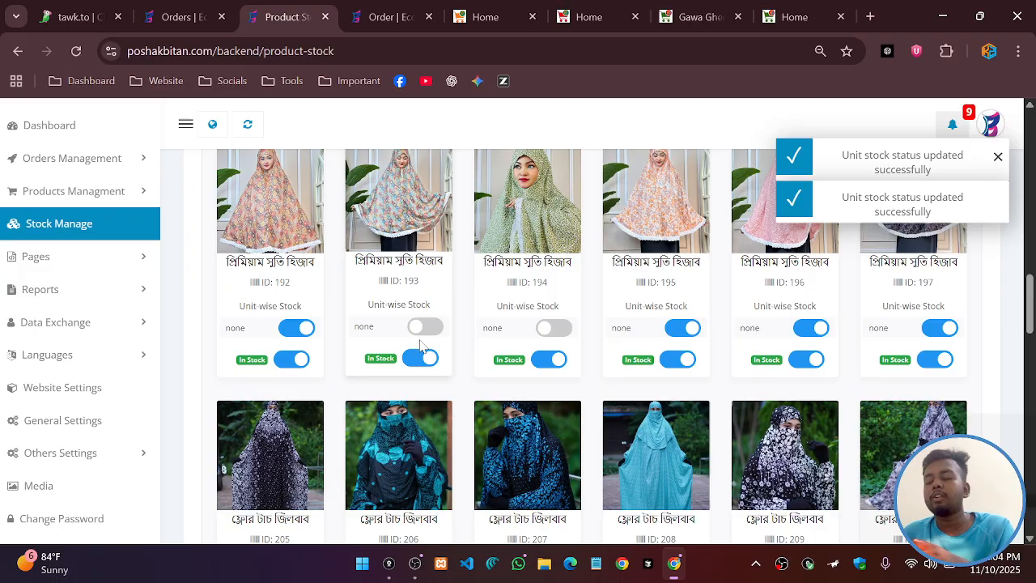
{"action": "left_click", "coordinate": [297, 327]}
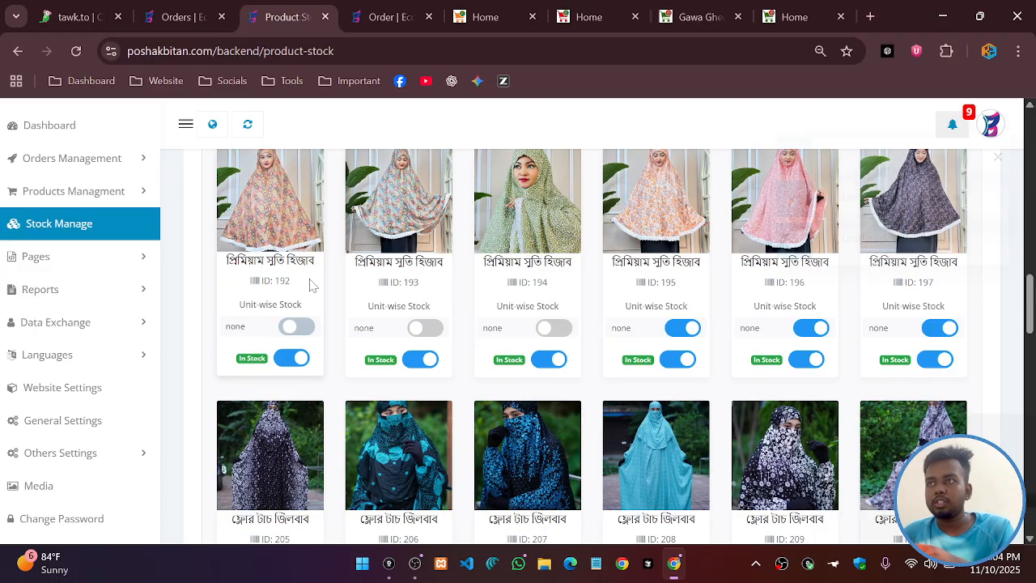
{"action": "middle_click", "coordinate": [277, 10]}
In the Collection list, mark order #1018 as stocked out
{"action": "left_click", "coordinate": [203, 16]}
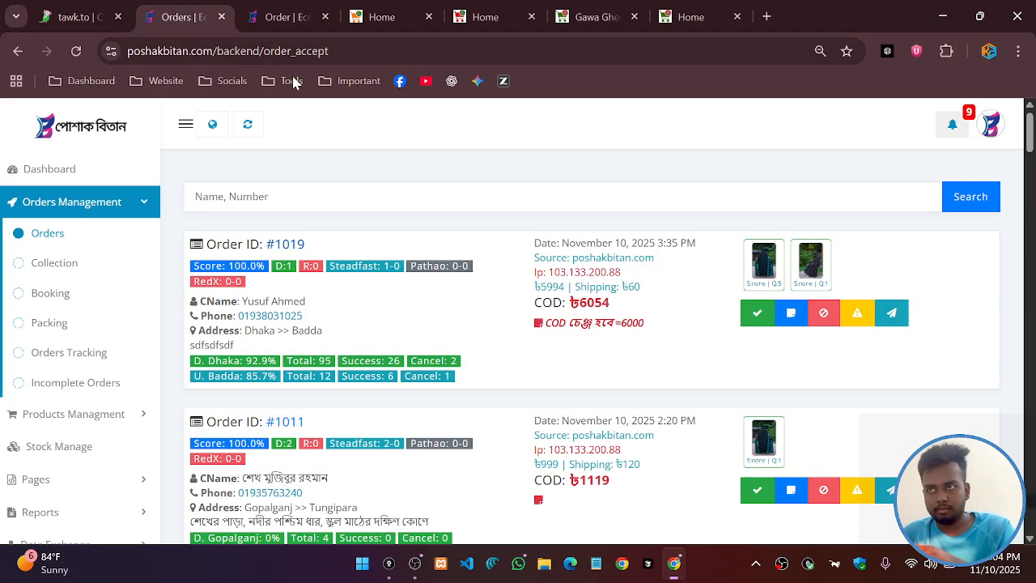
{"action": "left_click", "coordinate": [42, 265]}
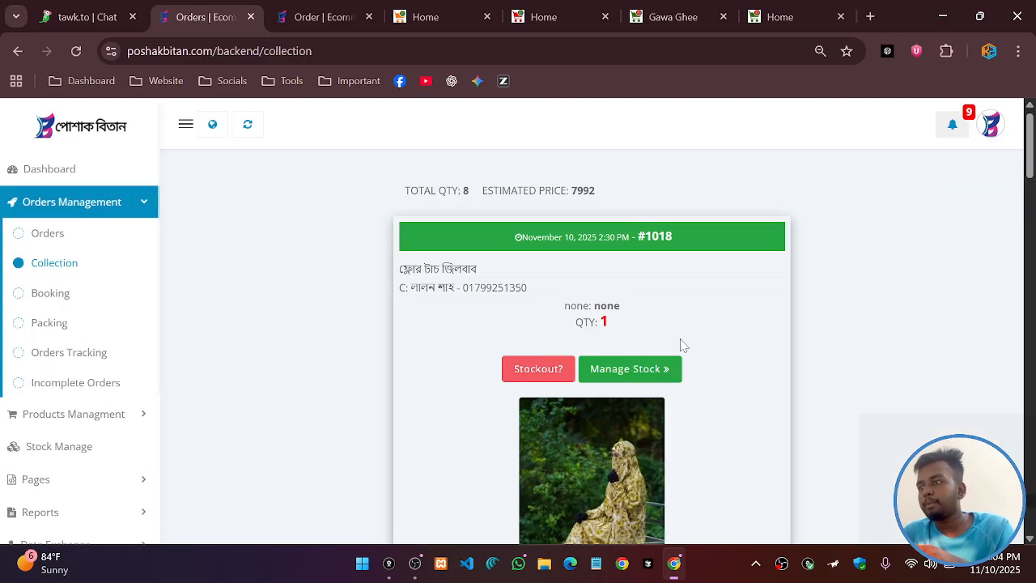
{"action": "scroll", "coordinate": [531, 260], "scroll_direction": "down", "scroll_amount": 2}
{"action": "scroll", "coordinate": [558, 283], "scroll_direction": "up", "scroll_amount": 2}
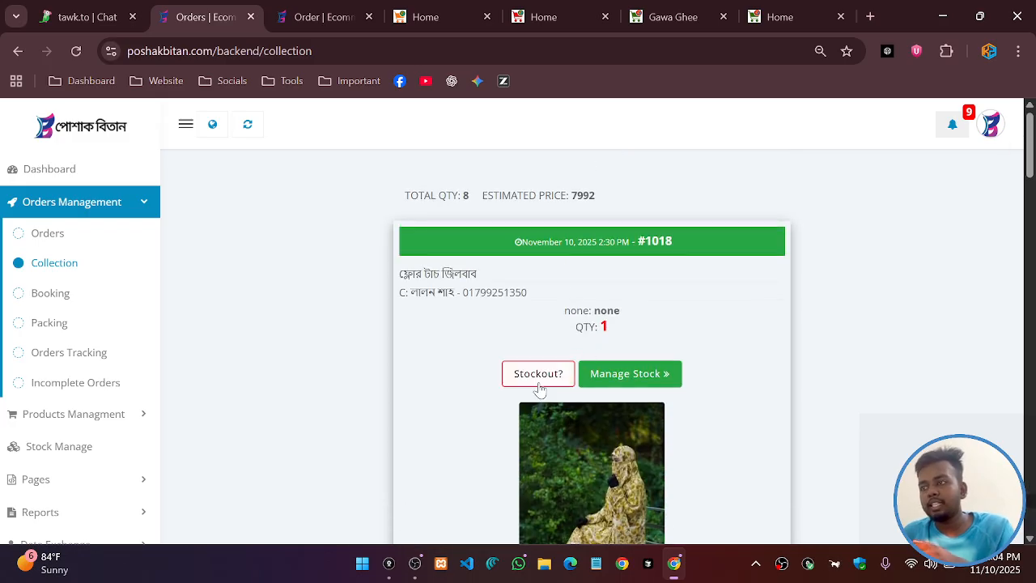
{"action": "left_click", "coordinate": [539, 378]}
{"action": "left_click", "coordinate": [497, 411]}
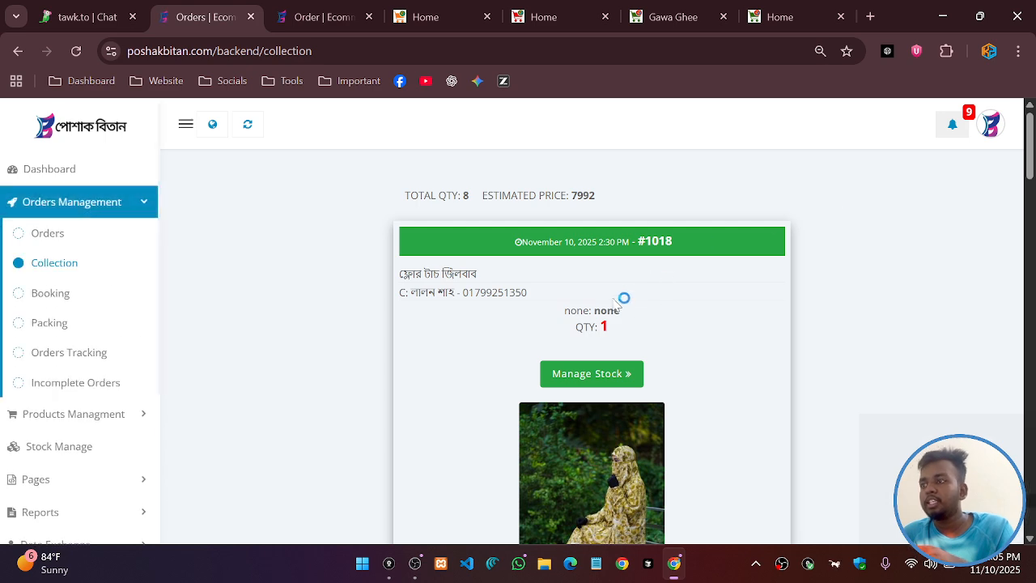
Mark order #1017 and the next two waiting orders as collected
{"action": "scroll", "coordinate": [624, 296], "scroll_direction": "down", "scroll_amount": 2}
{"action": "left_click", "coordinate": [599, 212]}
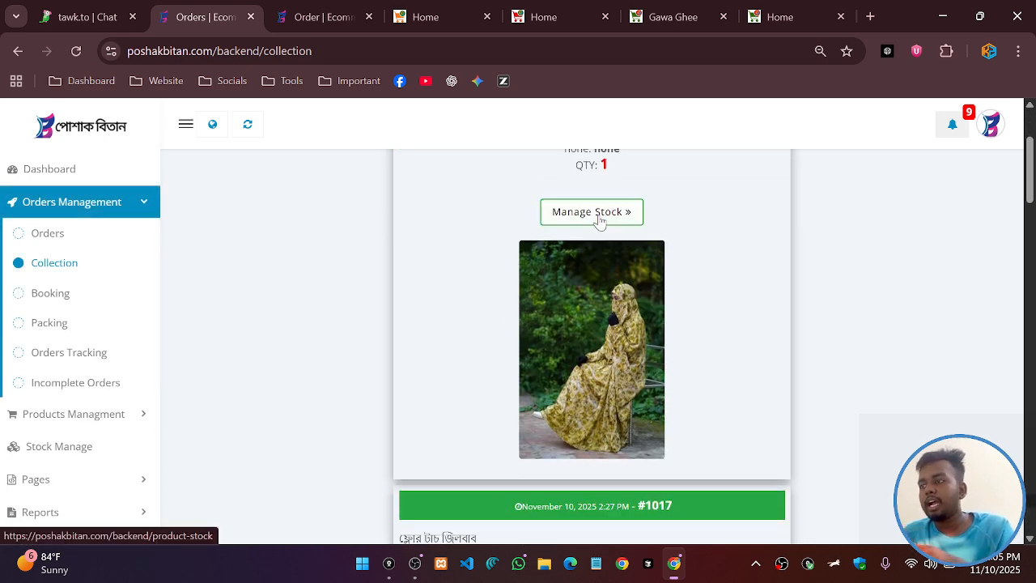
{"action": "scroll", "coordinate": [622, 291], "scroll_direction": "down", "scroll_amount": 3}
{"action": "scroll", "coordinate": [630, 263], "scroll_direction": "up", "scroll_amount": 4}
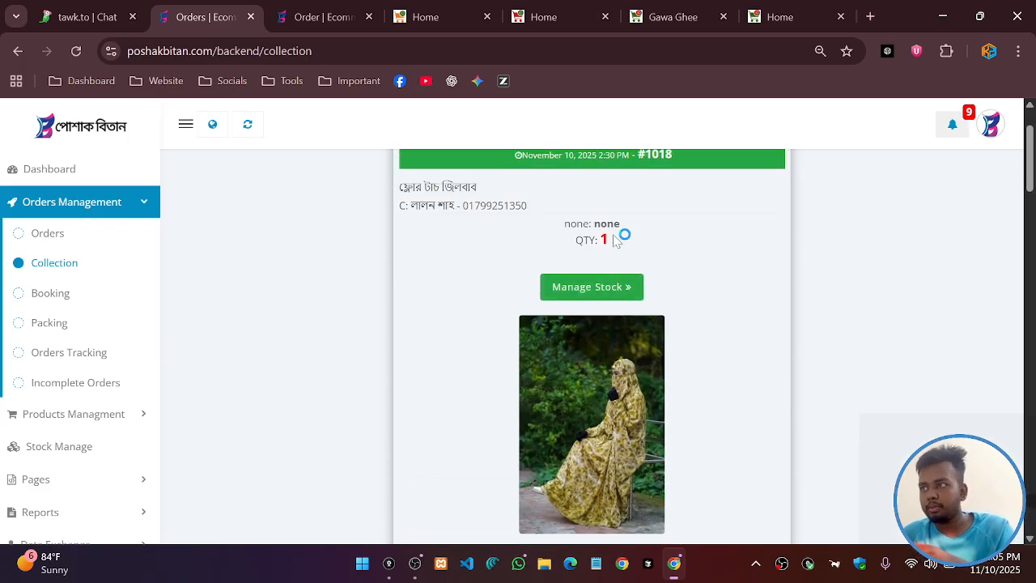
{"action": "scroll", "coordinate": [616, 307], "scroll_direction": "down", "scroll_amount": 3}
{"action": "scroll", "coordinate": [616, 341], "scroll_direction": "down", "scroll_amount": 4}
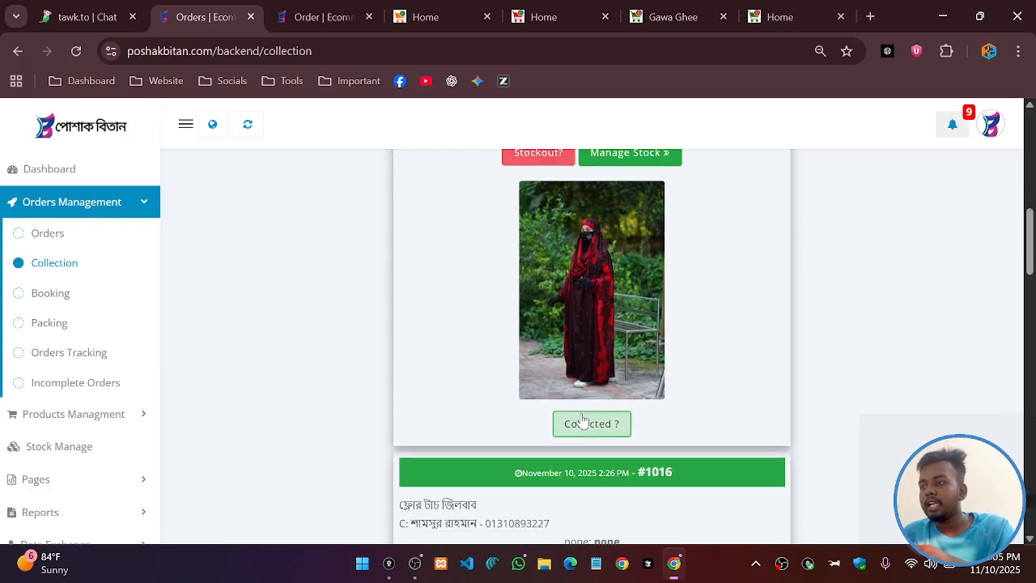
{"action": "left_click", "coordinate": [606, 425]}
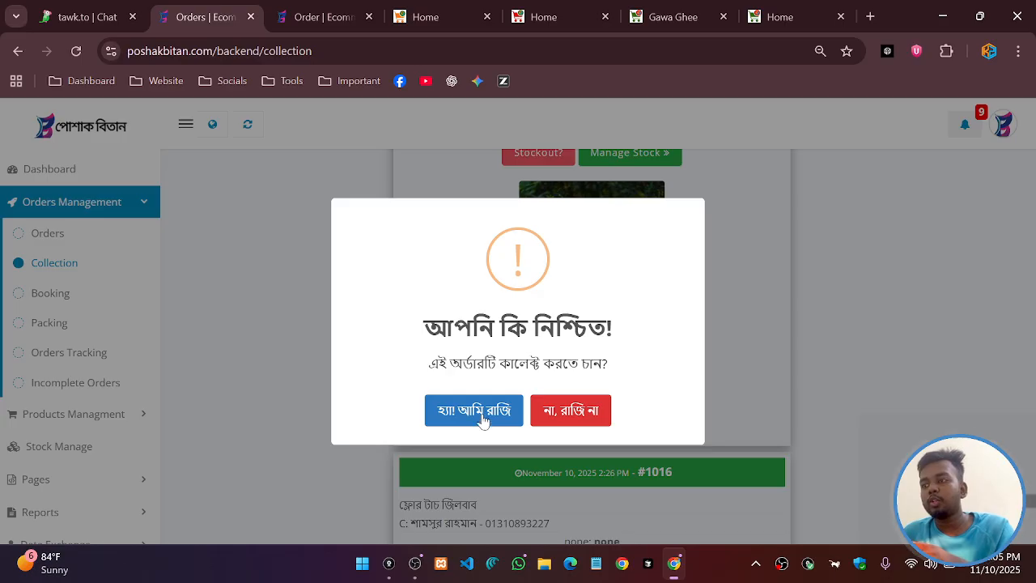
{"action": "left_click", "coordinate": [484, 415]}
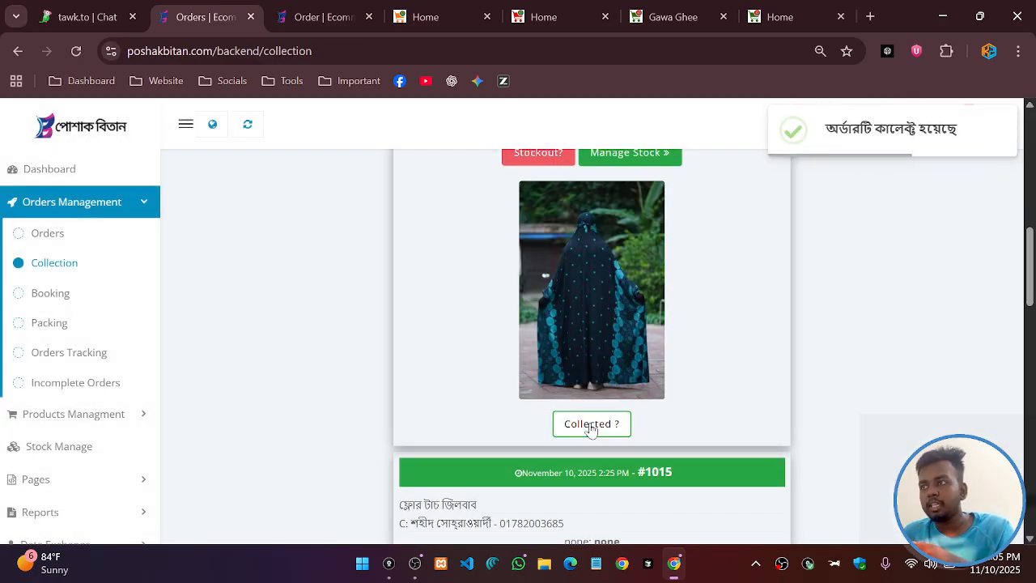
{"action": "left_click", "coordinate": [592, 425]}
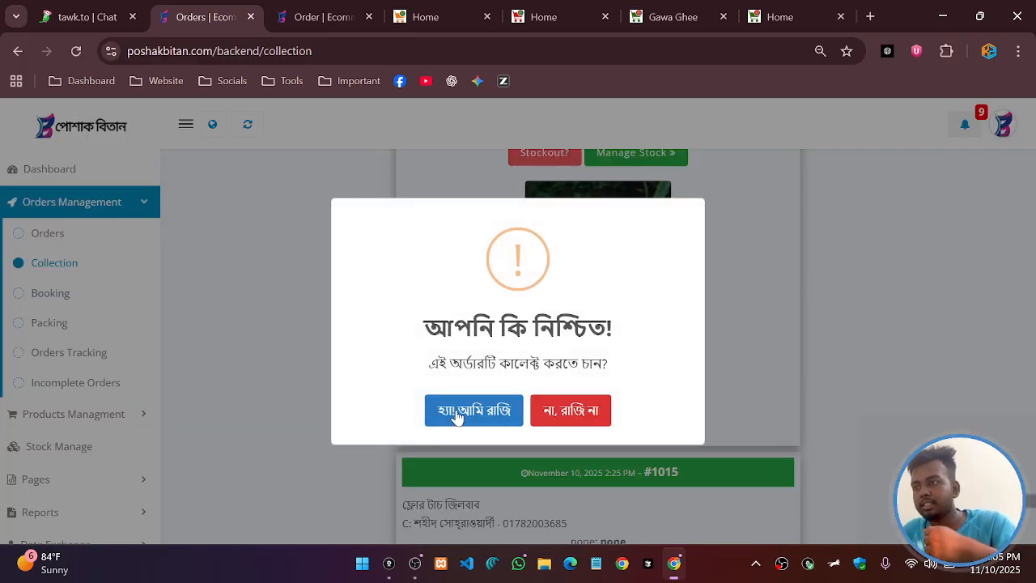
{"action": "left_click", "coordinate": [457, 413]}
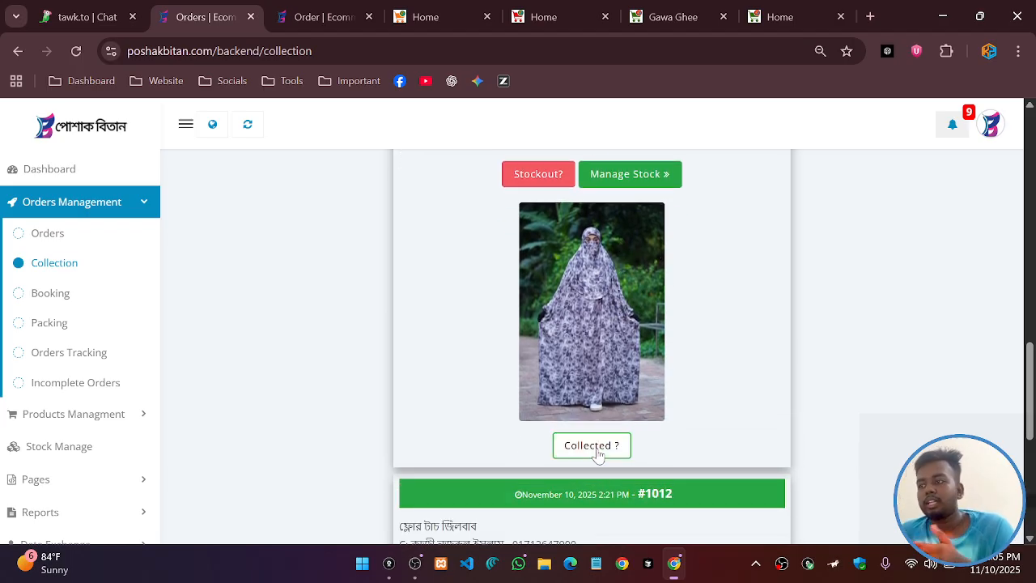
{"action": "left_click", "coordinate": [597, 450]}
{"action": "left_click", "coordinate": [469, 411]}
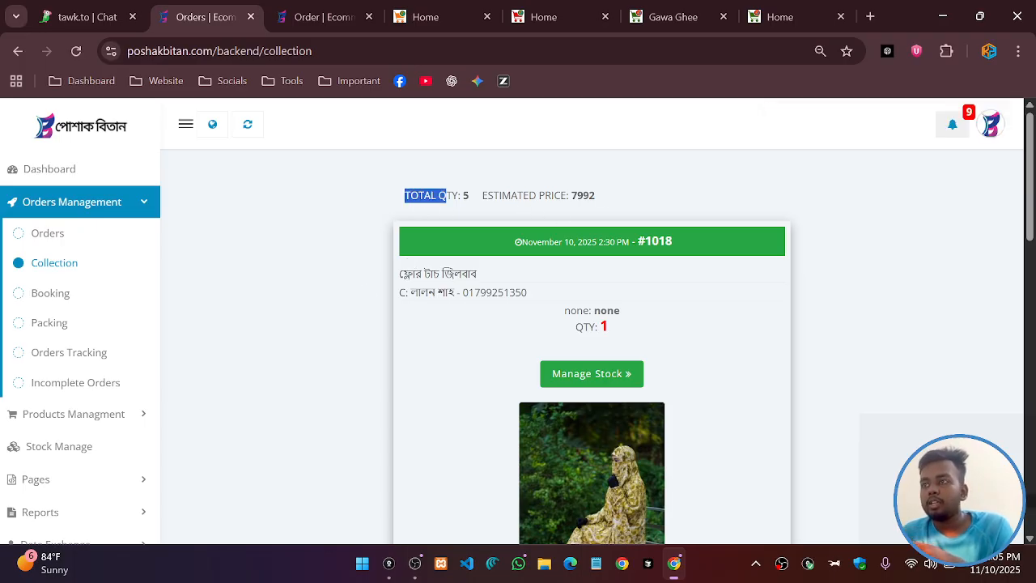
Mark order #1012 as collected
{"action": "scroll", "coordinate": [496, 367], "scroll_direction": "down", "scroll_amount": 2}
{"action": "scroll", "coordinate": [497, 367], "scroll_direction": "down", "scroll_amount": 6}
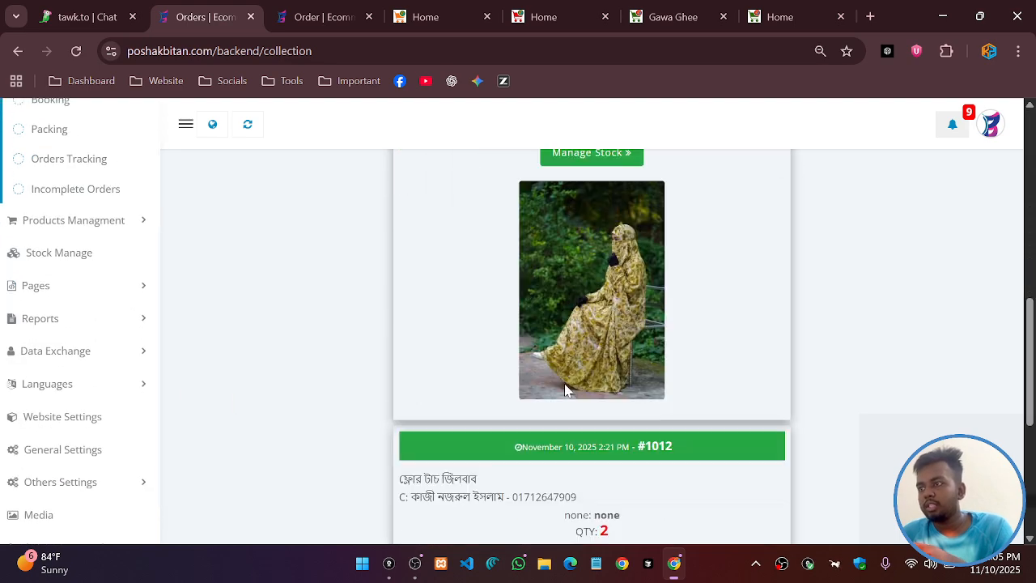
{"action": "left_click", "coordinate": [596, 488]}
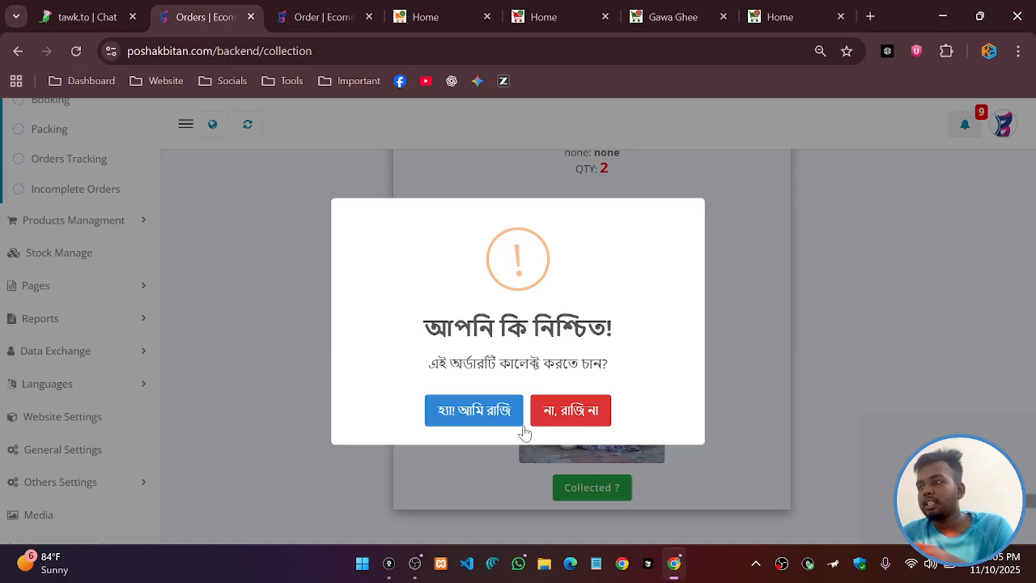
{"action": "left_click", "coordinate": [484, 411]}
{"action": "scroll", "coordinate": [546, 356], "scroll_direction": "up", "scroll_amount": 2}
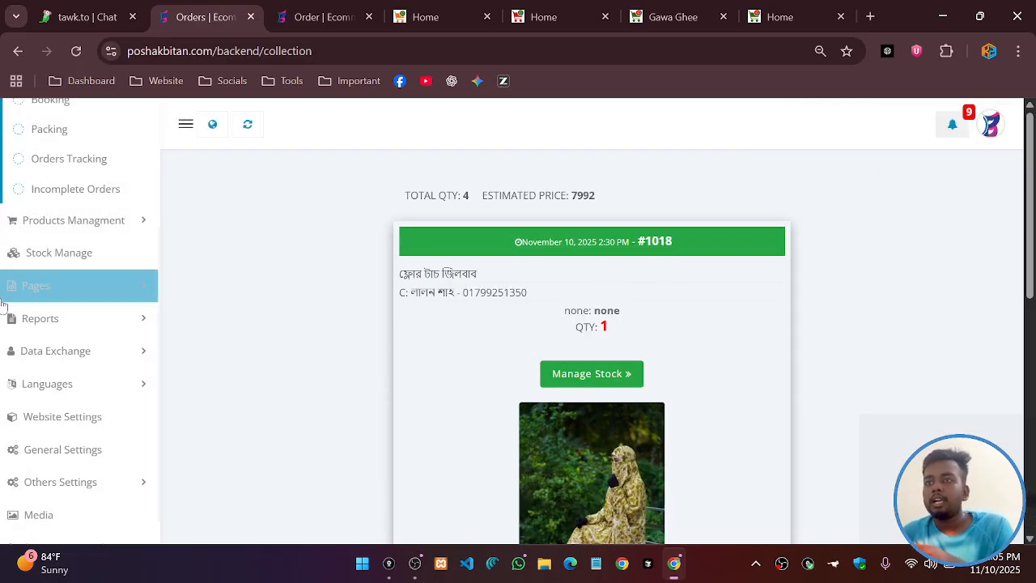
{"action": "scroll", "coordinate": [88, 319], "scroll_direction": "up", "scroll_amount": 3}
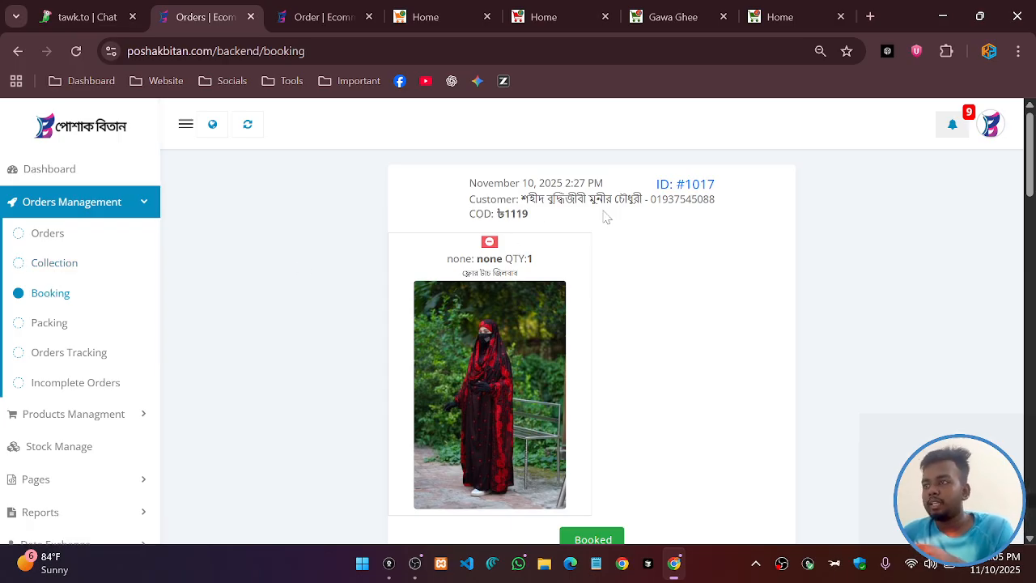
Approve the newest ৳7053 cash-on-delivery order in the new orders list
{"action": "scroll", "coordinate": [615, 243], "scroll_direction": "down", "scroll_amount": 3}
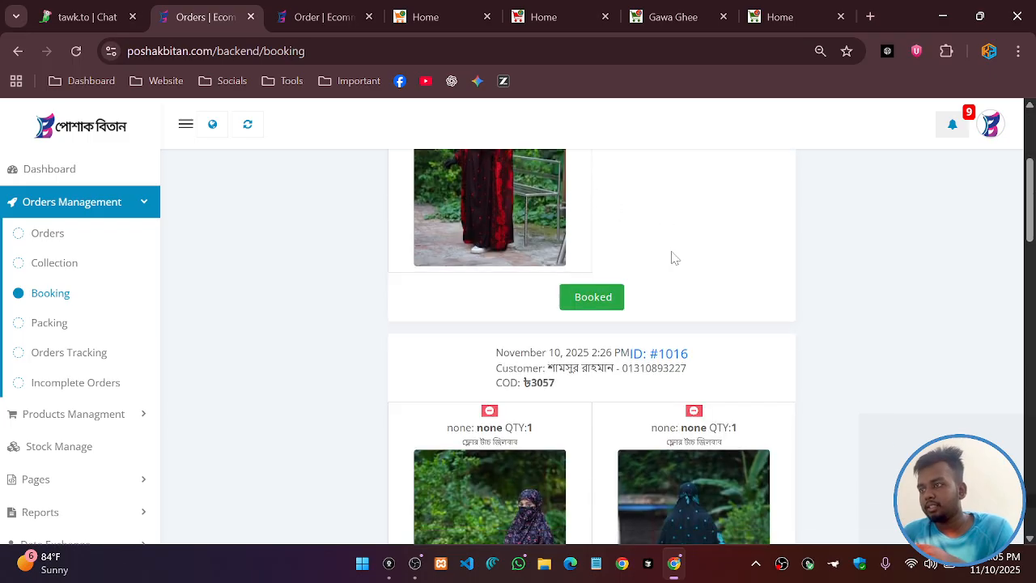
{"action": "scroll", "coordinate": [645, 324], "scroll_direction": "up", "scroll_amount": 2}
{"action": "scroll", "coordinate": [580, 324], "scroll_direction": "down", "scroll_amount": 4}
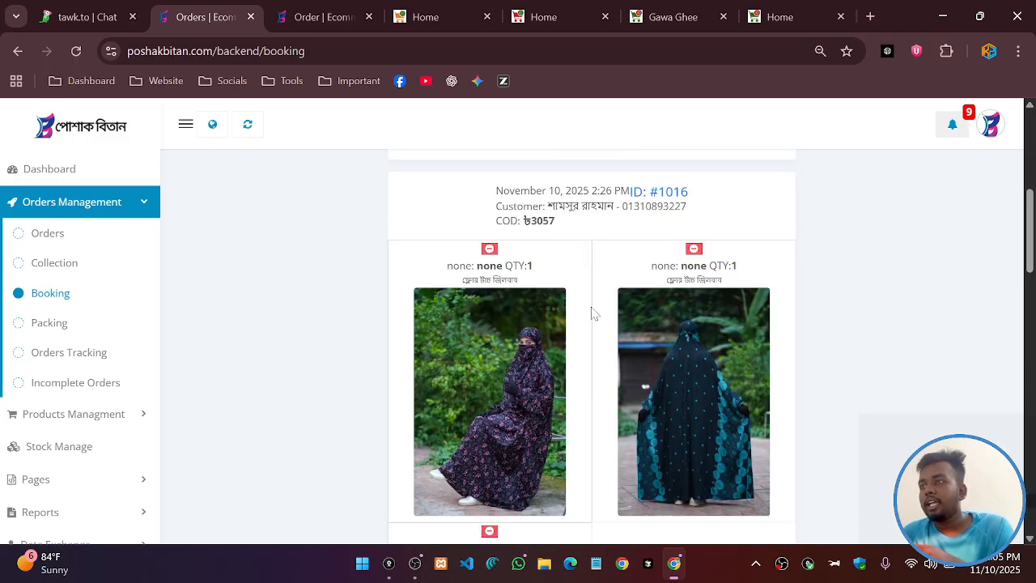
{"action": "scroll", "coordinate": [599, 267], "scroll_direction": "down", "scroll_amount": 11}
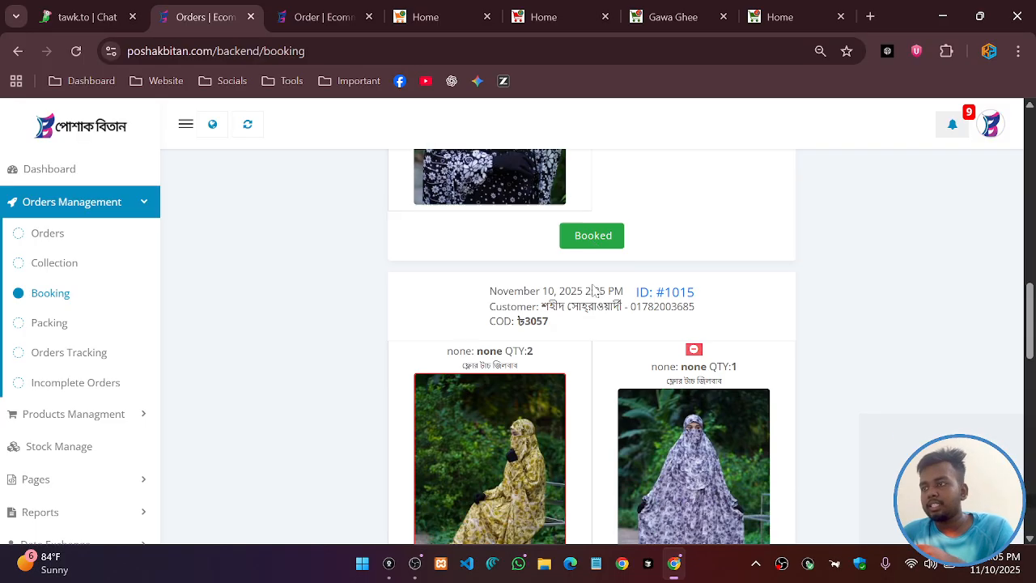
{"action": "scroll", "coordinate": [549, 332], "scroll_direction": "down", "scroll_amount": 15}
{"action": "scroll", "coordinate": [405, 320], "scroll_direction": "up", "scroll_amount": 12}
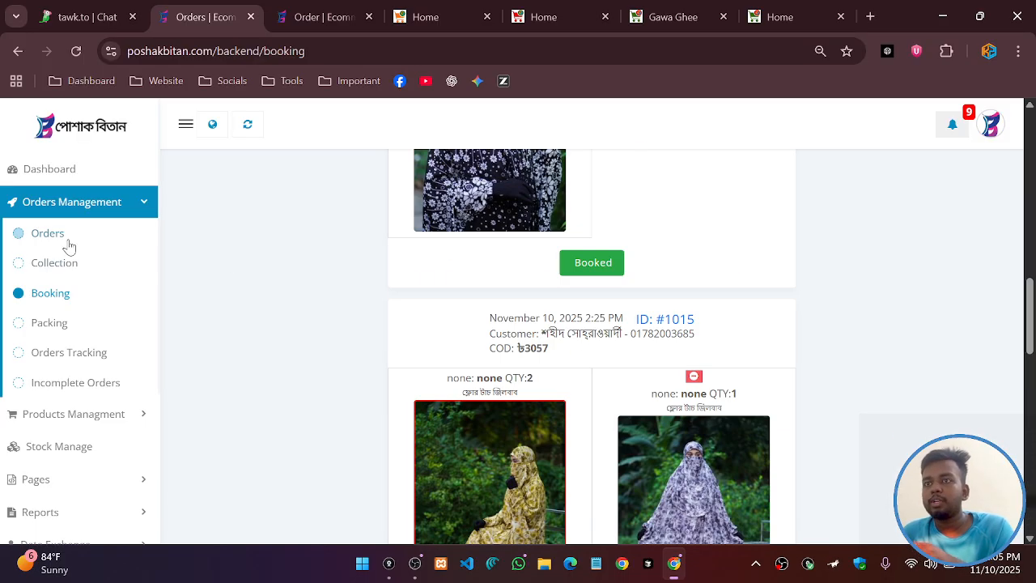
{"action": "key", "text": "ctrl+Tab"}
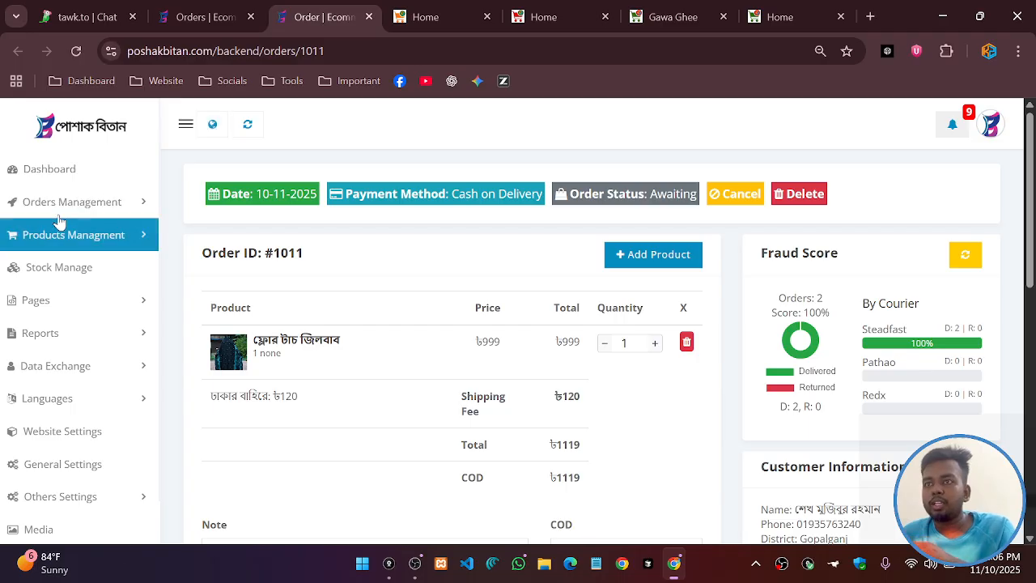
{"action": "left_click", "coordinate": [72, 201]}
{"action": "left_click", "coordinate": [47, 233]}
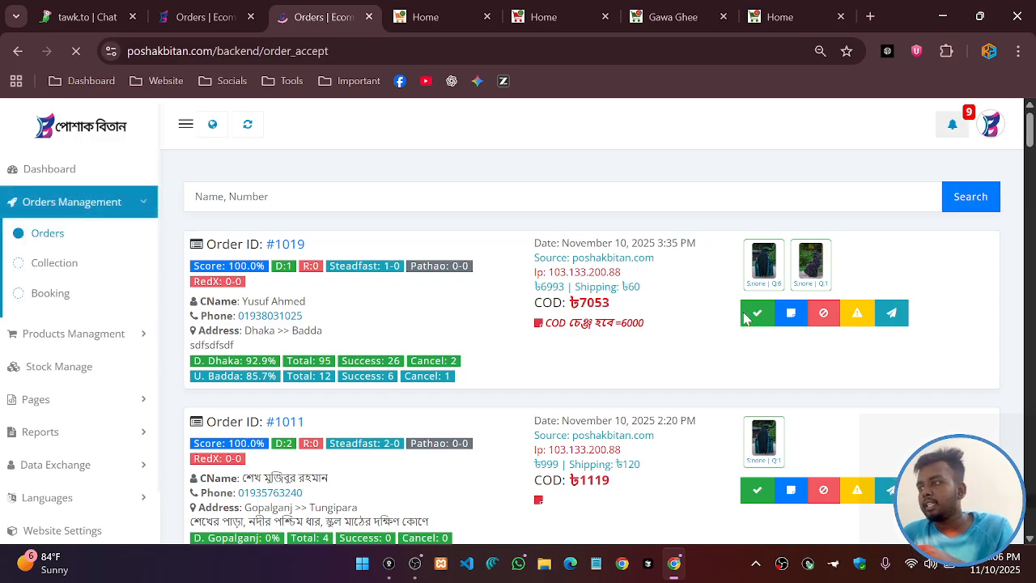
{"action": "left_click", "coordinate": [752, 315]}
{"action": "left_click", "coordinate": [516, 398]}
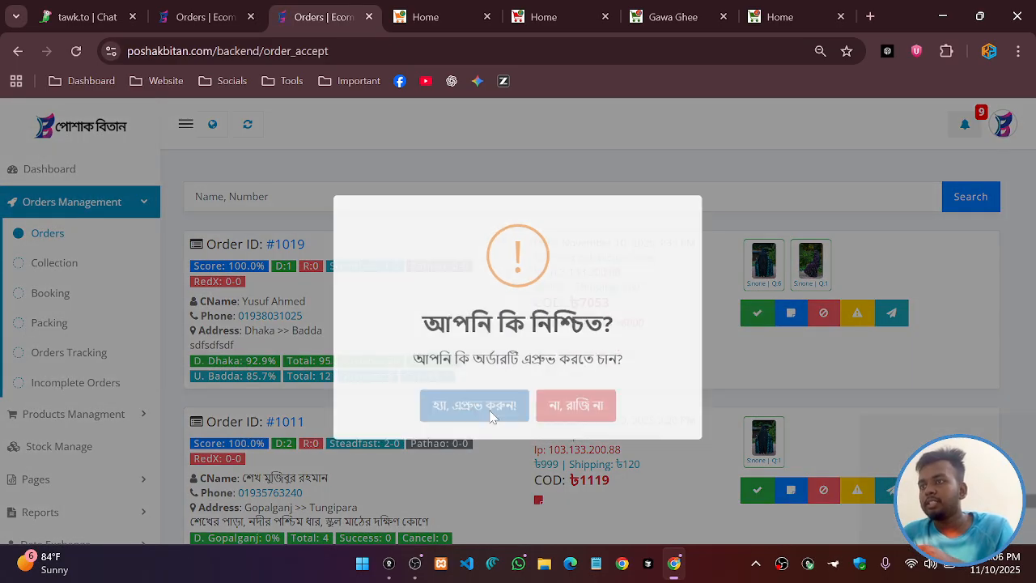
Mark the ৳7053 order as collected in the Collection list
{"action": "left_click", "coordinate": [193, 17]}
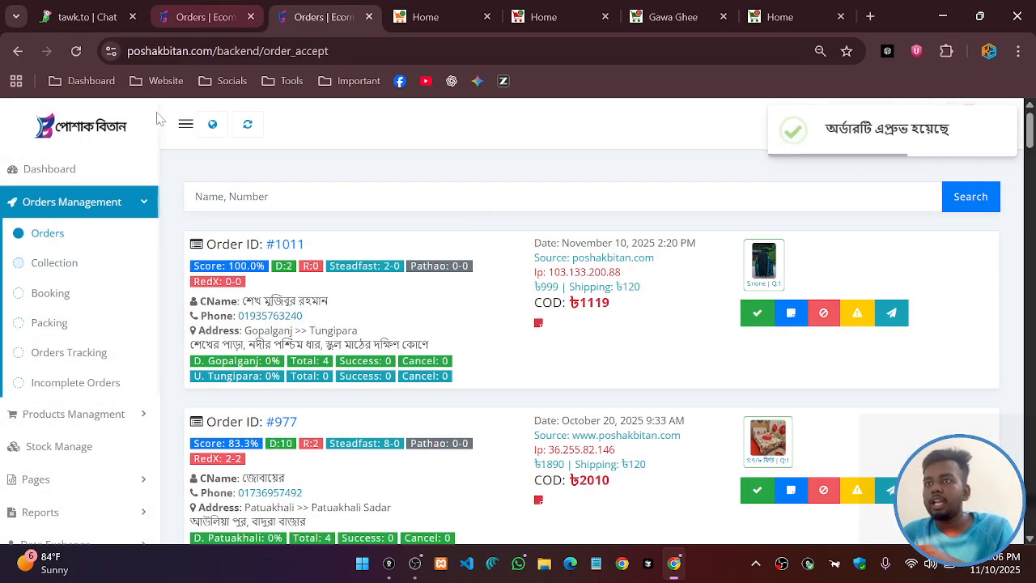
{"action": "left_click", "coordinate": [53, 269]}
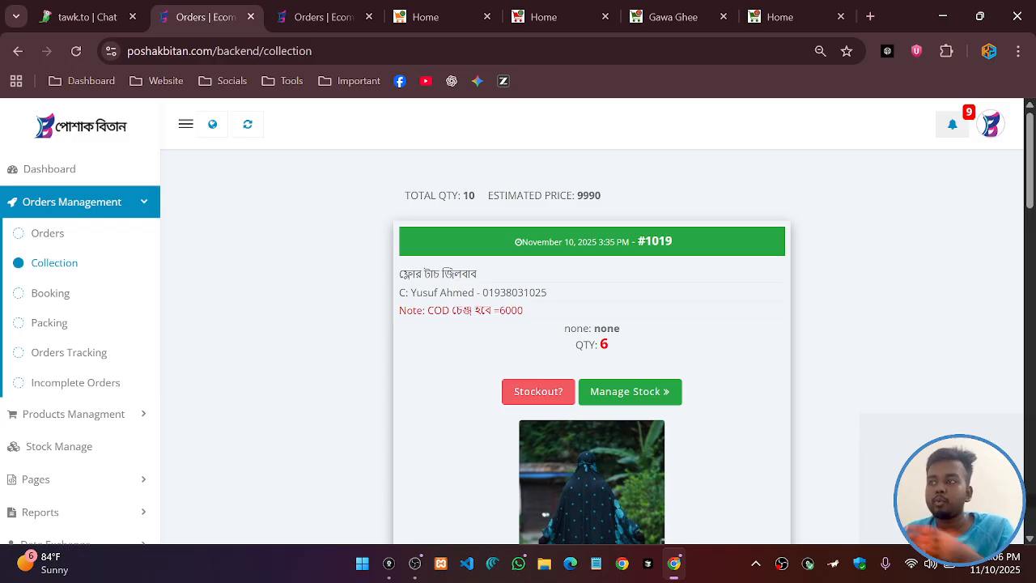
{"action": "scroll", "coordinate": [539, 324], "scroll_direction": "down", "scroll_amount": 3}
{"action": "left_click", "coordinate": [593, 343]}
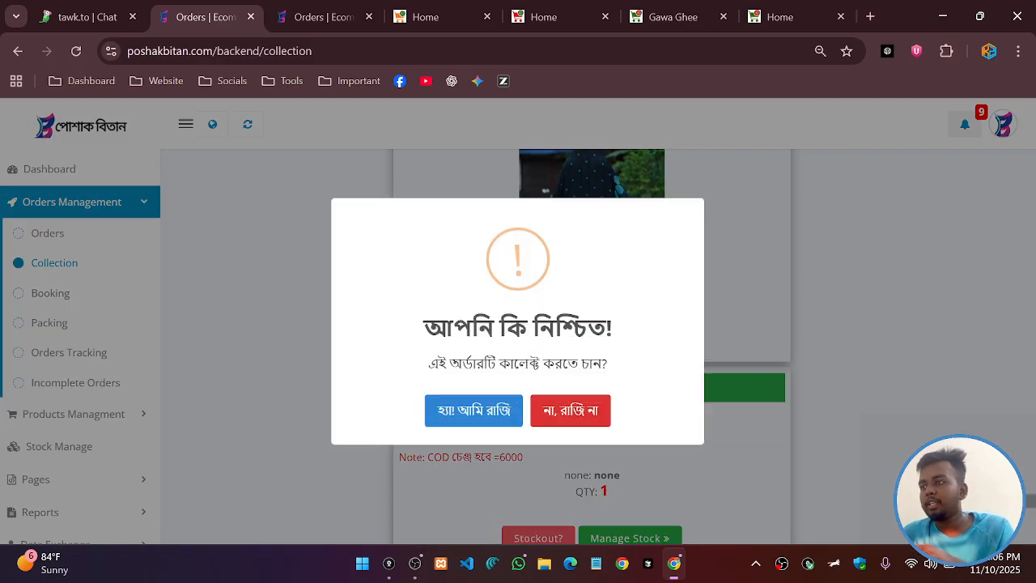
{"action": "left_click", "coordinate": [474, 410]}
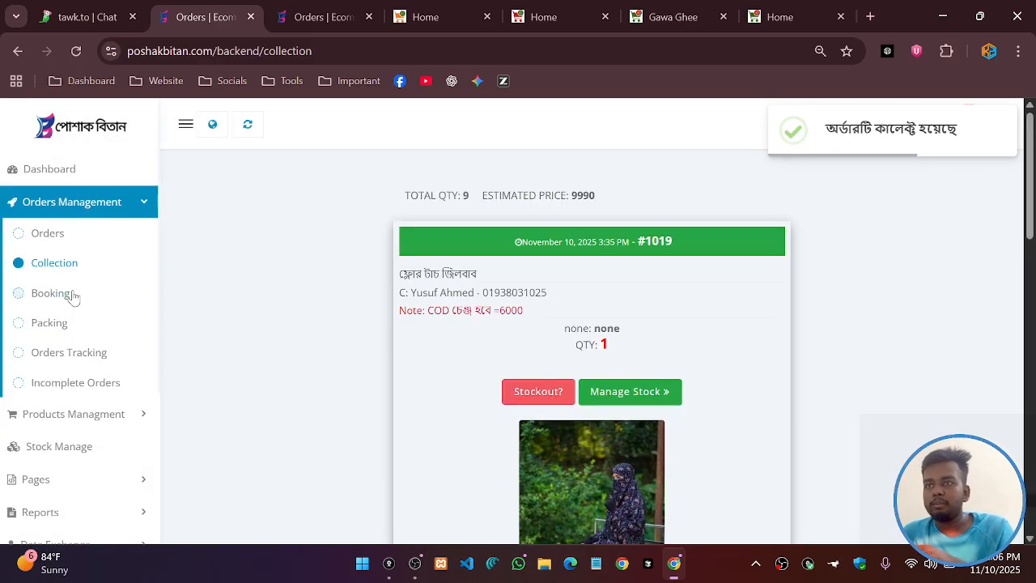
{"action": "left_click", "coordinate": [50, 296]}
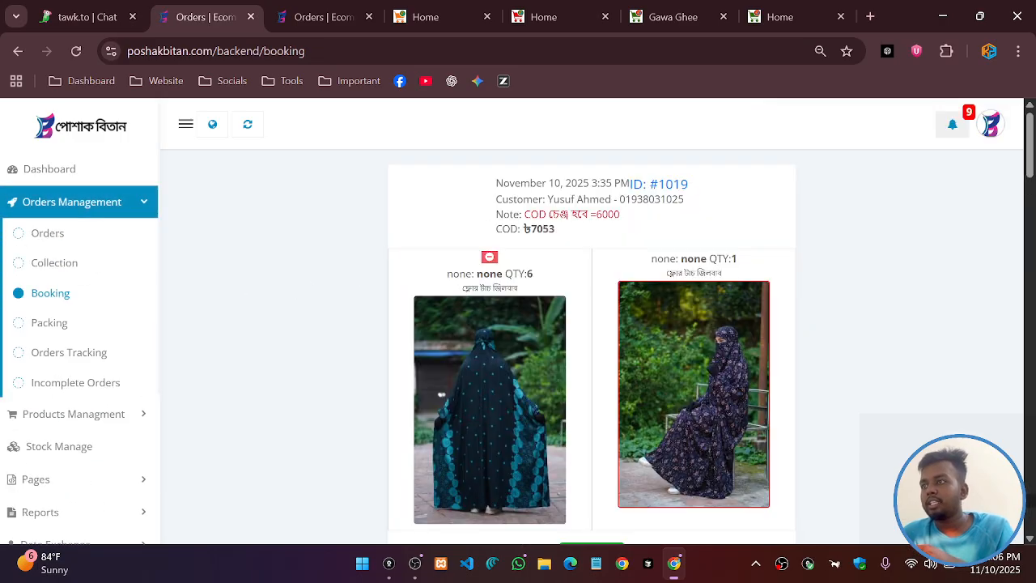
{"action": "scroll", "coordinate": [607, 259], "scroll_direction": "down", "scroll_amount": 5}
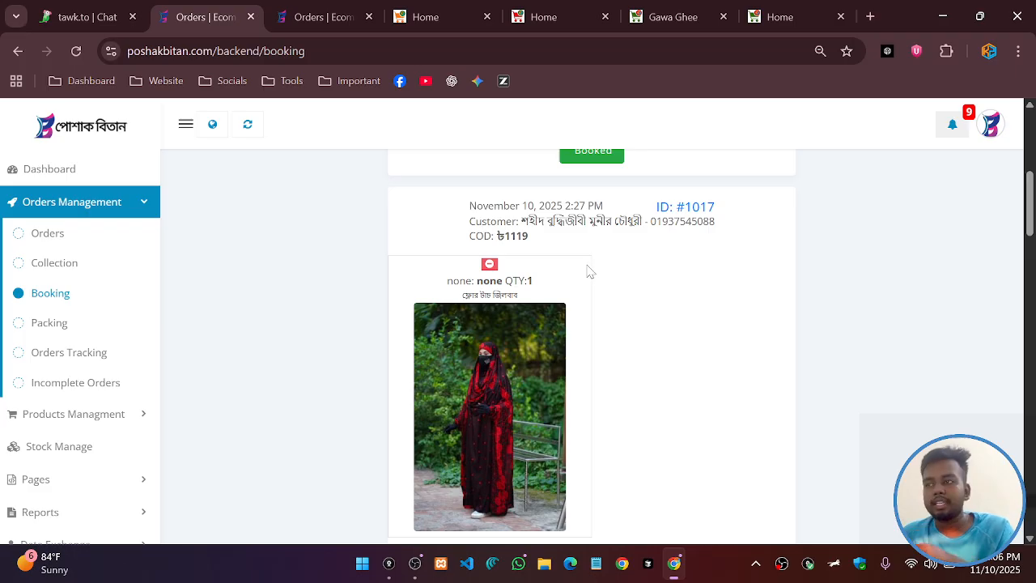
{"action": "scroll", "coordinate": [590, 272], "scroll_direction": "down", "scroll_amount": 10}
{"action": "scroll", "coordinate": [588, 273], "scroll_direction": "down", "scroll_amount": 1}
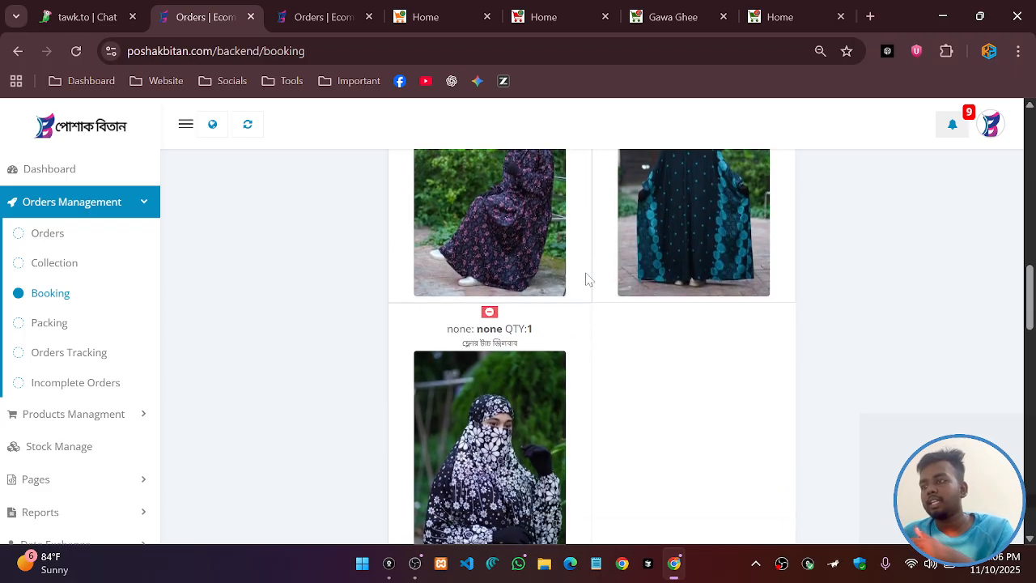
{"action": "scroll", "coordinate": [588, 276], "scroll_direction": "up", "scroll_amount": 10}
{"action": "scroll", "coordinate": [546, 271], "scroll_direction": "up", "scroll_amount": 2}
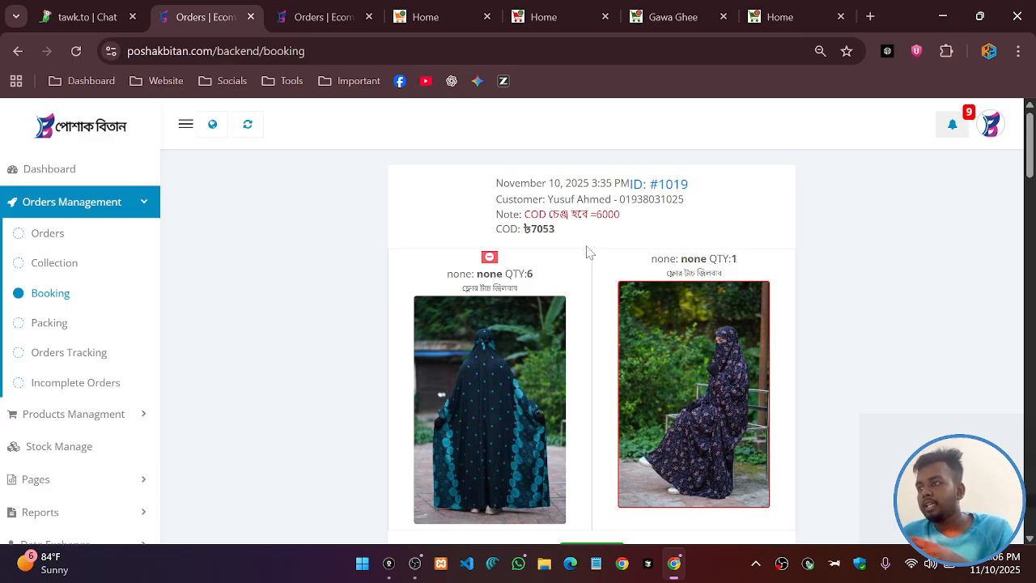
{"action": "scroll", "coordinate": [608, 248], "scroll_direction": "down", "scroll_amount": 1}
{"action": "scroll", "coordinate": [639, 307], "scroll_direction": "up", "scroll_amount": 1}
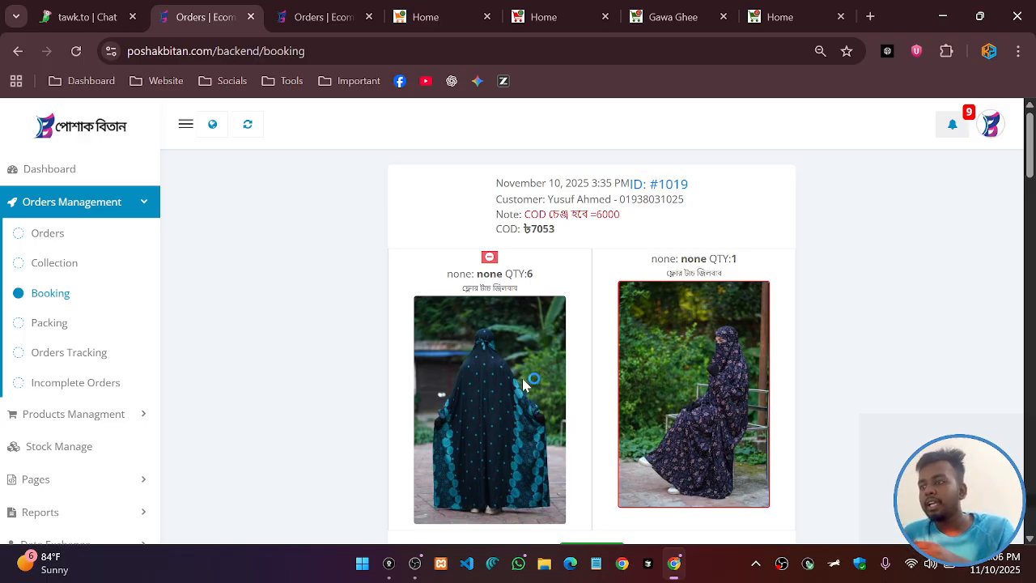
{"action": "left_click_drag", "start_coordinate": [596, 215], "coordinate": [629, 211]}
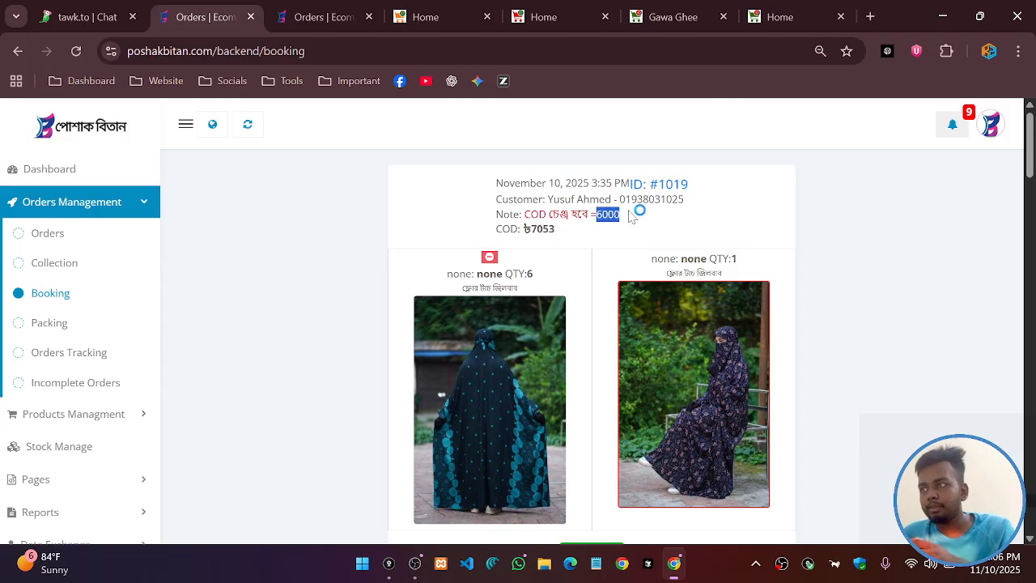
{"action": "left_click", "coordinate": [629, 211]}
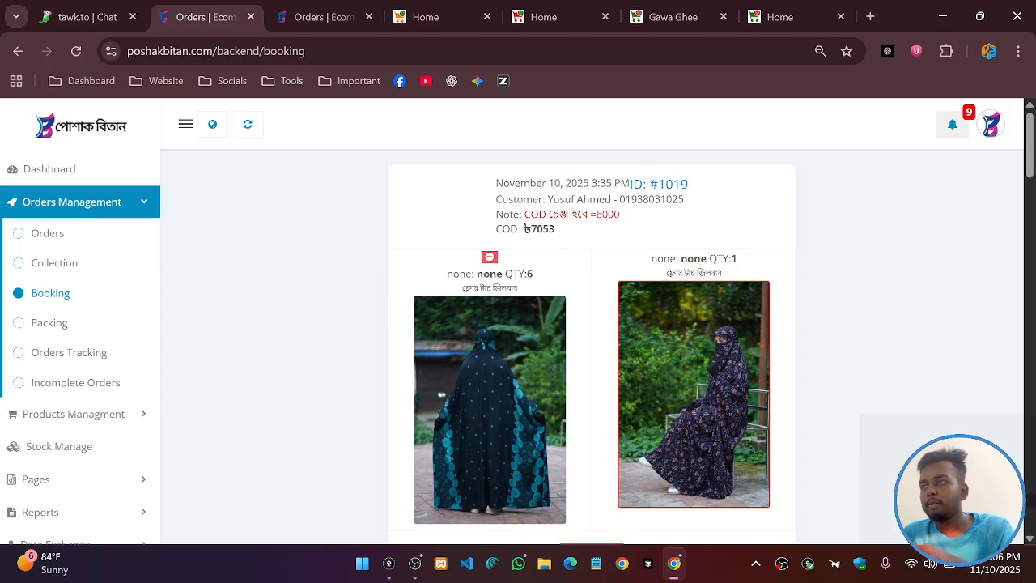
{"action": "left_click_drag", "start_coordinate": [568, 214], "coordinate": [597, 215]}
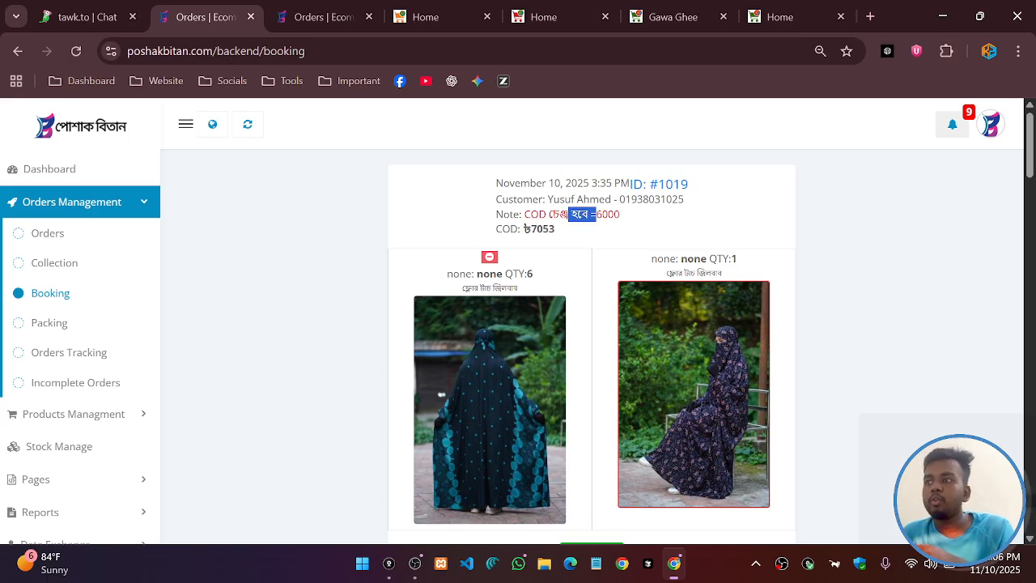
{"action": "left_click", "coordinate": [395, 287]}
{"action": "scroll", "coordinate": [537, 268], "scroll_direction": "down", "scroll_amount": 2}
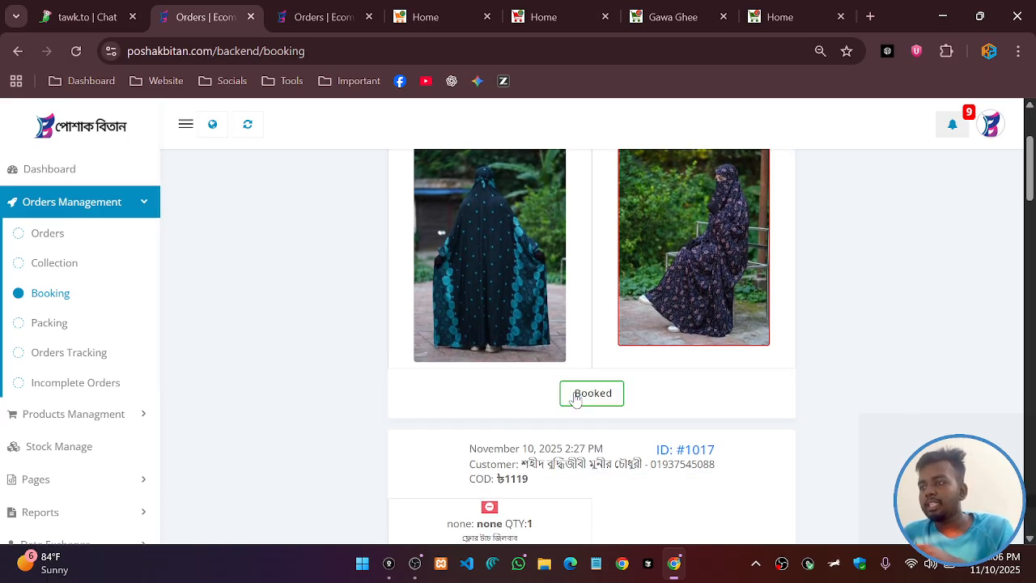
{"action": "scroll", "coordinate": [587, 253], "scroll_direction": "up", "scroll_amount": 2}
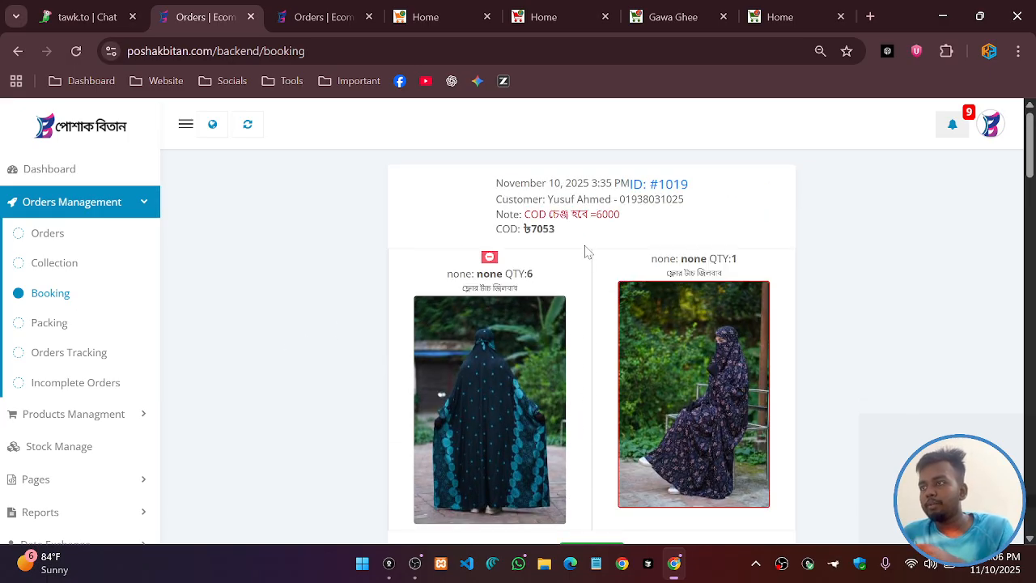
{"action": "left_click", "coordinate": [41, 325]}
{"action": "scroll", "coordinate": [658, 261], "scroll_direction": "down", "scroll_amount": 2}
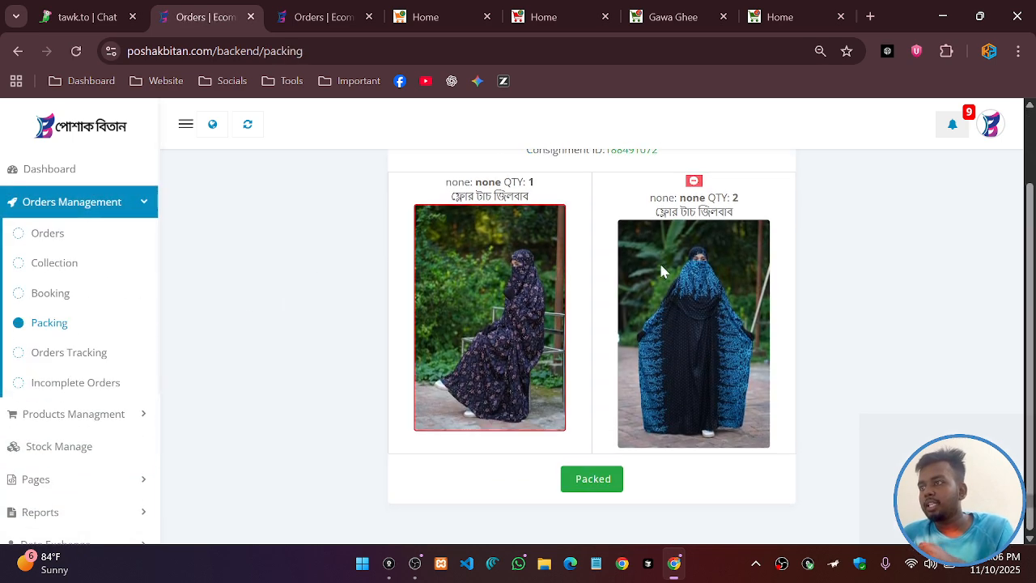
{"action": "scroll", "coordinate": [658, 261], "scroll_direction": "up", "scroll_amount": 2}
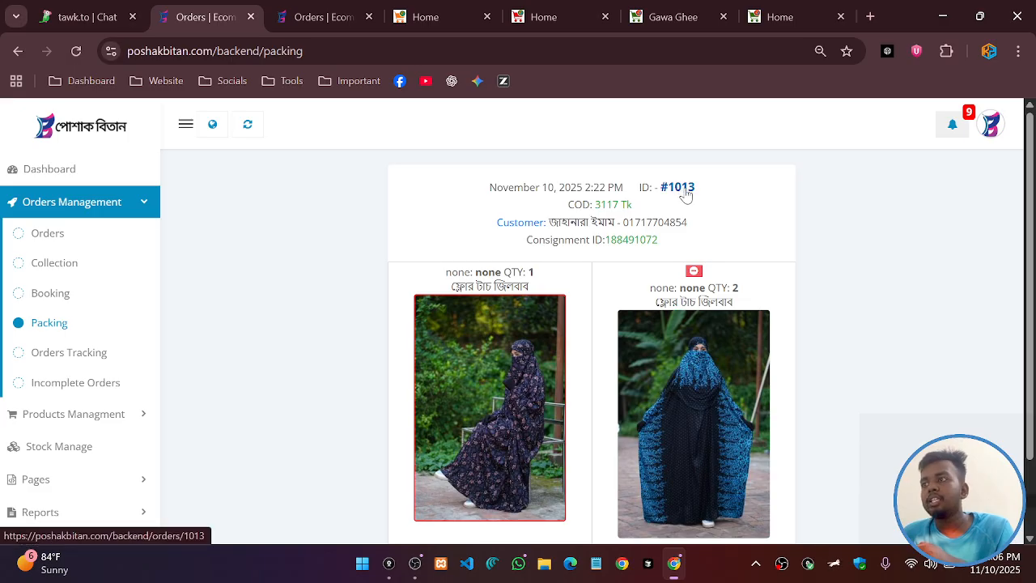
{"action": "scroll", "coordinate": [665, 255], "scroll_direction": "down", "scroll_amount": 3}
{"action": "scroll", "coordinate": [665, 254], "scroll_direction": "up", "scroll_amount": 3}
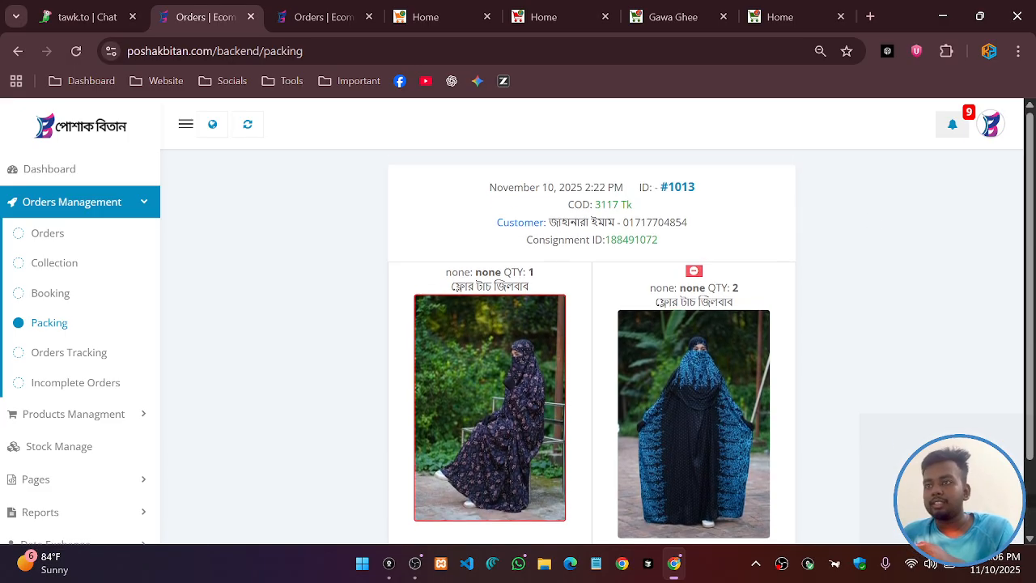
{"action": "left_click", "coordinate": [62, 299]}
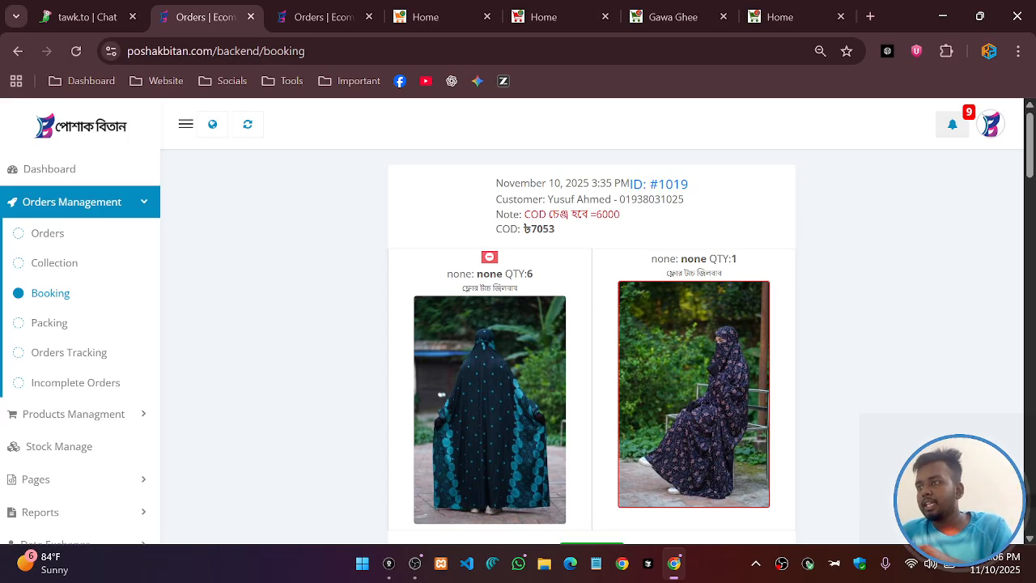
{"action": "scroll", "coordinate": [591, 348], "scroll_direction": "down", "scroll_amount": 4}
Book the ৳7053 order with the courier and check its consignment ID on the Packing page
{"action": "left_click", "coordinate": [593, 232]}
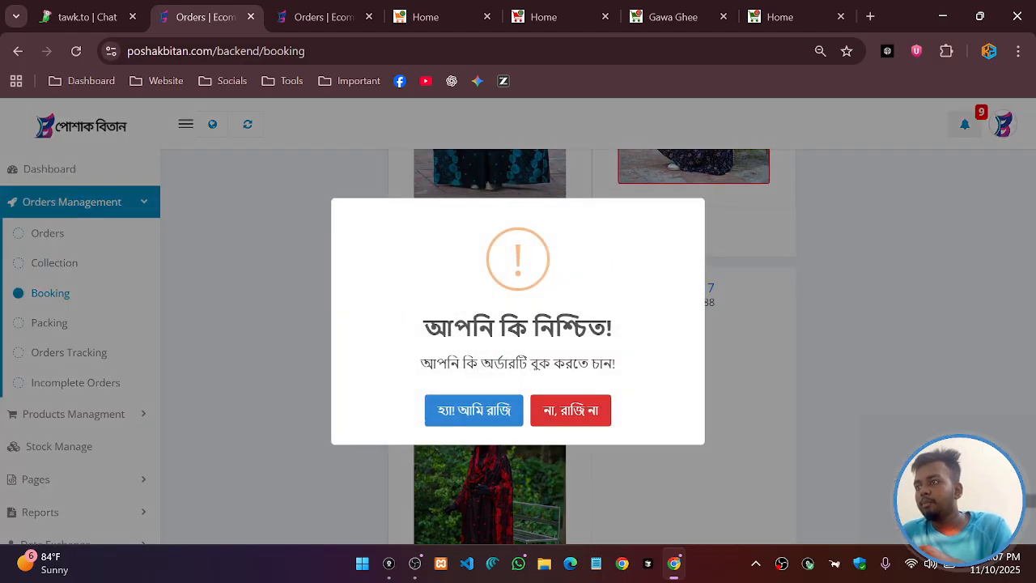
{"action": "left_click", "coordinate": [493, 417]}
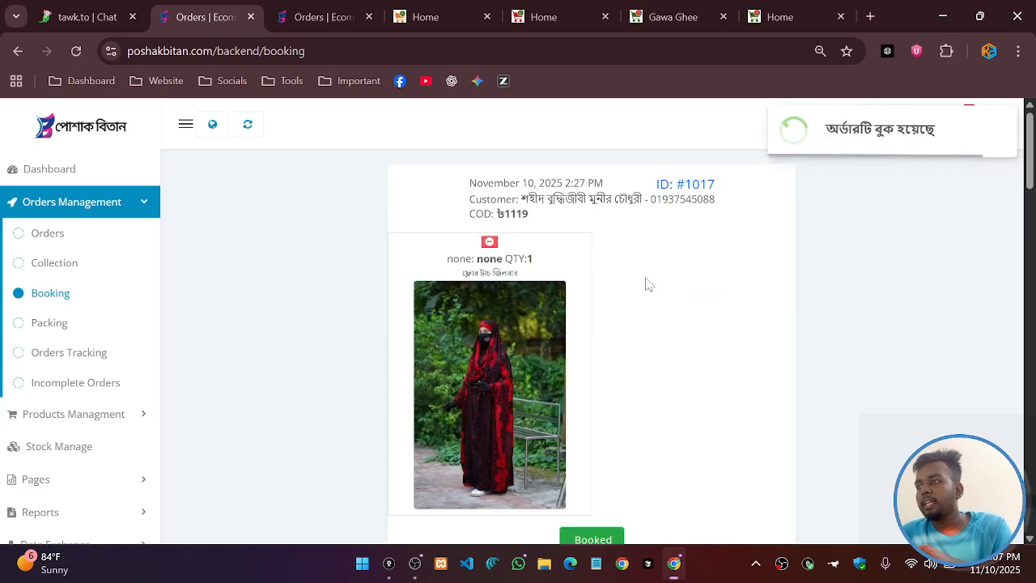
{"action": "left_click", "coordinate": [50, 323]}
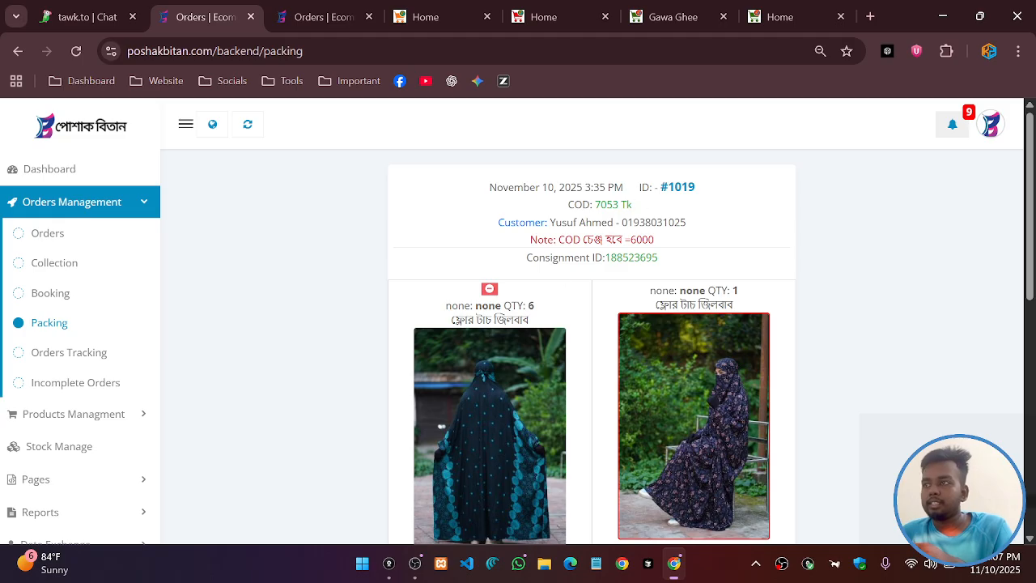
{"action": "left_click_drag", "start_coordinate": [605, 257], "coordinate": [692, 260]}
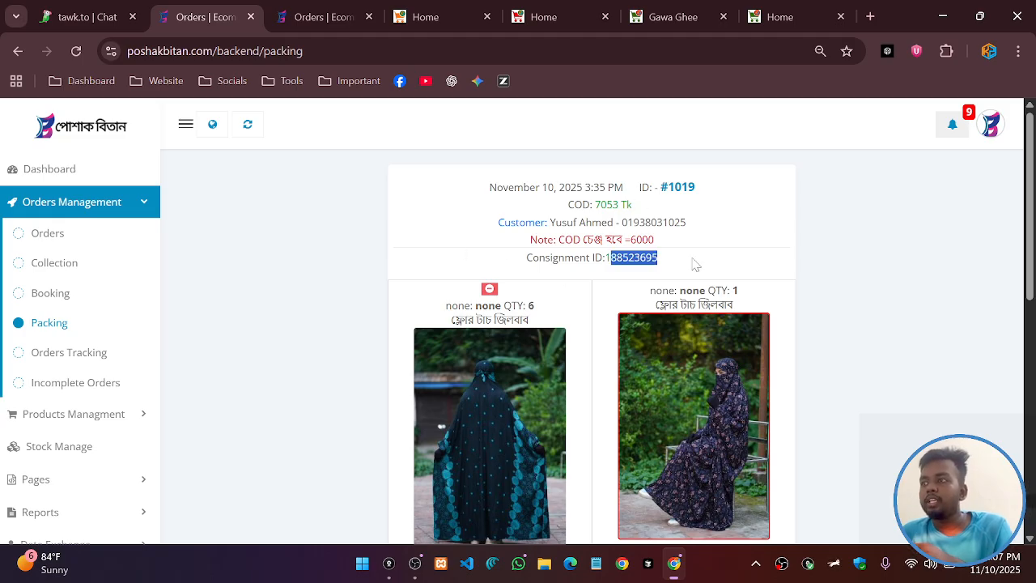
{"action": "left_click", "coordinate": [628, 272]}
{"action": "left_click_drag", "start_coordinate": [605, 258], "coordinate": [660, 262]}
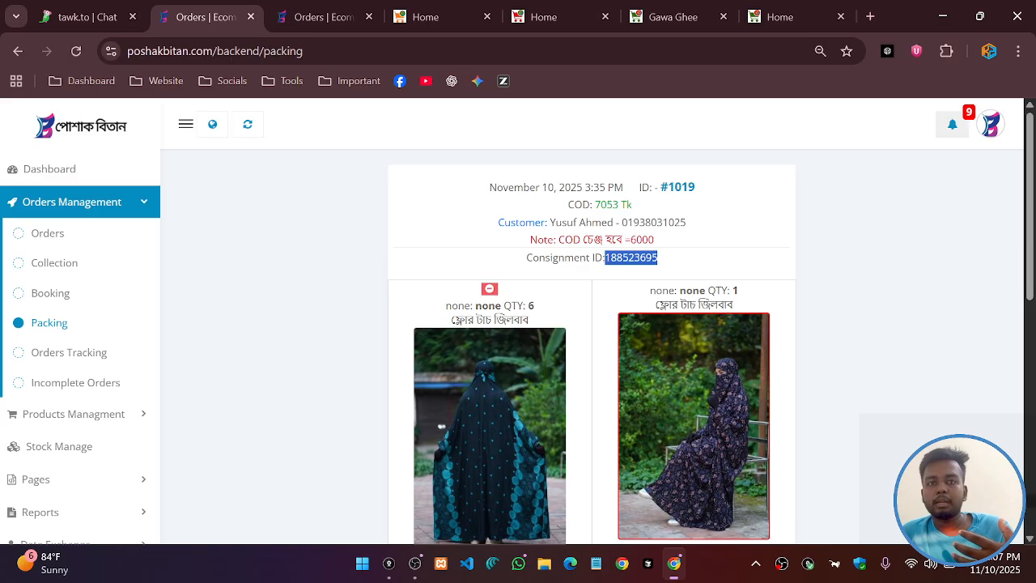
{"action": "left_click", "coordinate": [649, 273]}
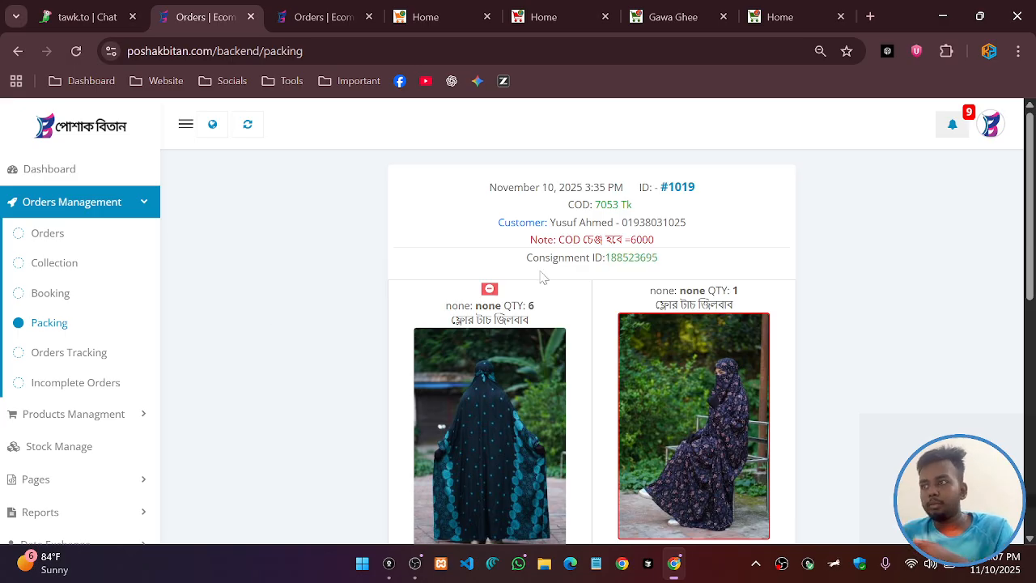
{"action": "scroll", "coordinate": [654, 302], "scroll_direction": "down", "scroll_amount": 1}
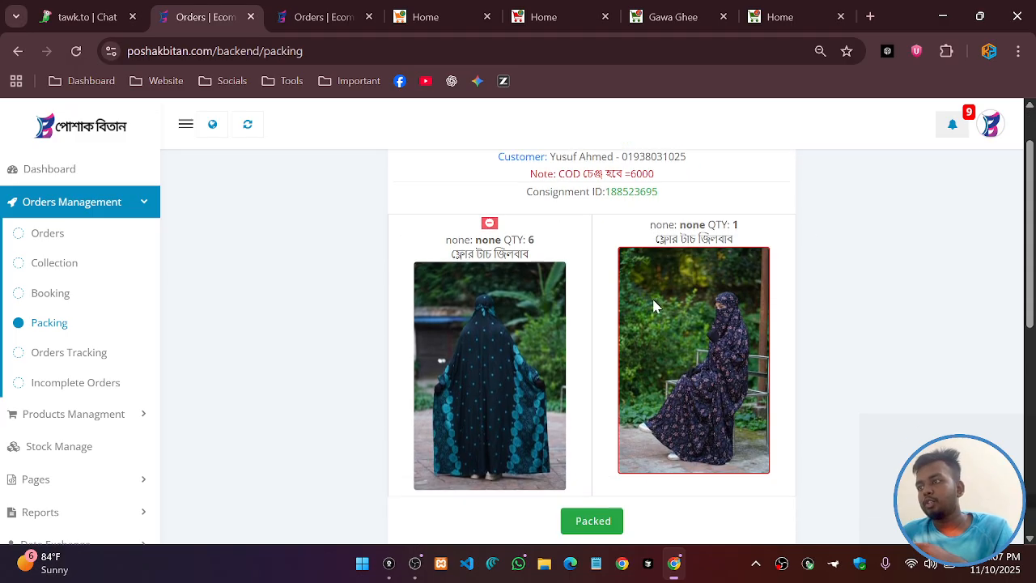
{"action": "scroll", "coordinate": [602, 319], "scroll_direction": "up", "scroll_amount": 1}
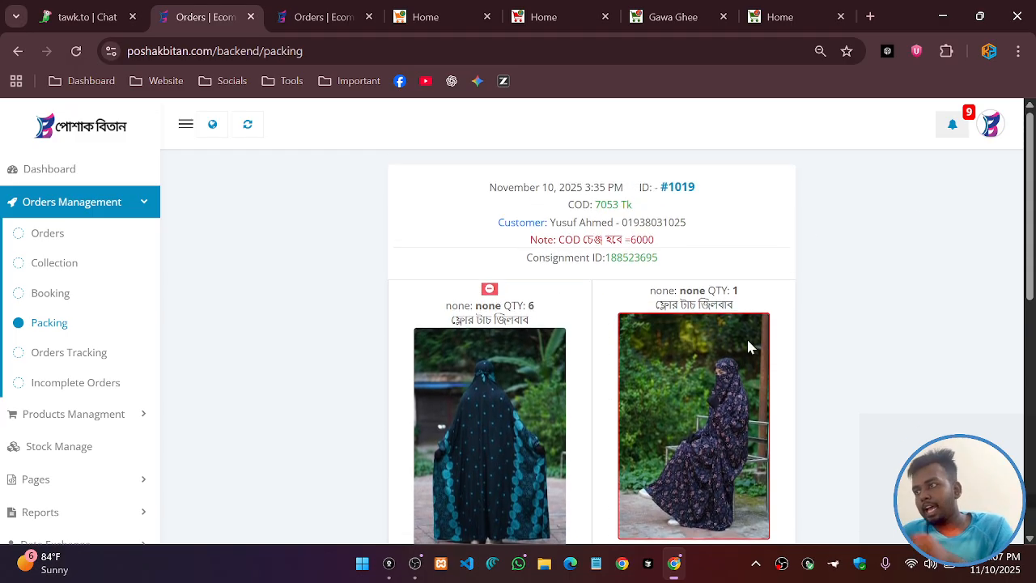
{"action": "scroll", "coordinate": [518, 311], "scroll_direction": "down", "scroll_amount": 1}
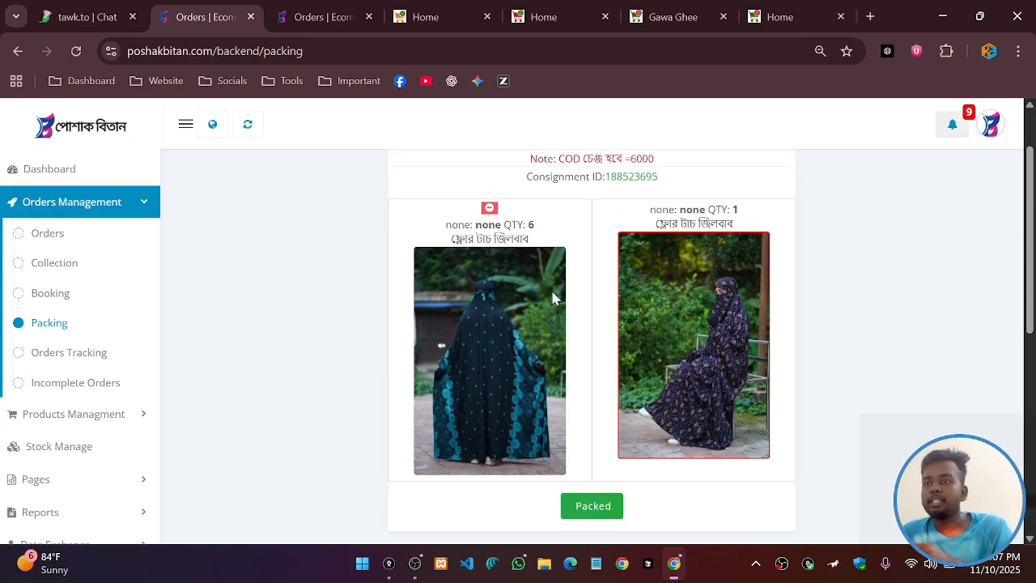
Open the Booking queue and scroll down to order #1016's items
{"action": "left_click", "coordinate": [65, 296]}
{"action": "scroll", "coordinate": [631, 348], "scroll_direction": "down", "scroll_amount": 5}
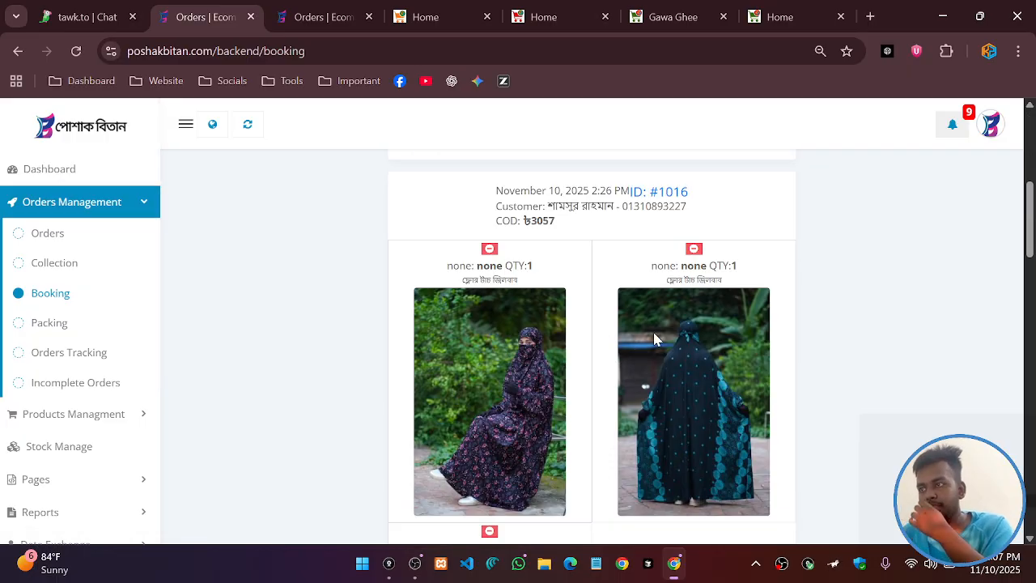
{"action": "scroll", "coordinate": [543, 342], "scroll_direction": "down", "scroll_amount": 1}
{"action": "scroll", "coordinate": [547, 324], "scroll_direction": "up", "scroll_amount": 2}
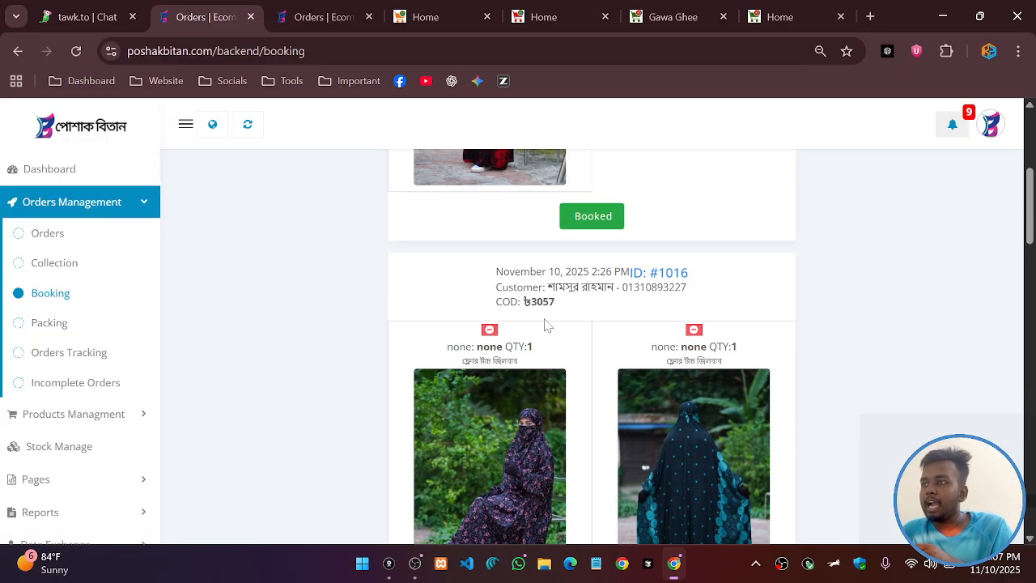
{"action": "scroll", "coordinate": [596, 300], "scroll_direction": "down", "scroll_amount": 4}
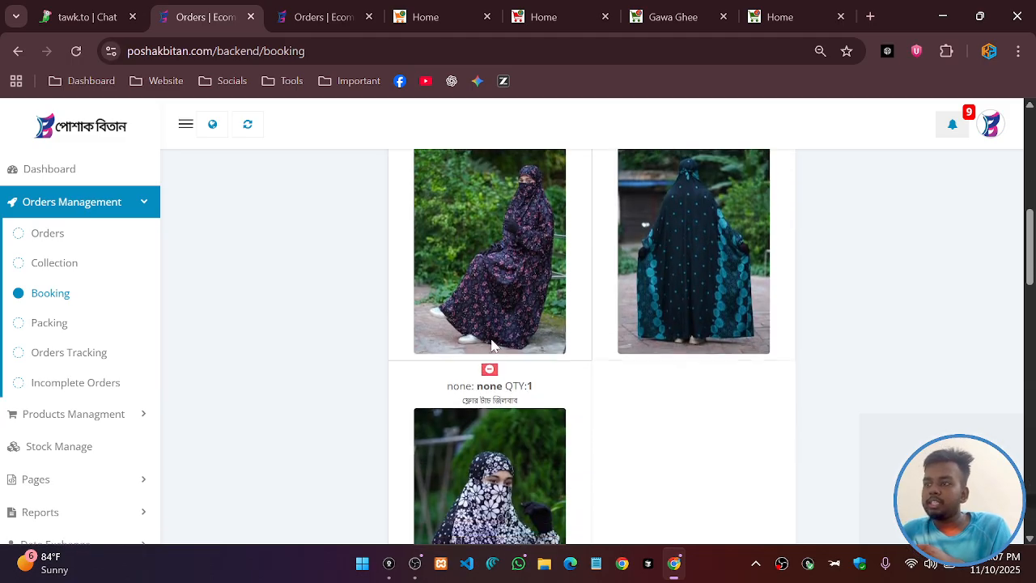
Check off the second item of order #1016
{"action": "scroll", "coordinate": [588, 314], "scroll_direction": "up", "scroll_amount": 2}
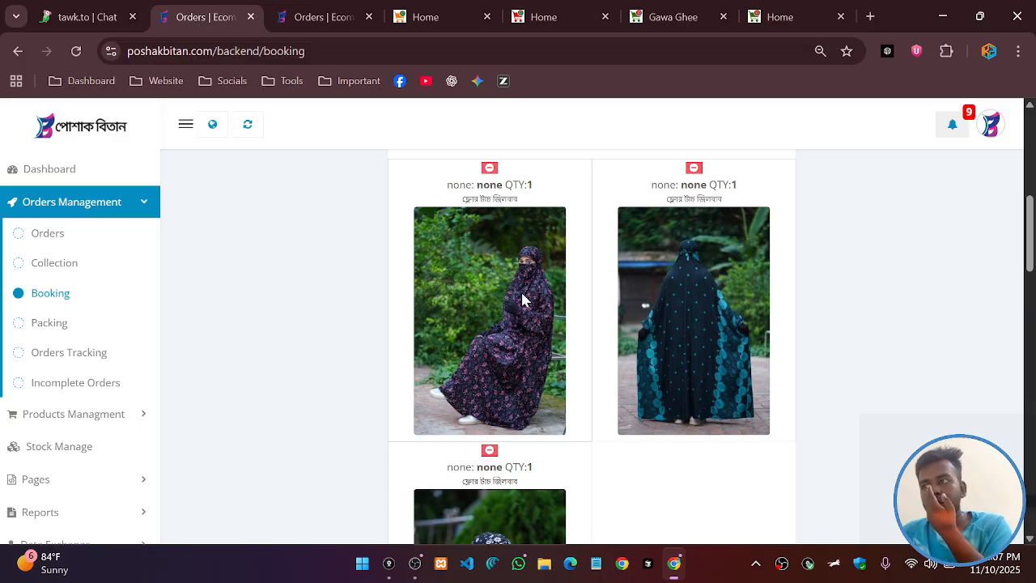
{"action": "scroll", "coordinate": [545, 301], "scroll_direction": "up", "scroll_amount": 1}
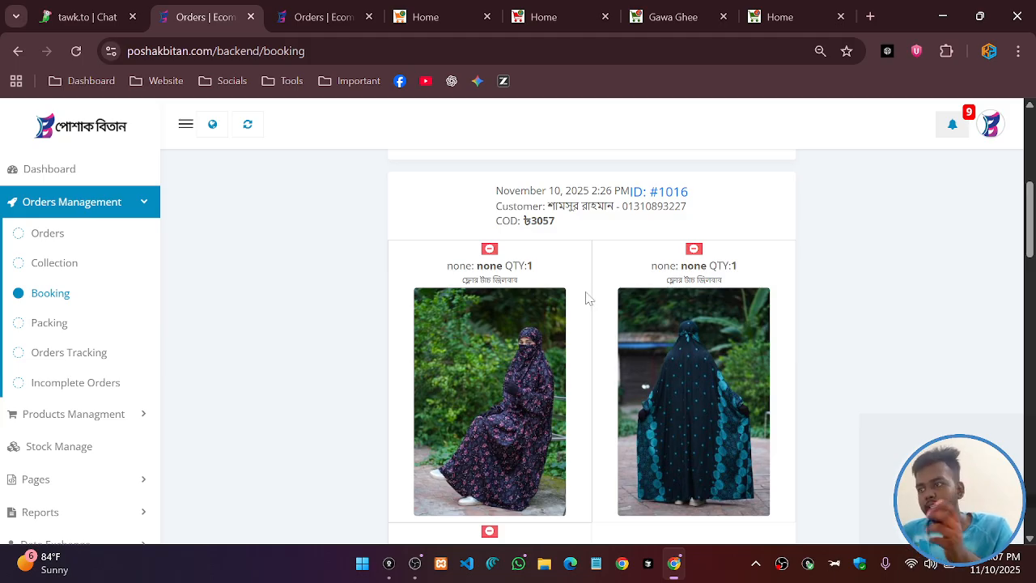
{"action": "left_click", "coordinate": [694, 249]}
{"action": "left_click", "coordinate": [474, 411]}
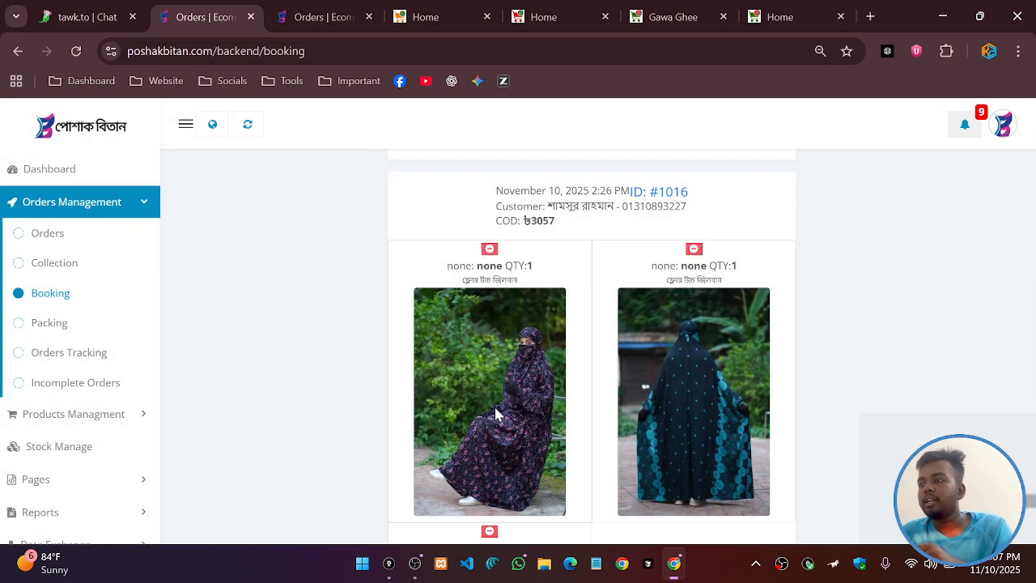
Look over the Collection list, then go back to the Booking queue
{"action": "left_click", "coordinate": [42, 261]}
{"action": "scroll", "coordinate": [733, 275], "scroll_direction": "down", "scroll_amount": 2}
{"action": "scroll", "coordinate": [680, 299], "scroll_direction": "down", "scroll_amount": 5}
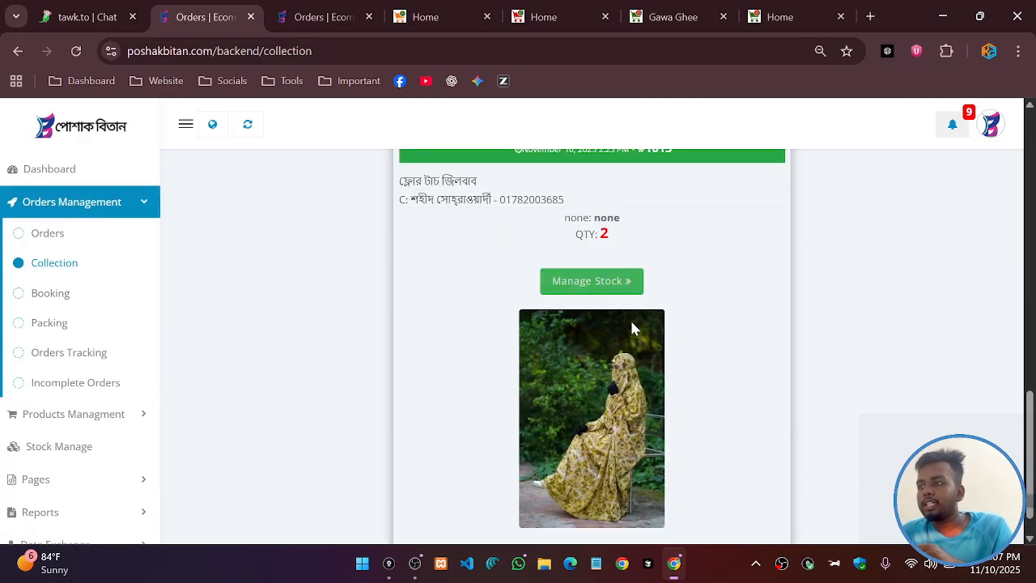
{"action": "scroll", "coordinate": [666, 313], "scroll_direction": "up", "scroll_amount": 2}
{"action": "scroll", "coordinate": [689, 269], "scroll_direction": "down", "scroll_amount": 2}
{"action": "scroll", "coordinate": [689, 268], "scroll_direction": "down", "scroll_amount": 1}
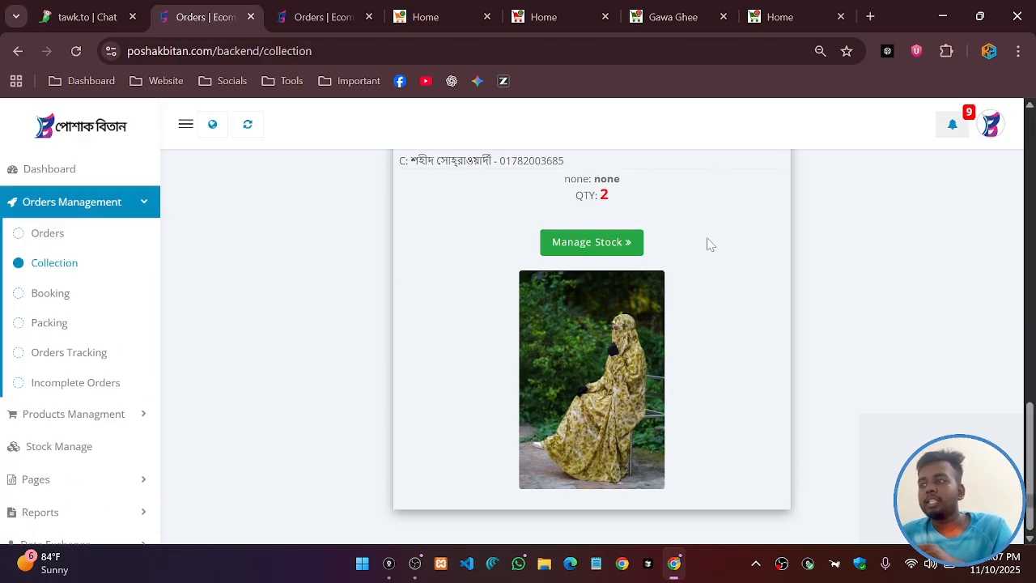
{"action": "left_click", "coordinate": [44, 303]}
{"action": "scroll", "coordinate": [534, 297], "scroll_direction": "down", "scroll_amount": 5}
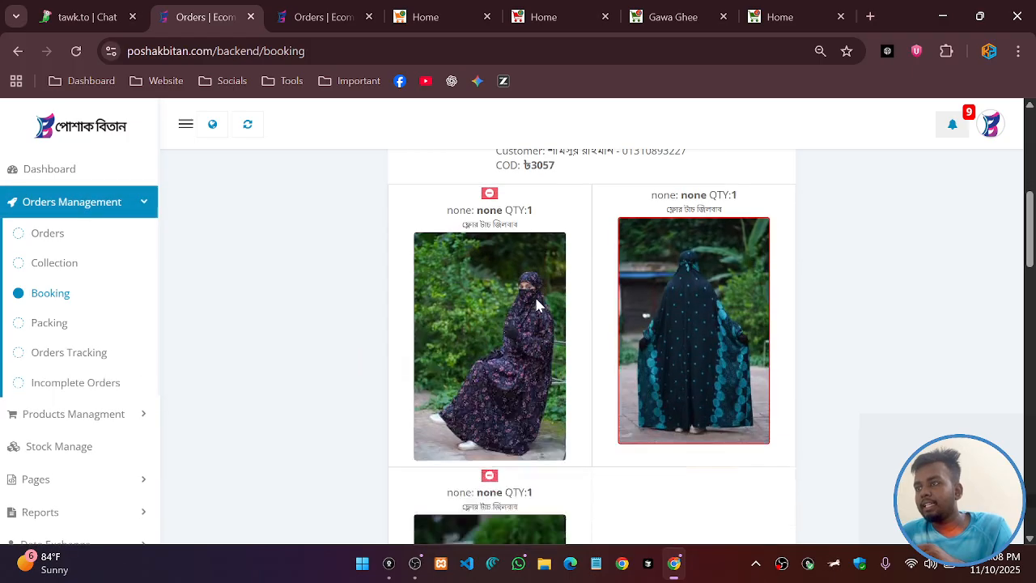
{"action": "scroll", "coordinate": [694, 279], "scroll_direction": "down", "scroll_amount": 1}
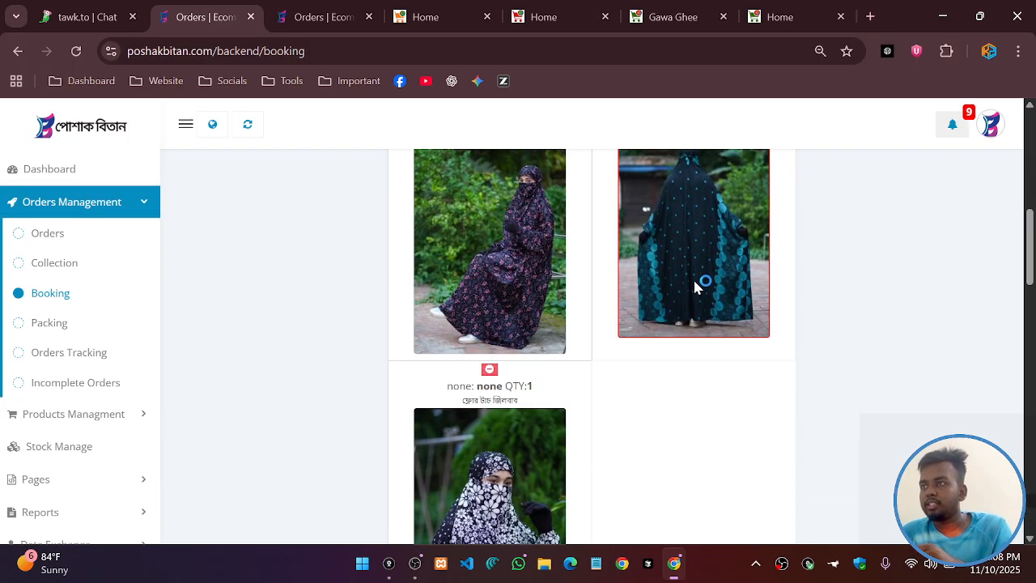
{"action": "scroll", "coordinate": [693, 283], "scroll_direction": "up", "scroll_amount": 1}
{"action": "scroll", "coordinate": [680, 299], "scroll_direction": "down", "scroll_amount": 1}
{"action": "scroll", "coordinate": [555, 388], "scroll_direction": "up", "scroll_amount": 2}
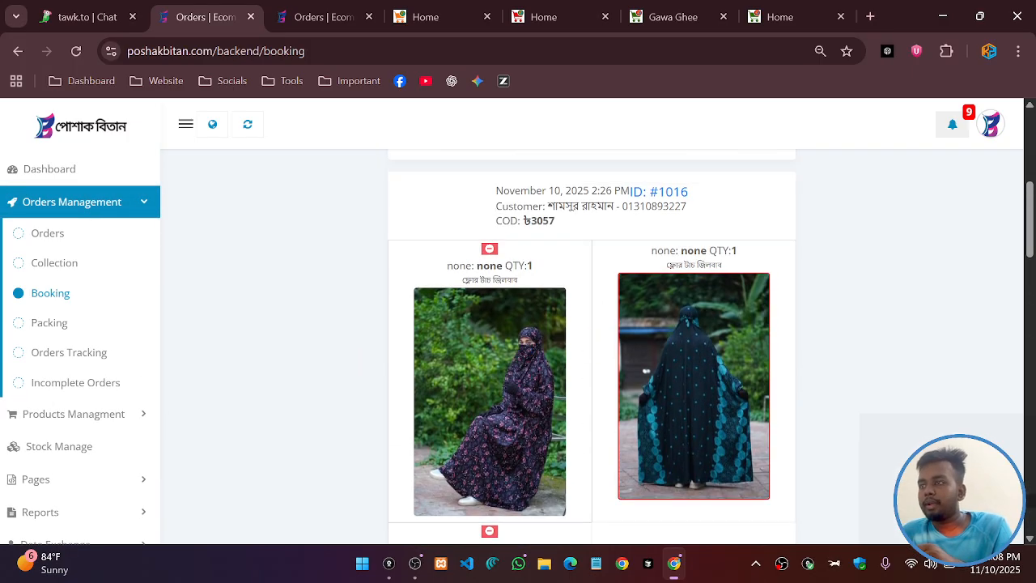
Check off the first item of order #1016
{"action": "left_click", "coordinate": [489, 250]}
{"action": "left_click", "coordinate": [484, 416]}
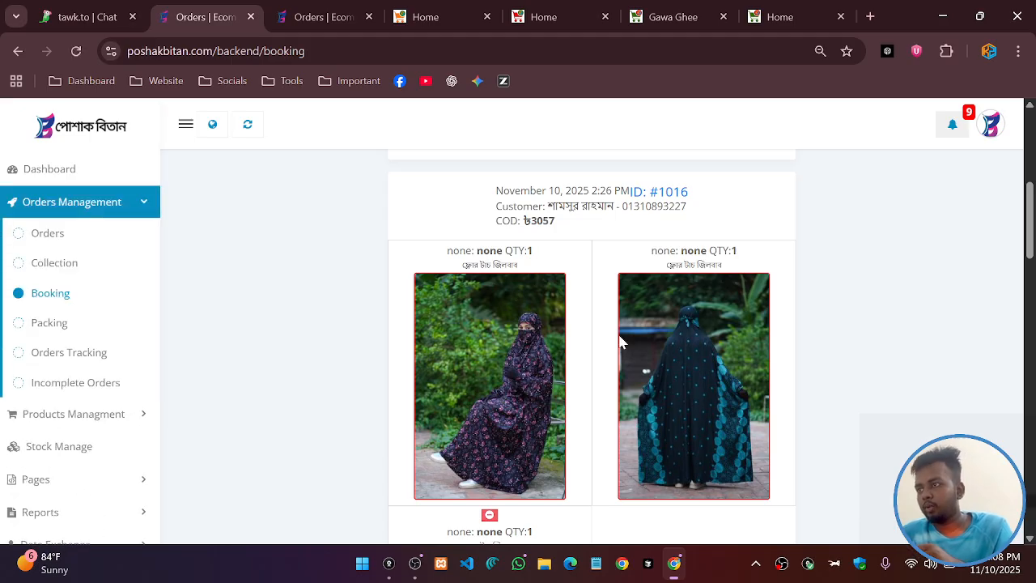
{"action": "scroll", "coordinate": [650, 345], "scroll_direction": "down", "scroll_amount": 2}
{"action": "scroll", "coordinate": [559, 324], "scroll_direction": "up", "scroll_amount": 1}
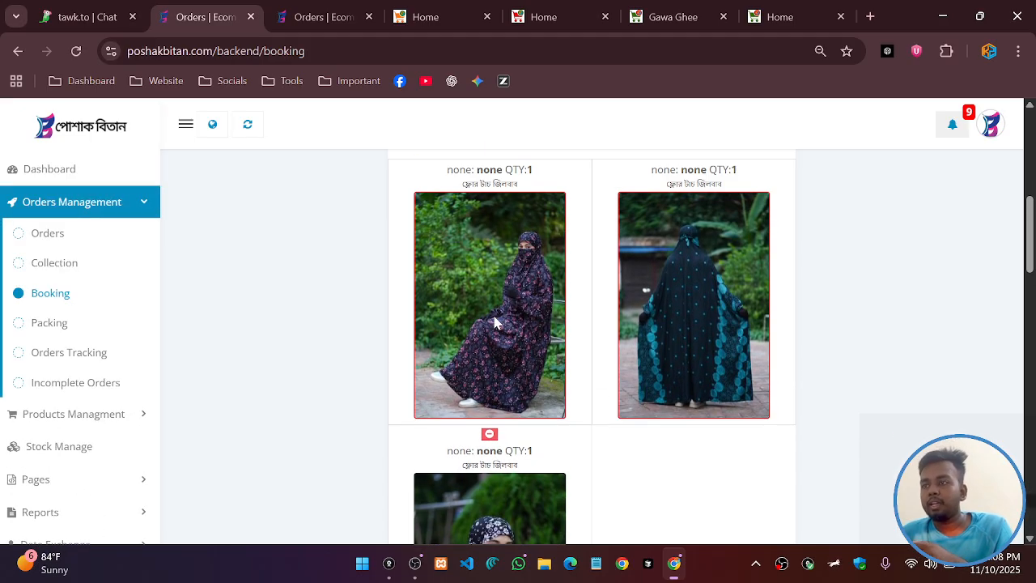
{"action": "scroll", "coordinate": [619, 305], "scroll_direction": "down", "scroll_amount": 1}
{"action": "scroll", "coordinate": [619, 305], "scroll_direction": "down", "scroll_amount": 3}
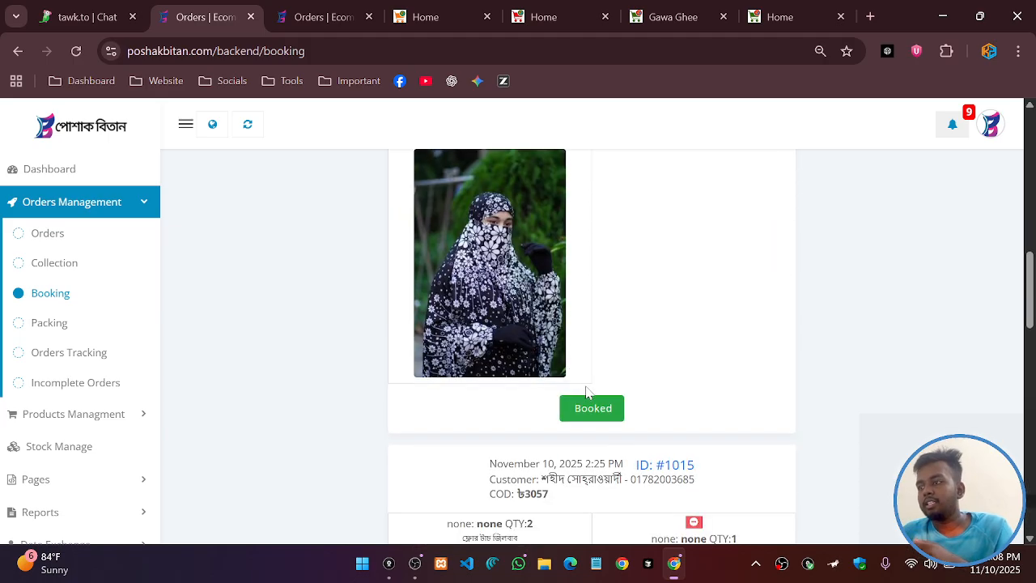
{"action": "scroll", "coordinate": [586, 393], "scroll_direction": "up", "scroll_amount": 4}
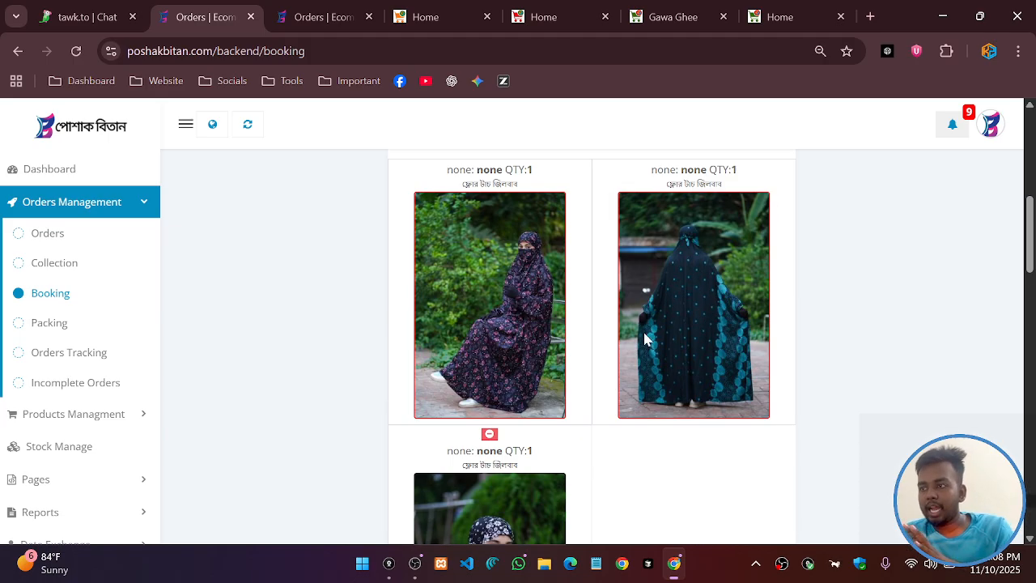
{"action": "scroll", "coordinate": [615, 336], "scroll_direction": "down", "scroll_amount": 4}
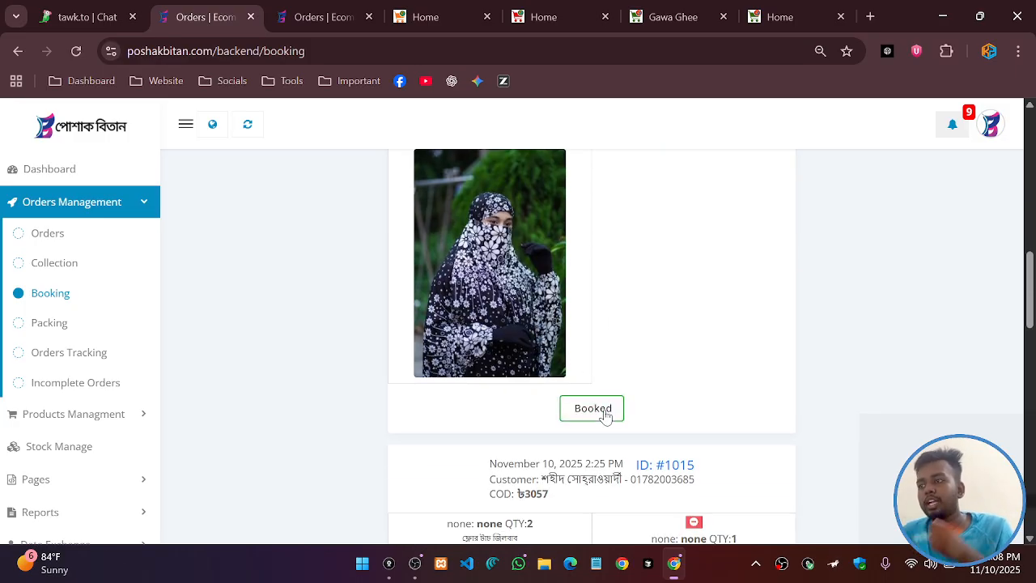
Press the Booked button under order #1016
{"action": "left_click", "coordinate": [605, 411]}
{"action": "scroll", "coordinate": [599, 328], "scroll_direction": "down", "scroll_amount": 5}
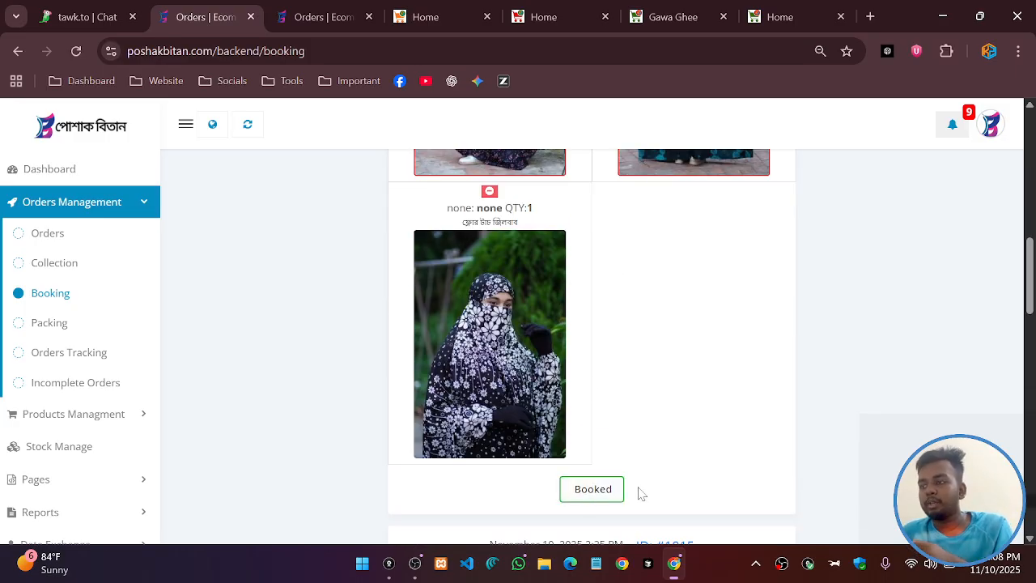
{"action": "left_click", "coordinate": [604, 492]}
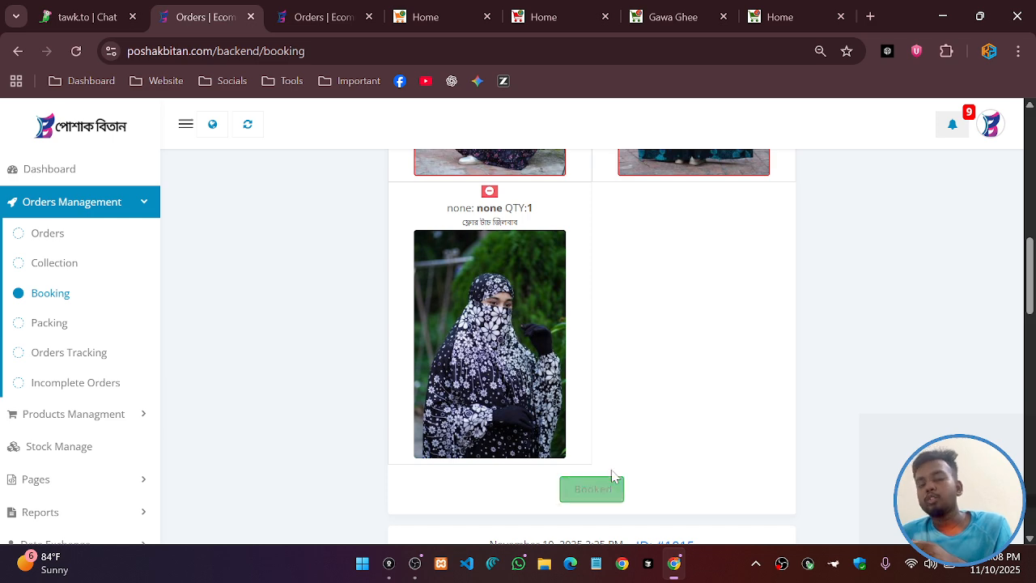
{"action": "scroll", "coordinate": [634, 437], "scroll_direction": "up", "scroll_amount": 2}
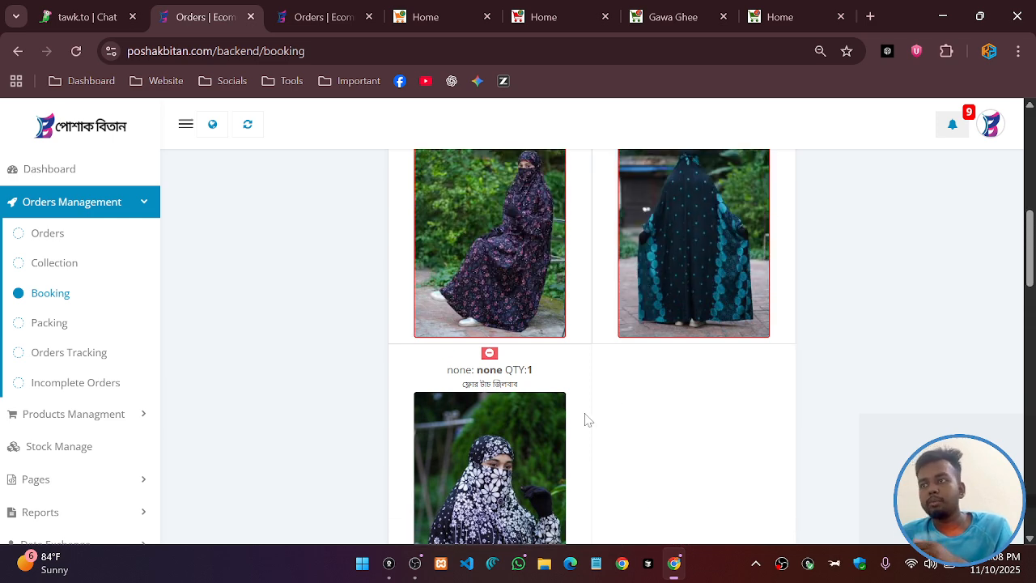
{"action": "scroll", "coordinate": [588, 420], "scroll_direction": "down", "scroll_amount": 3}
{"action": "scroll", "coordinate": [566, 368], "scroll_direction": "up", "scroll_amount": 3}
{"action": "scroll", "coordinate": [567, 368], "scroll_direction": "down", "scroll_amount": 1}
{"action": "scroll", "coordinate": [578, 372], "scroll_direction": "up", "scroll_amount": 1}
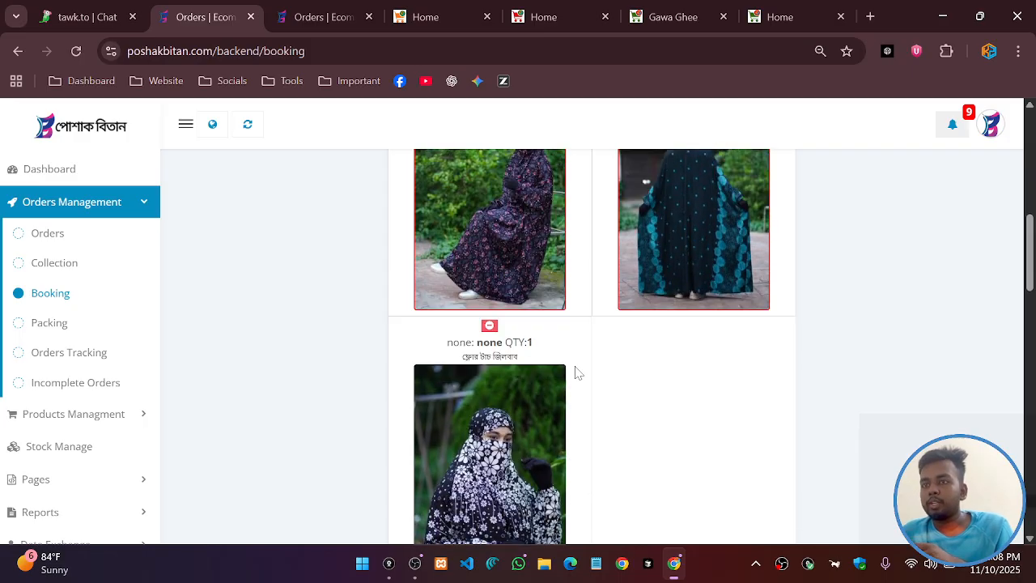
{"action": "scroll", "coordinate": [578, 372], "scroll_direction": "up", "scroll_amount": 2}
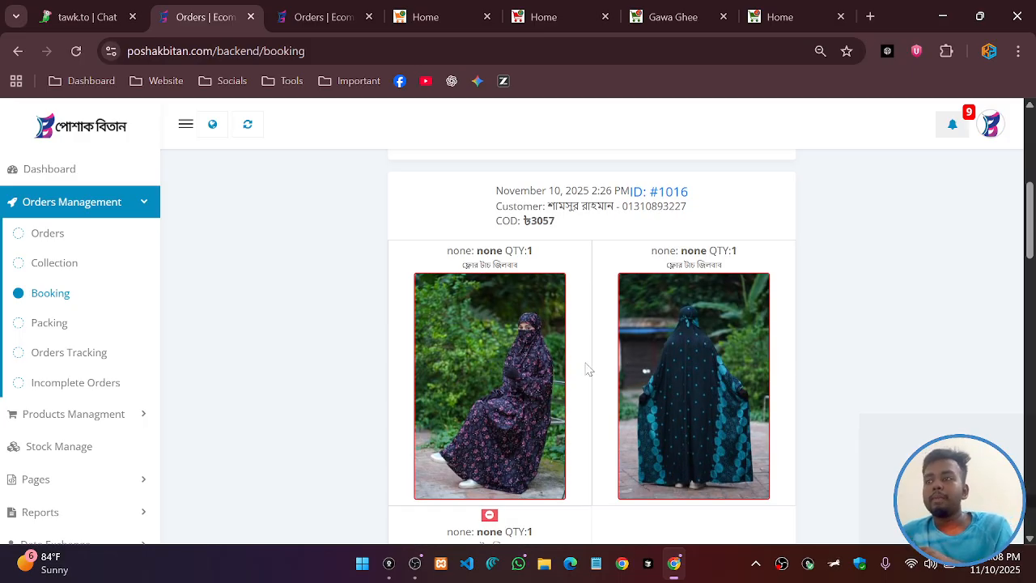
{"action": "scroll", "coordinate": [585, 365], "scroll_direction": "down", "scroll_amount": 4}
On the Packing page, check off order #1013's second item as packed
{"action": "left_click", "coordinate": [53, 323]}
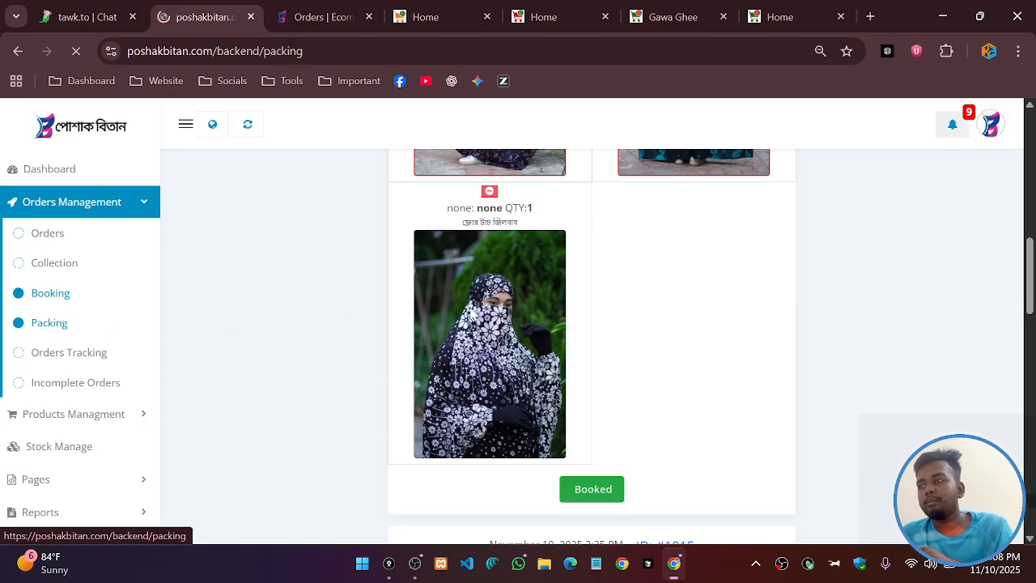
{"action": "scroll", "coordinate": [711, 333], "scroll_direction": "down", "scroll_amount": 5}
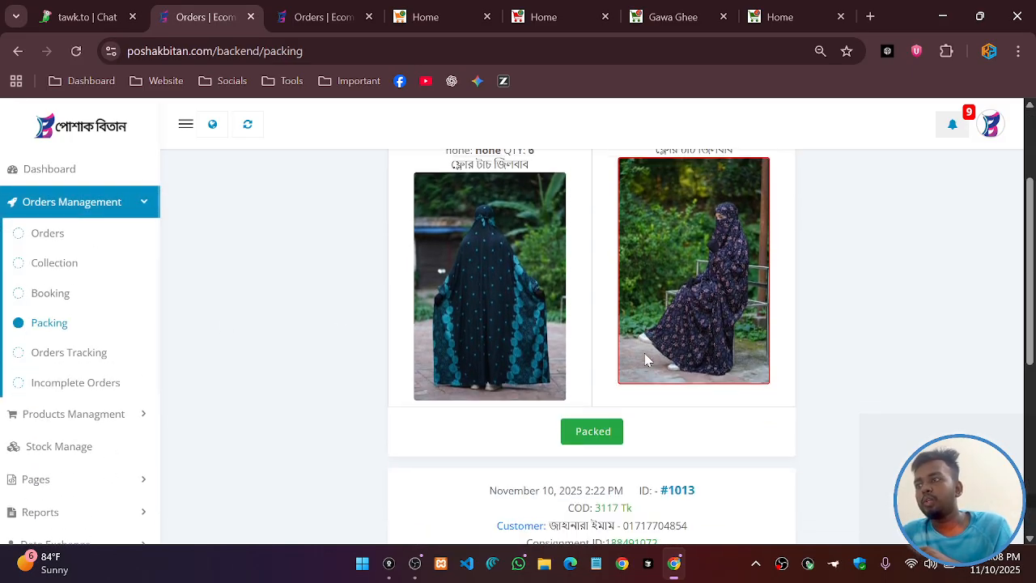
{"action": "scroll", "coordinate": [592, 346], "scroll_direction": "down", "scroll_amount": 1}
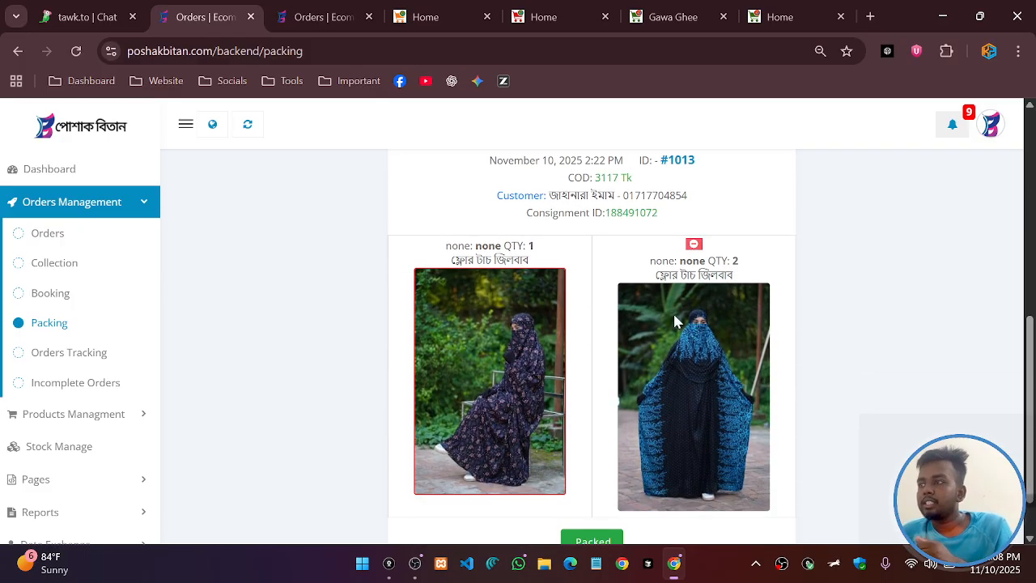
{"action": "left_click", "coordinate": [694, 243]}
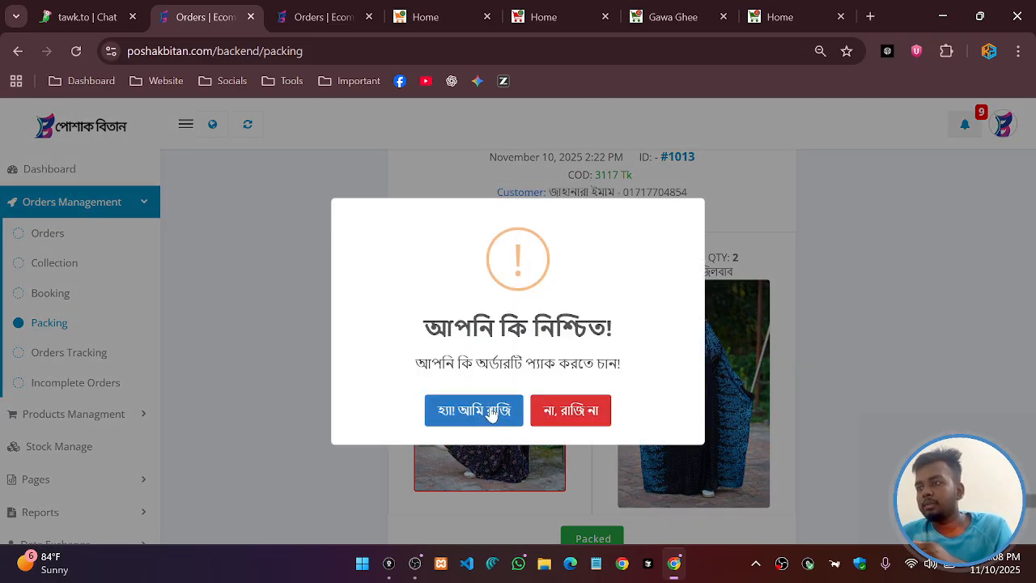
{"action": "left_click", "coordinate": [490, 410]}
{"action": "scroll", "coordinate": [578, 268], "scroll_direction": "up", "scroll_amount": 2}
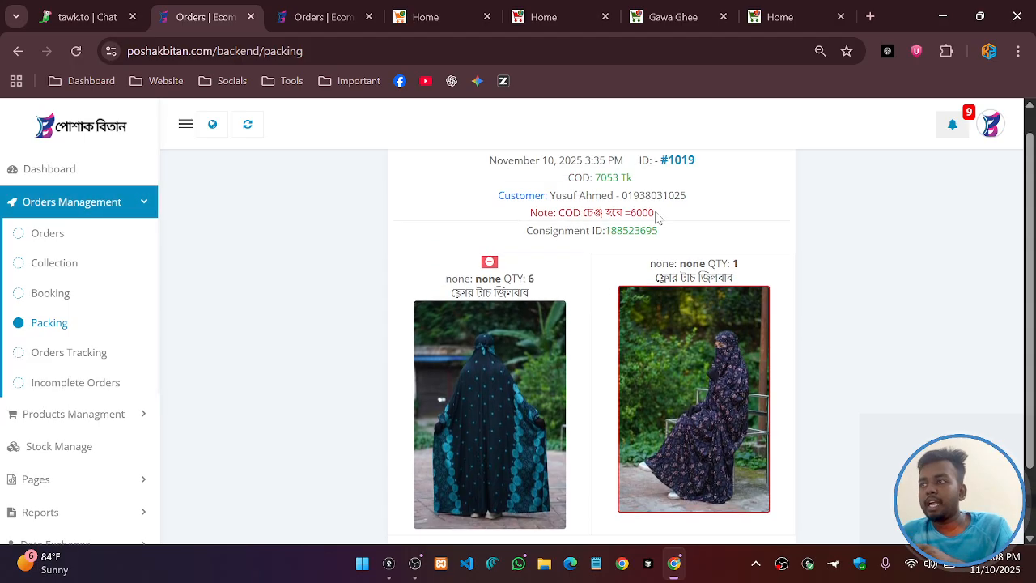
Back in the Booking queue, mark order #1016 as booked
{"action": "left_click", "coordinate": [48, 293]}
{"action": "scroll", "coordinate": [599, 344], "scroll_direction": "down", "scroll_amount": 4}
{"action": "scroll", "coordinate": [599, 344], "scroll_direction": "down", "scroll_amount": 5}
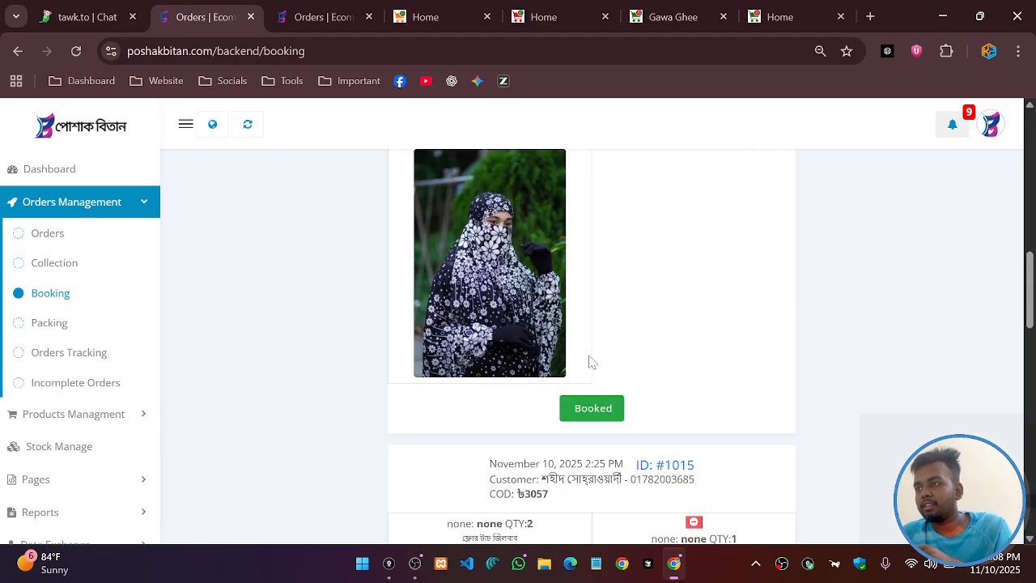
{"action": "left_click", "coordinate": [588, 411]}
{"action": "left_click", "coordinate": [478, 410]}
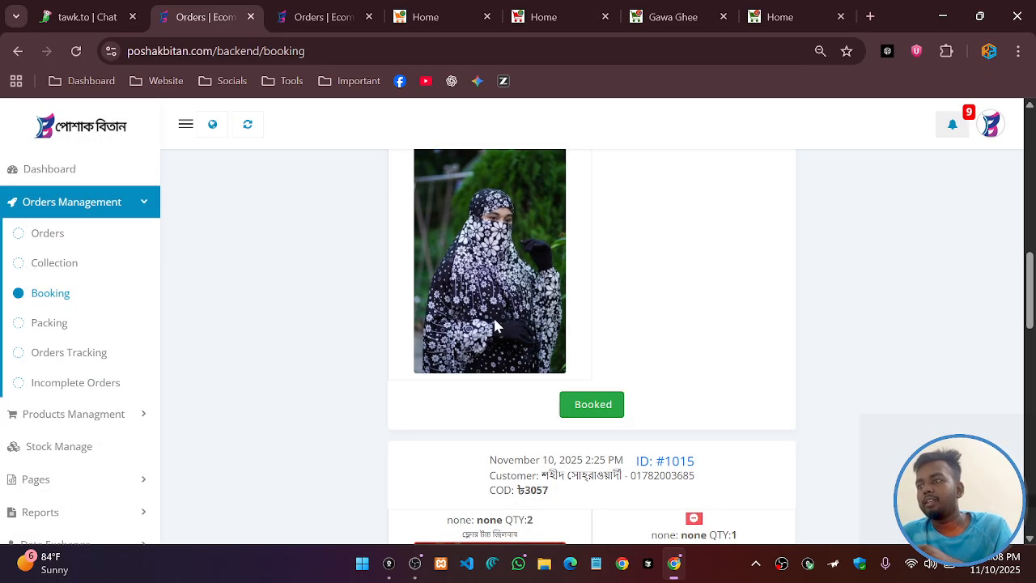
{"action": "scroll", "coordinate": [62, 330], "scroll_direction": "down", "scroll_amount": 3}
{"action": "left_click", "coordinate": [49, 323]}
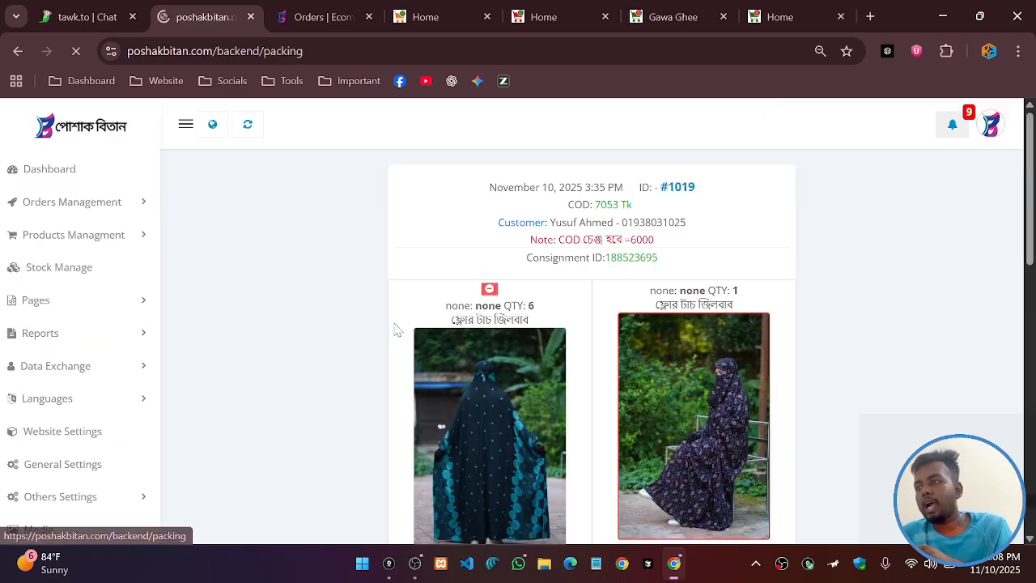
{"action": "scroll", "coordinate": [595, 316], "scroll_direction": "down", "scroll_amount": 10}
{"action": "scroll", "coordinate": [562, 342], "scroll_direction": "up", "scroll_amount": 4}
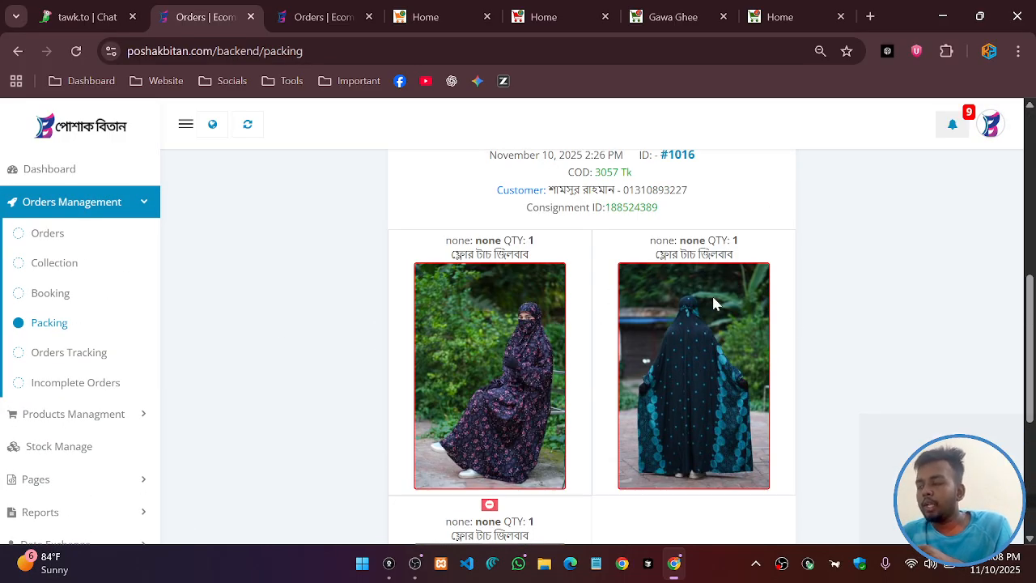
{"action": "scroll", "coordinate": [713, 304], "scroll_direction": "down", "scroll_amount": 4}
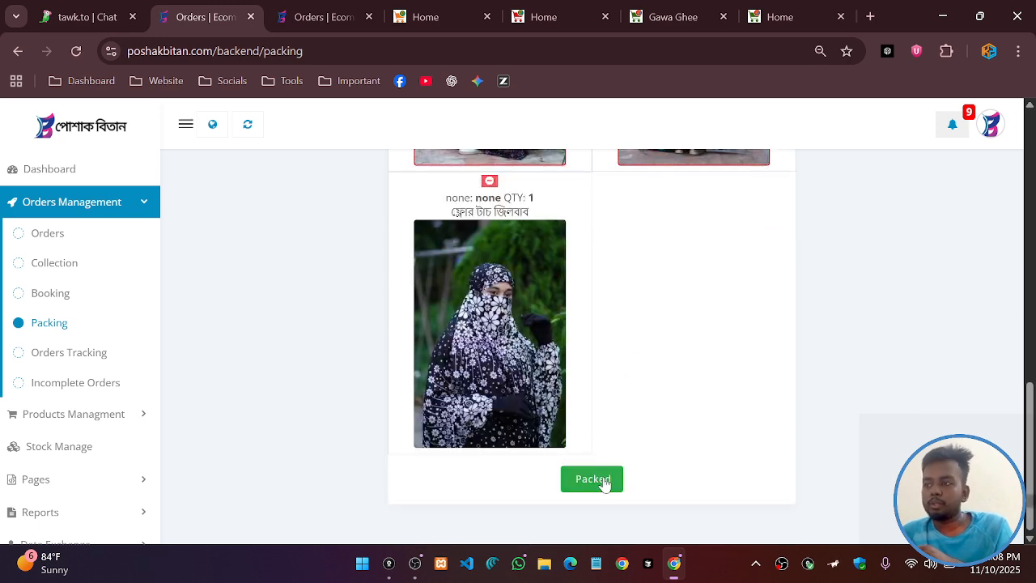
{"action": "left_click", "coordinate": [593, 479]}
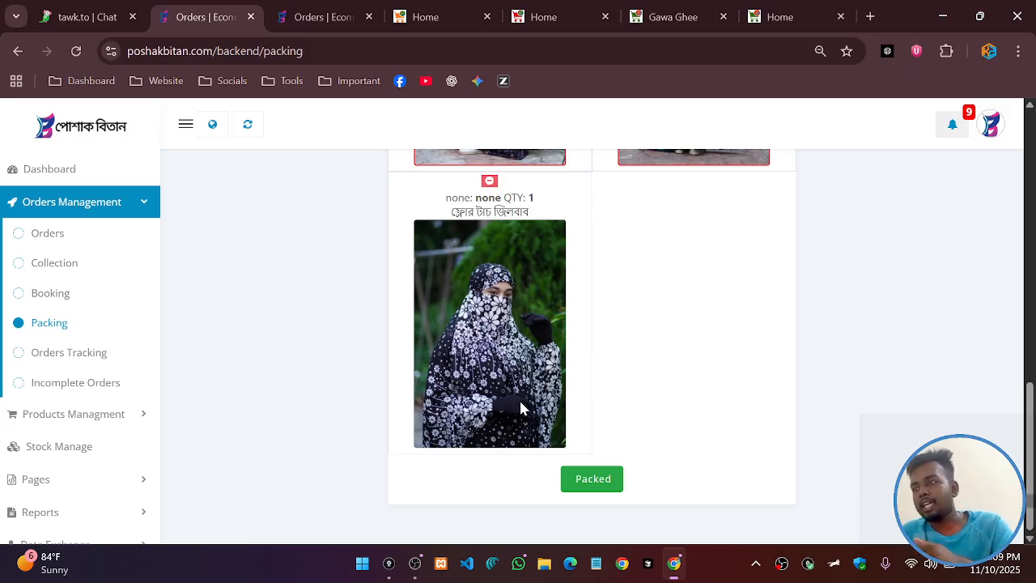
{"action": "scroll", "coordinate": [421, 374], "scroll_direction": "up", "scroll_amount": 4}
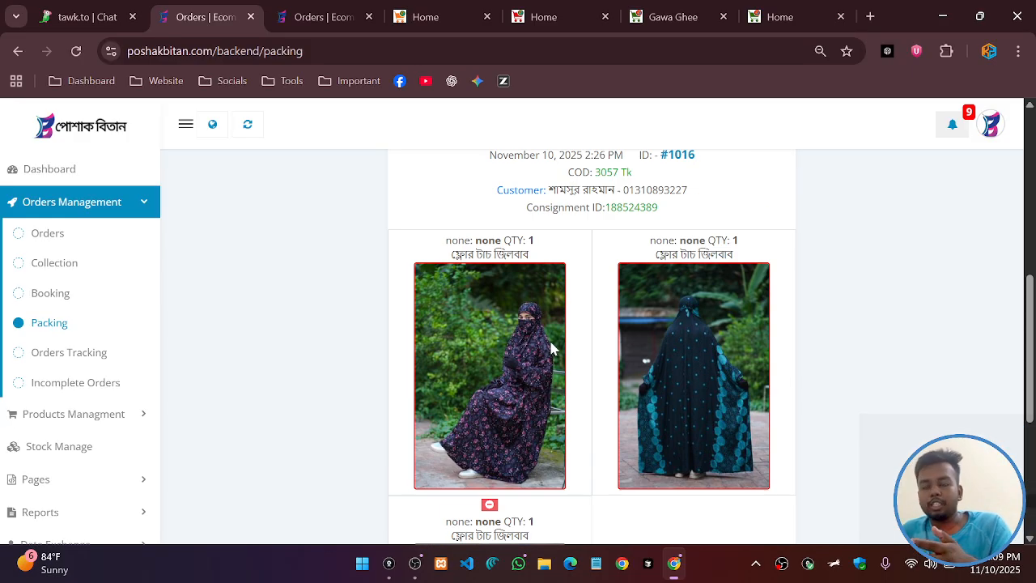
{"action": "scroll", "coordinate": [551, 348], "scroll_direction": "down", "scroll_amount": 4}
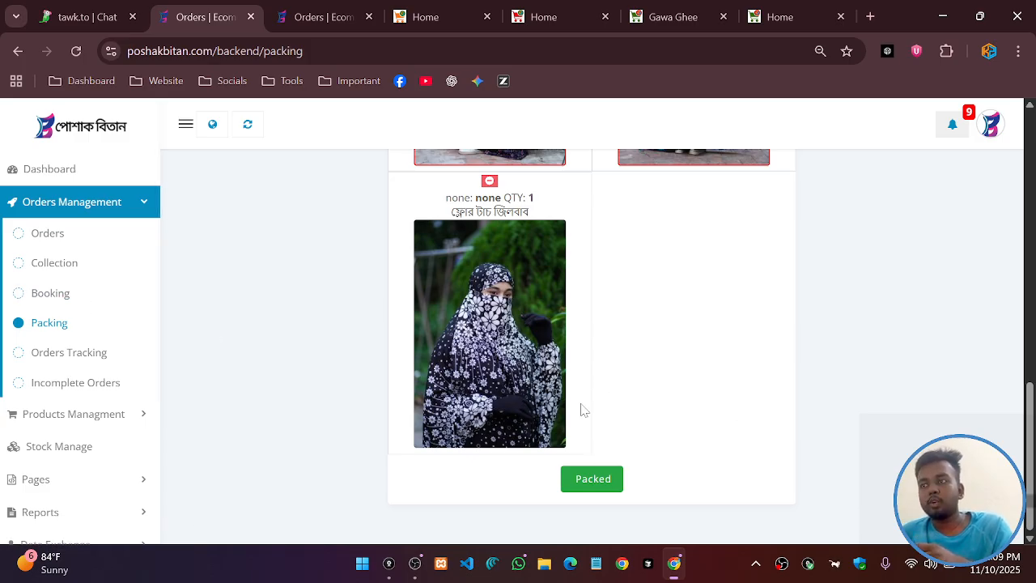
{"action": "scroll", "coordinate": [575, 372], "scroll_direction": "up", "scroll_amount": 2}
{"action": "scroll", "coordinate": [488, 390], "scroll_direction": "down", "scroll_amount": 6}
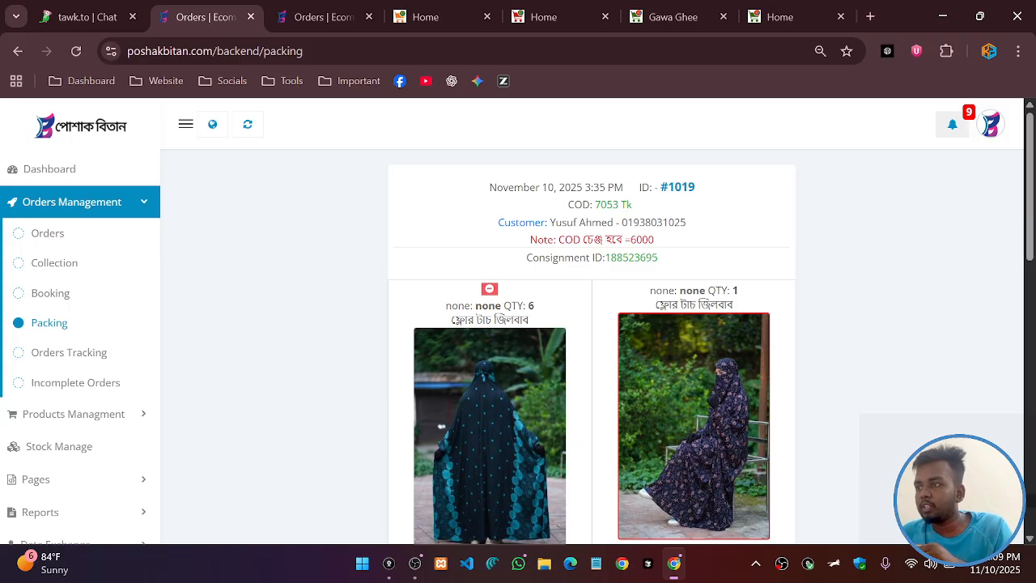
Mark order #1019 (consignment 188523695) as packed
{"action": "left_click_drag", "start_coordinate": [604, 257], "coordinate": [667, 262]}
{"action": "left_click", "coordinate": [851, 264]}
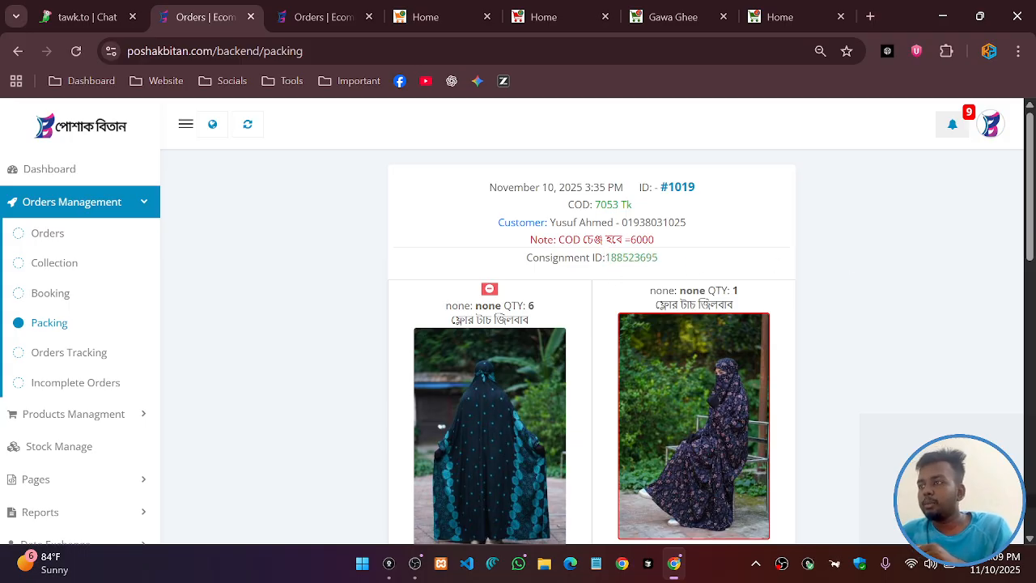
{"action": "scroll", "coordinate": [629, 255], "scroll_direction": "down", "scroll_amount": 2}
{"action": "scroll", "coordinate": [634, 249], "scroll_direction": "up", "scroll_amount": 2}
{"action": "scroll", "coordinate": [461, 409], "scroll_direction": "down", "scroll_amount": 2}
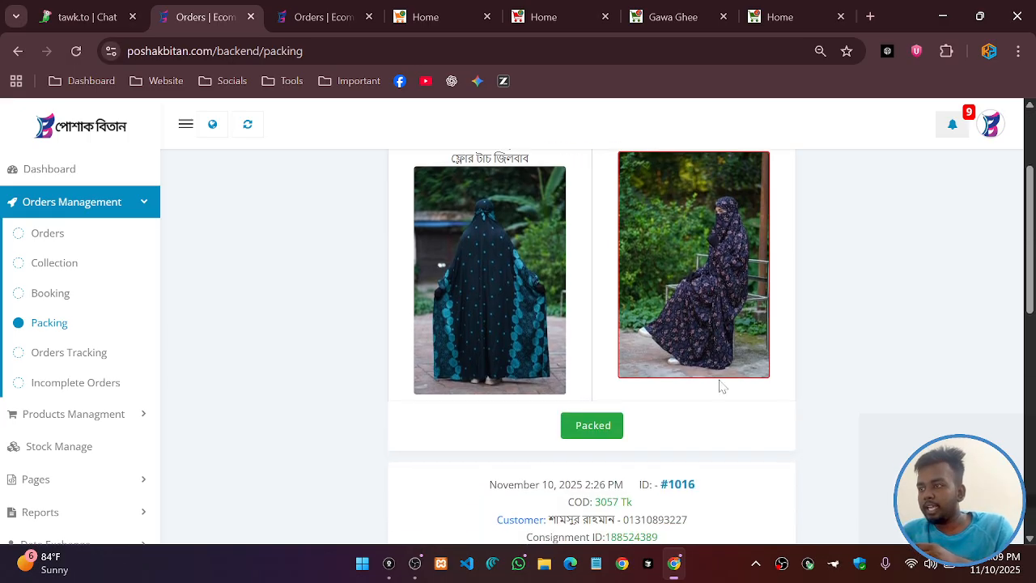
{"action": "scroll", "coordinate": [723, 387], "scroll_direction": "down", "scroll_amount": 1}
{"action": "scroll", "coordinate": [590, 398], "scroll_direction": "up", "scroll_amount": 2}
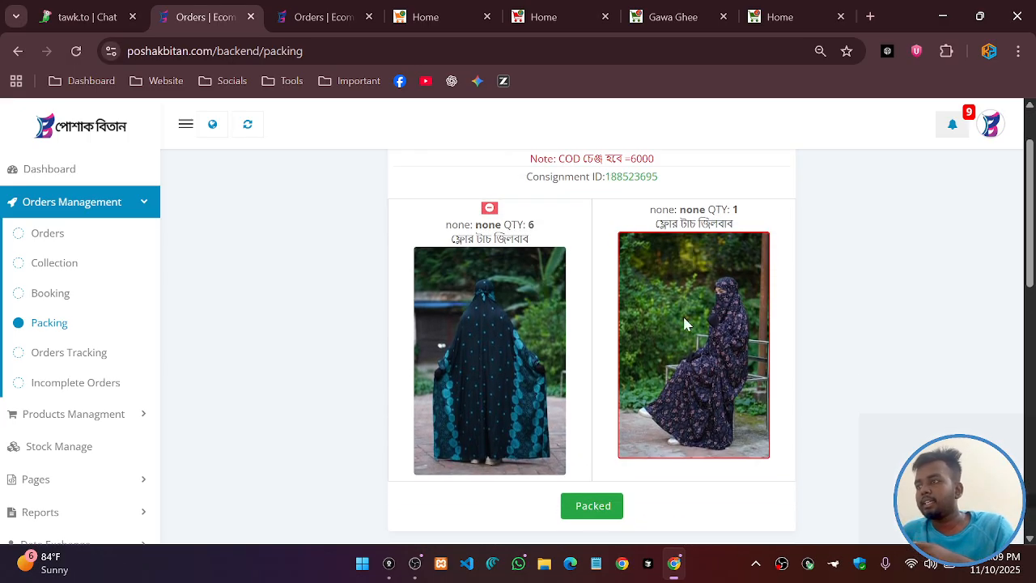
{"action": "scroll", "coordinate": [520, 361], "scroll_direction": "down", "scroll_amount": 1}
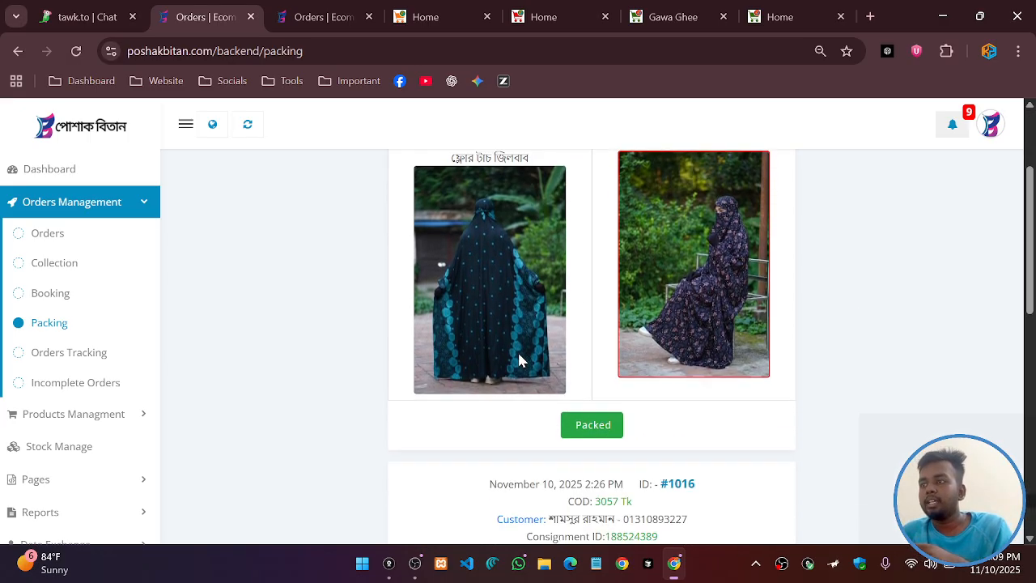
{"action": "scroll", "coordinate": [520, 368], "scroll_direction": "up", "scroll_amount": 1}
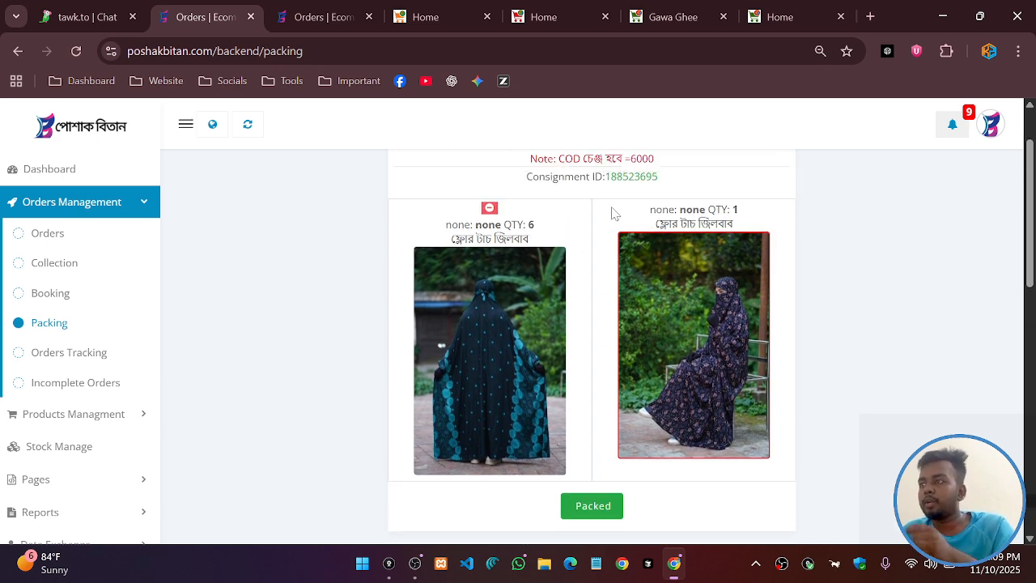
{"action": "left_click_drag", "start_coordinate": [605, 177], "coordinate": [675, 178]}
{"action": "left_click", "coordinate": [578, 504]}
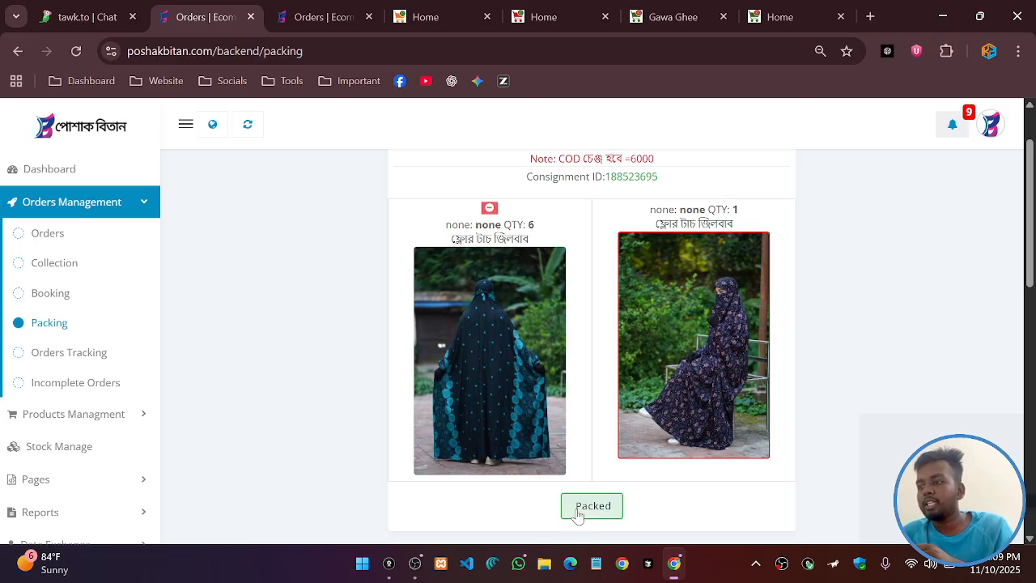
{"action": "left_click", "coordinate": [486, 405]}
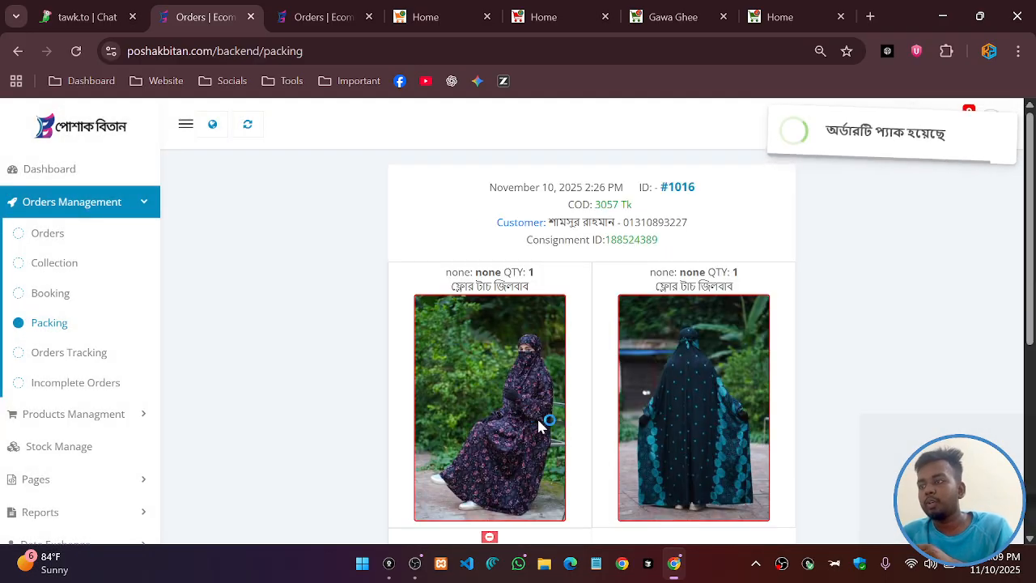
Mark order #1016 (consignment 188524389) as packed
{"action": "scroll", "coordinate": [530, 418], "scroll_direction": "down", "scroll_amount": 5}
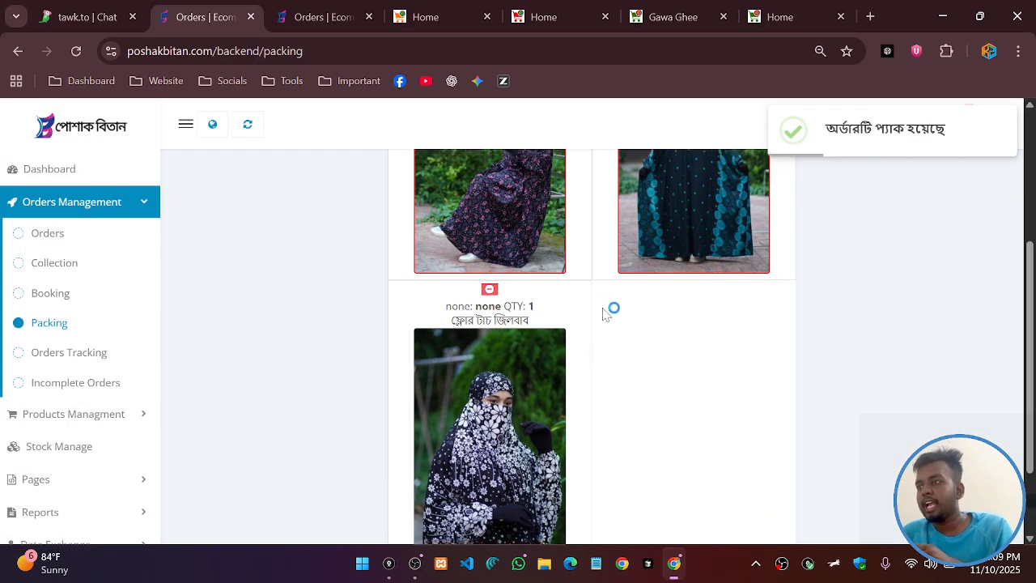
{"action": "scroll", "coordinate": [462, 300], "scroll_direction": "up", "scroll_amount": 5}
{"action": "scroll", "coordinate": [650, 328], "scroll_direction": "down", "scroll_amount": 5}
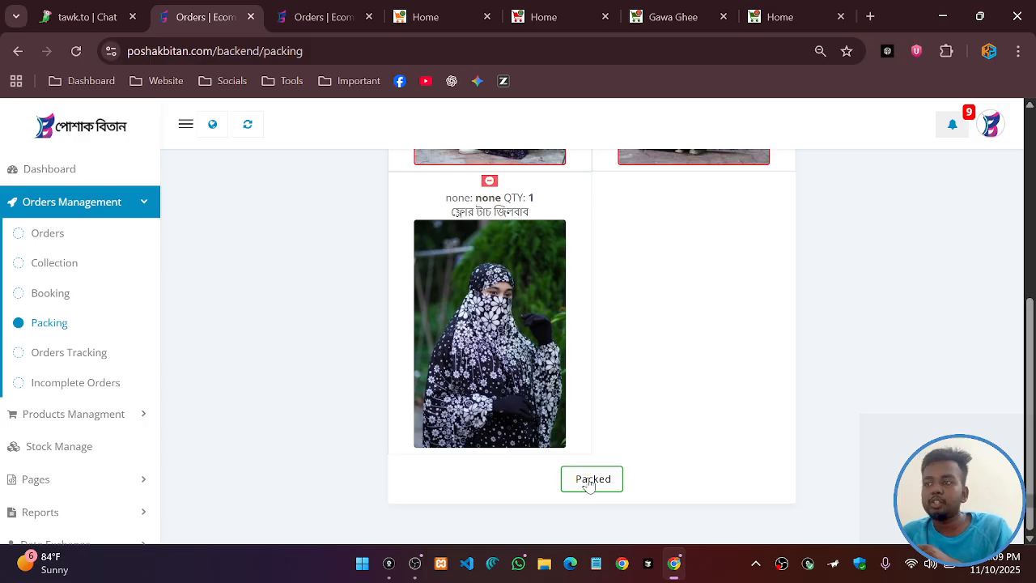
{"action": "scroll", "coordinate": [613, 353], "scroll_direction": "up", "scroll_amount": 5}
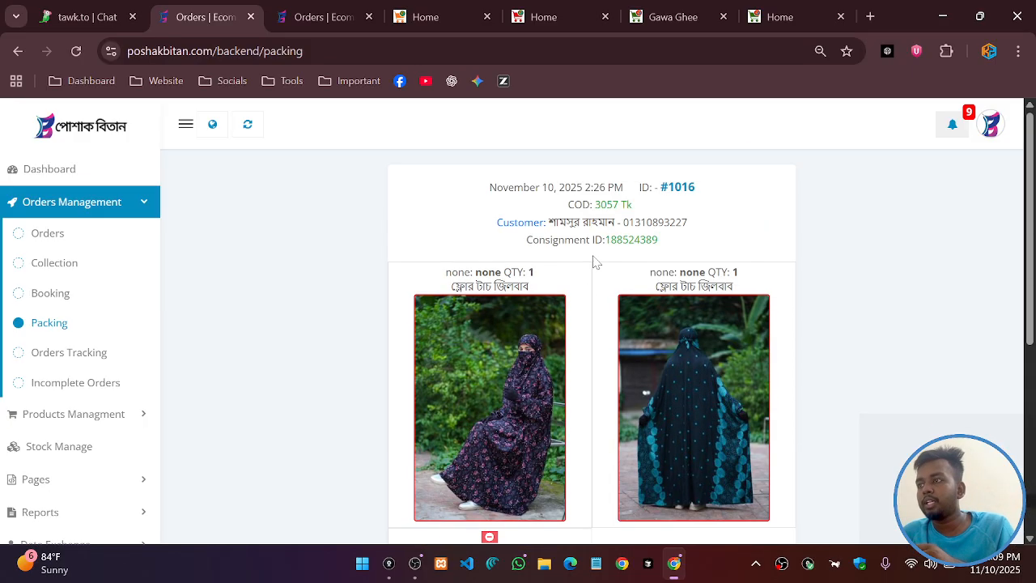
{"action": "left_click_drag", "start_coordinate": [604, 240], "coordinate": [666, 248]}
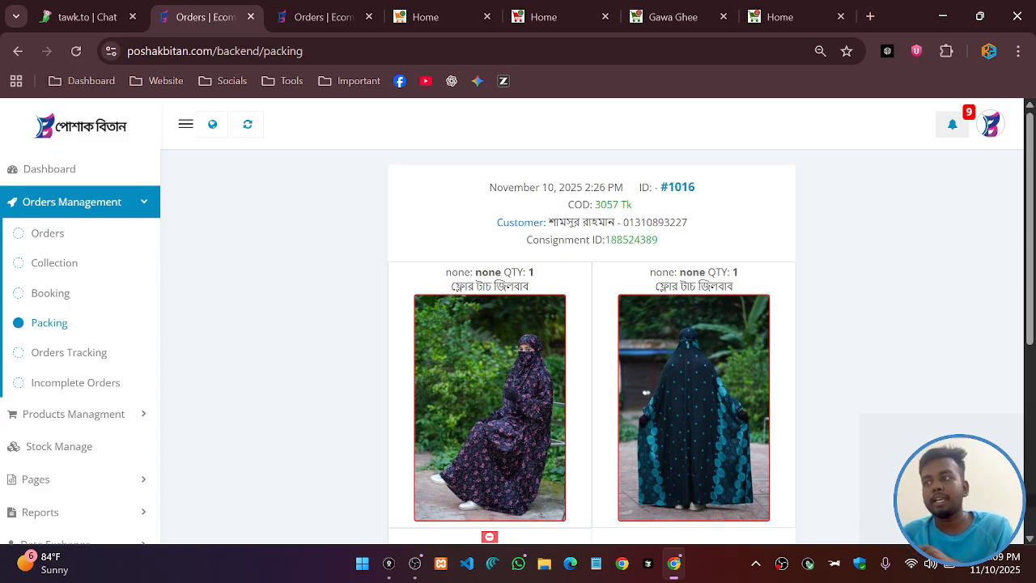
{"action": "scroll", "coordinate": [597, 475], "scroll_direction": "down", "scroll_amount": 5}
{"action": "left_click", "coordinate": [597, 478]}
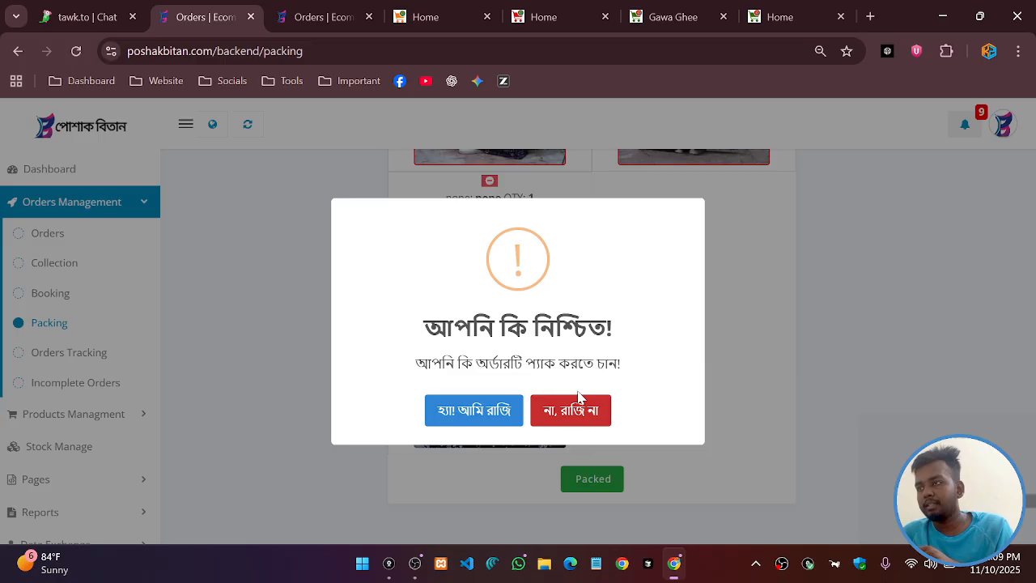
{"action": "left_click", "coordinate": [503, 410]}
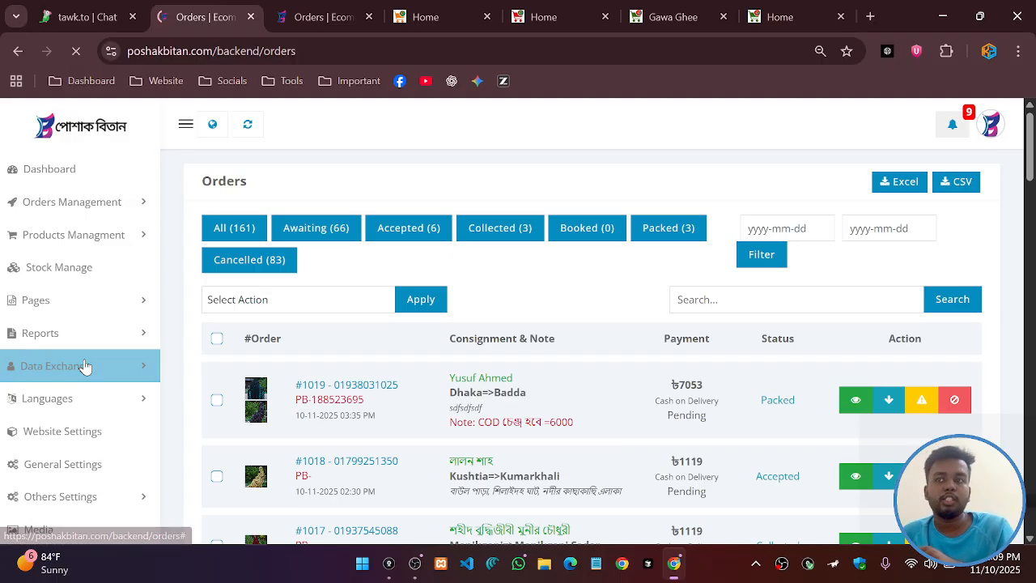
{"action": "scroll", "coordinate": [436, 356], "scroll_direction": "down", "scroll_amount": 3}
{"action": "scroll", "coordinate": [453, 389], "scroll_direction": "up", "scroll_amount": 3}
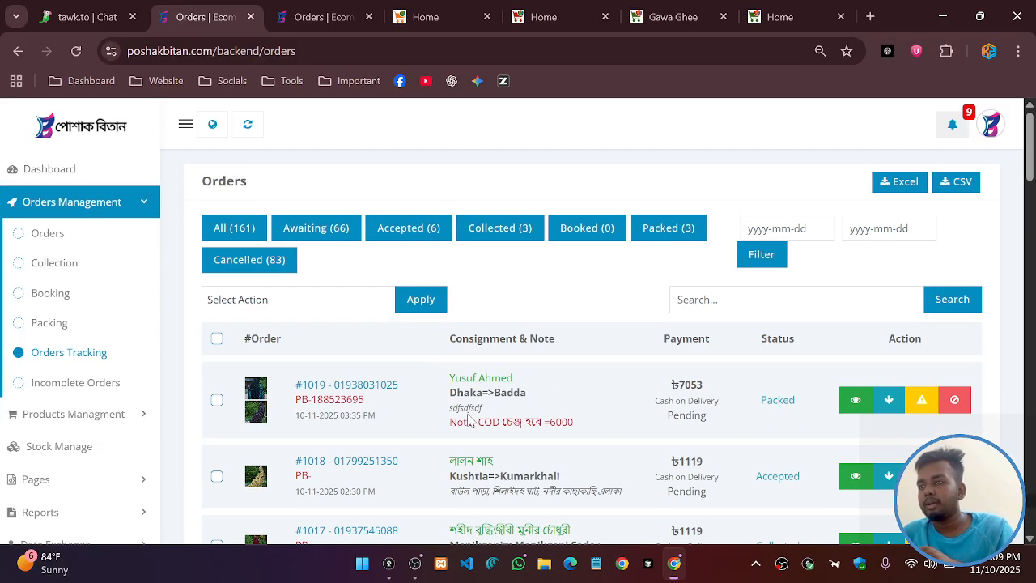
{"action": "scroll", "coordinate": [467, 441], "scroll_direction": "down", "scroll_amount": 1}
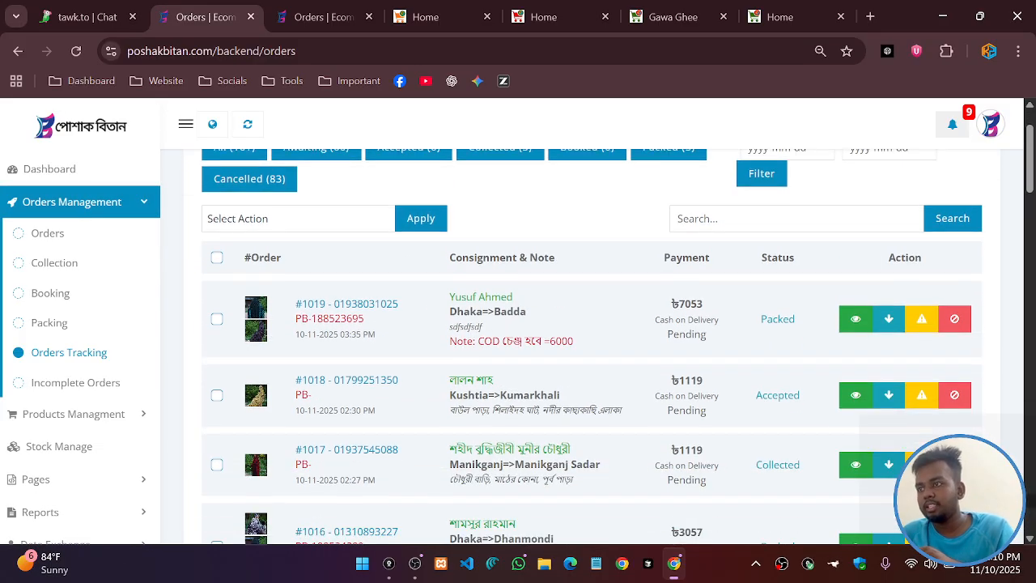
{"action": "scroll", "coordinate": [513, 430], "scroll_direction": "down", "scroll_amount": 1}
{"action": "scroll", "coordinate": [541, 433], "scroll_direction": "up", "scroll_amount": 2}
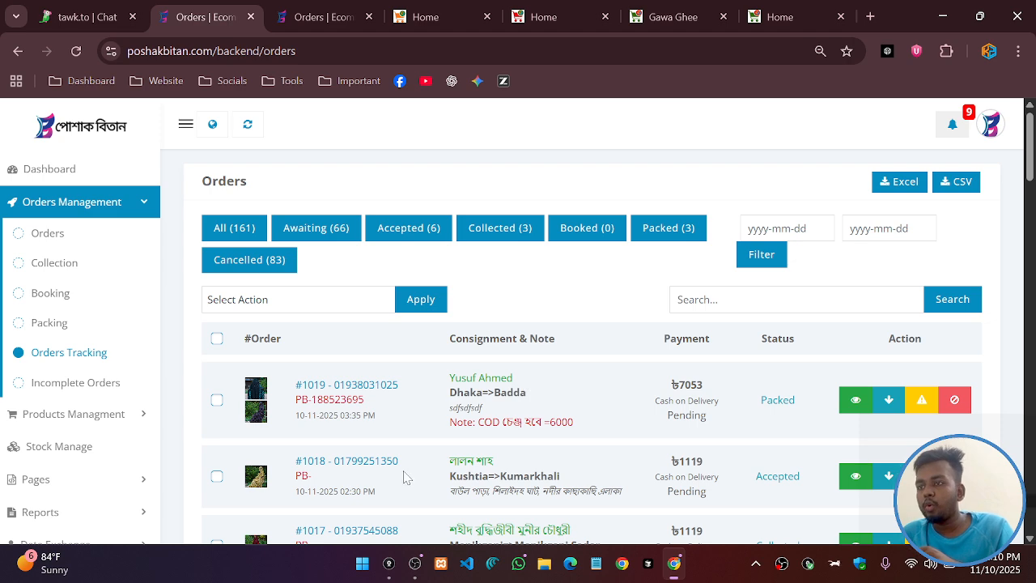
{"action": "scroll", "coordinate": [404, 477], "scroll_direction": "down", "scroll_amount": 1}
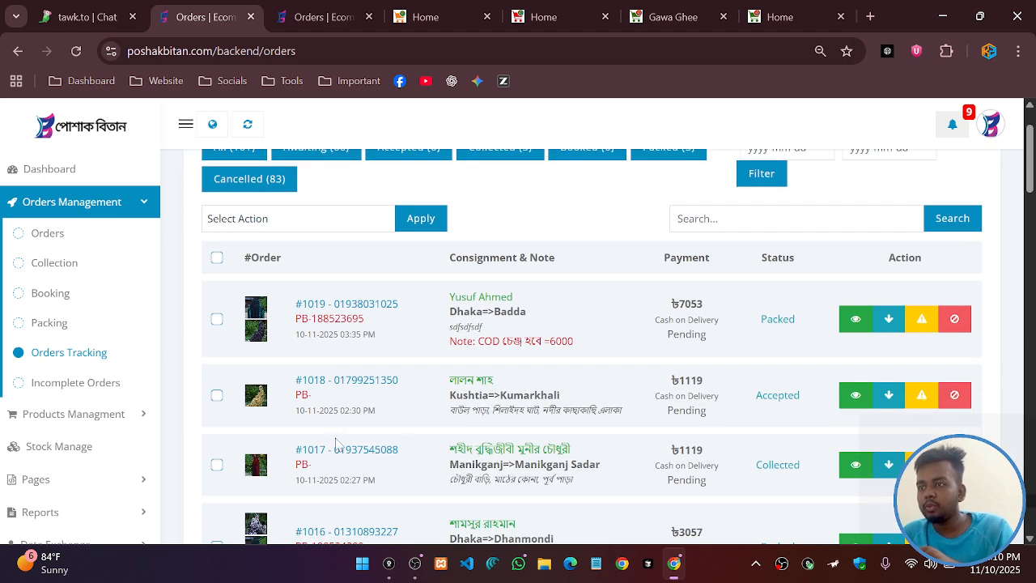
{"action": "scroll", "coordinate": [405, 433], "scroll_direction": "down", "scroll_amount": 1}
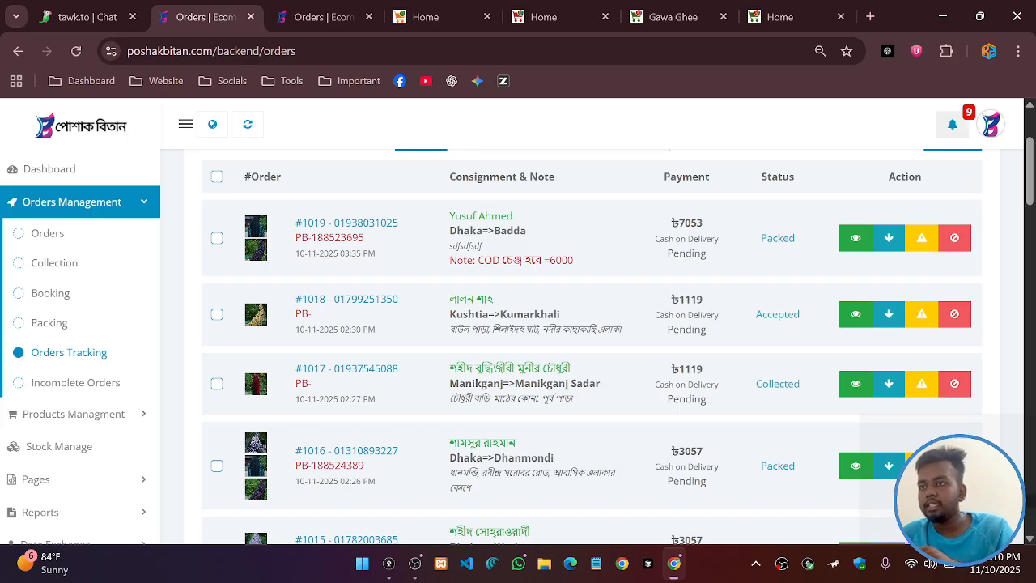
{"action": "left_click_drag", "start_coordinate": [295, 399], "coordinate": [381, 399]}
{"action": "left_click", "coordinate": [301, 395]}
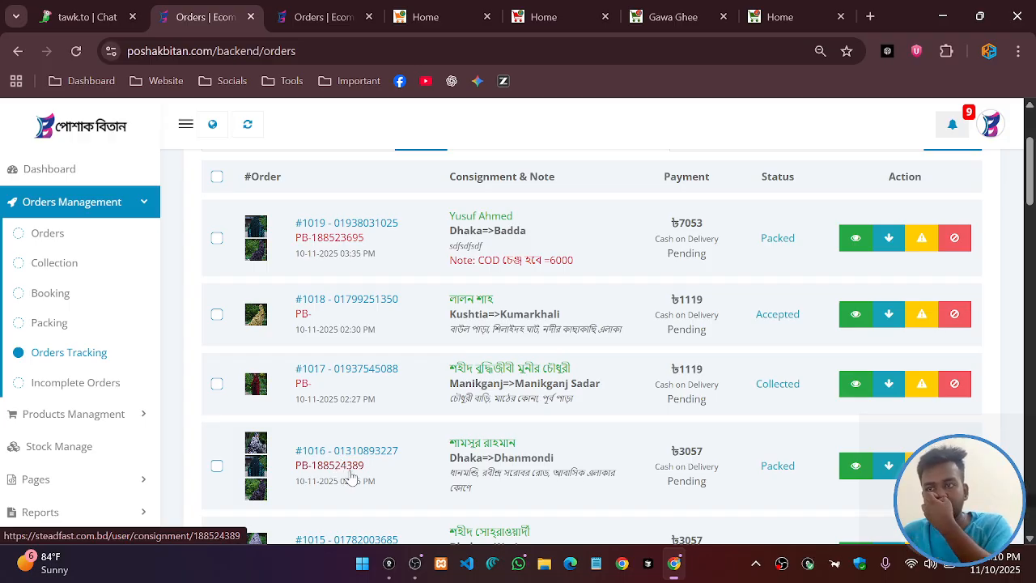
Open a new browser window with the Poshak Bitan admin and a Steadfast courier tab
{"action": "left_click", "coordinate": [624, 564]}
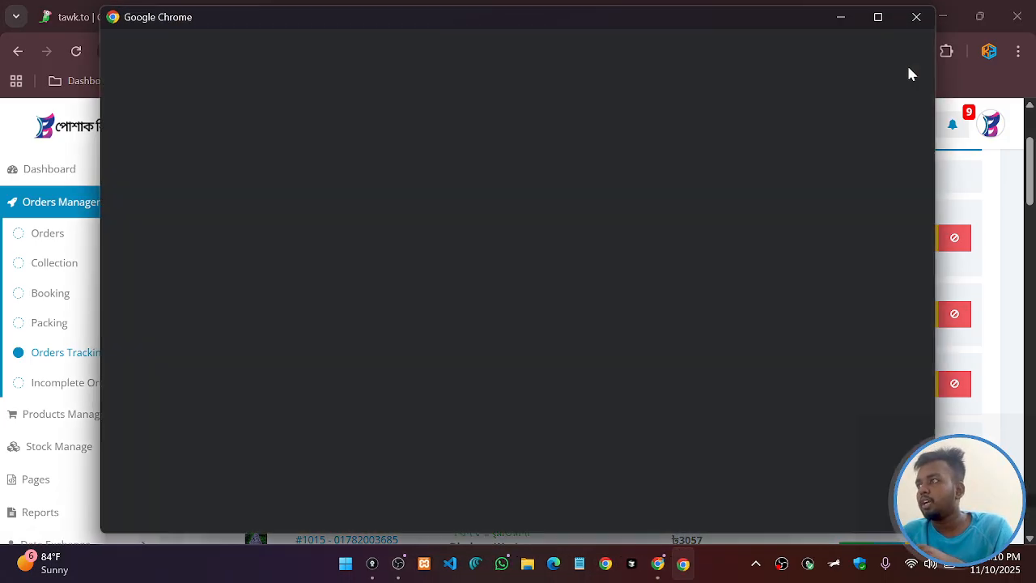
{"action": "left_click", "coordinate": [473, 295]}
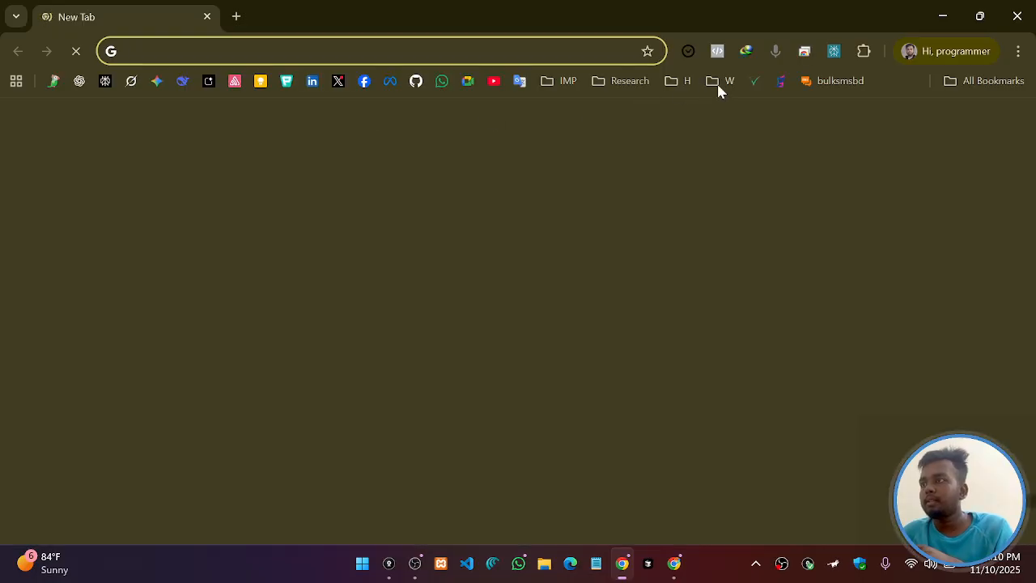
{"action": "left_click", "coordinate": [780, 82]}
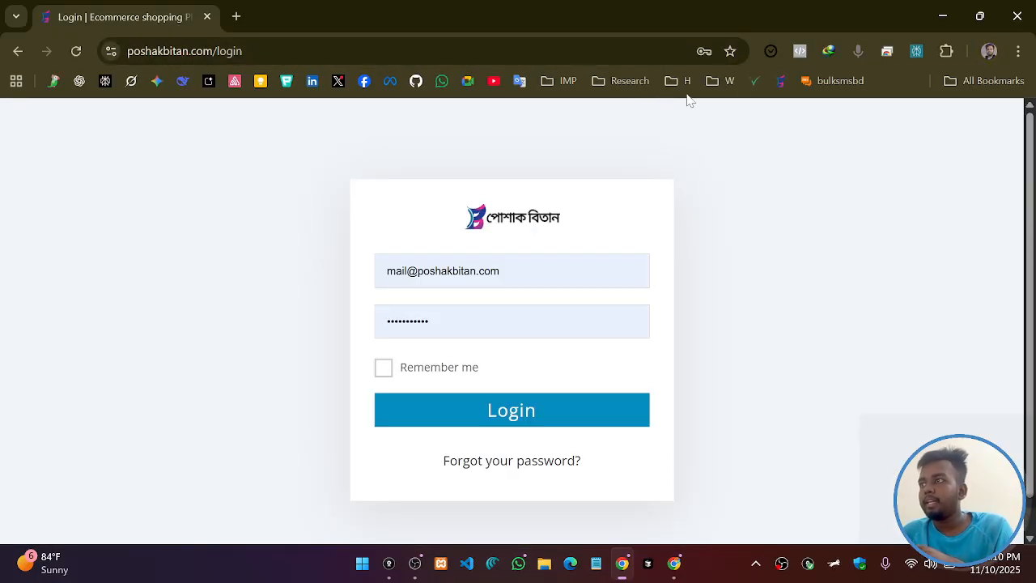
{"action": "middle_click", "coordinate": [754, 81]}
{"action": "left_click", "coordinate": [319, 7]}
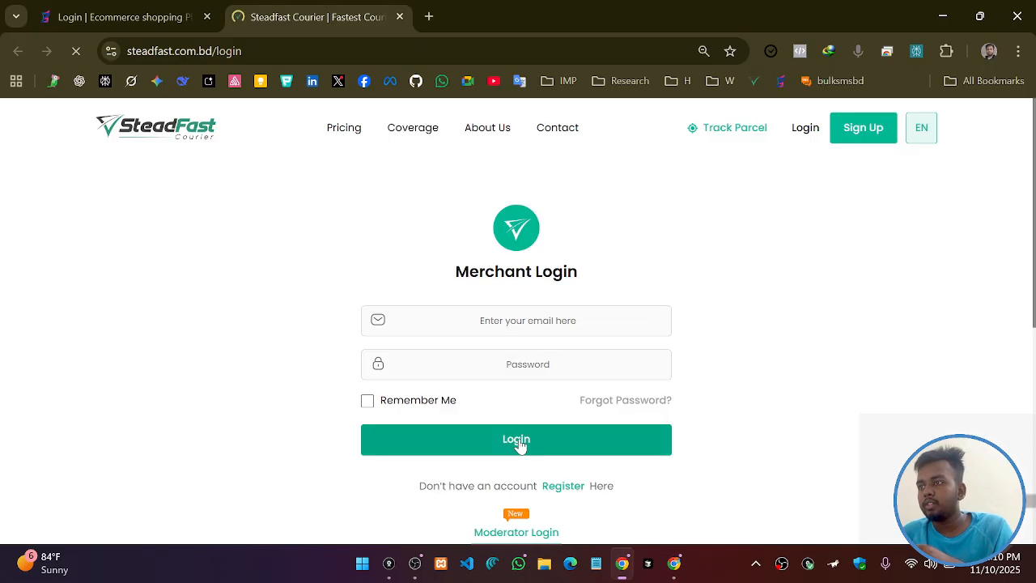
Sign in to the Steadfast merchant dashboard, then log into the Poshak Bitan admin
{"action": "left_click", "coordinate": [424, 434]}
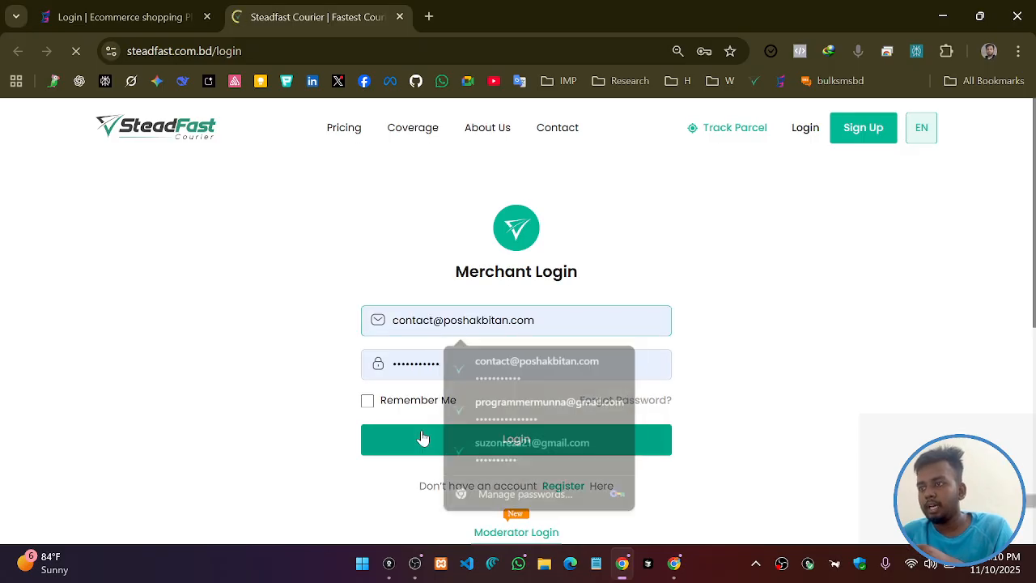
{"action": "left_click", "coordinate": [153, 8]}
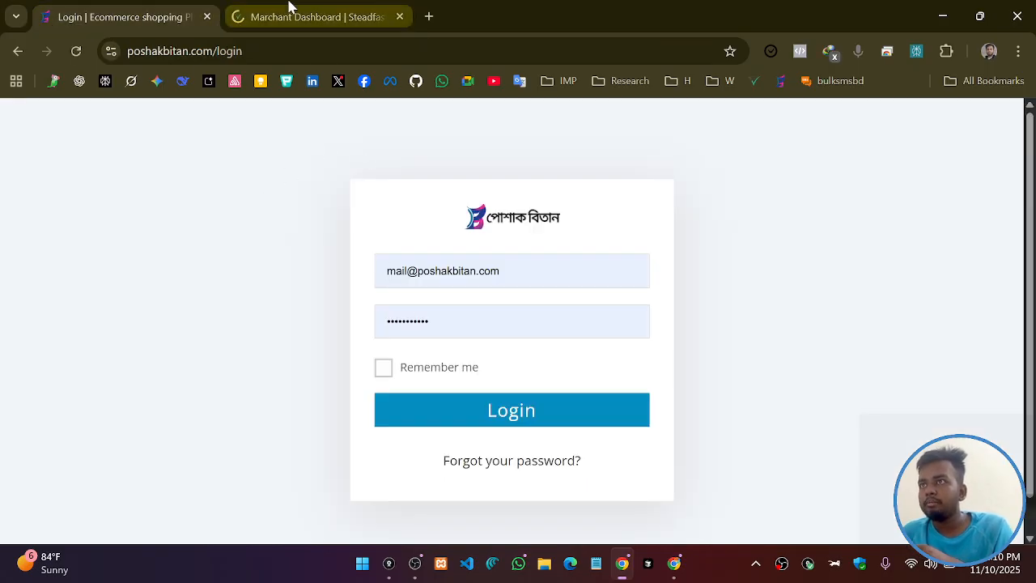
{"action": "left_click", "coordinate": [289, 7]}
{"action": "left_click", "coordinate": [90, 8]}
{"action": "left_click", "coordinate": [502, 415]}
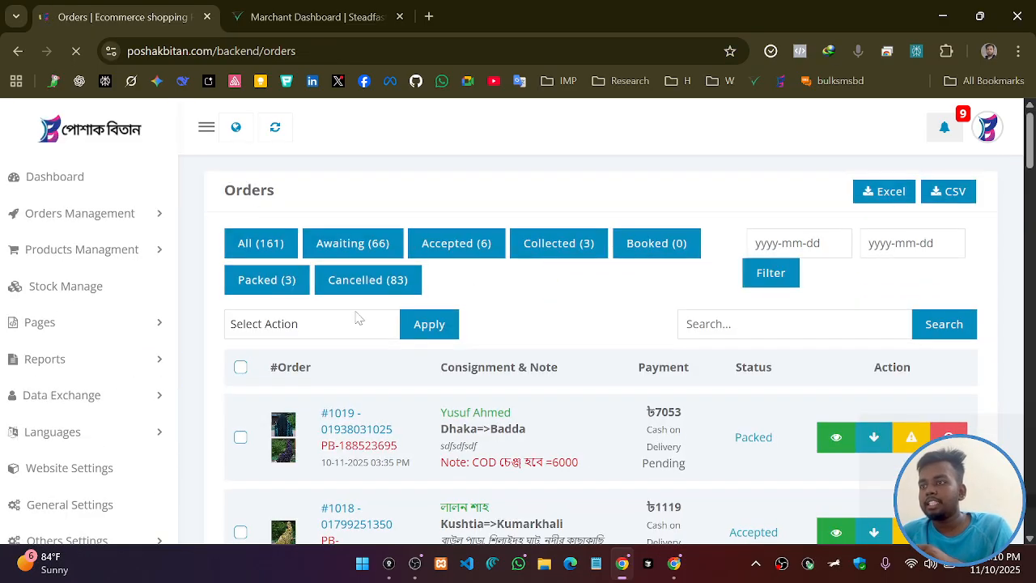
{"action": "key", "text": "ctrl+minus"}
{"action": "key", "text": "ctrl+minus"}
{"action": "scroll", "coordinate": [374, 416], "scroll_direction": "down", "scroll_amount": 1}
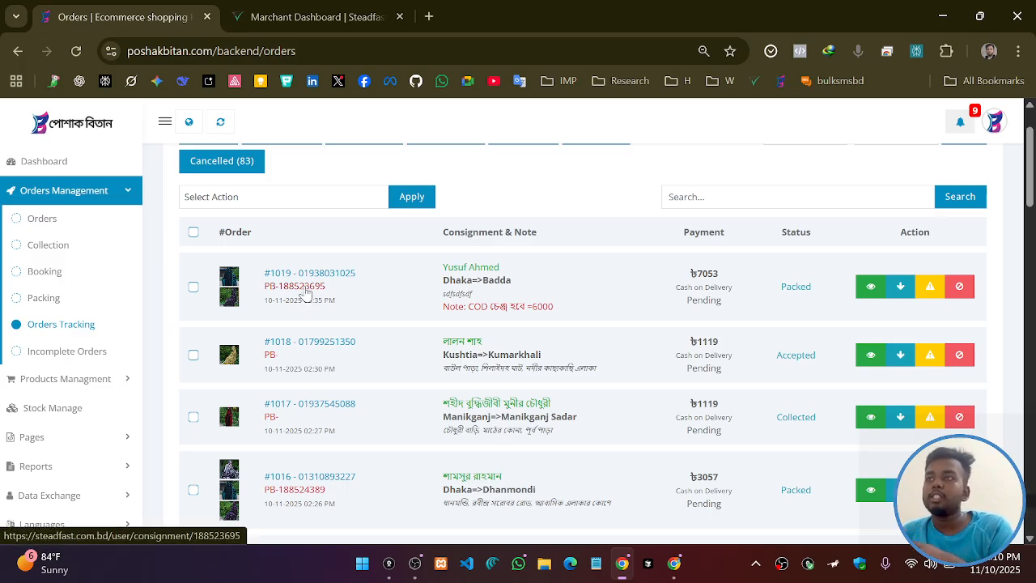
{"action": "left_click", "coordinate": [298, 288]}
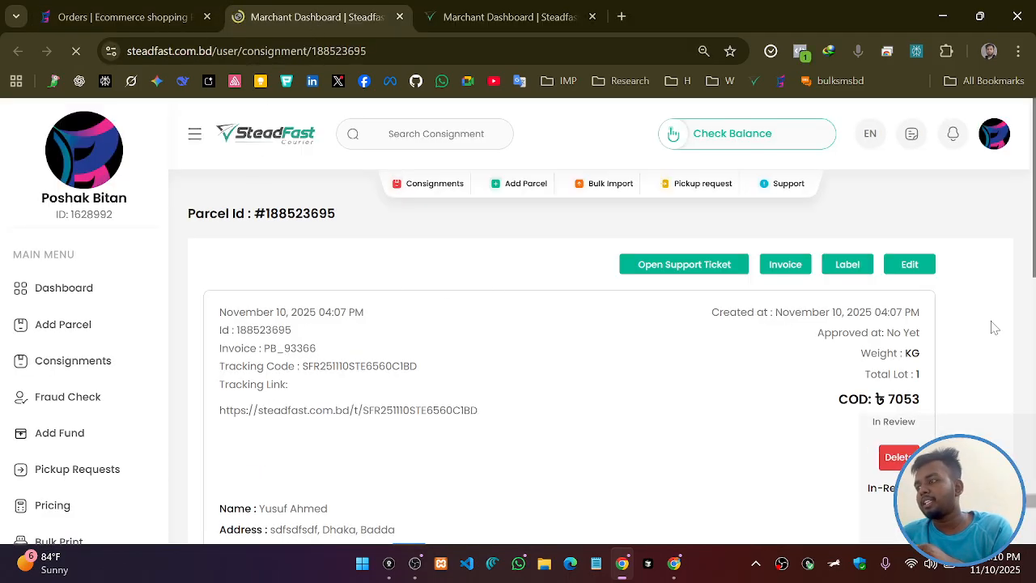
{"action": "scroll", "coordinate": [989, 325], "scroll_direction": "down", "scroll_amount": 4}
{"action": "scroll", "coordinate": [915, 267], "scroll_direction": "up", "scroll_amount": 4}
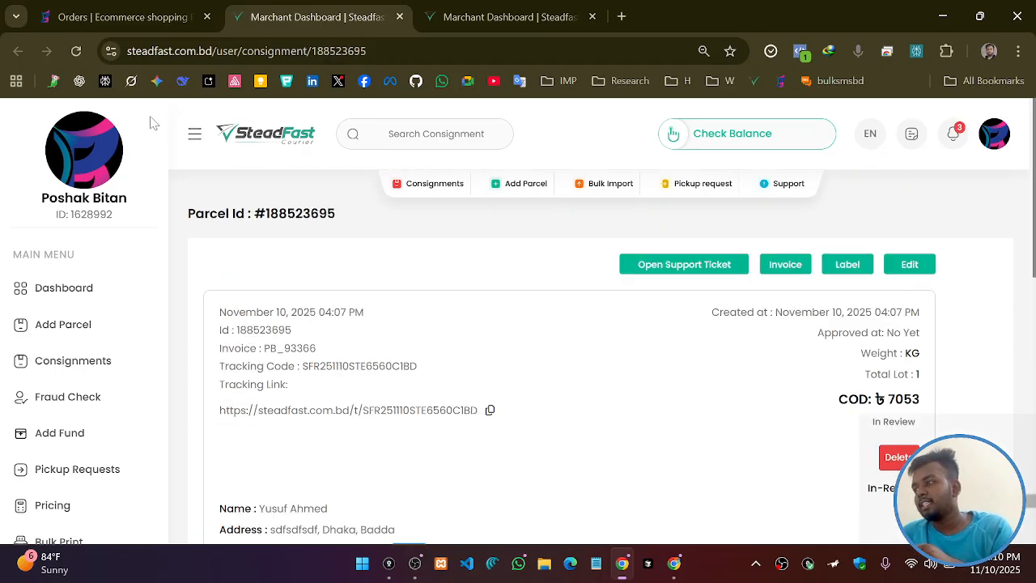
{"action": "left_click", "coordinate": [122, 17]}
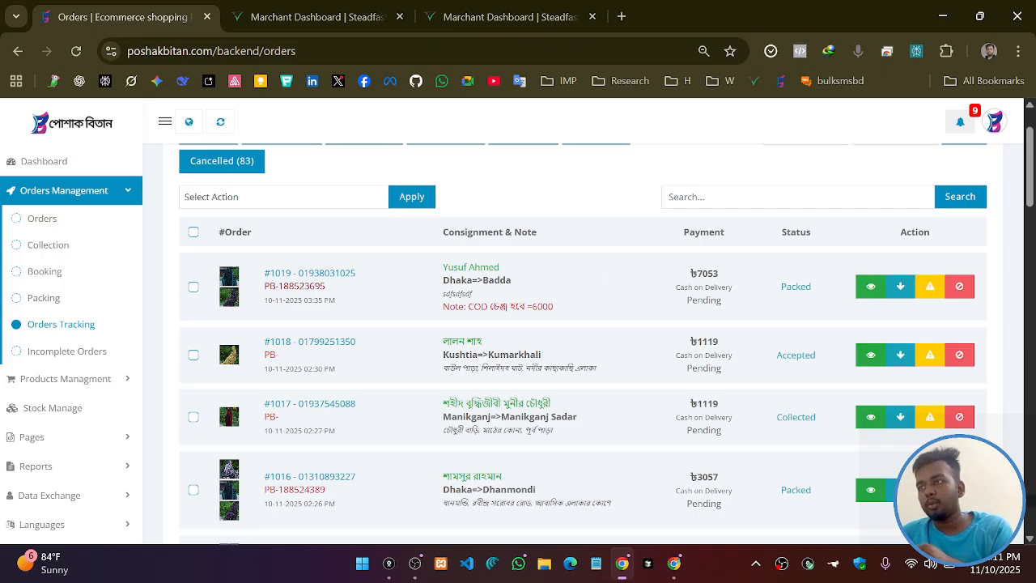
Review the parcel page showing ৳7053 COD in review, then return to the Orders list
{"action": "left_click", "coordinate": [270, 10]}
{"action": "scroll", "coordinate": [712, 336], "scroll_direction": "down", "scroll_amount": 3}
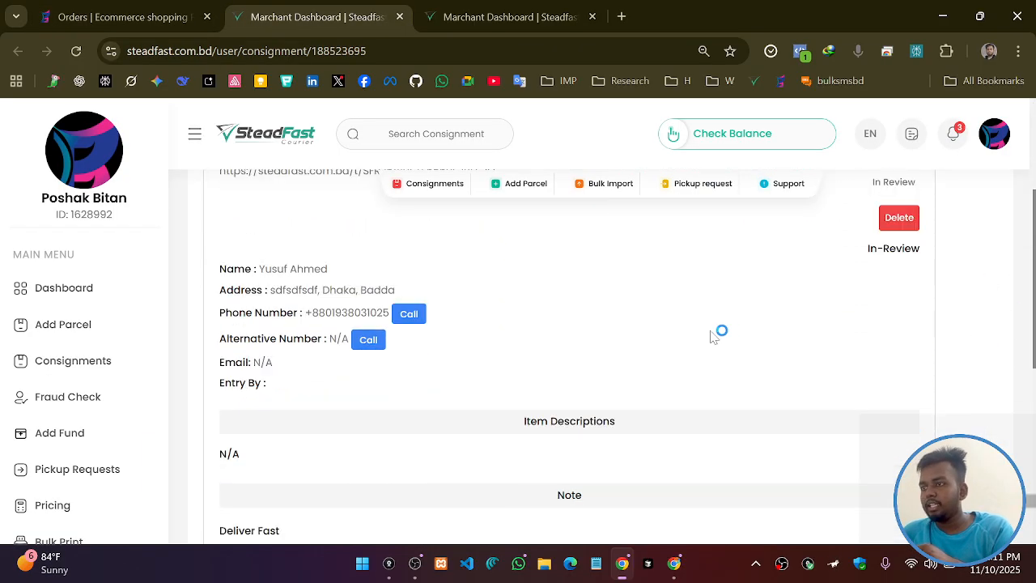
{"action": "scroll", "coordinate": [712, 335], "scroll_direction": "down", "scroll_amount": 3}
{"action": "scroll", "coordinate": [532, 412], "scroll_direction": "up", "scroll_amount": 7}
{"action": "left_click", "coordinate": [154, 16]}
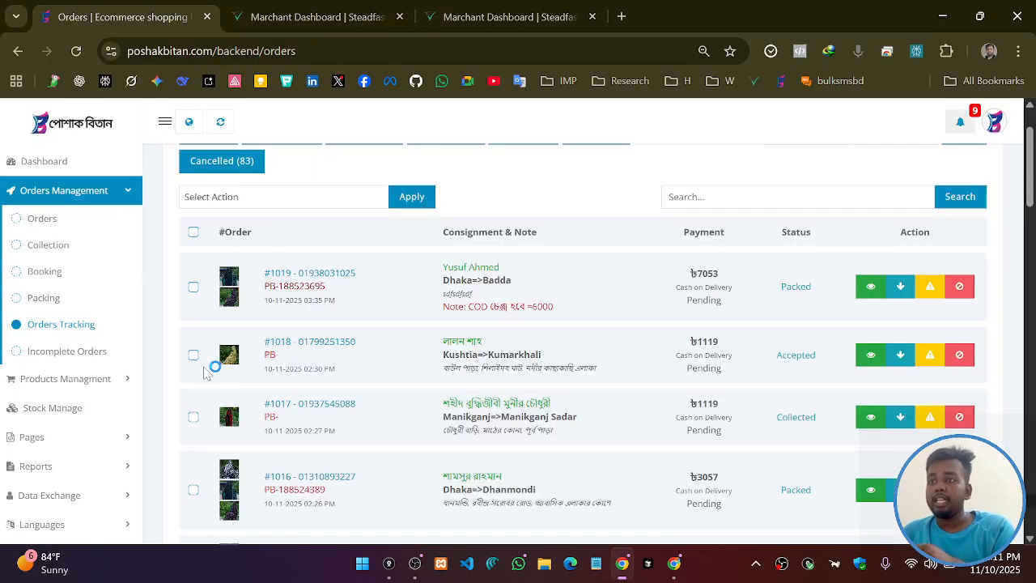
{"action": "scroll", "coordinate": [356, 302], "scroll_direction": "down", "scroll_amount": 4}
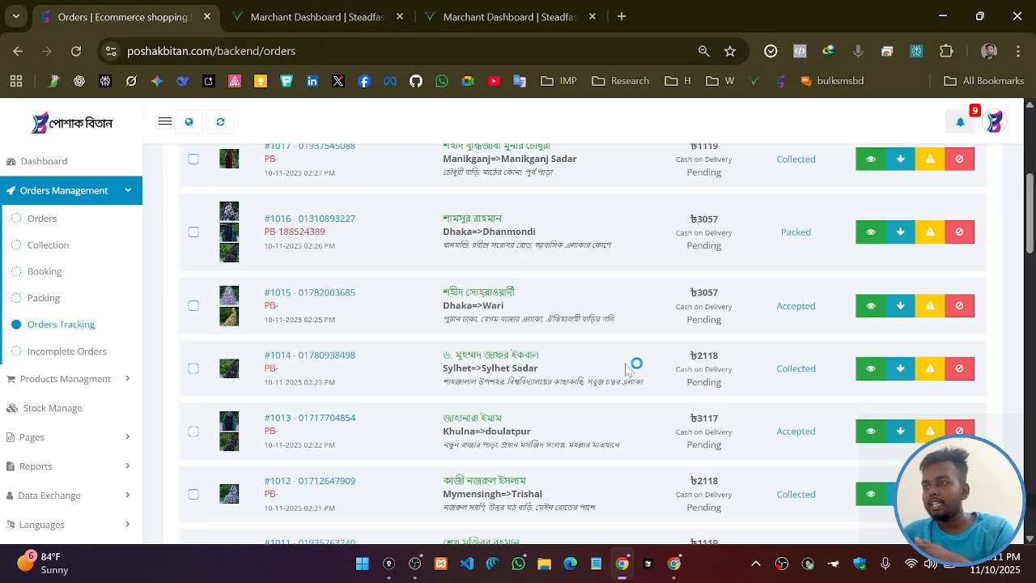
{"action": "scroll", "coordinate": [322, 419], "scroll_direction": "up", "scroll_amount": 1}
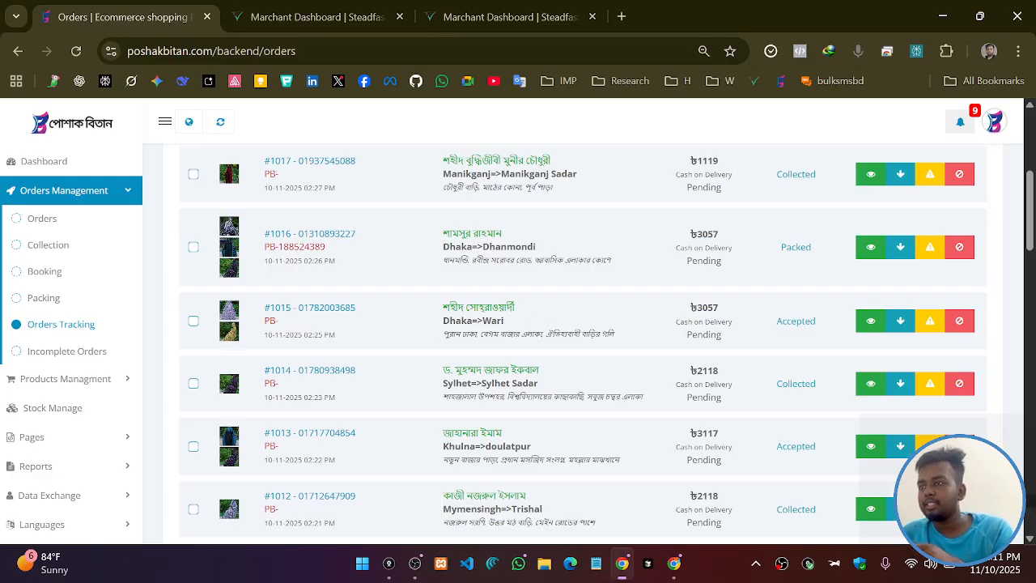
{"action": "scroll", "coordinate": [532, 354], "scroll_direction": "down", "scroll_amount": 6}
{"action": "scroll", "coordinate": [531, 354], "scroll_direction": "up", "scroll_amount": 10}
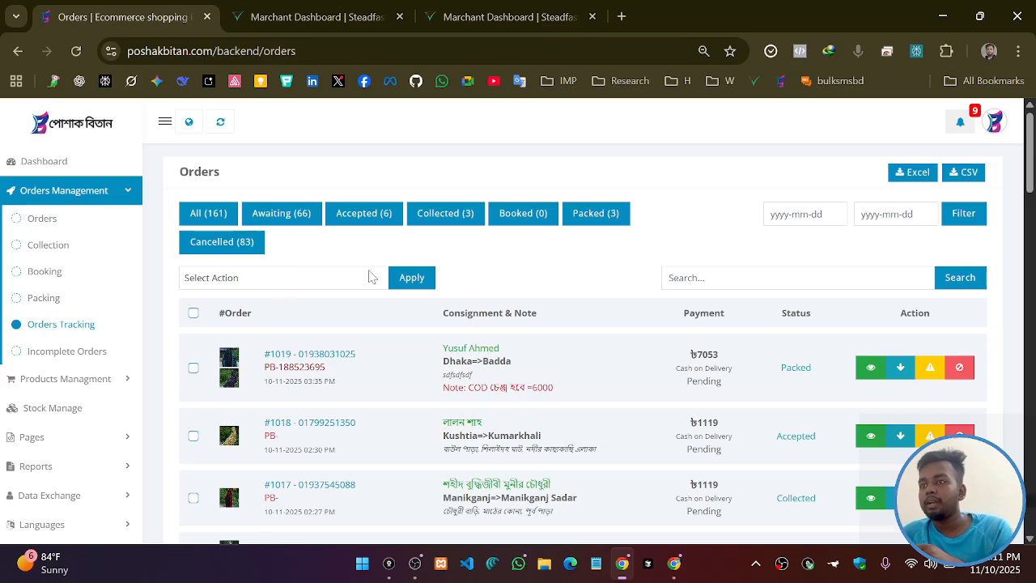
Filter orders to Accepted and try the start-date picker without choosing a date
{"action": "left_click", "coordinate": [364, 213]}
{"action": "left_click", "coordinate": [768, 213]}
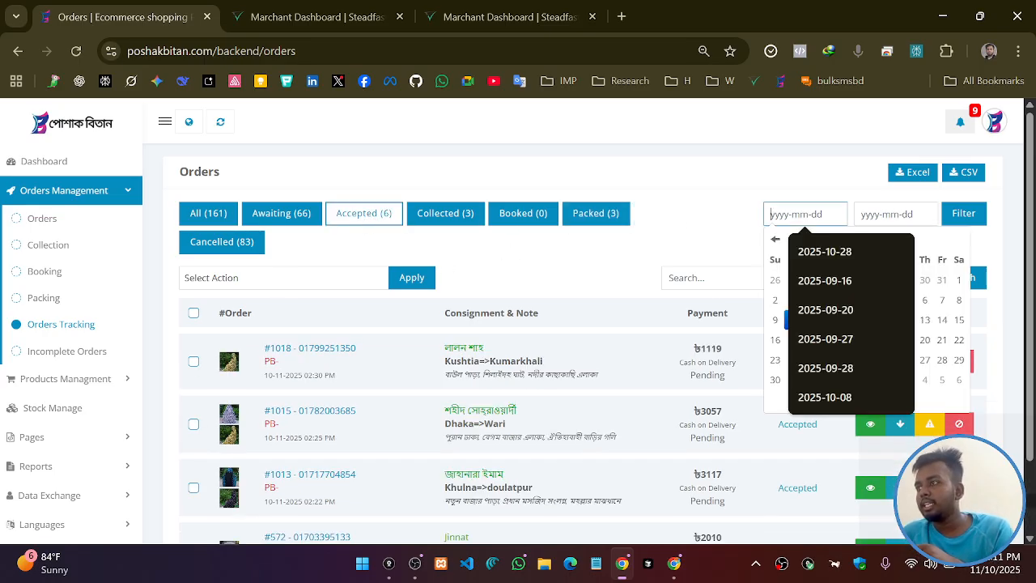
{"action": "left_click", "coordinate": [749, 267]}
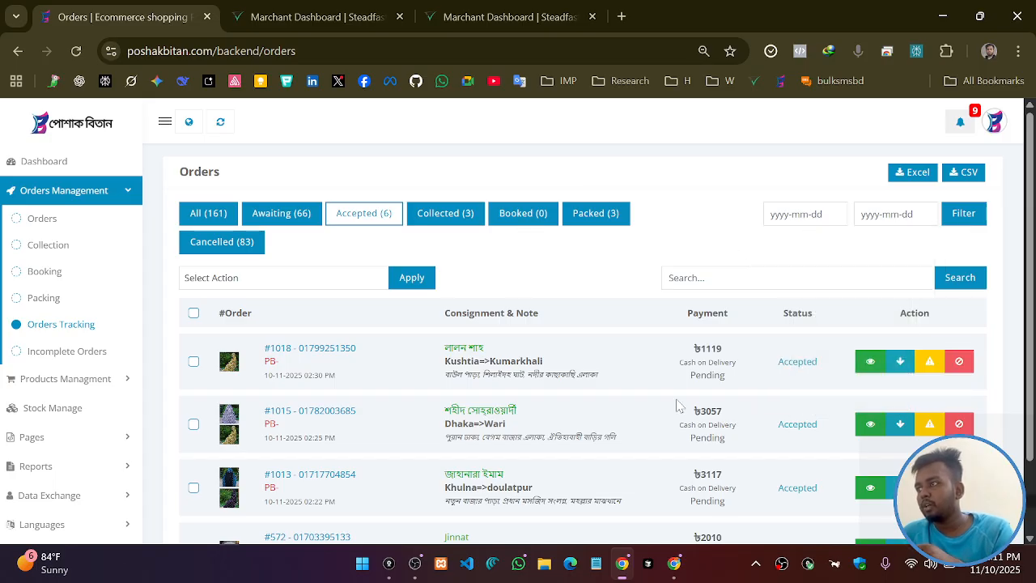
{"action": "left_click", "coordinate": [781, 215]}
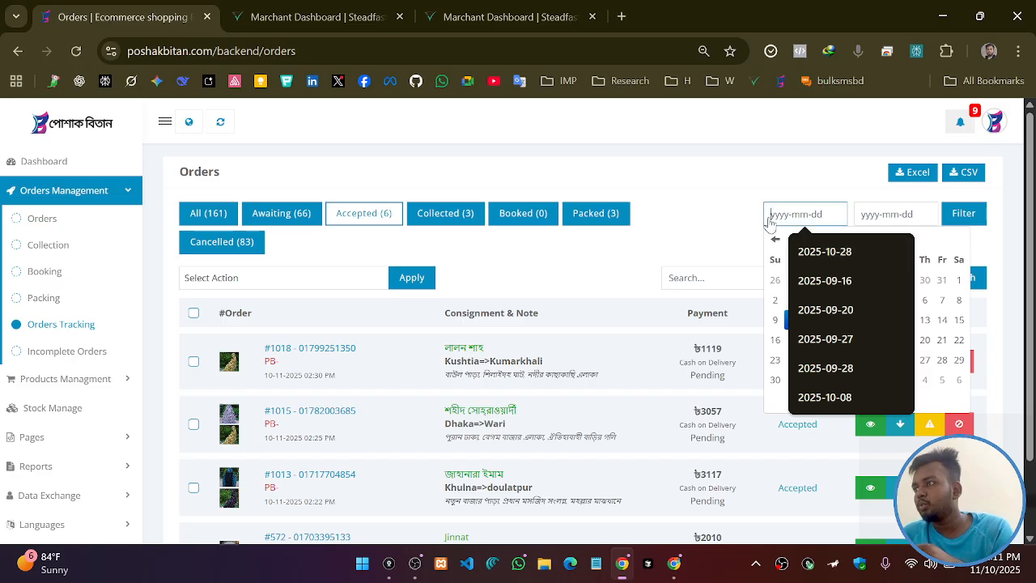
{"action": "left_click", "coordinate": [732, 224]}
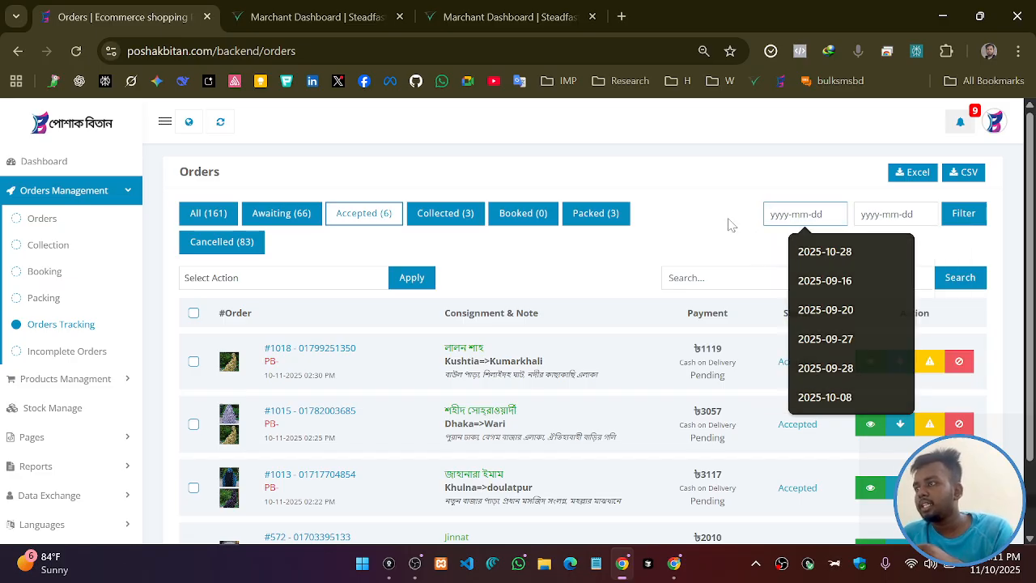
Switch to Collected, try the start and end date fields, then filter to the three Packed orders
{"action": "left_click", "coordinate": [447, 219]}
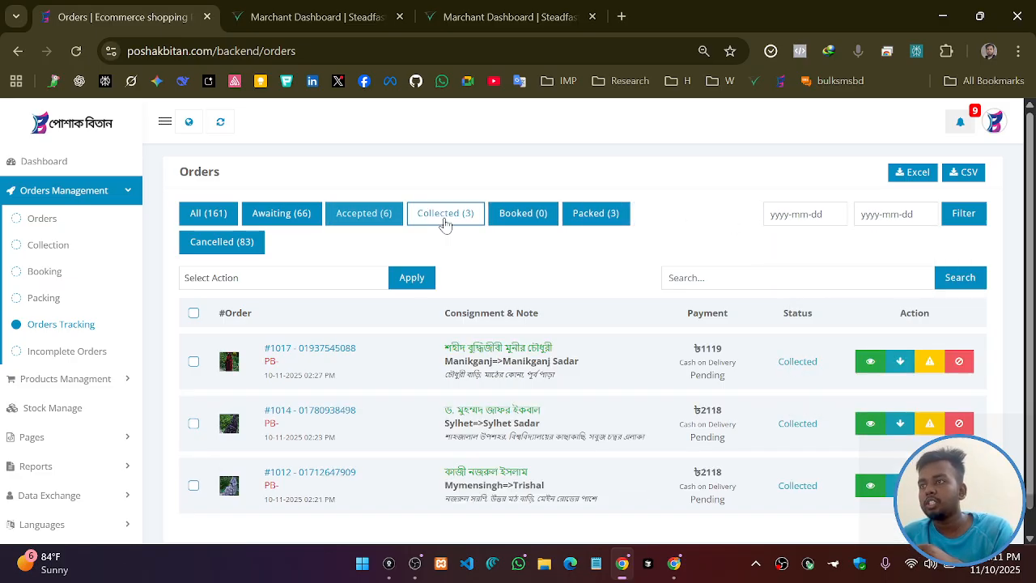
{"action": "scroll", "coordinate": [484, 362], "scroll_direction": "down", "scroll_amount": 1}
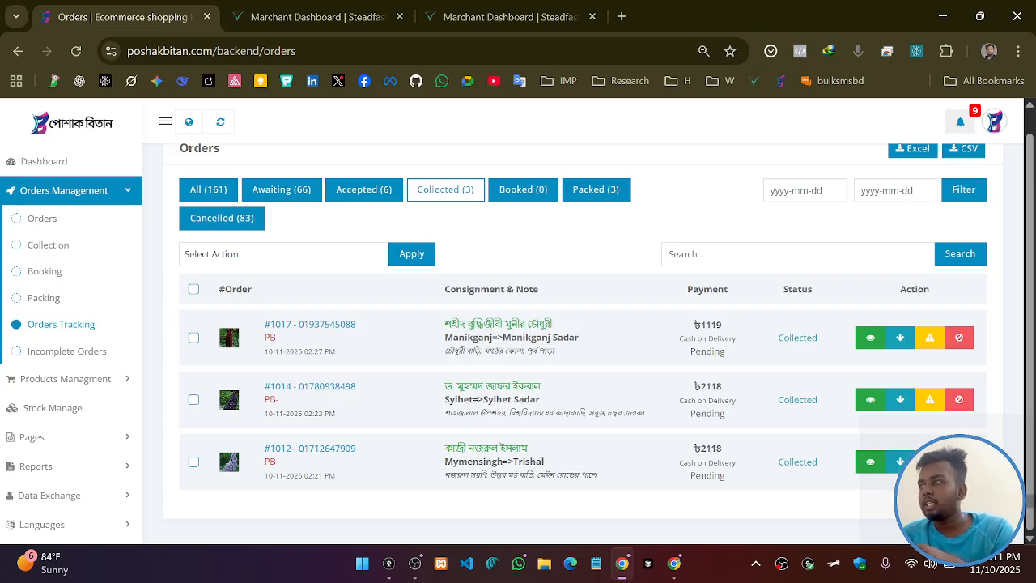
{"action": "left_click", "coordinate": [802, 190]}
{"action": "left_click", "coordinate": [889, 190]}
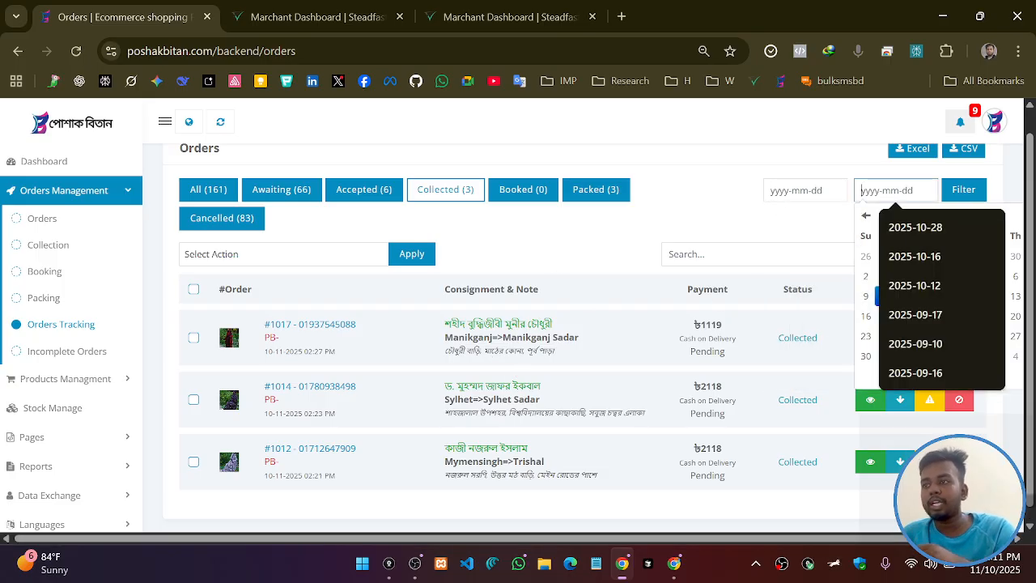
{"action": "left_click", "coordinate": [590, 195]}
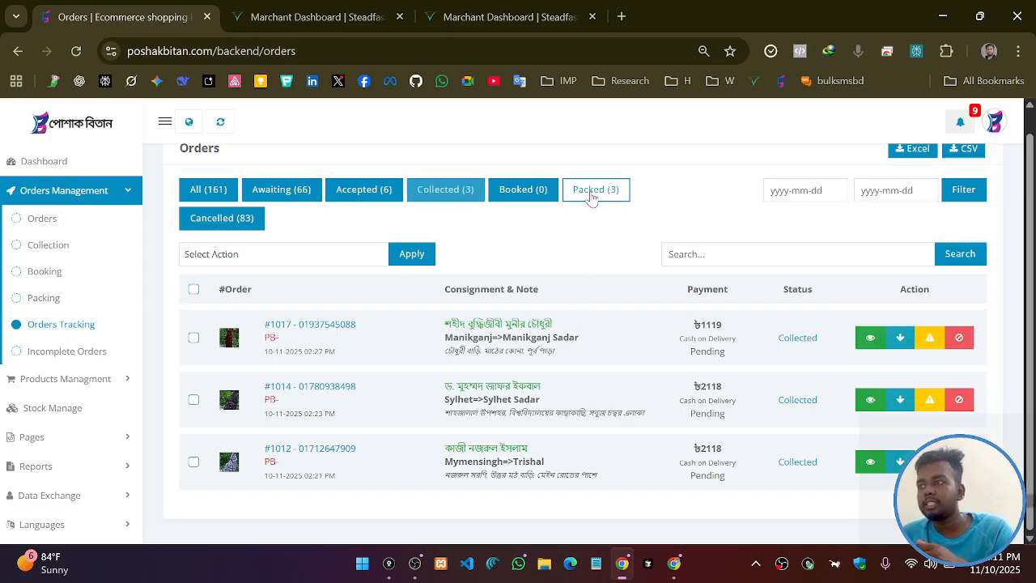
{"action": "scroll", "coordinate": [394, 372], "scroll_direction": "down", "scroll_amount": 1}
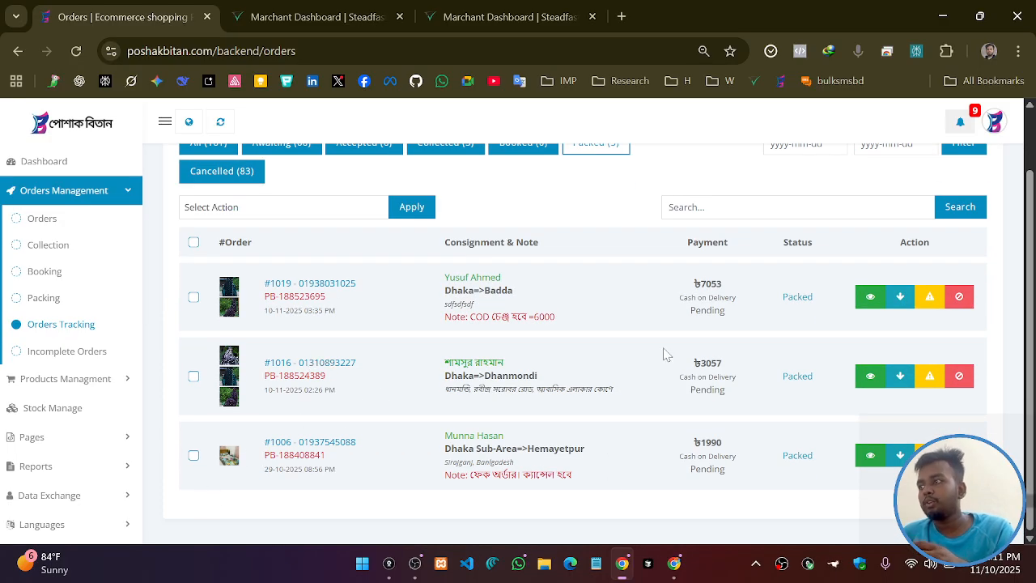
Inspect order #1019's details, then go back to the unfiltered orders list
{"action": "left_click", "coordinate": [863, 296]}
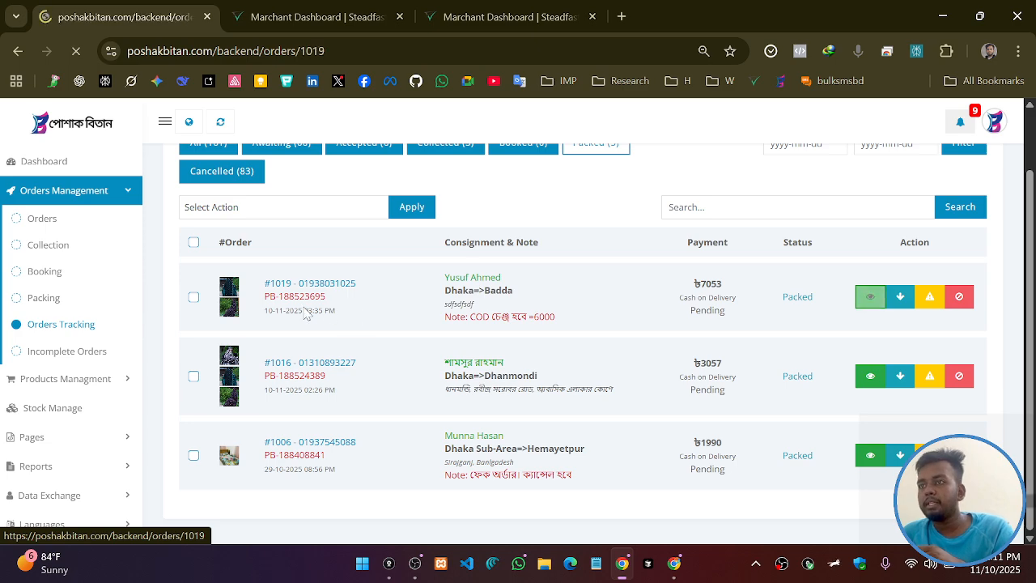
{"action": "scroll", "coordinate": [515, 287], "scroll_direction": "down", "scroll_amount": 4}
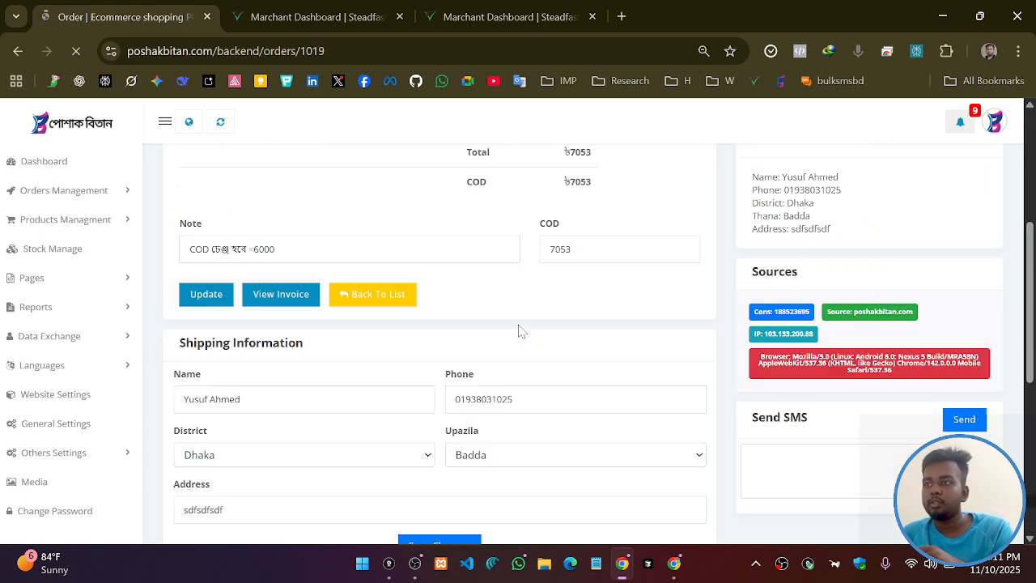
{"action": "scroll", "coordinate": [521, 330], "scroll_direction": "up", "scroll_amount": 4}
{"action": "left_click", "coordinate": [17, 51]}
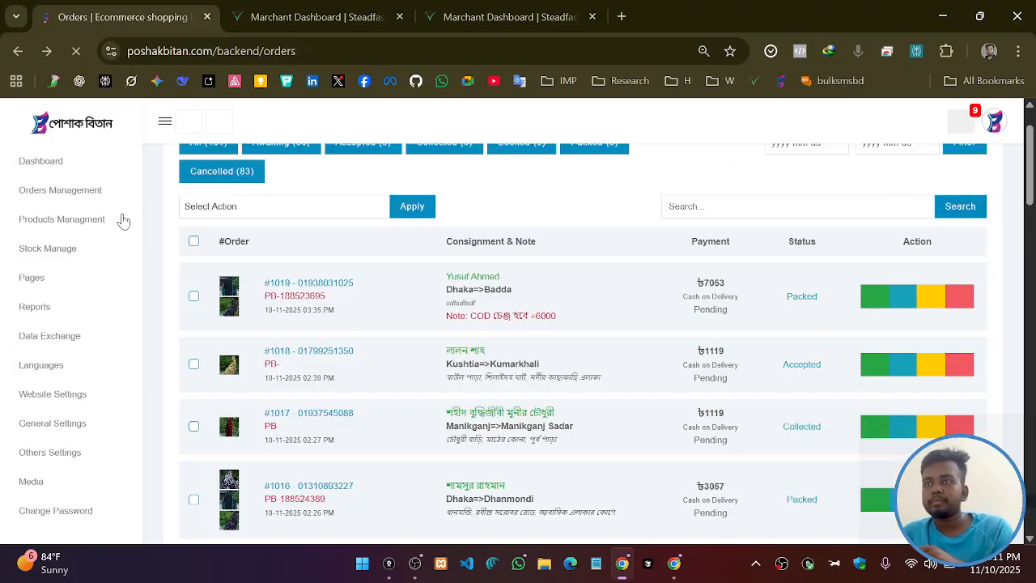
{"action": "left_click", "coordinate": [103, 194]}
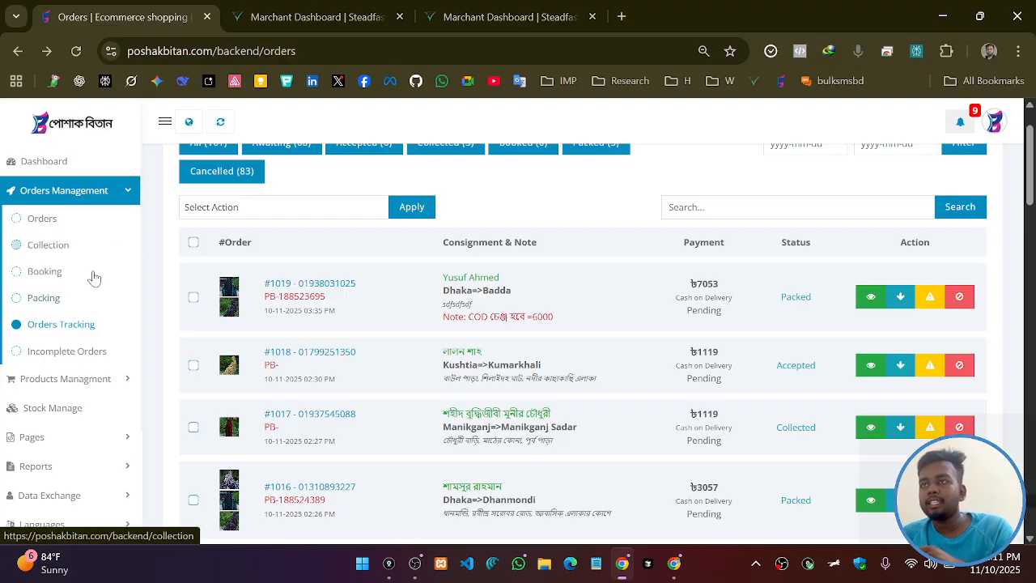
Open Incomplete Orders under Orders Management, showing zero incomplete orders, and check the other window
{"action": "left_click", "coordinate": [60, 357]}
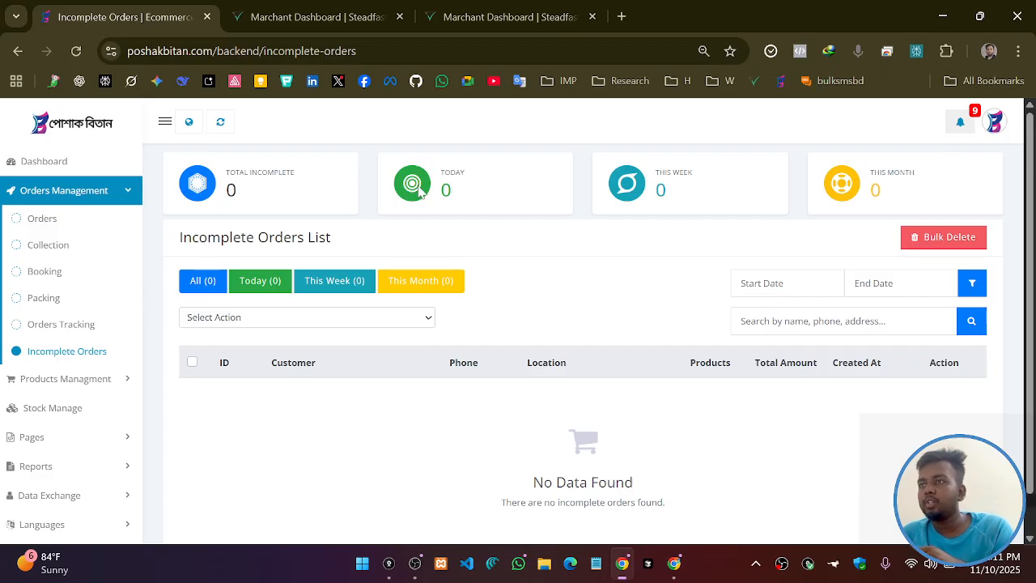
{"action": "scroll", "coordinate": [485, 324], "scroll_direction": "down", "scroll_amount": 1}
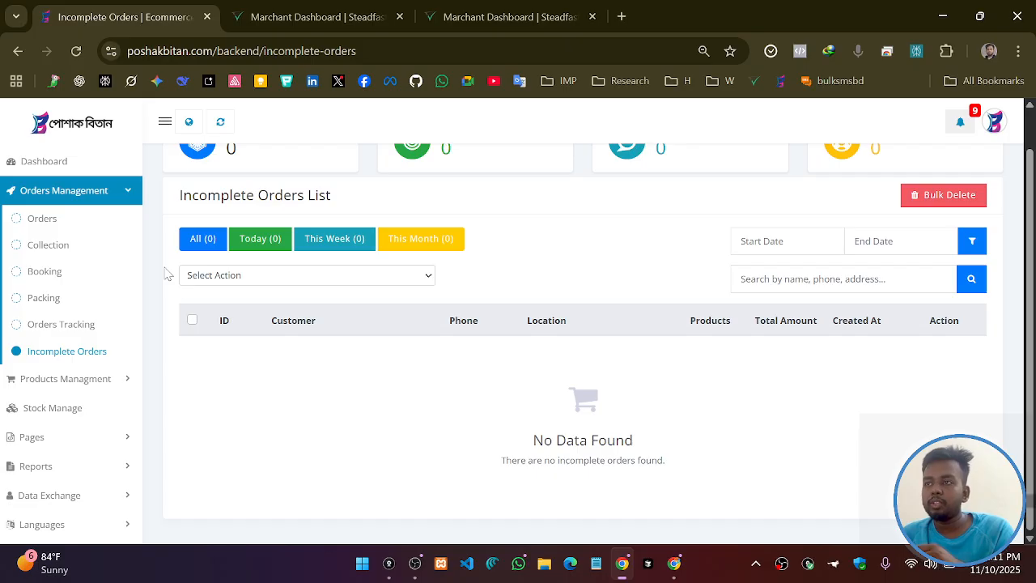
{"action": "left_click", "coordinate": [942, 16]}
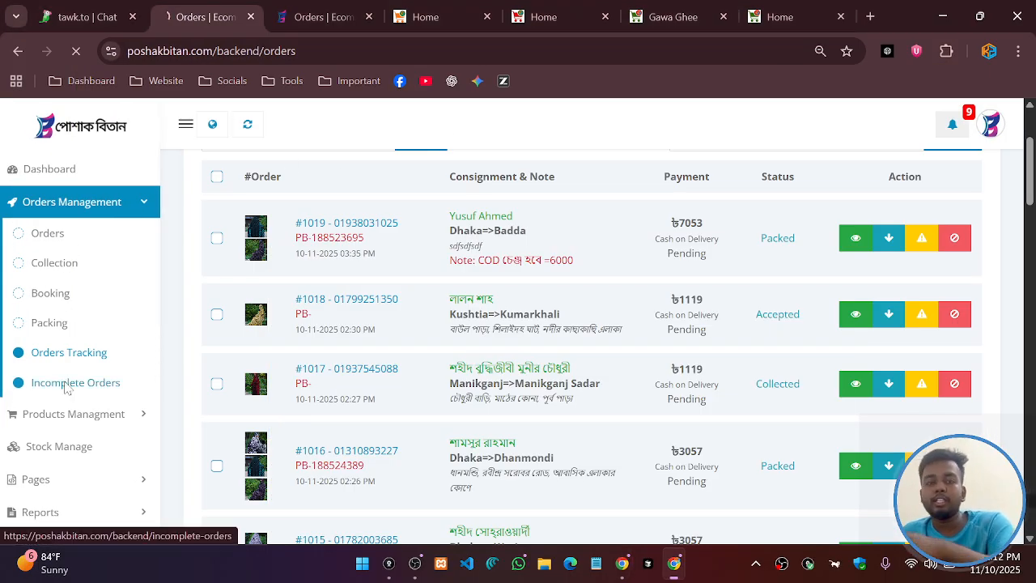
{"action": "scroll", "coordinate": [354, 437], "scroll_direction": "down", "scroll_amount": 1}
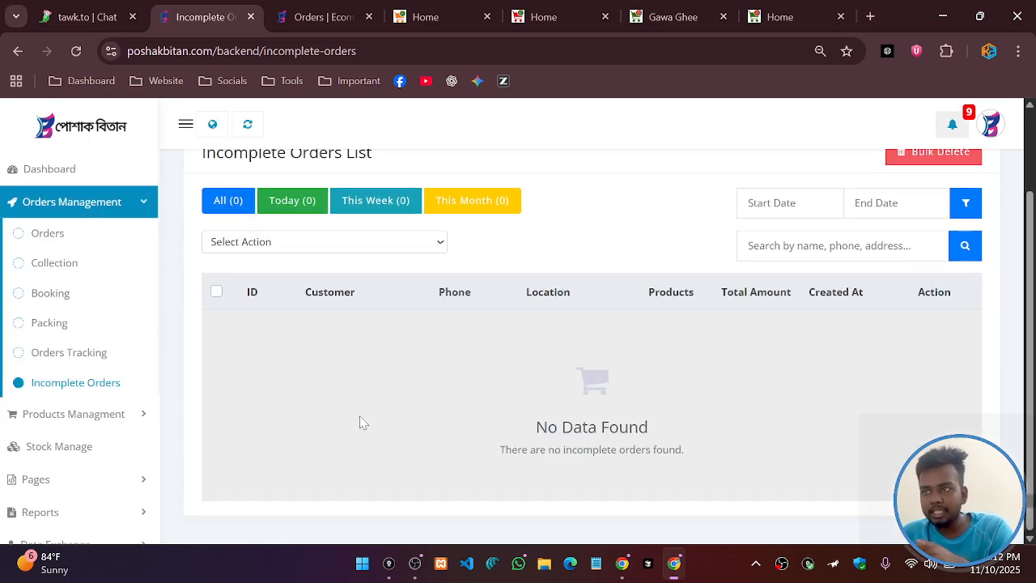
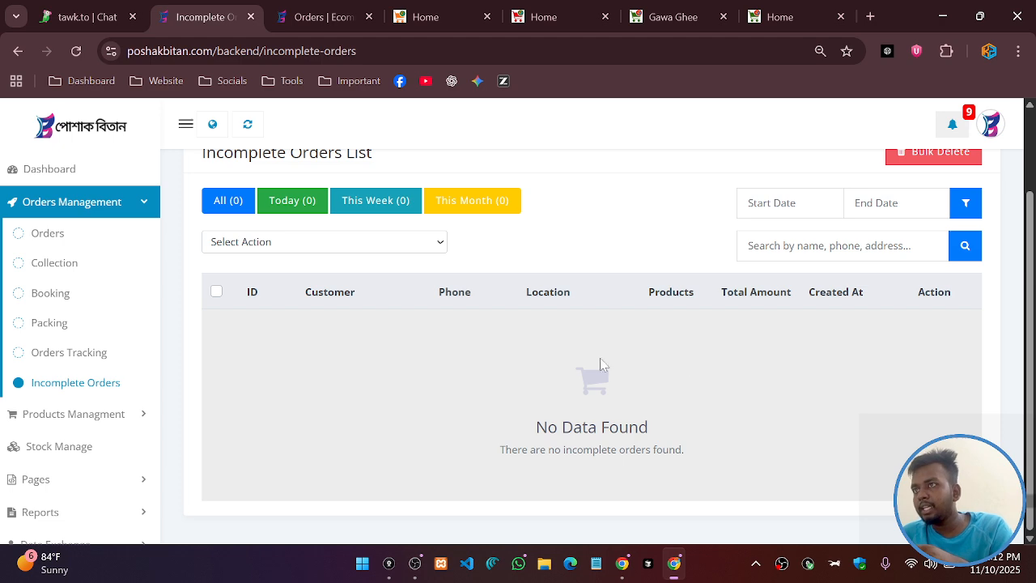
Open the public storefront from the globe icon in a new tab, then close the Orders tab
{"action": "left_click", "coordinate": [309, 11]}
{"action": "left_click", "coordinate": [230, 23]}
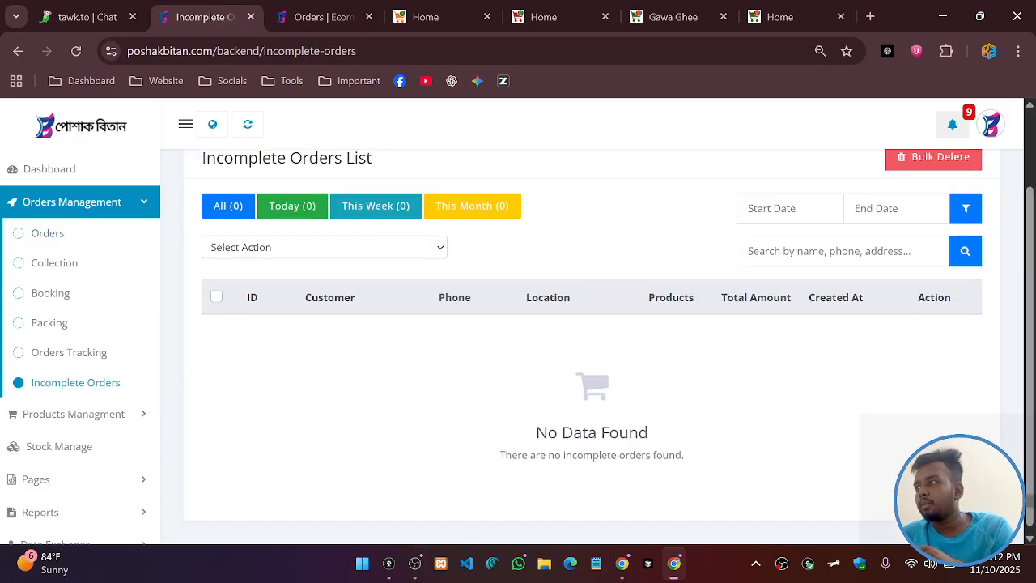
{"action": "left_click", "coordinate": [315, 8]}
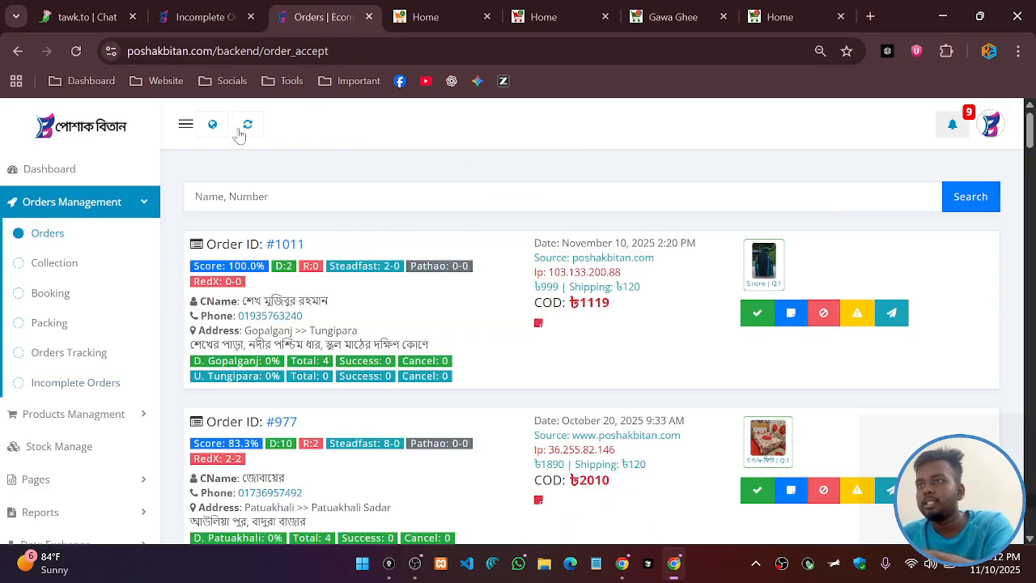
{"action": "left_click", "coordinate": [212, 124]}
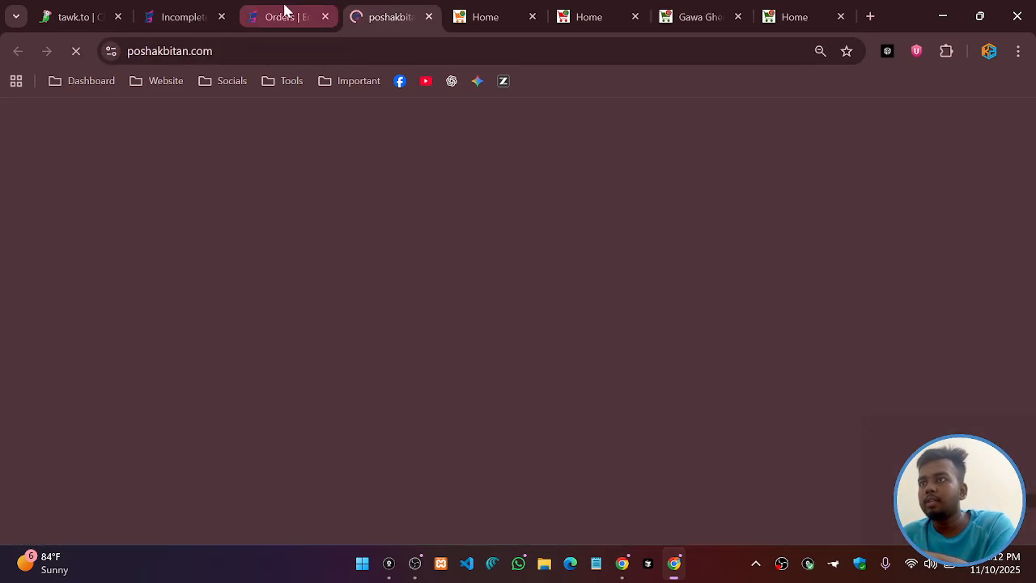
{"action": "middle_click", "coordinate": [283, 8]}
{"action": "left_click", "coordinate": [285, 10]}
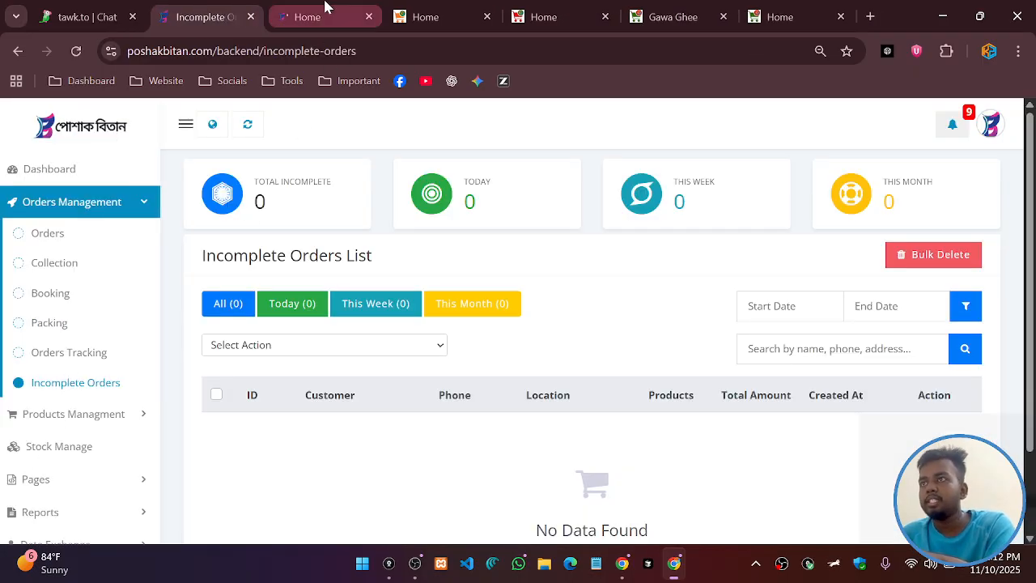
On the storefront home page, Buy Now another jilbab to reach checkout
{"action": "left_click", "coordinate": [325, 7]}
{"action": "scroll", "coordinate": [617, 372], "scroll_direction": "down", "scroll_amount": 6}
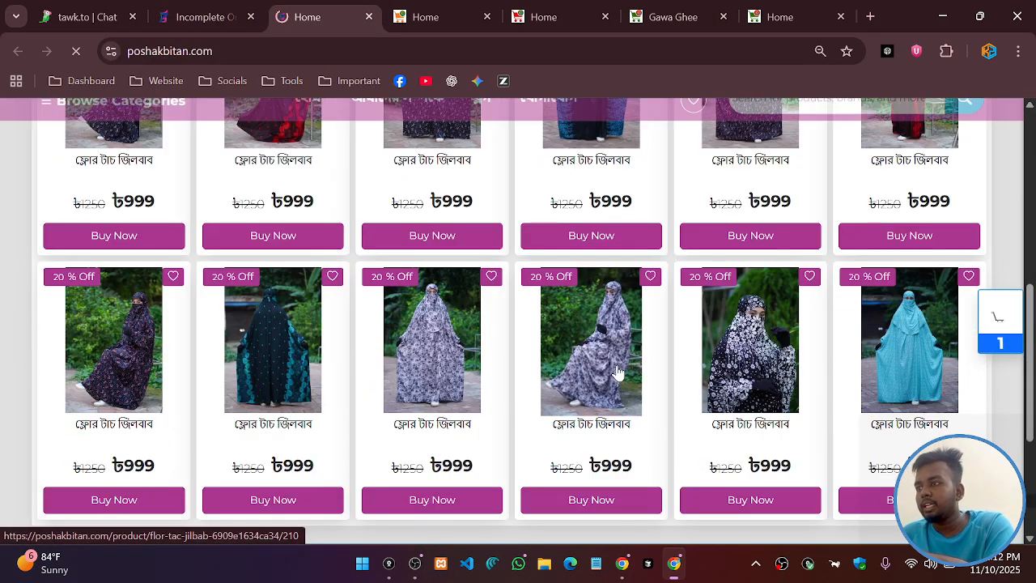
{"action": "scroll", "coordinate": [611, 348], "scroll_direction": "up", "scroll_amount": 2}
{"action": "left_click", "coordinate": [607, 398]}
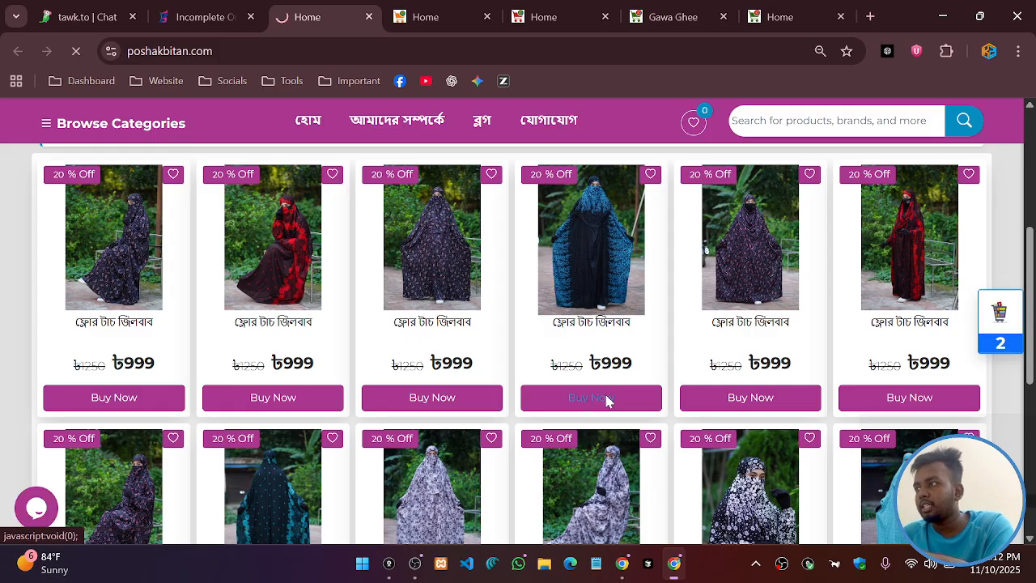
Fill in the saved customer name and choose Munshiganj district, leaving upazila empty
{"action": "left_click", "coordinate": [182, 241]}
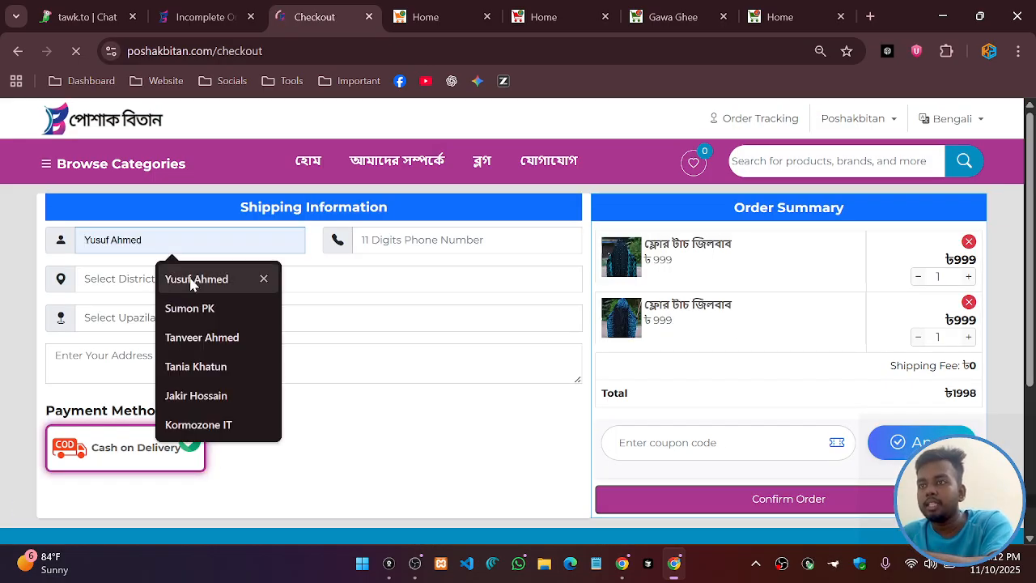
{"action": "left_click", "coordinate": [191, 281]}
{"action": "left_click", "coordinate": [157, 283]}
{"action": "left_click", "coordinate": [177, 204]}
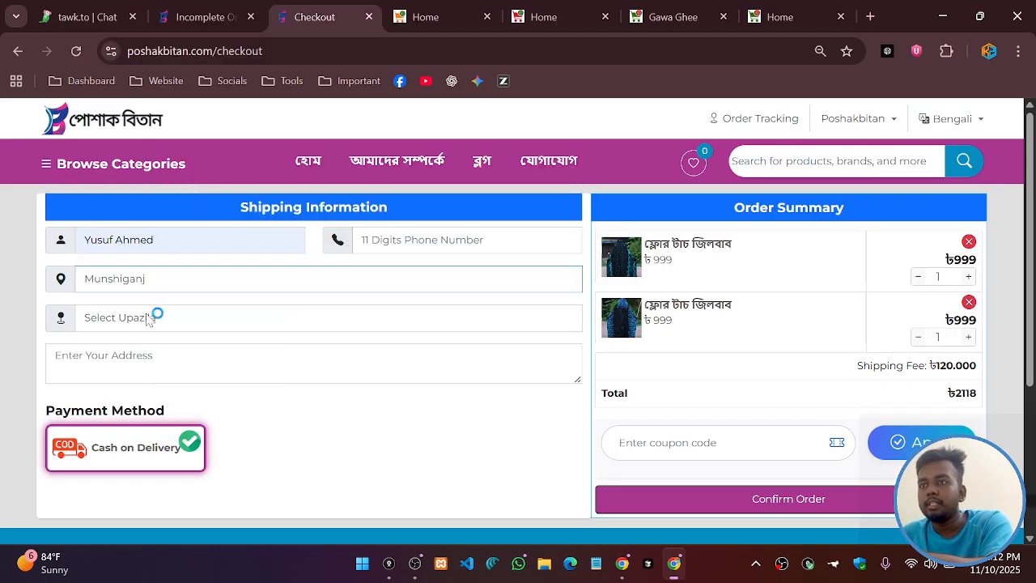
{"action": "left_click", "coordinate": [149, 315]}
{"action": "left_click", "coordinate": [149, 315]}
Enter the phone number, type 'ders' in the address, then check the admin Incomplete Orders tab
{"action": "left_click", "coordinate": [449, 241]}
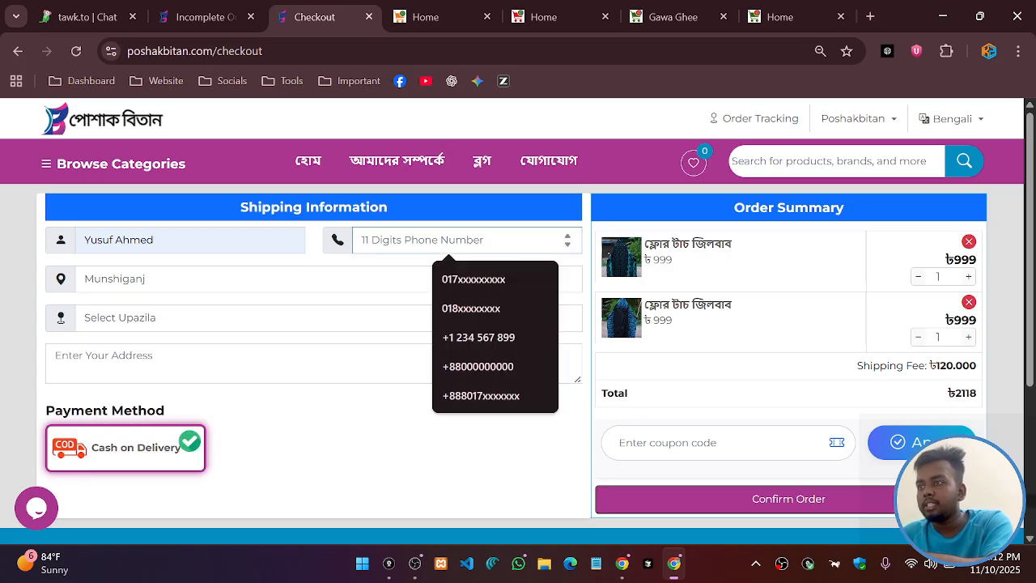
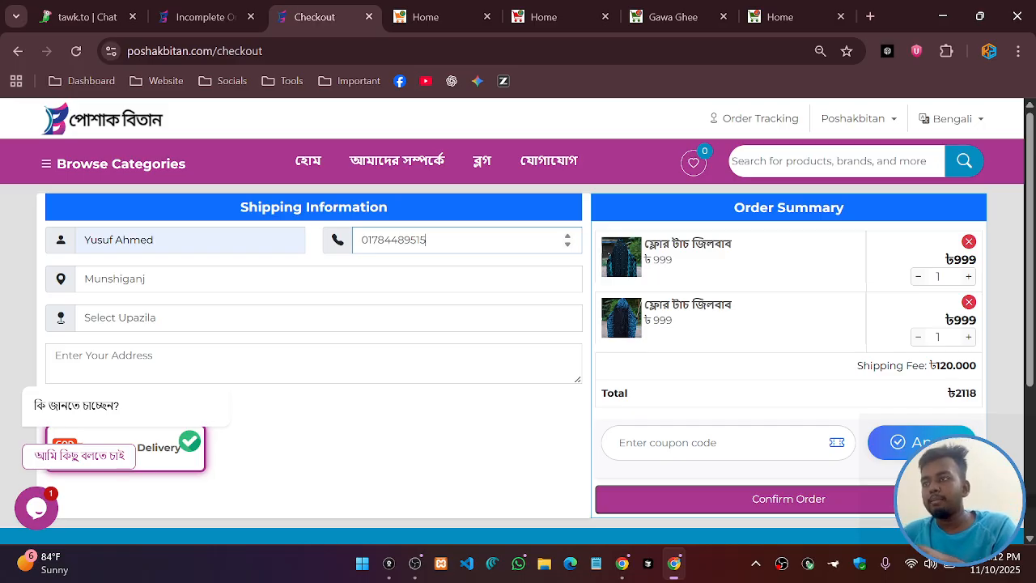
{"action": "left_click", "coordinate": [312, 311]}
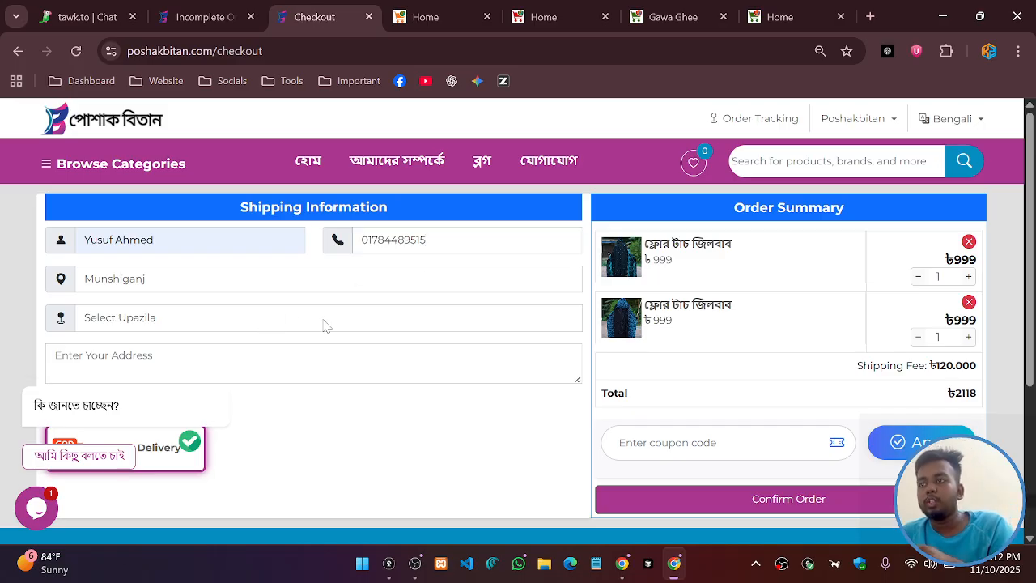
{"action": "key", "text": "Tab"}
{"action": "type", "text": "der"}
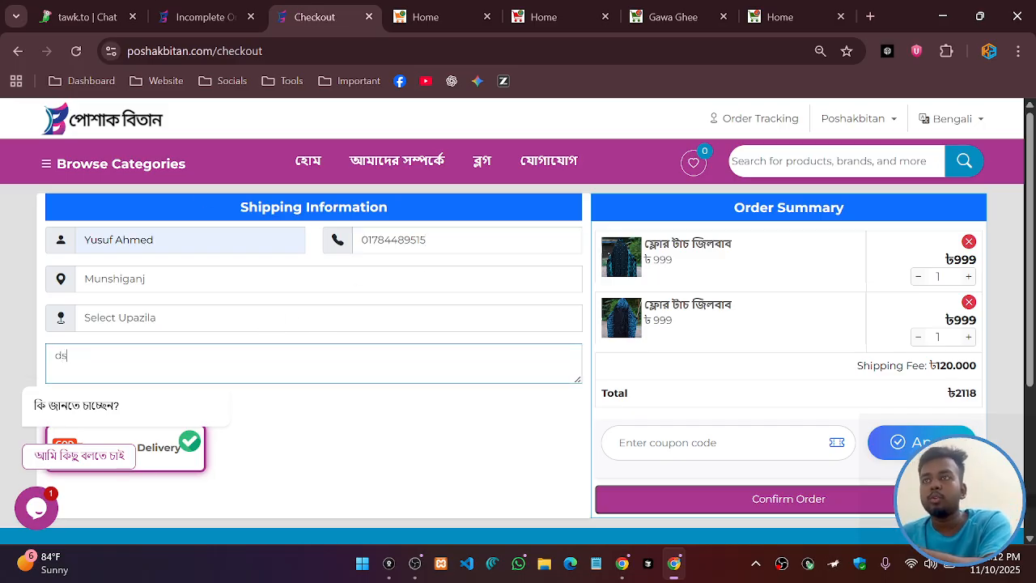
{"action": "type", "text": "s"}
{"action": "left_click", "coordinate": [203, 16]}
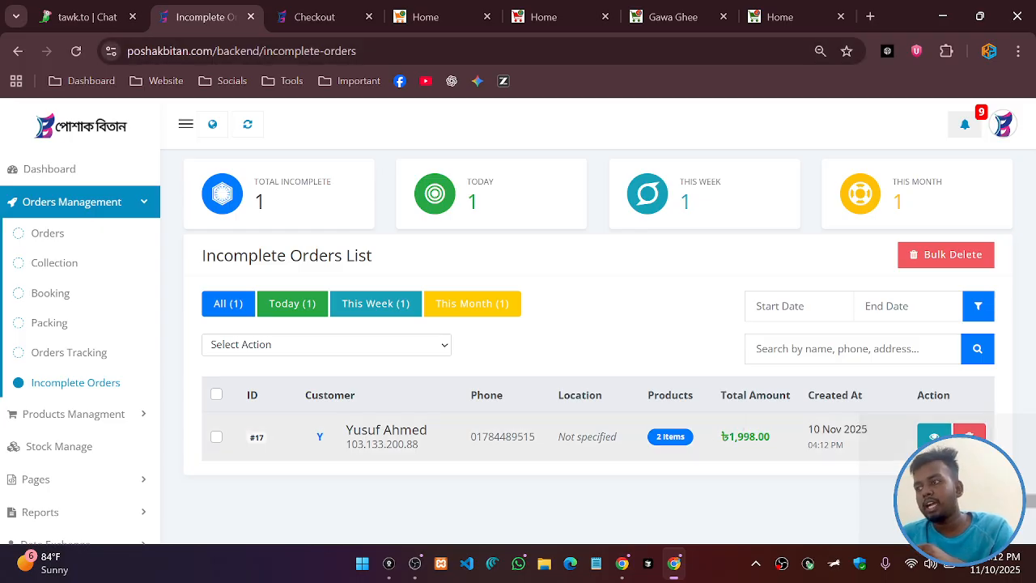
Dismiss the chat popup and change the checkout district to Jamalpur
{"action": "left_click", "coordinate": [317, 17]}
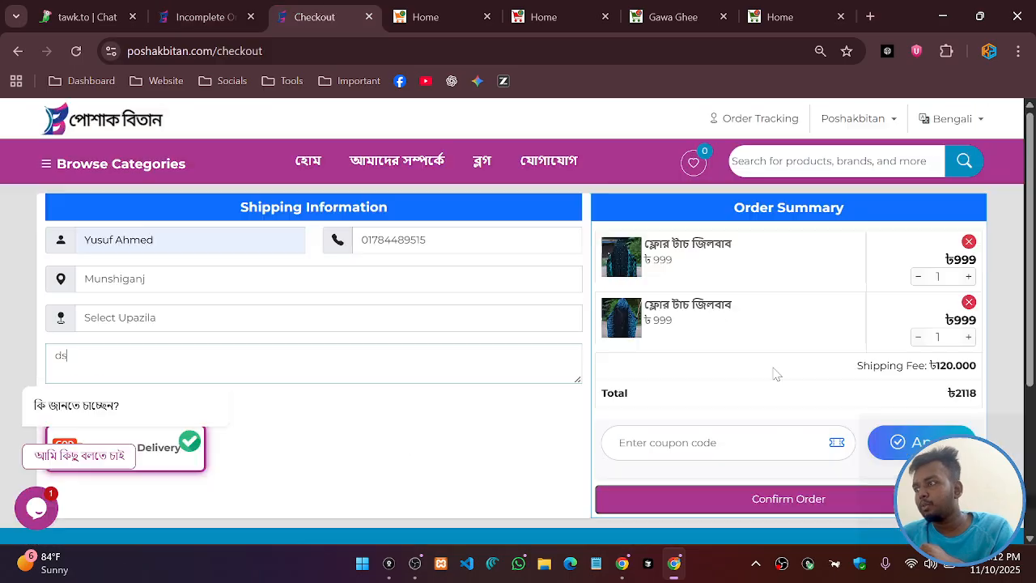
{"action": "left_click", "coordinate": [197, 22]}
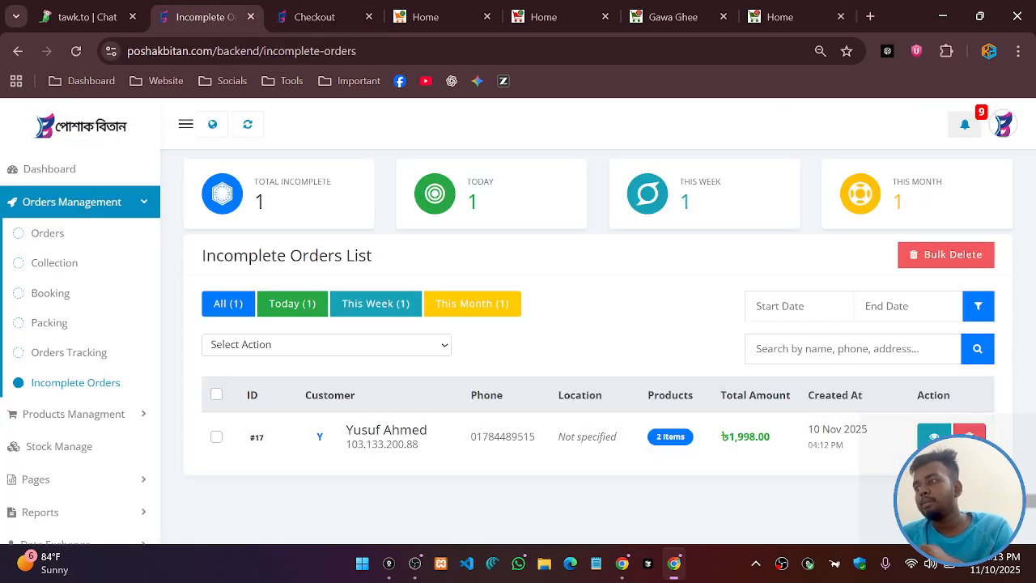
{"action": "left_click", "coordinate": [340, 16]}
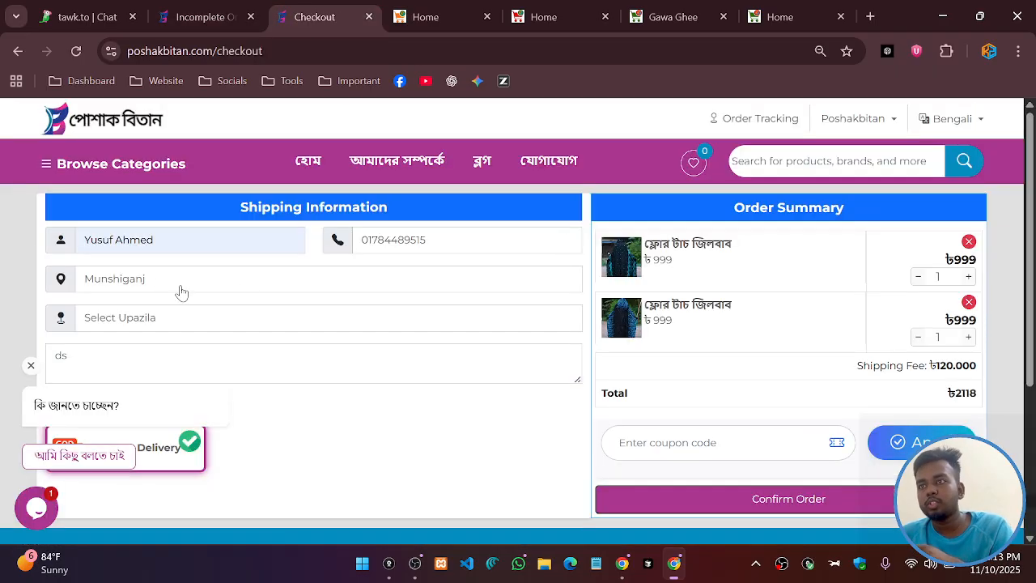
{"action": "left_click", "coordinate": [31, 365]}
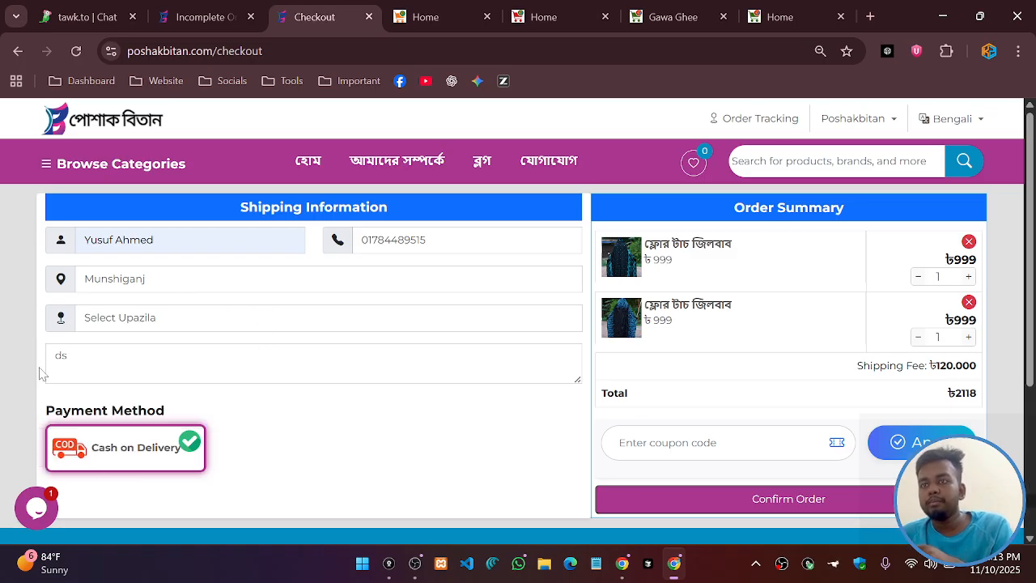
{"action": "left_click", "coordinate": [132, 280]}
{"action": "left_click", "coordinate": [193, 101]}
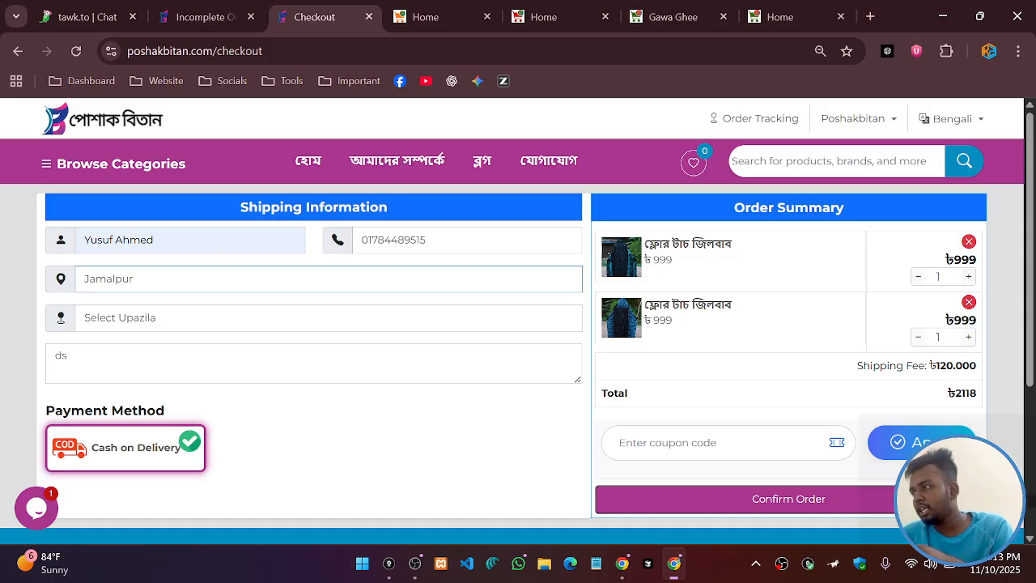
View incomplete order #17's products, two ৳999 jilbabs, then close the Product Details popup
{"action": "left_click", "coordinate": [225, 6]}
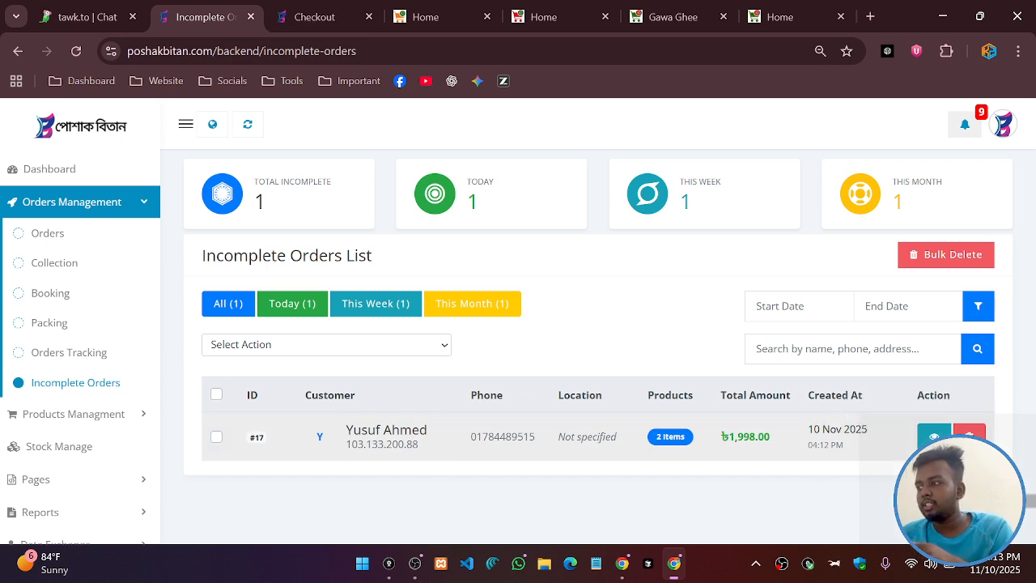
{"action": "left_click", "coordinate": [931, 437]}
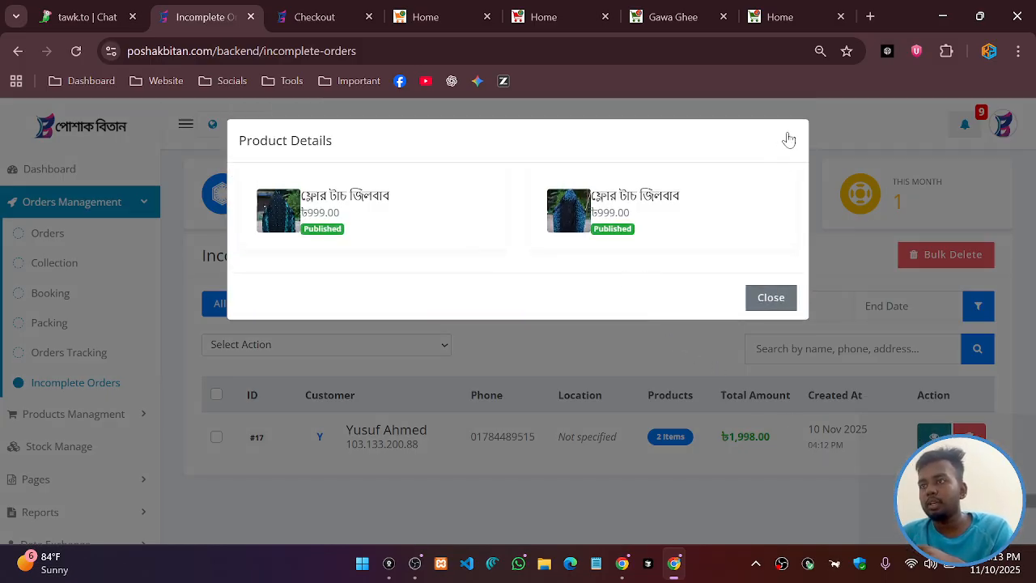
{"action": "left_click", "coordinate": [789, 140]}
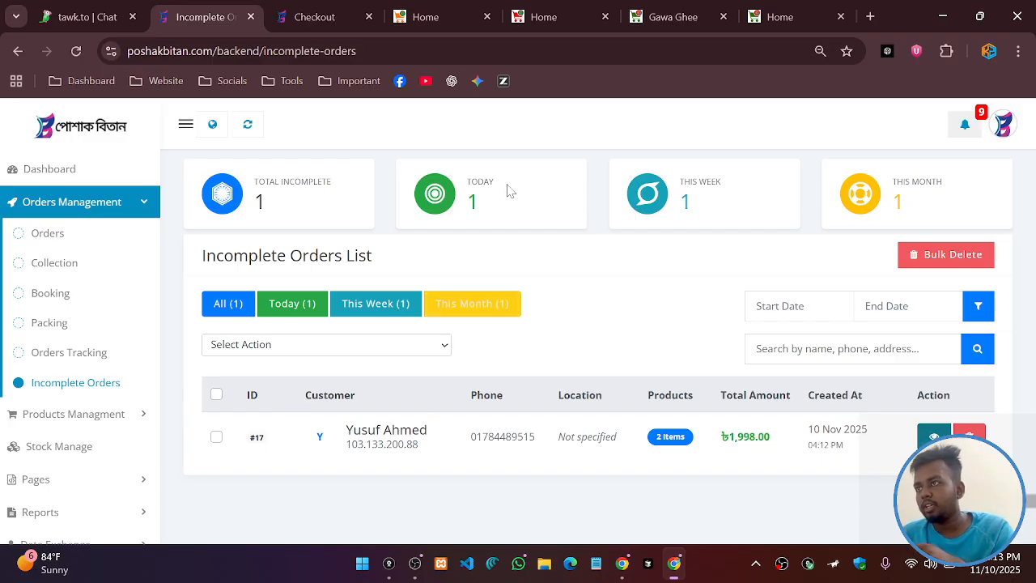
On checkout, append 'fasd' to the delivery address and '2' to the customer name
{"action": "left_click", "coordinate": [344, 17]}
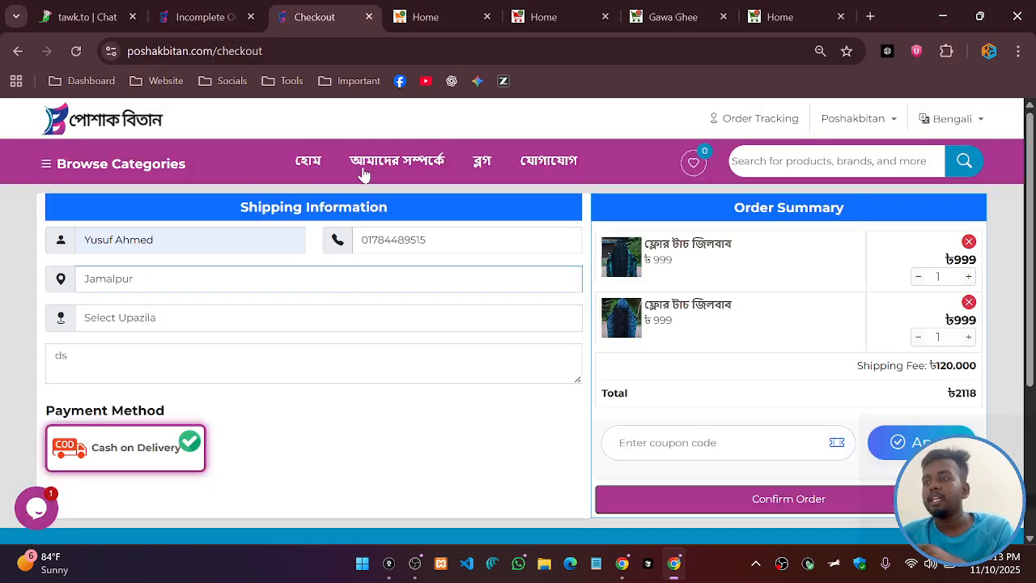
{"action": "left_click", "coordinate": [272, 345]}
{"action": "type", "text": "fas"}
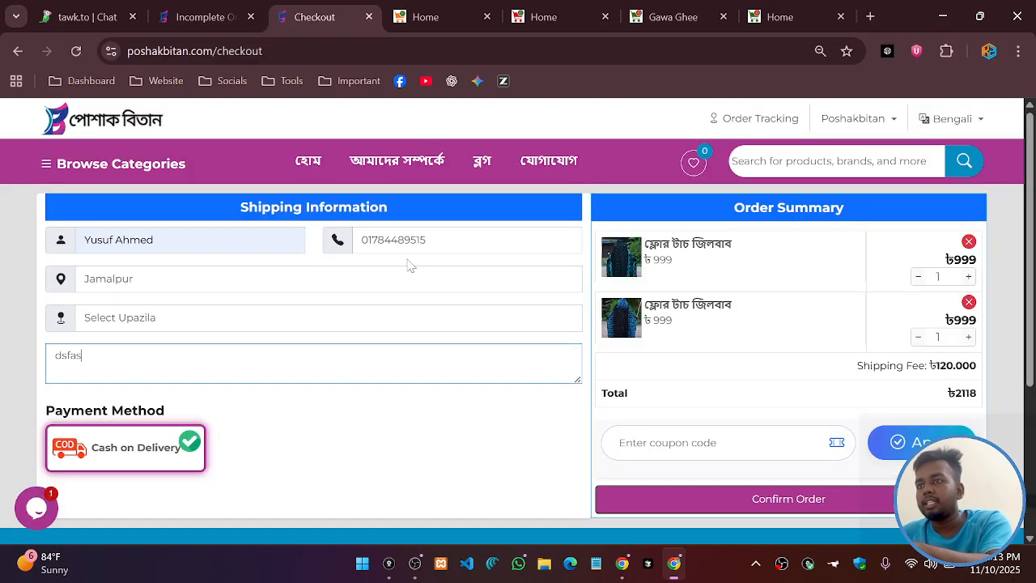
{"action": "type", "text": "d"}
{"action": "double_click", "coordinate": [134, 239]}
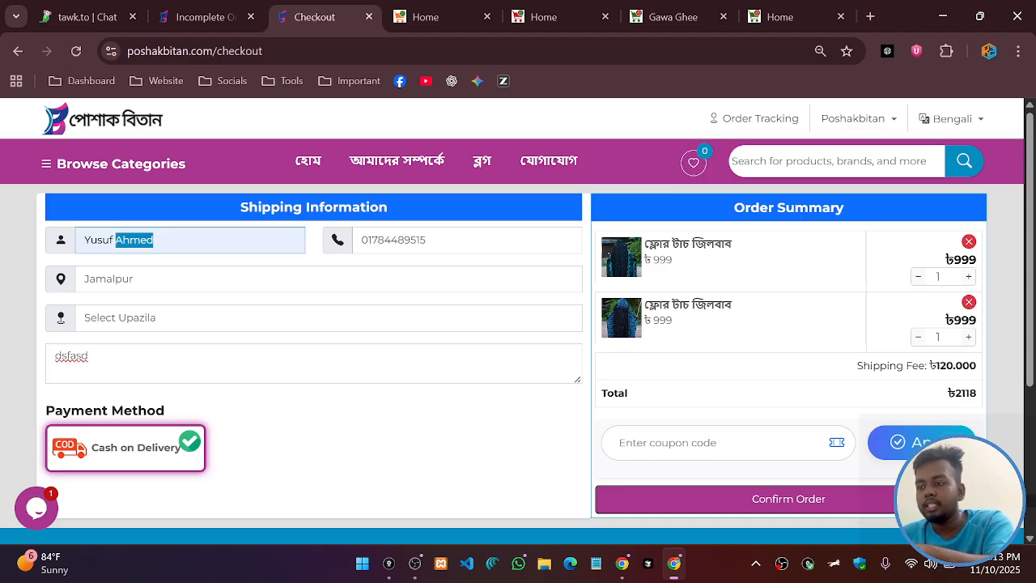
{"action": "key", "text": "End"}
{"action": "type", "text": "2"}
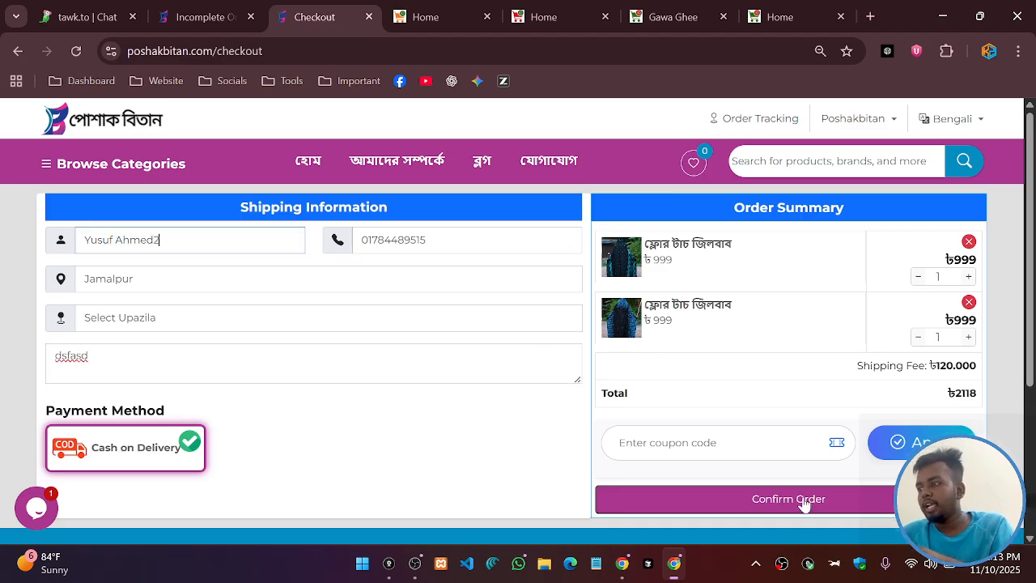
Confirm the order, choose Islampur as upazila when prompted, and confirm again
{"action": "left_click", "coordinate": [805, 505]}
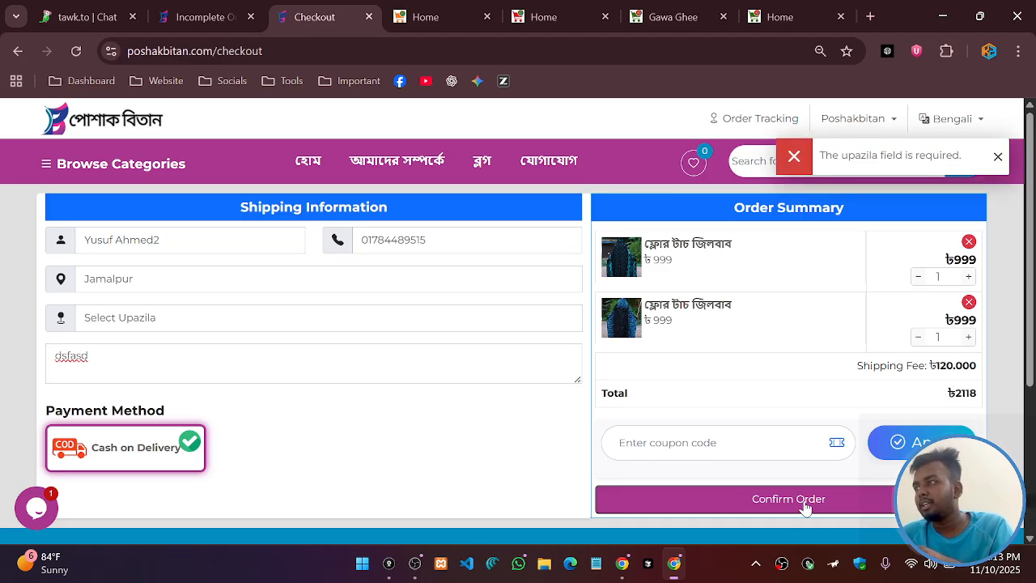
{"action": "left_click", "coordinate": [92, 316]}
{"action": "left_click", "coordinate": [157, 398]}
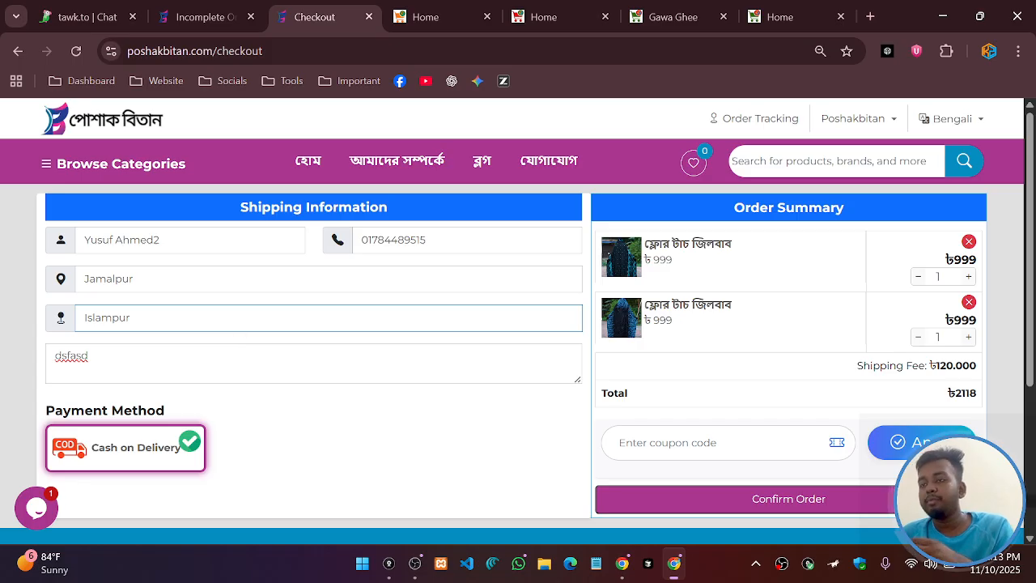
{"action": "left_click", "coordinate": [456, 418]}
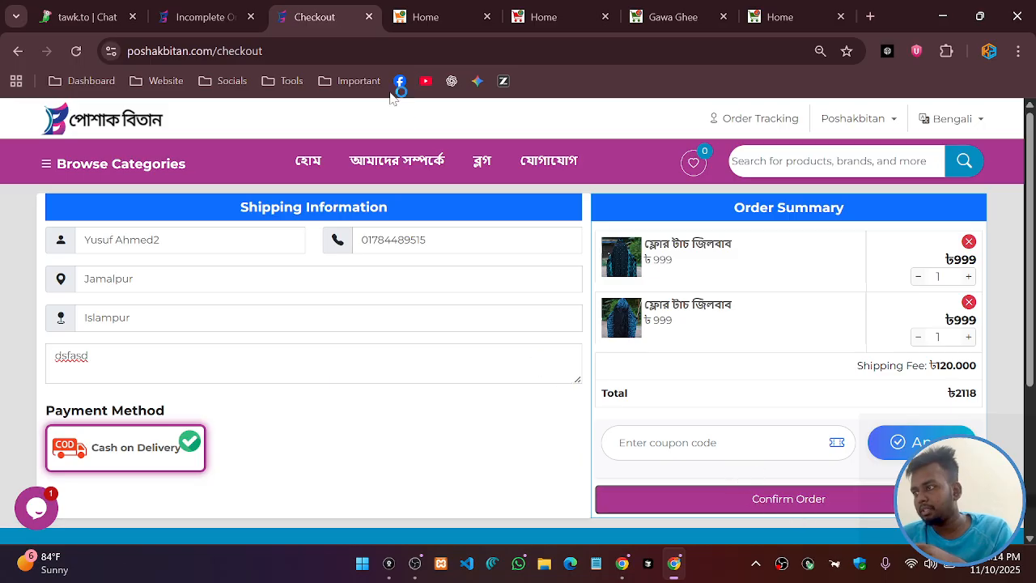
{"action": "left_click", "coordinate": [804, 498]}
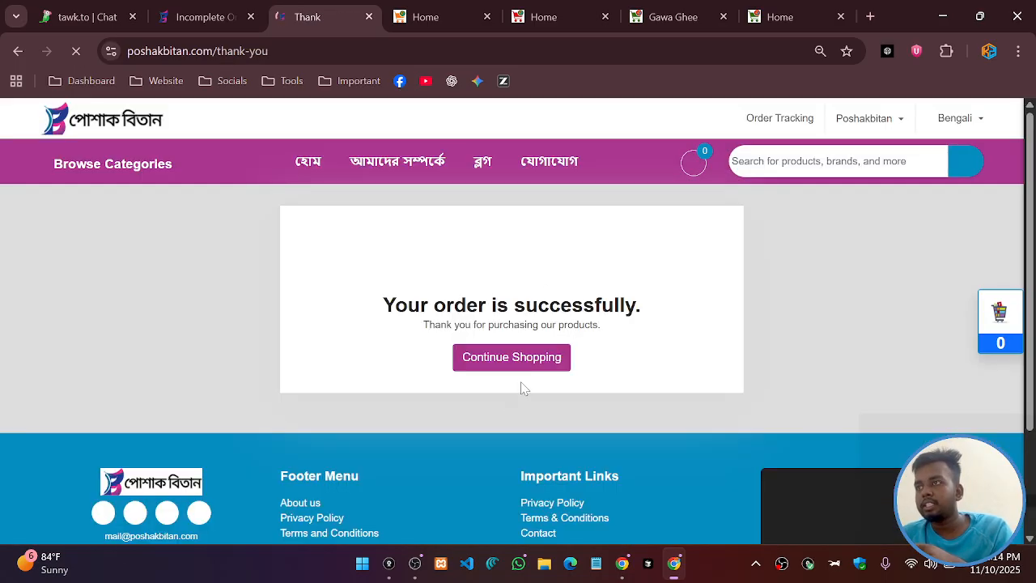
Verify order #1020 for ৳2118 in the admin, collapse Orders Management, and switch to the gadget demo store
{"action": "left_click", "coordinate": [203, 18]}
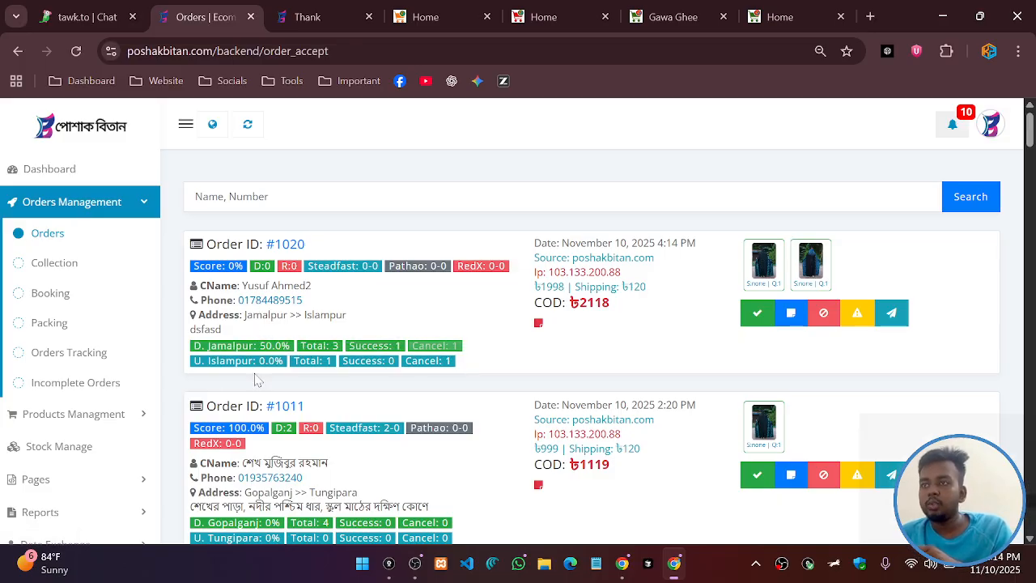
{"action": "left_click", "coordinate": [84, 212]}
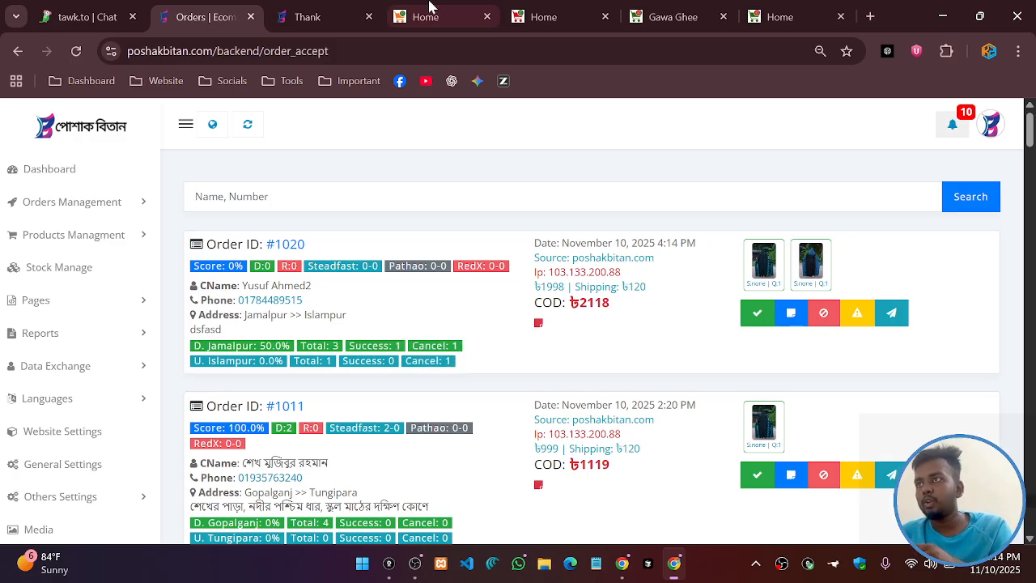
{"action": "left_click", "coordinate": [478, 12]}
{"action": "left_click", "coordinate": [538, 16]}
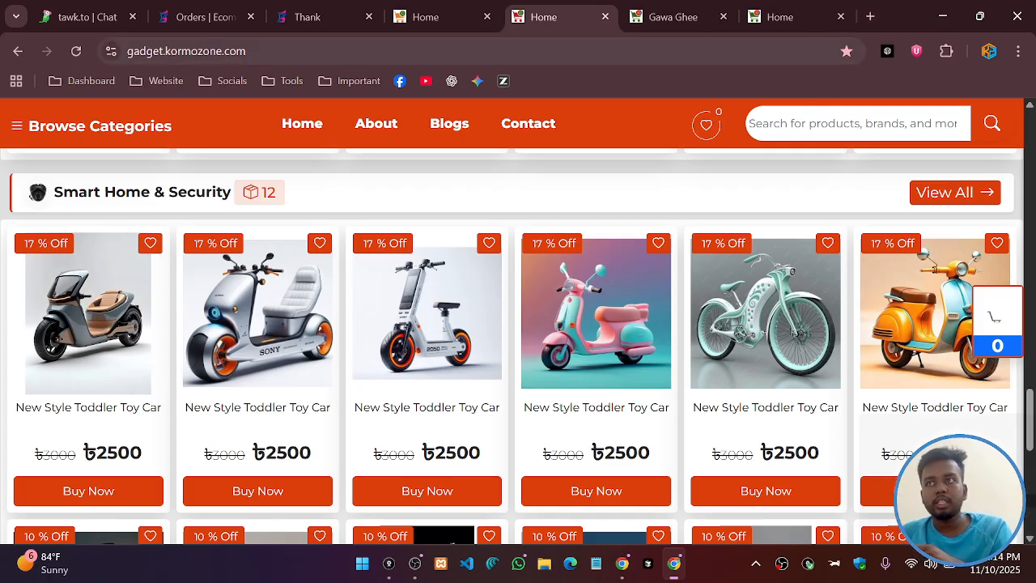
Browse the organic store's Gawa Ghee page and the skincare demo, then return to the gadget store
{"action": "left_click", "coordinate": [652, 17]}
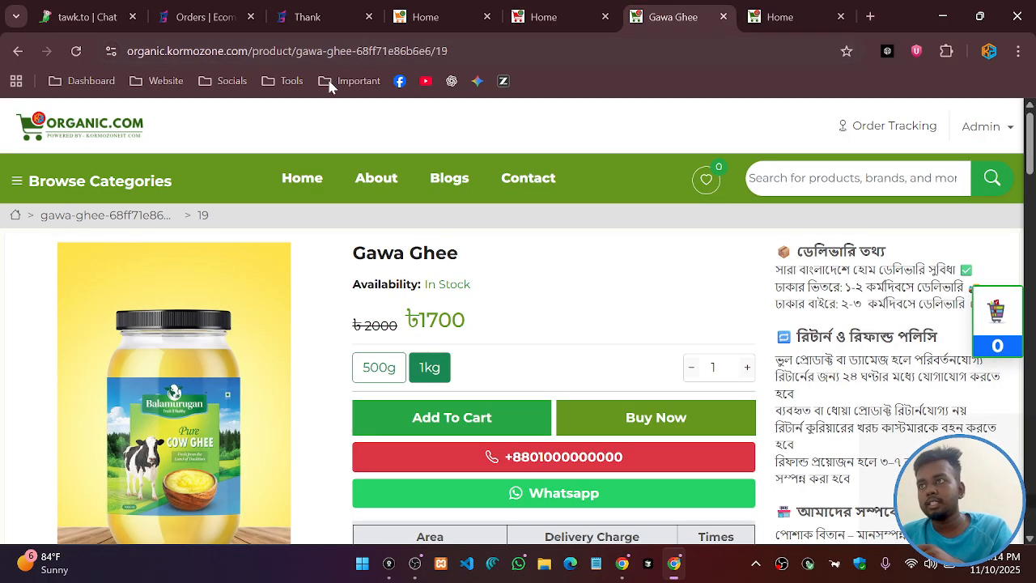
{"action": "left_click", "coordinate": [786, 16]}
{"action": "left_click", "coordinate": [667, 18]}
{"action": "left_click", "coordinate": [544, 16]}
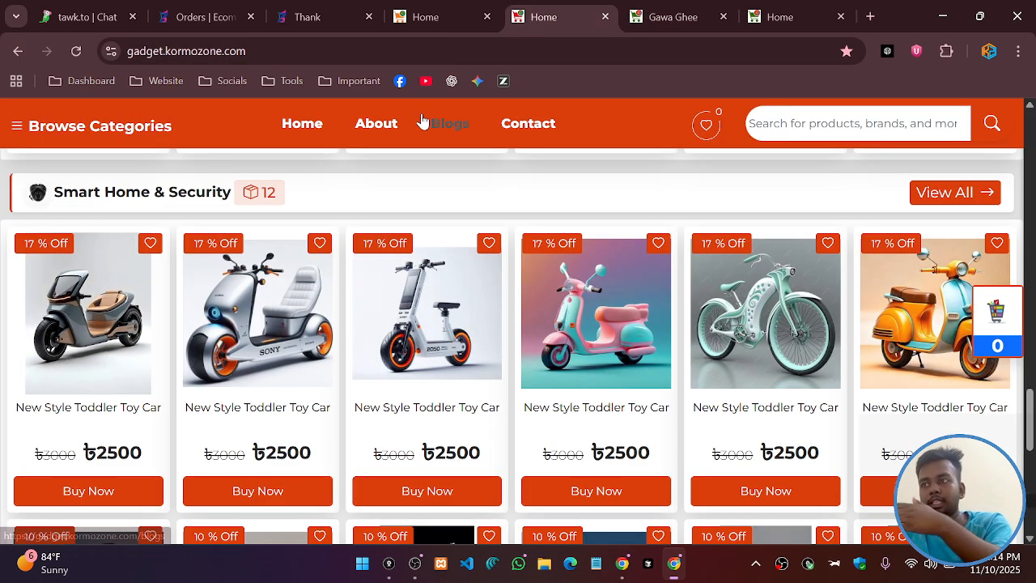
In the fashion demo store, pick sizes XL and XXL on the third Trending Products shirt
{"action": "left_click", "coordinate": [417, 19]}
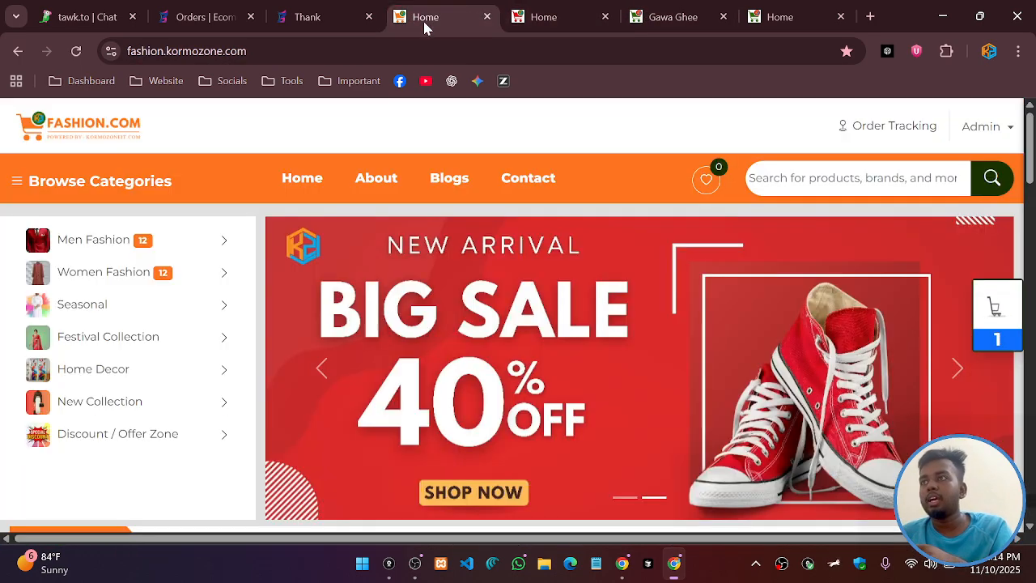
{"action": "scroll", "coordinate": [866, 332], "scroll_direction": "down", "scroll_amount": 5}
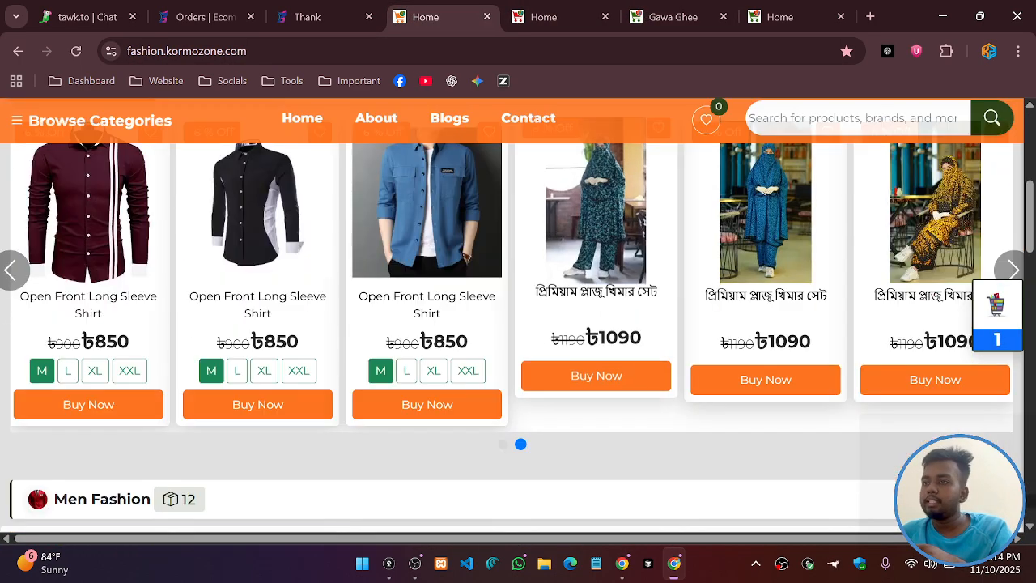
{"action": "scroll", "coordinate": [728, 290], "scroll_direction": "up", "scroll_amount": 5}
{"action": "scroll", "coordinate": [713, 300], "scroll_direction": "down", "scroll_amount": 5}
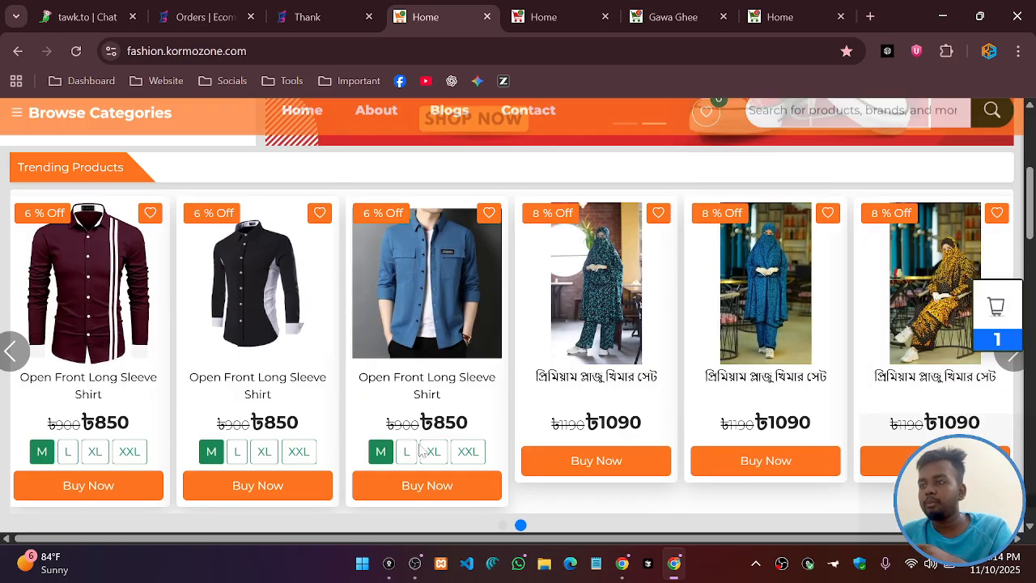
{"action": "left_click", "coordinate": [434, 447]}
{"action": "left_click", "coordinate": [467, 449]}
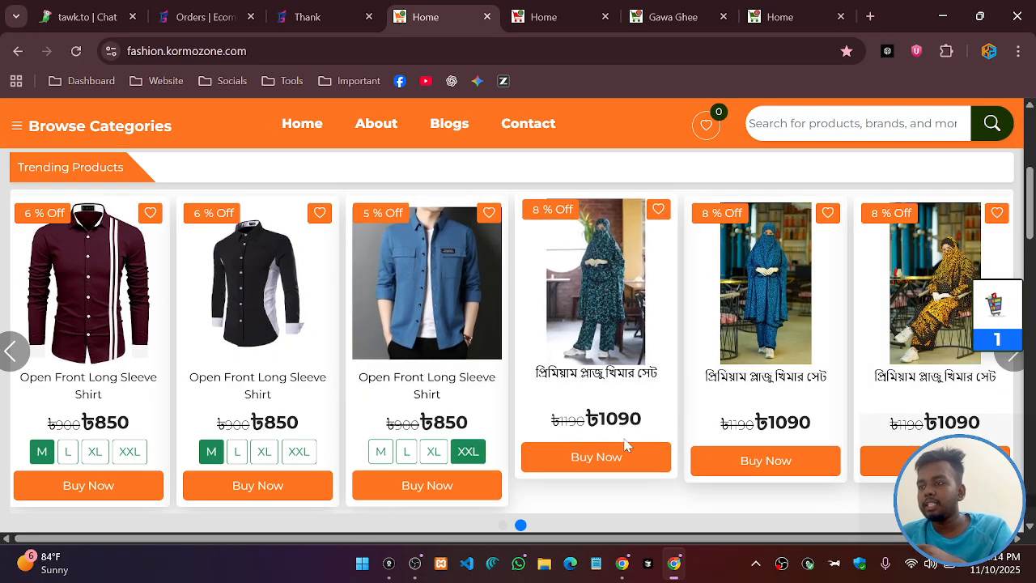
{"action": "scroll", "coordinate": [827, 374], "scroll_direction": "down", "scroll_amount": 2}
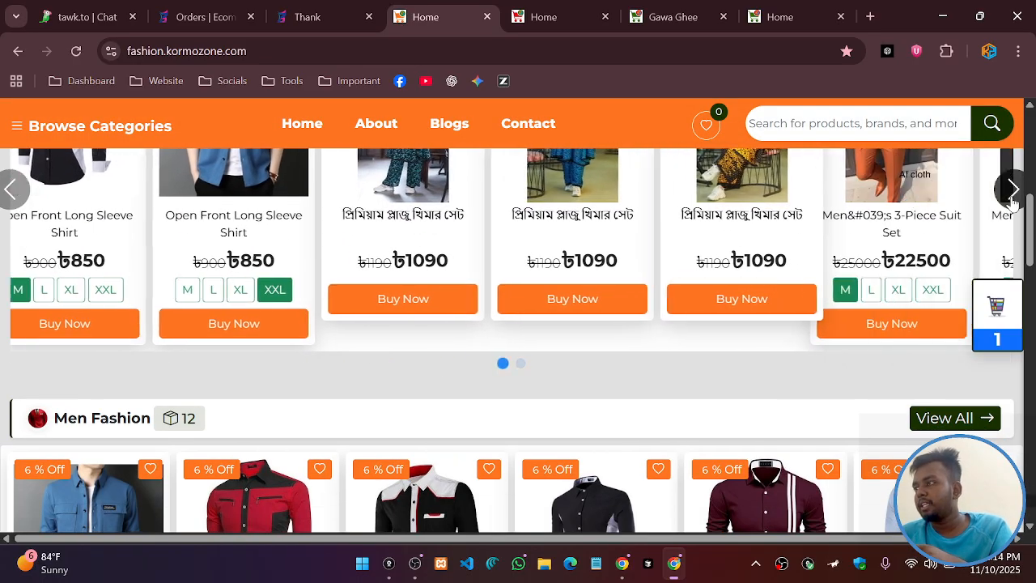
{"action": "scroll", "coordinate": [652, 330], "scroll_direction": "up", "scroll_amount": 2}
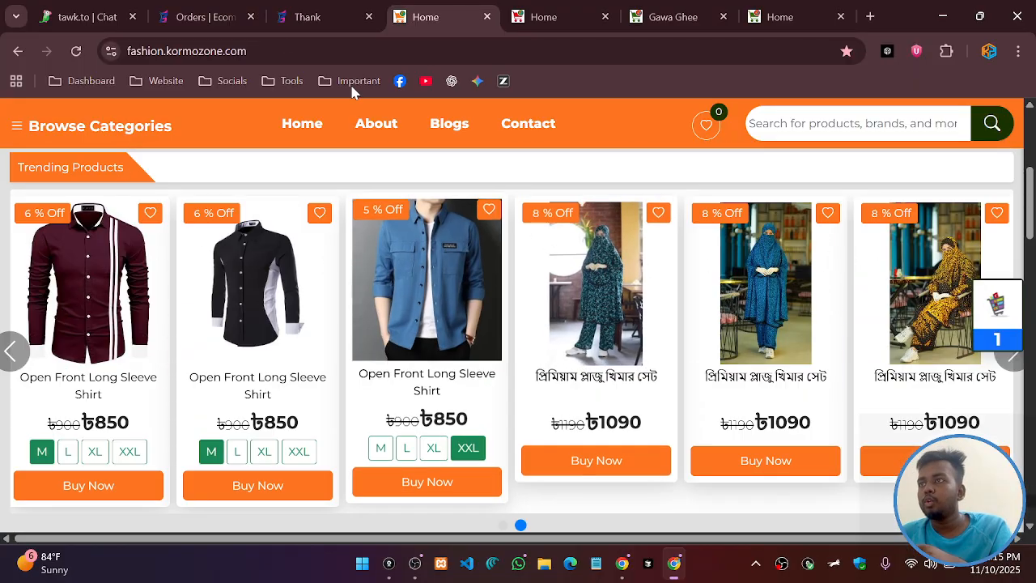
Return to the admin orders list with order #1020 and expand Orders Management
{"action": "left_click", "coordinate": [296, 16]}
{"action": "left_click", "coordinate": [202, 16]}
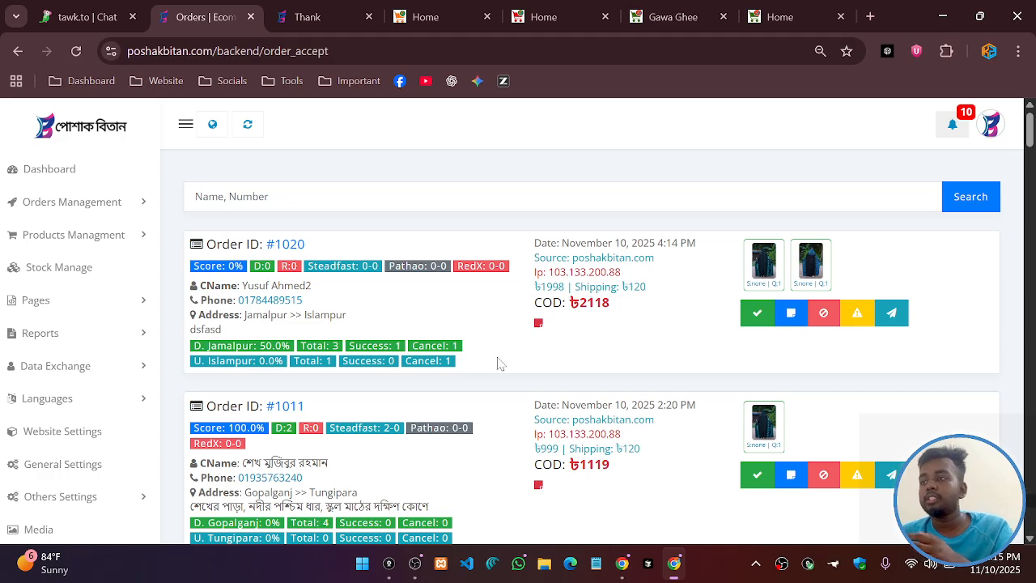
{"action": "left_click", "coordinate": [91, 204]}
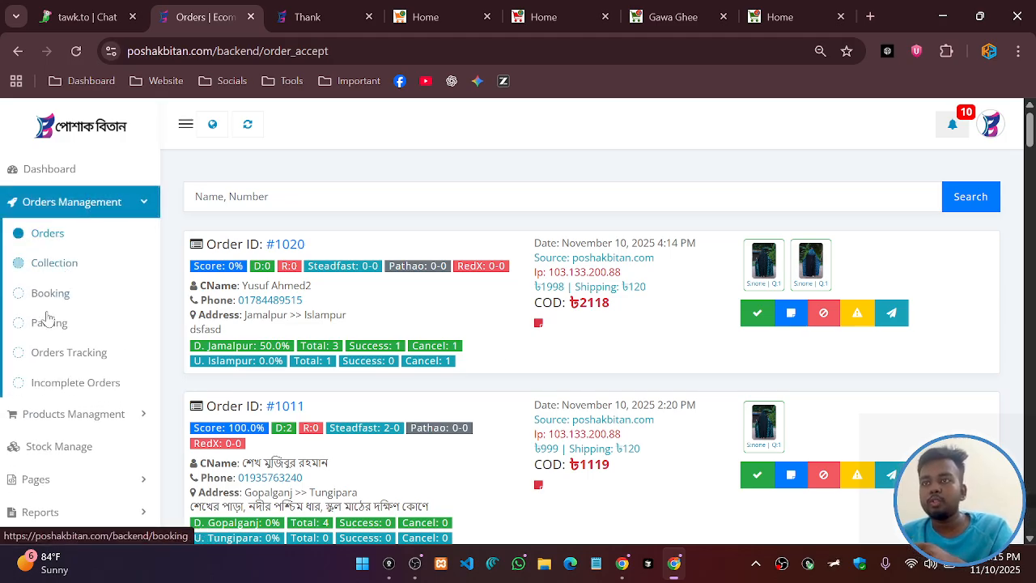